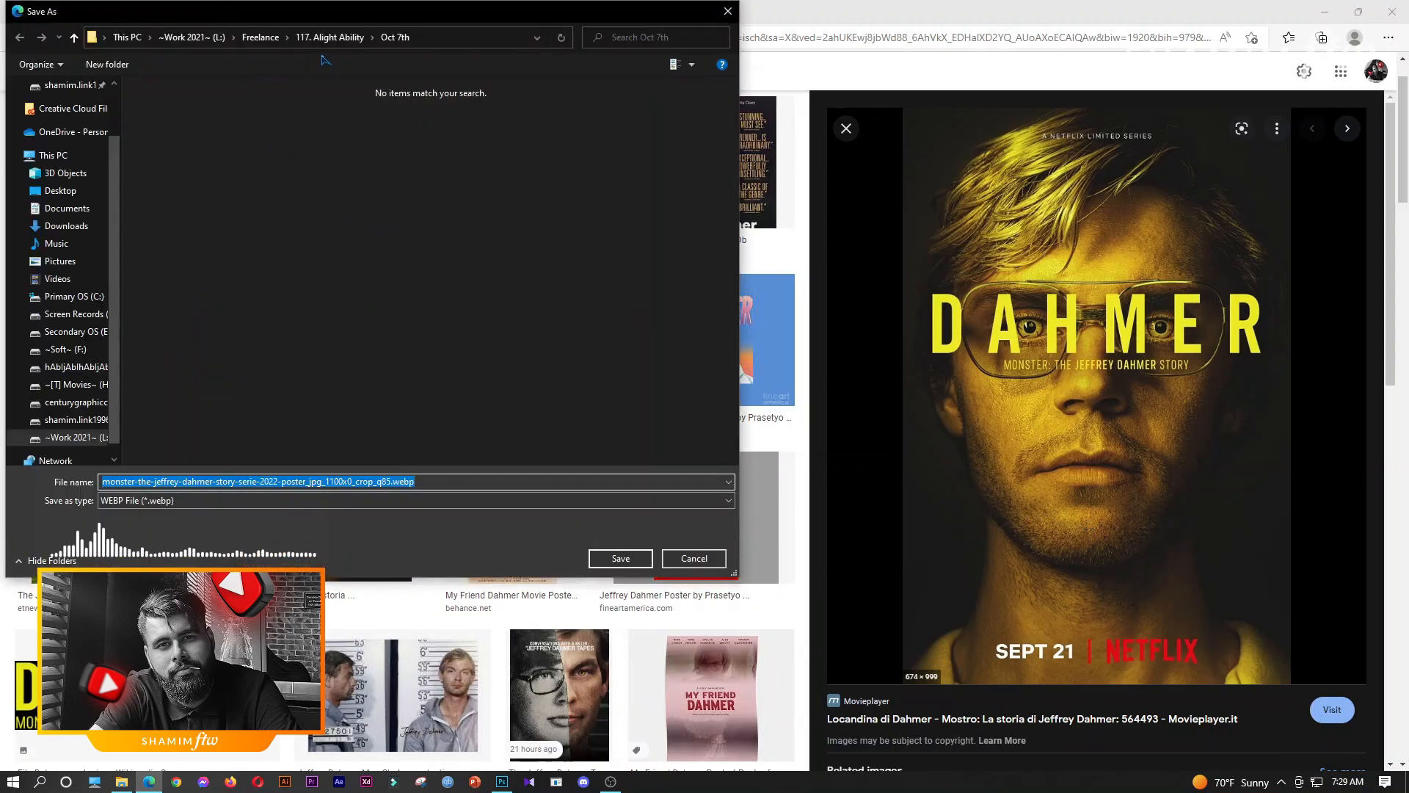
- Go to the ~Work 2021~ (L:) drive as the location for saving the Dahmer poster image
{"action": "left_click", "coordinate": [192, 37]}
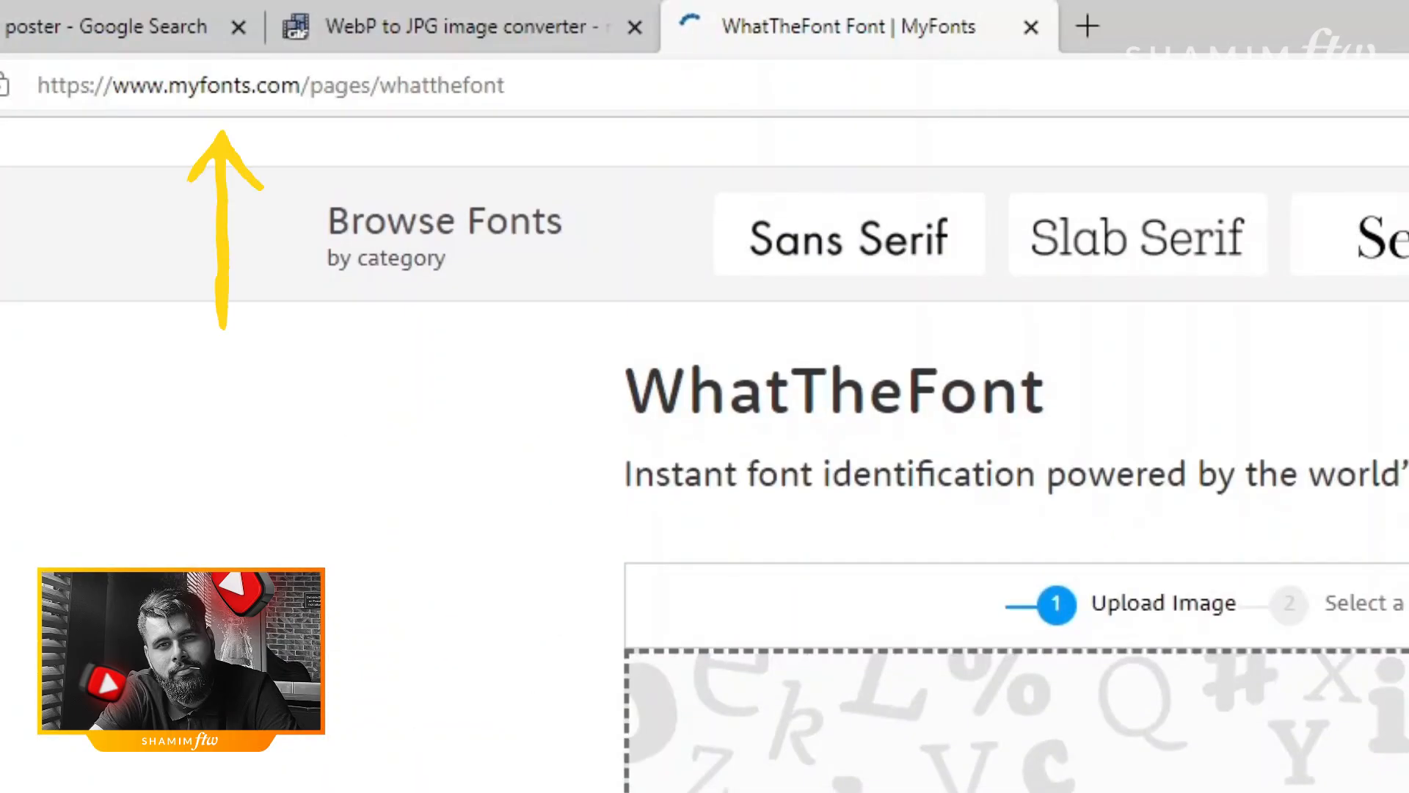
- Upload Dahmer_poster.jpg to WhatTheFont and select the font name FS Industrie Variable Condensed in the results
{"action": "left_click", "coordinate": [667, 431]}
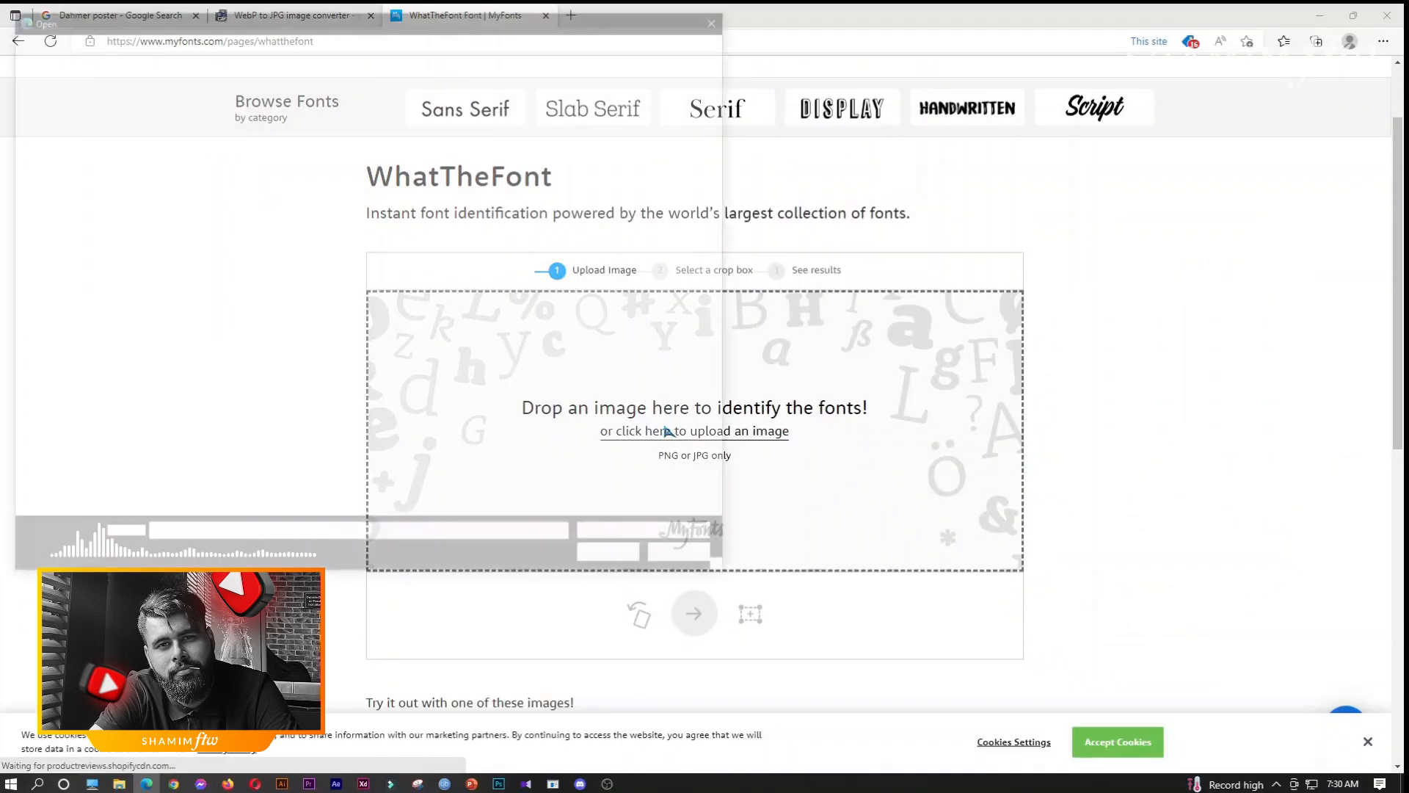
{"action": "left_click", "coordinate": [184, 150]}
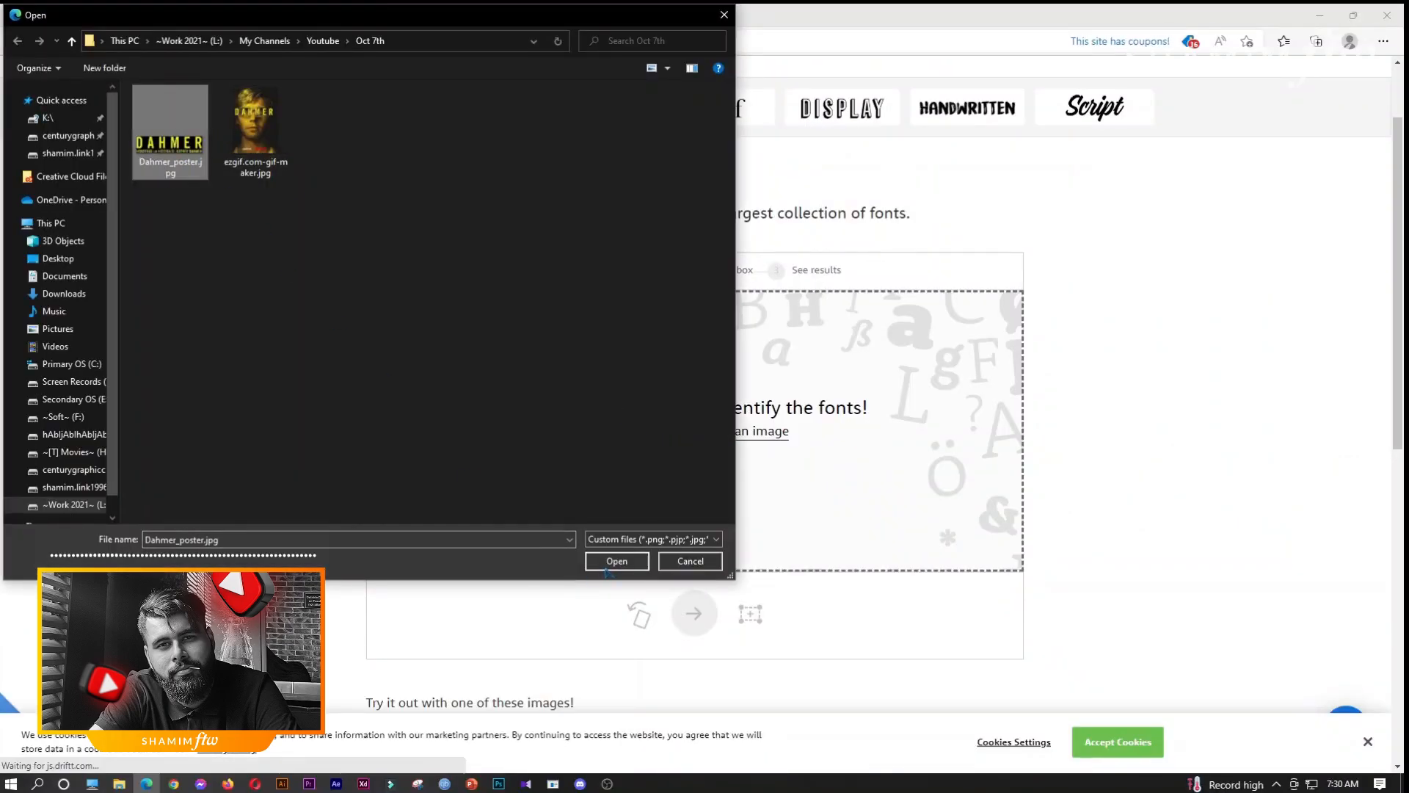
{"action": "left_click", "coordinate": [617, 560]}
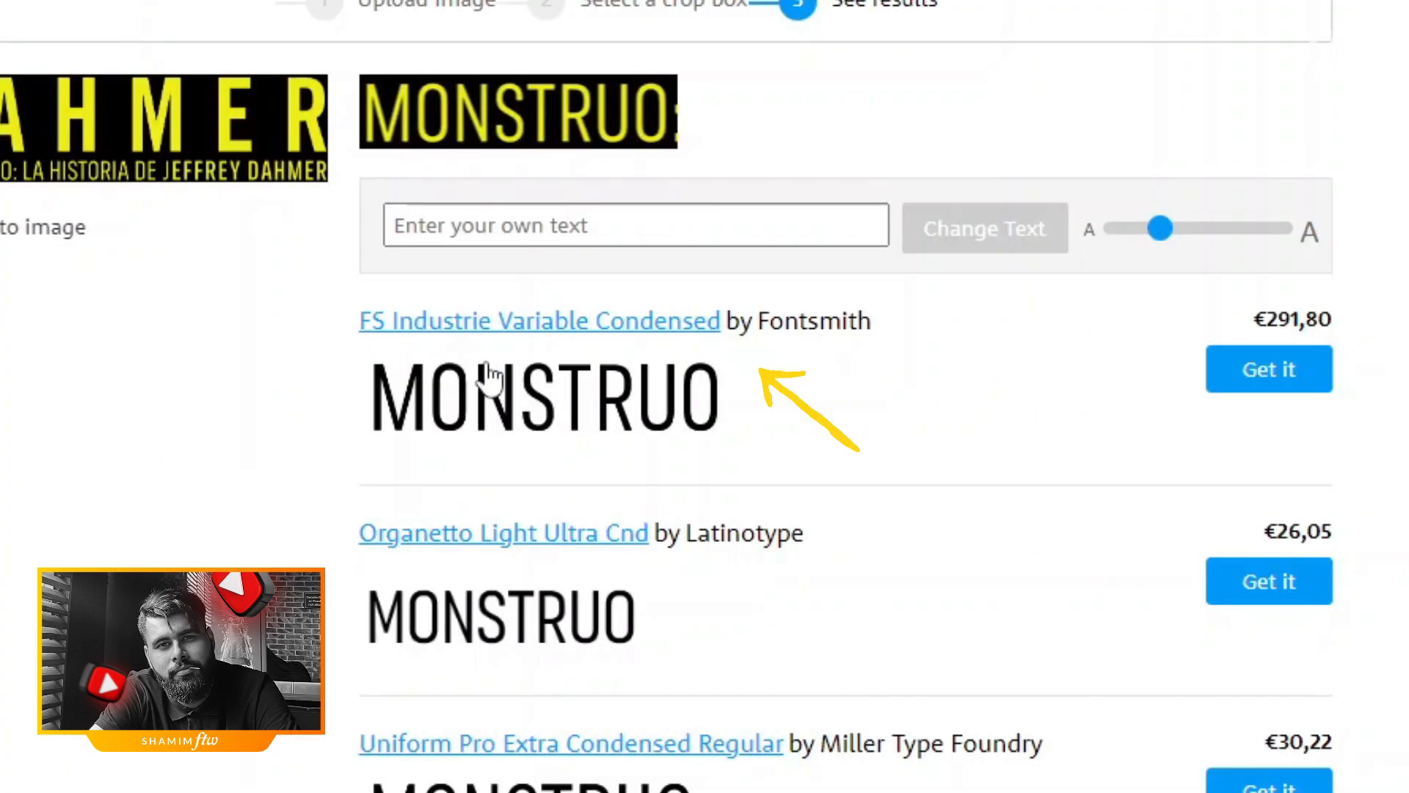
{"action": "left_click_drag", "start_coordinate": [353, 321], "coordinate": [703, 319]}
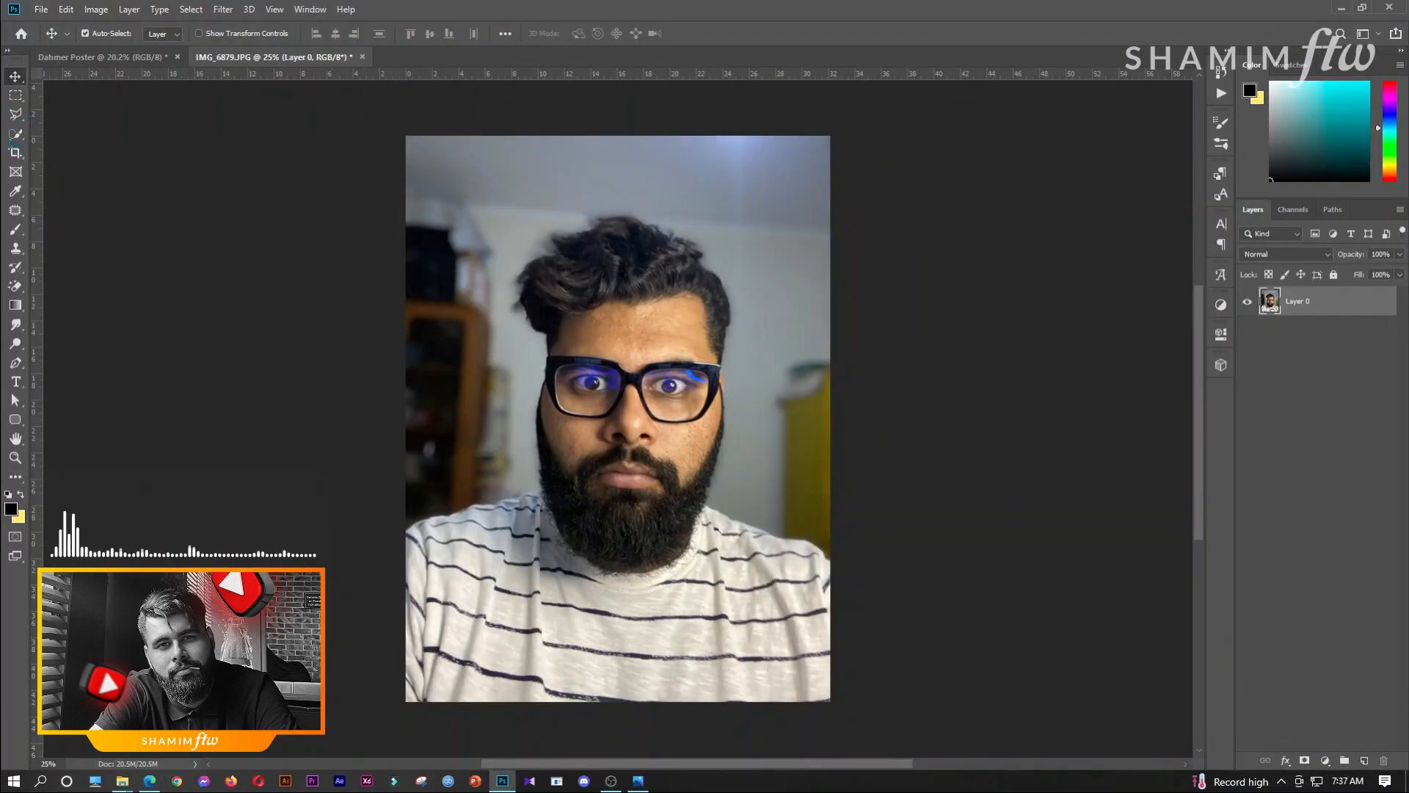
- Select the man in IMG_6879.JPG with the Quick Selection tool and mask out the room behind him
{"action": "key", "text": "w"}
{"action": "mouse_move", "coordinate": [534, 348]}
{"action": "left_mouse_down"}
{"action": "mouse_move", "coordinate": [621, 262]}
{"action": "mouse_move", "coordinate": [688, 441]}
{"action": "mouse_move", "coordinate": [662, 515]}
{"action": "mouse_move", "coordinate": [582, 455]}
{"action": "mouse_move", "coordinate": [550, 547]}
{"action": "mouse_move", "coordinate": [512, 520]}
{"action": "mouse_move", "coordinate": [745, 549]}
{"action": "left_mouse_up"}
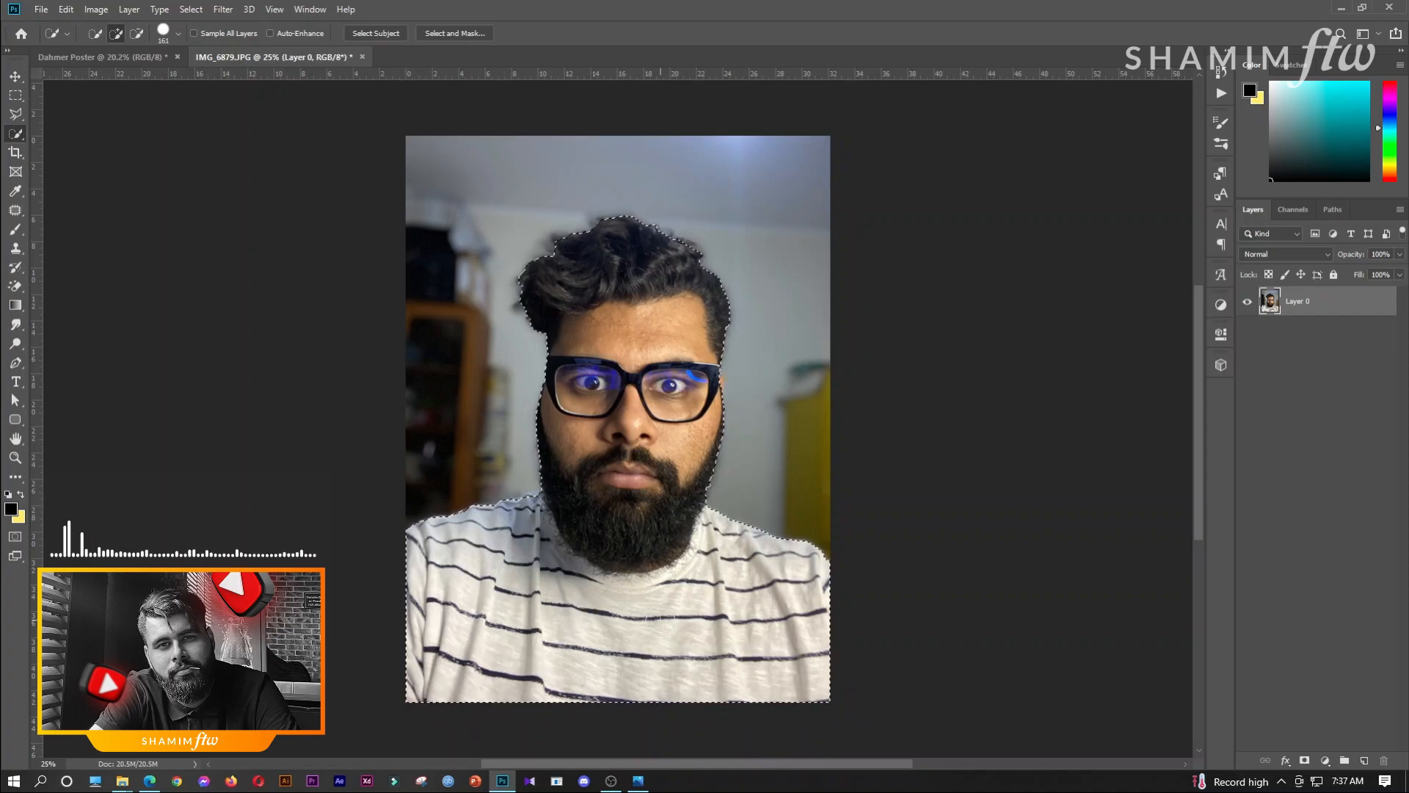
{"action": "scroll", "coordinate": [514, 525], "scroll_direction": "up", "scroll_amount": 3}
{"action": "scroll", "coordinate": [786, 465], "scroll_direction": "down", "scroll_amount": 2}
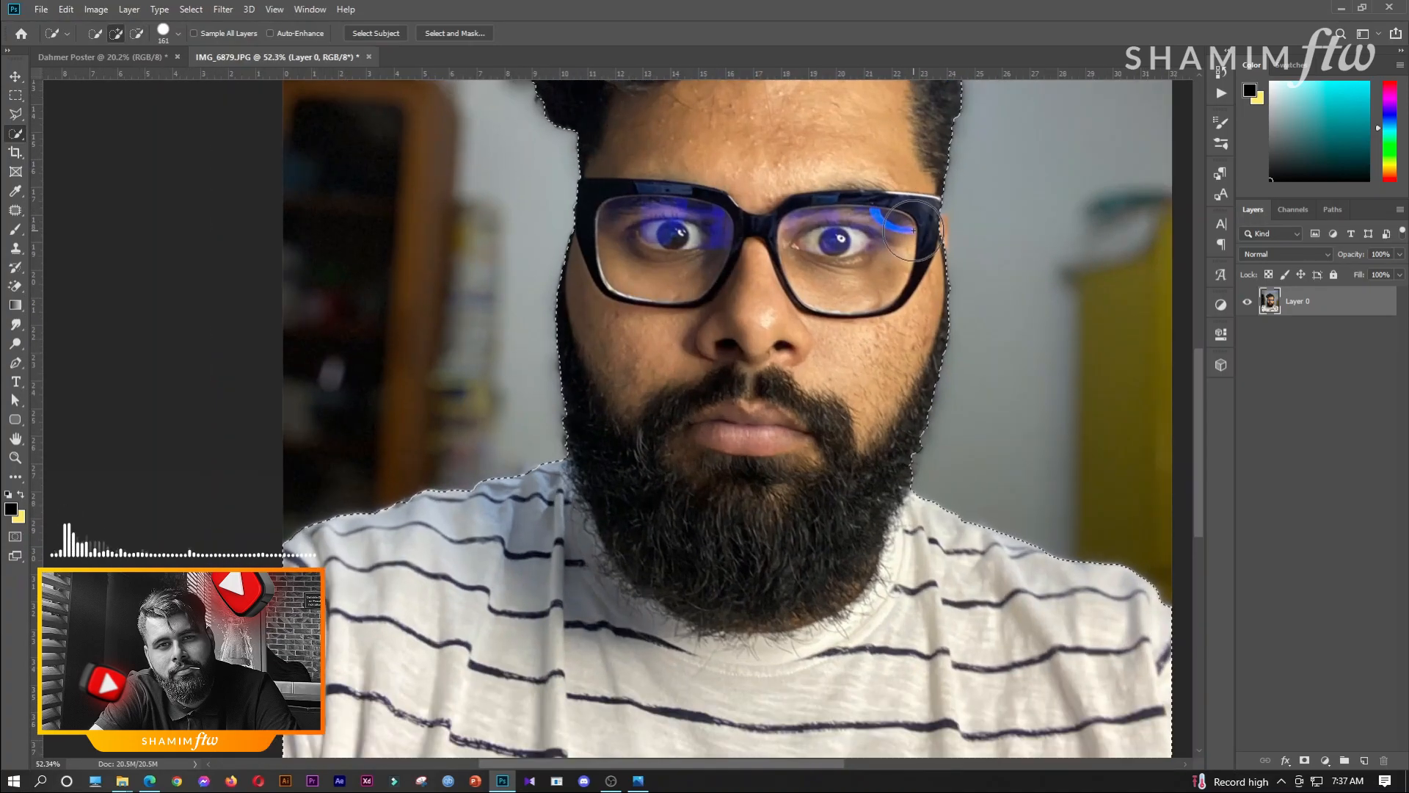
{"action": "scroll", "coordinate": [621, 282], "scroll_direction": "down", "scroll_amount": 5}
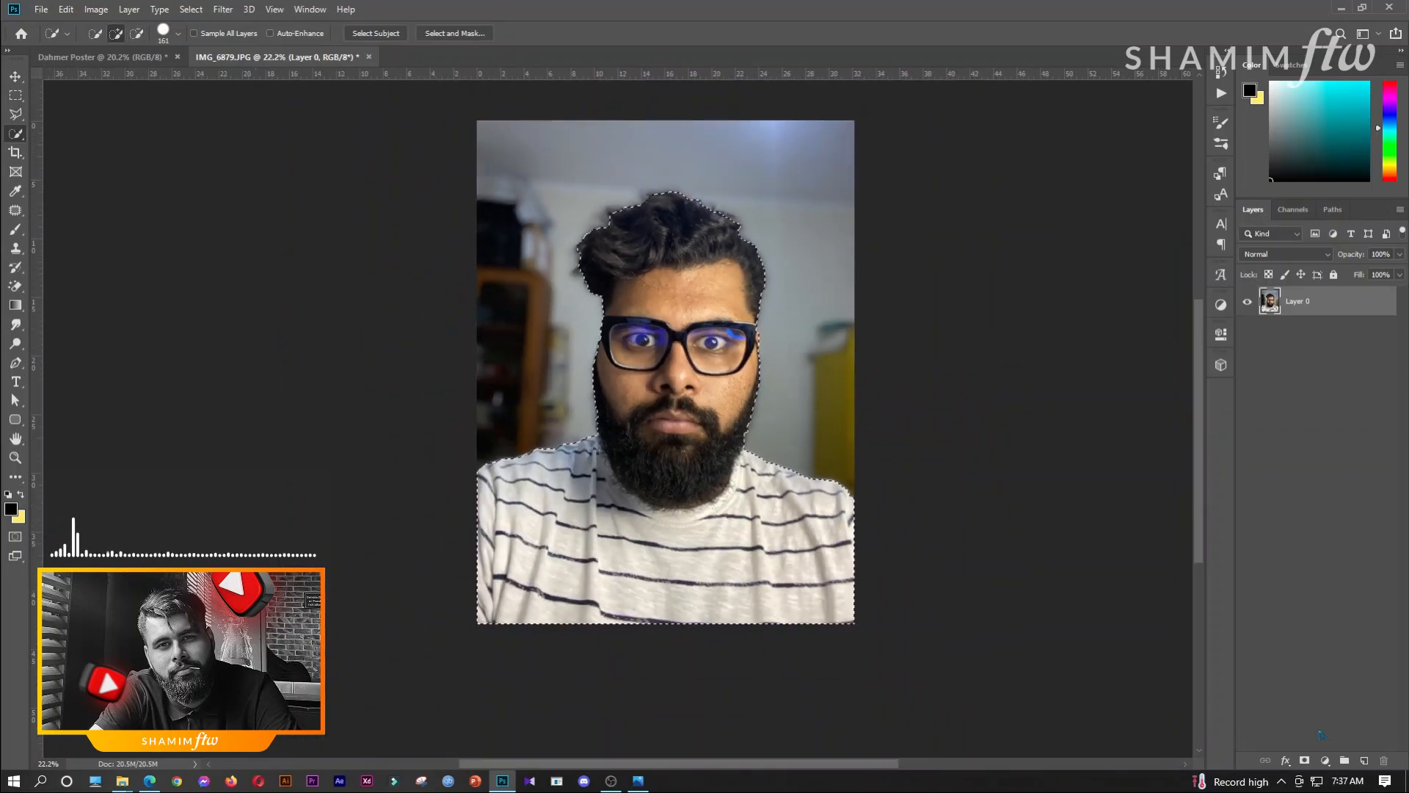
{"action": "left_click", "coordinate": [1304, 761]}
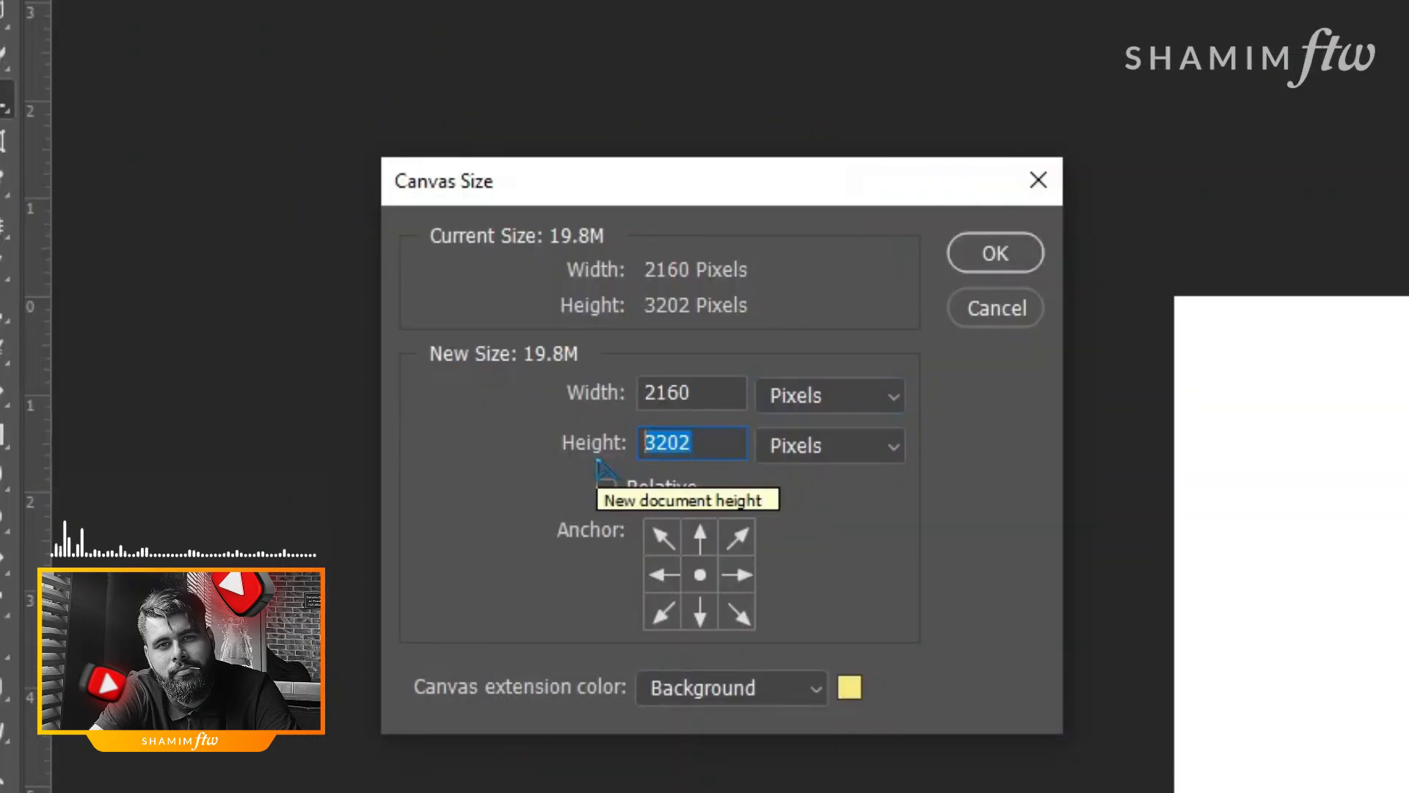
- Set the poster document's canvas height to 3200 pixels
{"action": "type", "text": "16"}
{"action": "key", "text": "BackSpace"}
{"action": "key", "text": "BackSpace"}
{"action": "type", "text": "3200"}
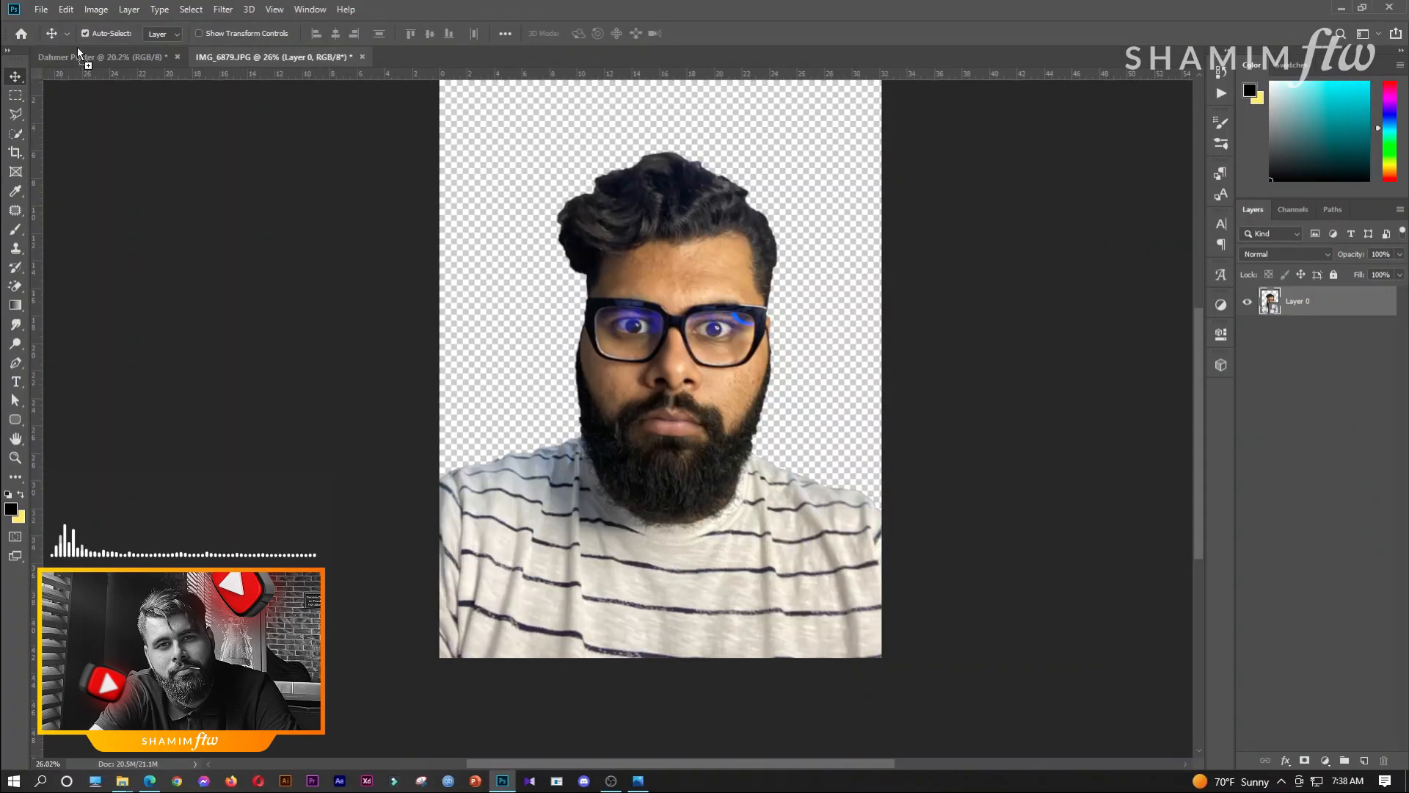
- Bring the cut-out portrait into the Dahmer Poster document and reposition it on the canvas with Free Transform
{"action": "left_click_drag", "start_coordinate": [80, 53], "coordinate": [748, 433]}
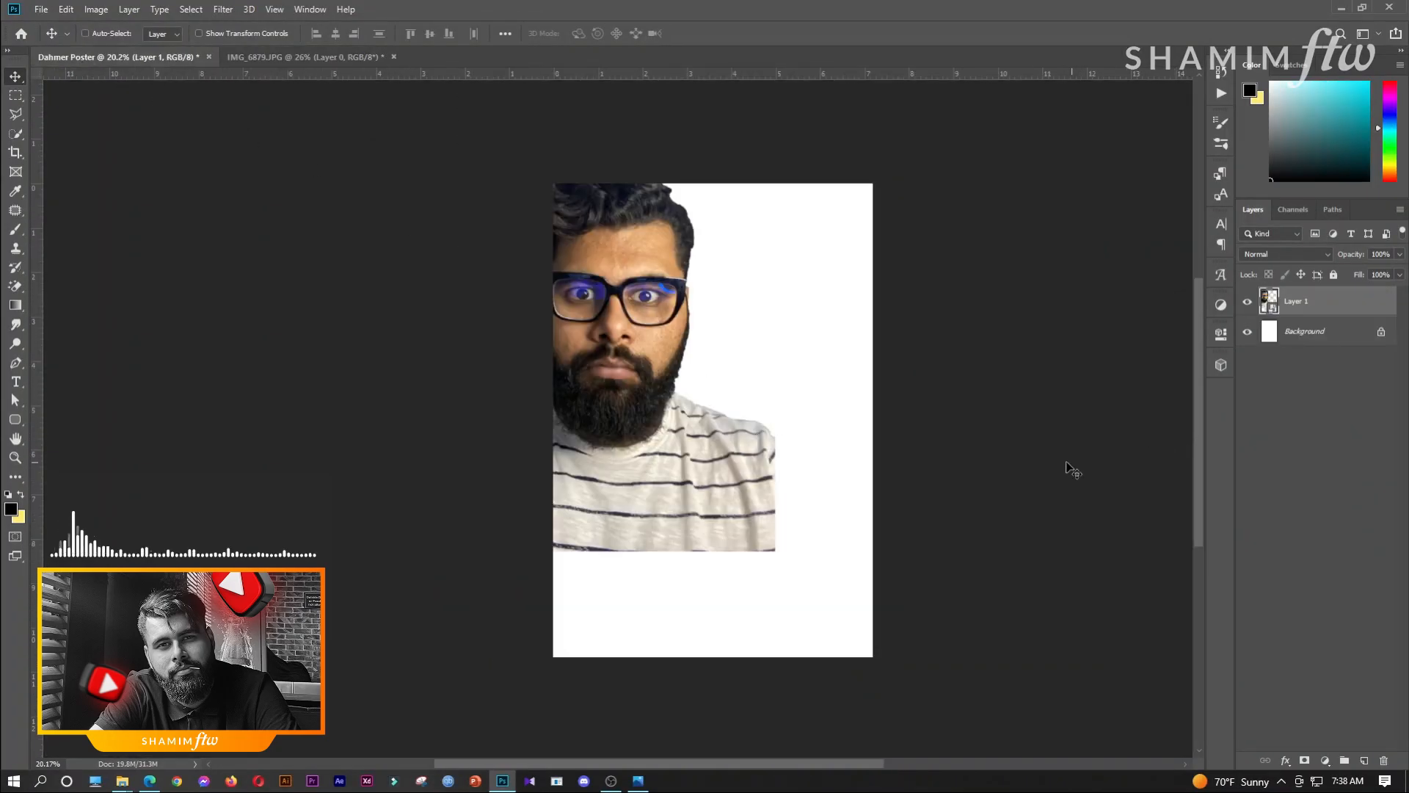
{"action": "key", "text": "ctrl+t"}
{"action": "left_click_drag", "start_coordinate": [723, 494], "coordinate": [765, 624]}
- Place the reference poster image ezgif.com-gif-maker into the Dahmer Poster document so that it fills the canvas
{"action": "key", "text": "alt+Tab"}
{"action": "left_click_drag", "start_coordinate": [270, 135], "coordinate": [726, 453]}
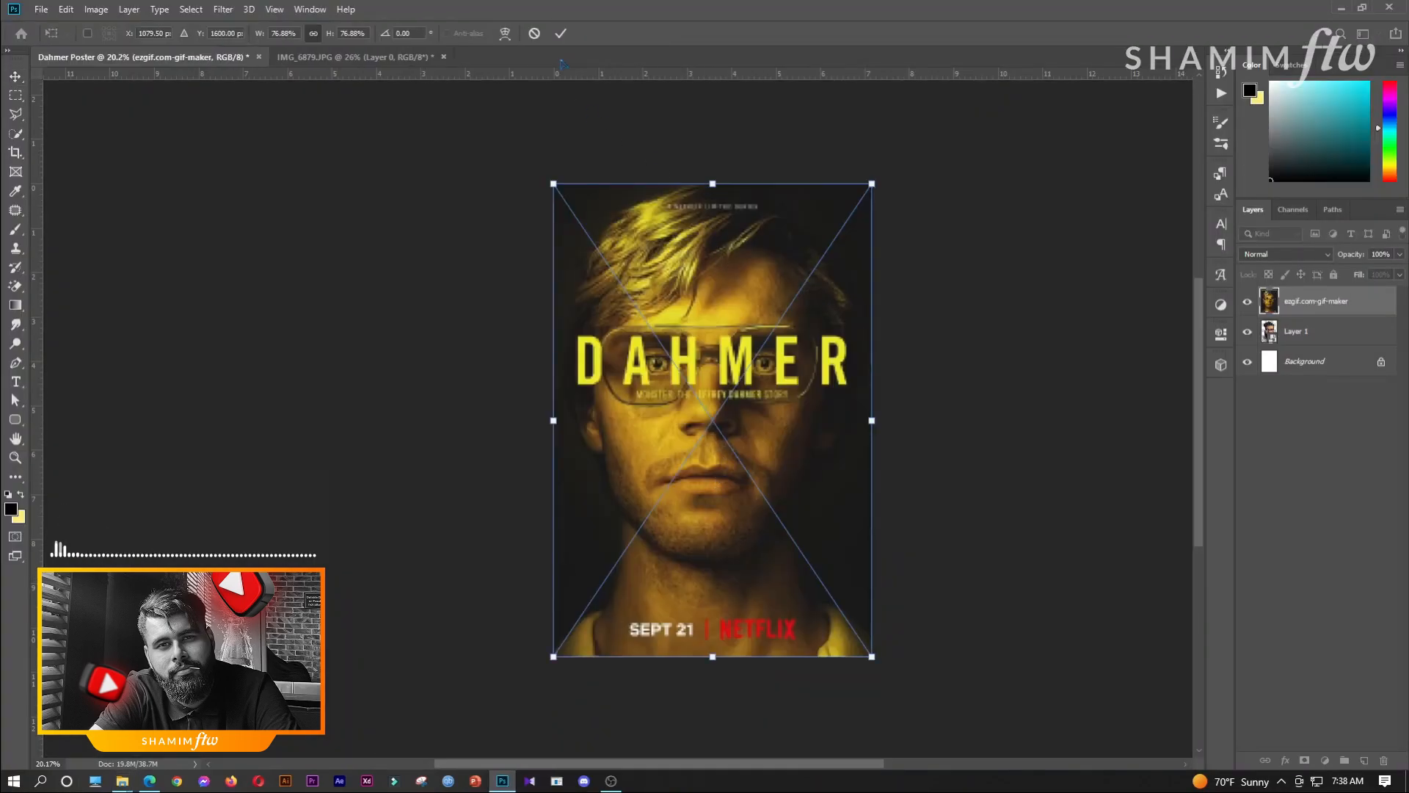
{"action": "left_click", "coordinate": [561, 33]}
- Add four horizontal guides across the reference poster: at the upper forehead, the eyes, the mouth and below the chin
{"action": "left_click_drag", "start_coordinate": [199, 78], "coordinate": [254, 251]}
{"action": "left_click_drag", "start_coordinate": [400, 75], "coordinate": [396, 479]}
{"action": "left_click_drag", "start_coordinate": [499, 74], "coordinate": [476, 361]}
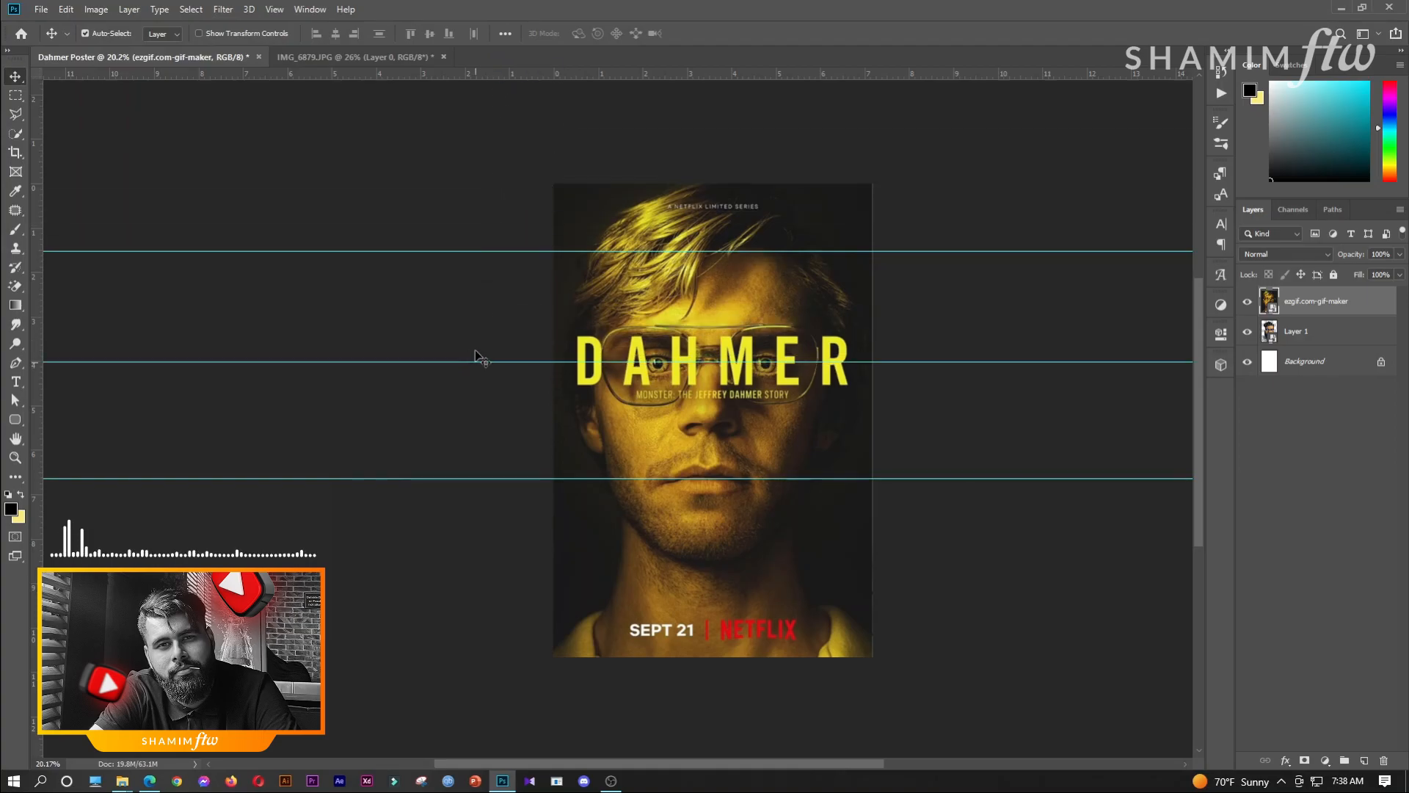
{"action": "left_click_drag", "start_coordinate": [530, 68], "coordinate": [459, 612]}
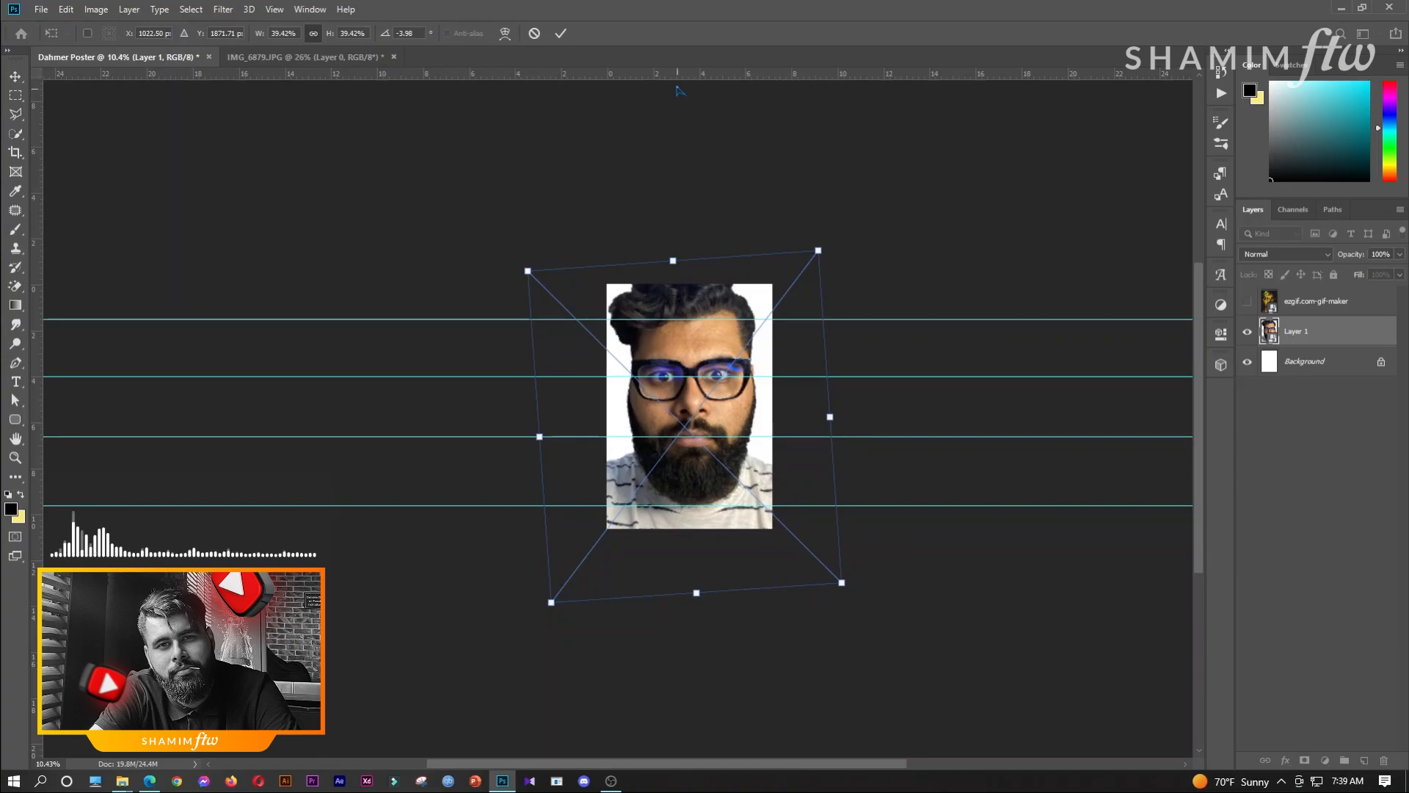
- Fit the portrait on Layer 1 to the guides at 39.42% scale and -3.98° rotation
{"action": "left_click", "coordinate": [561, 34]}
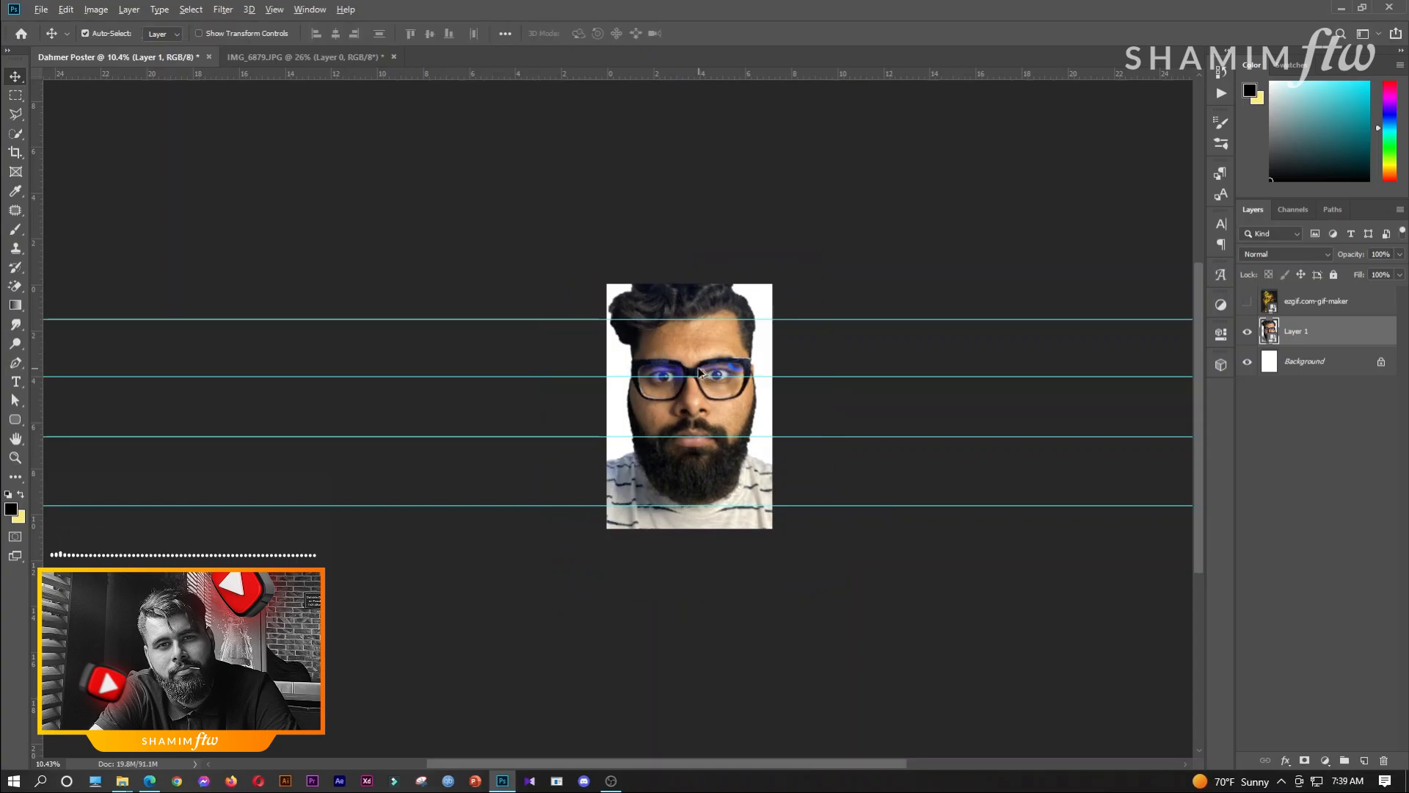
{"action": "scroll", "coordinate": [704, 375], "scroll_direction": "up", "scroll_amount": 3}
{"action": "key", "text": "ctrl+t"}
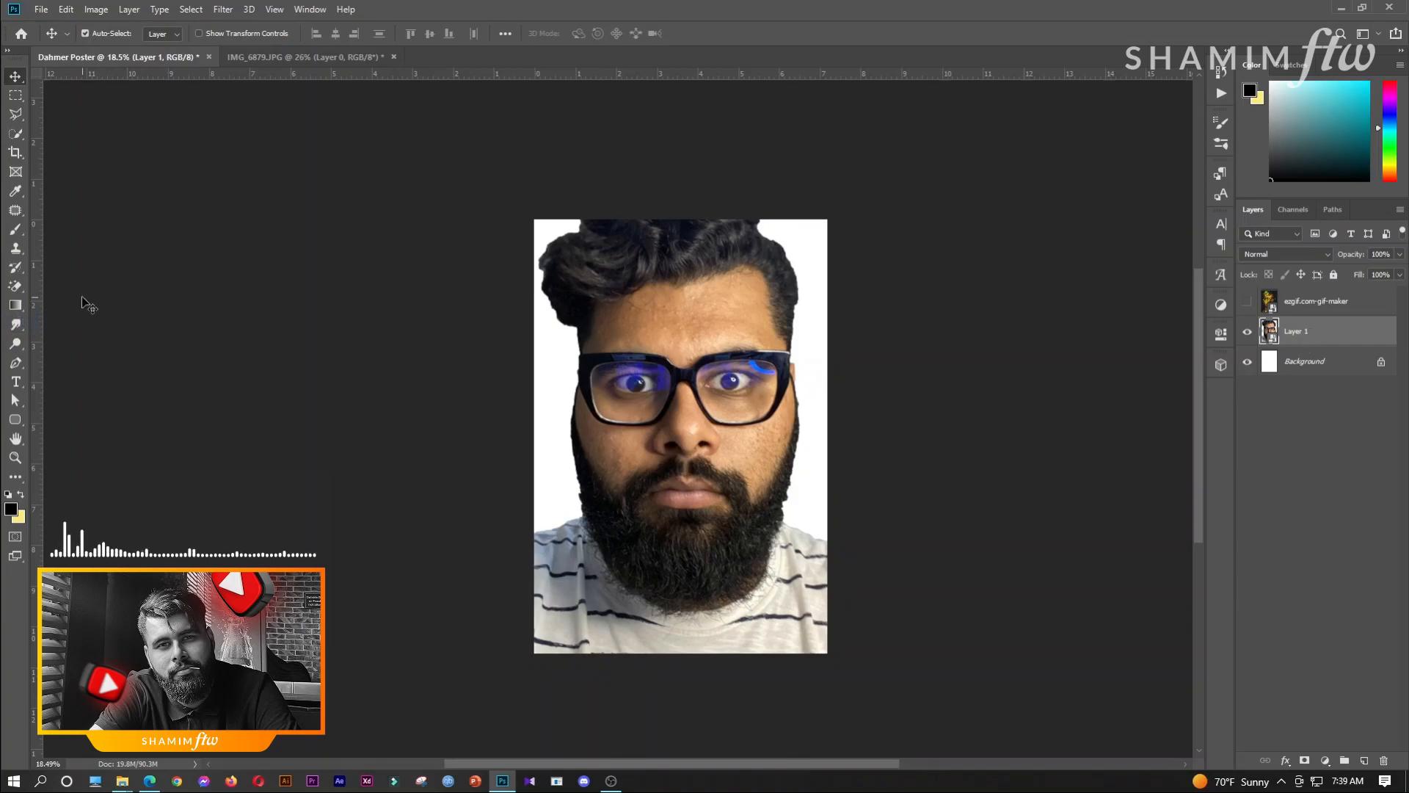
- Choose the Mixer Brush tool, and duplicate Layer 1 as a rasterized copy for retouching
{"action": "right_click", "coordinate": [15, 230]}
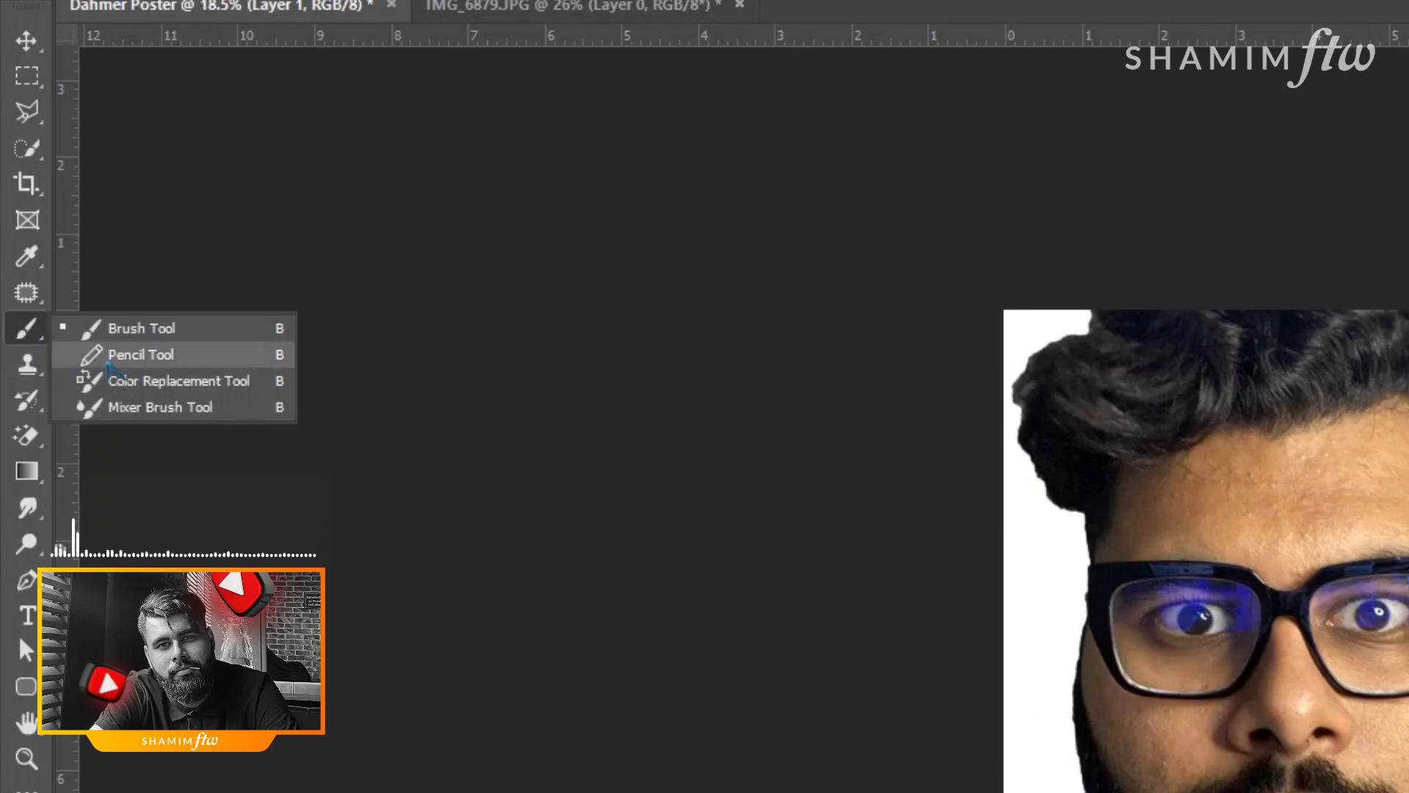
{"action": "left_click", "coordinate": [77, 271]}
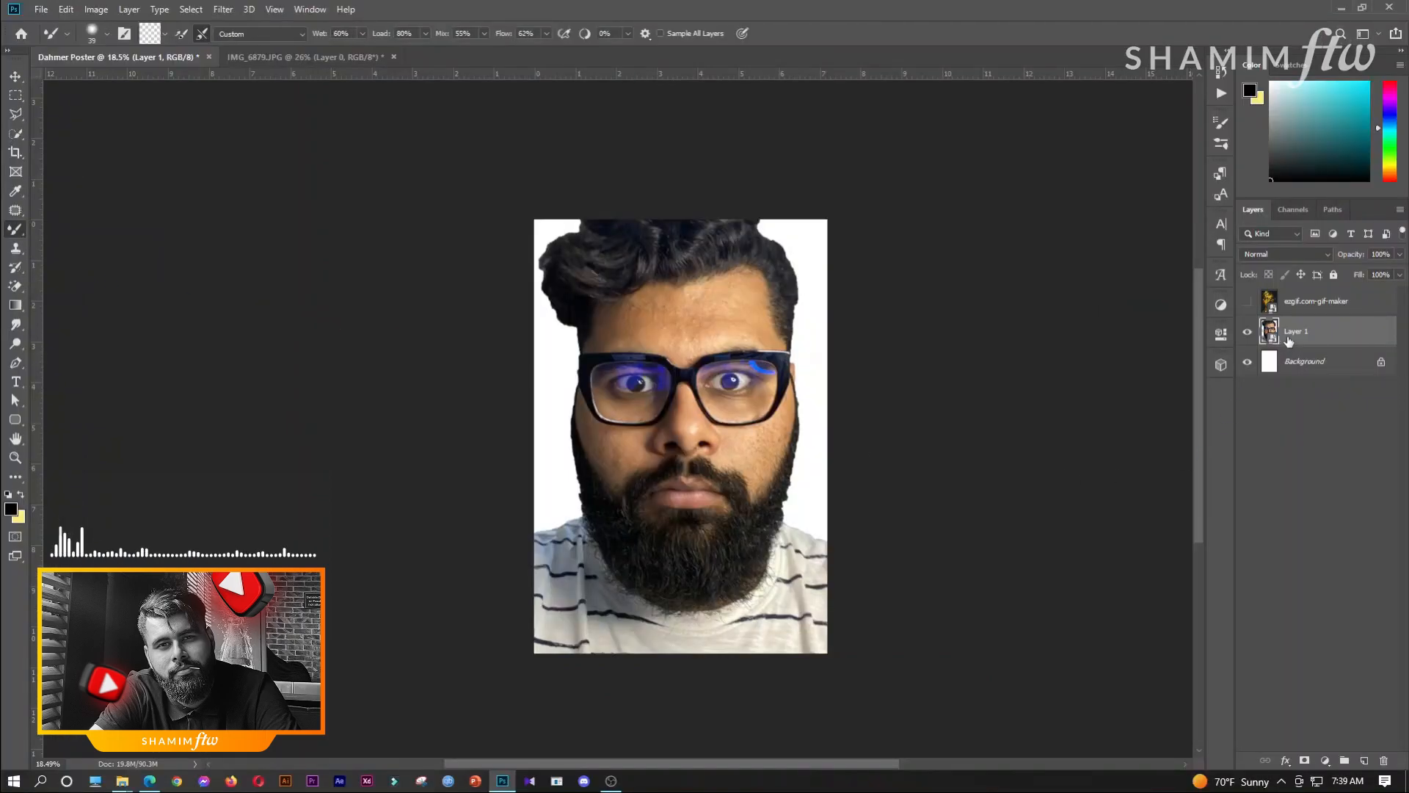
{"action": "key", "text": "ctrl+j"}
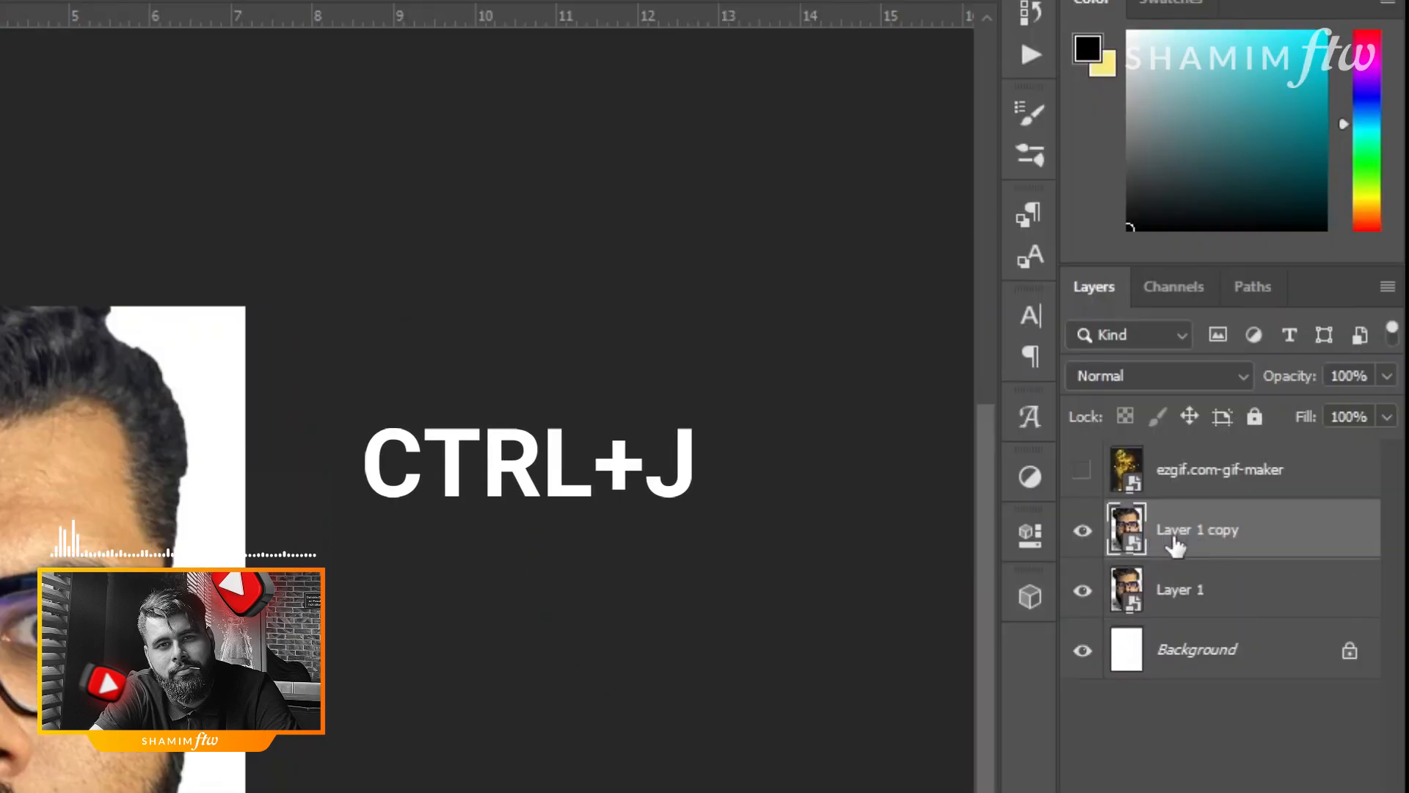
{"action": "right_click", "coordinate": [1291, 336]}
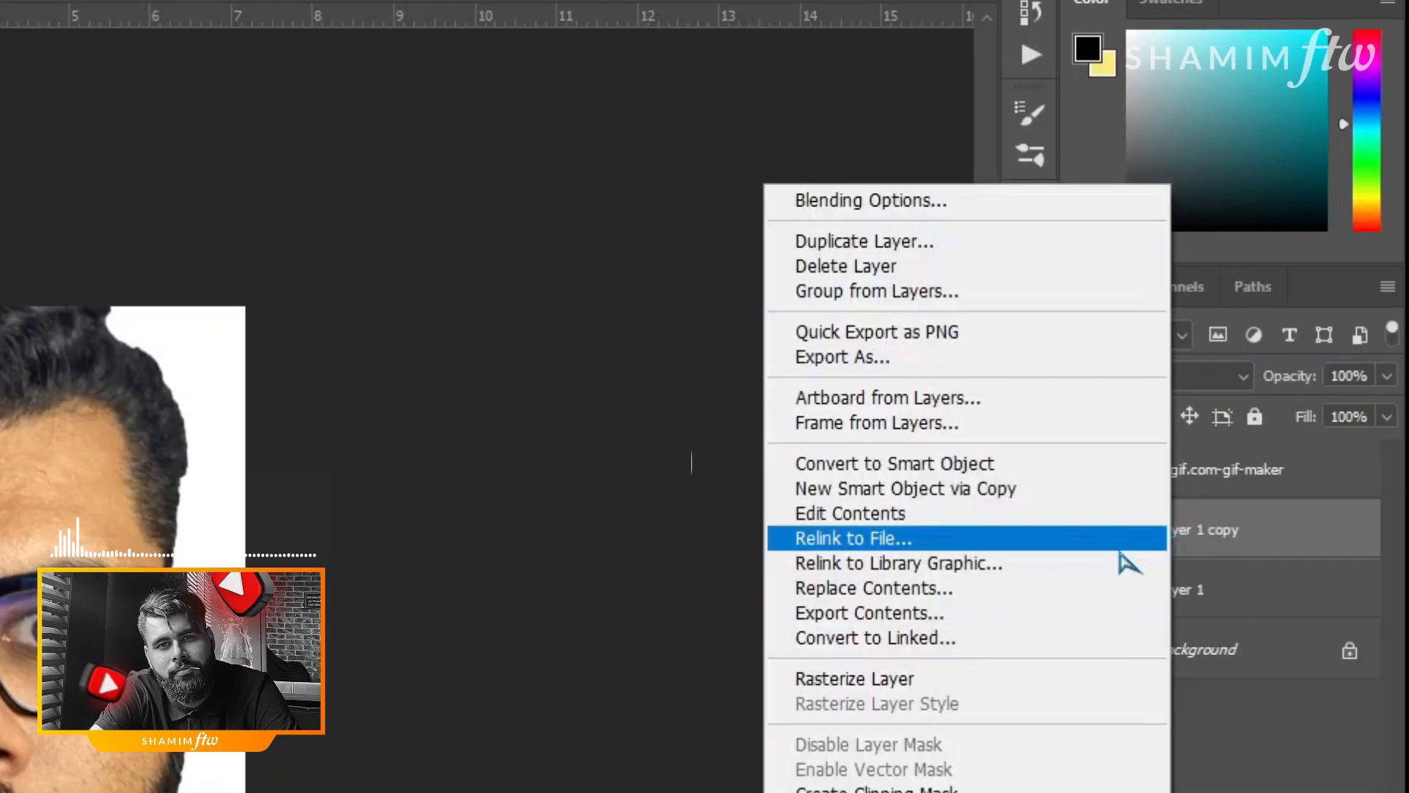
{"action": "left_click", "coordinate": [941, 678]}
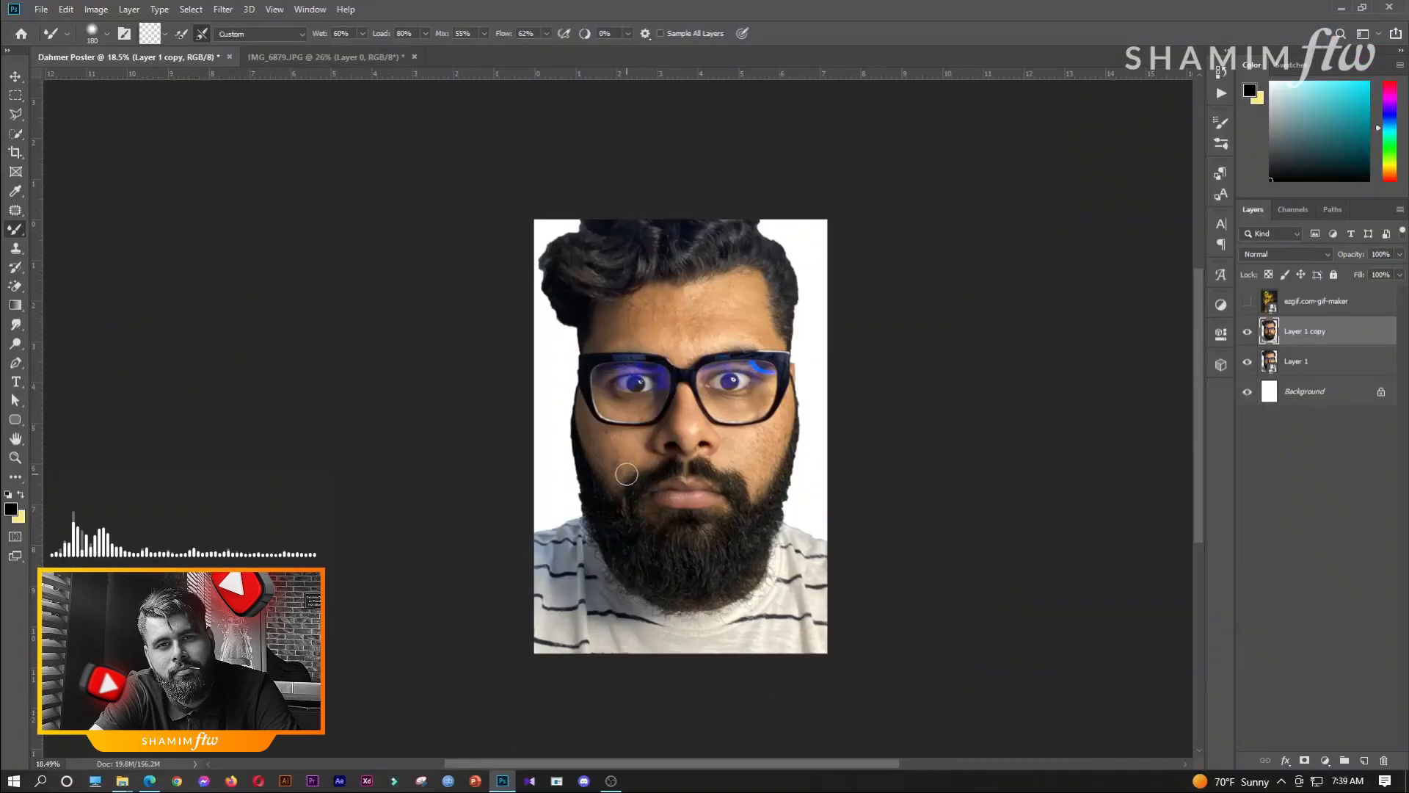
- Smooth the skin of the cheeks, nose and forehead on Layer 1 copy with the Mixer Brush, adjusting the brush size
{"action": "scroll", "coordinate": [610, 451], "scroll_direction": "up", "scroll_amount": 5}
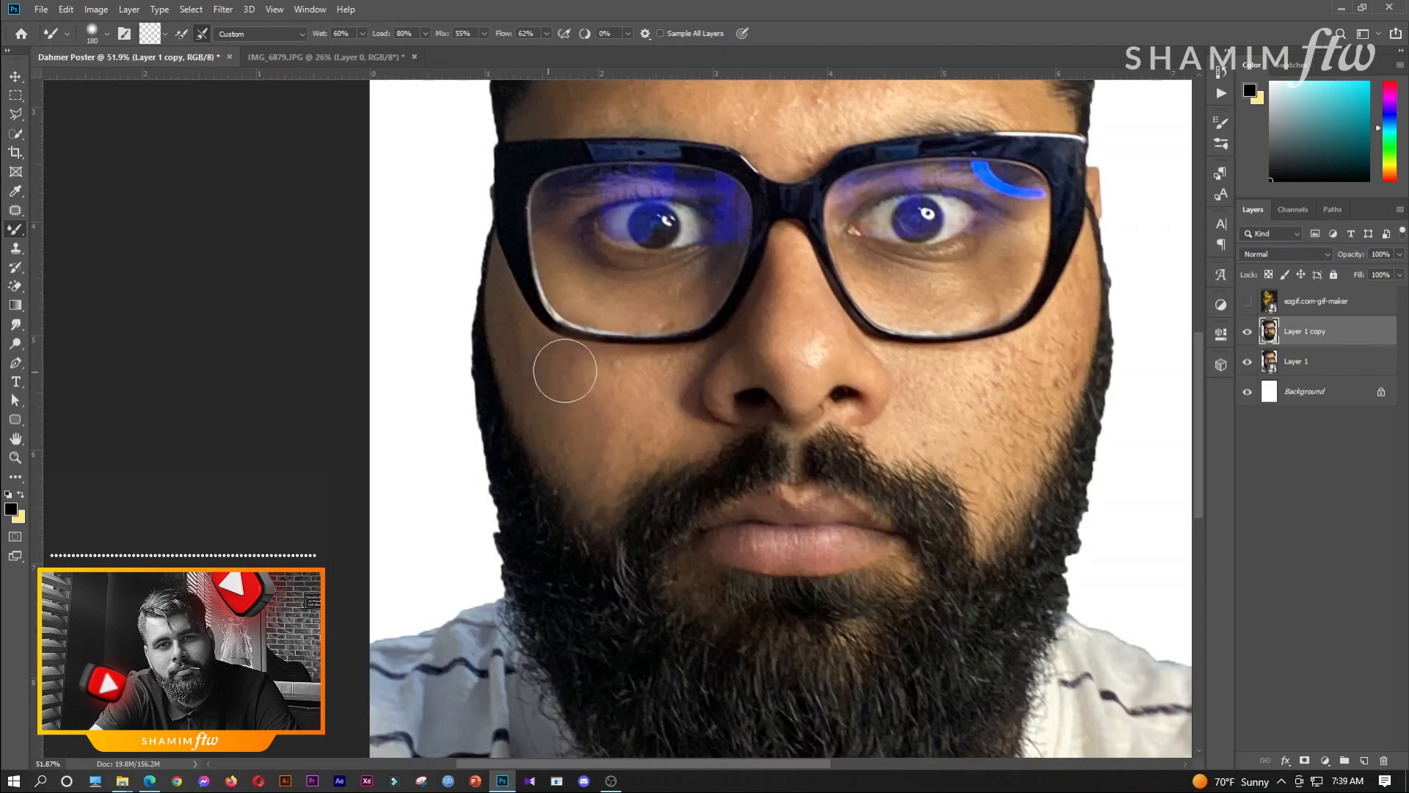
{"action": "scroll", "coordinate": [554, 364], "scroll_direction": "down", "scroll_amount": 2}
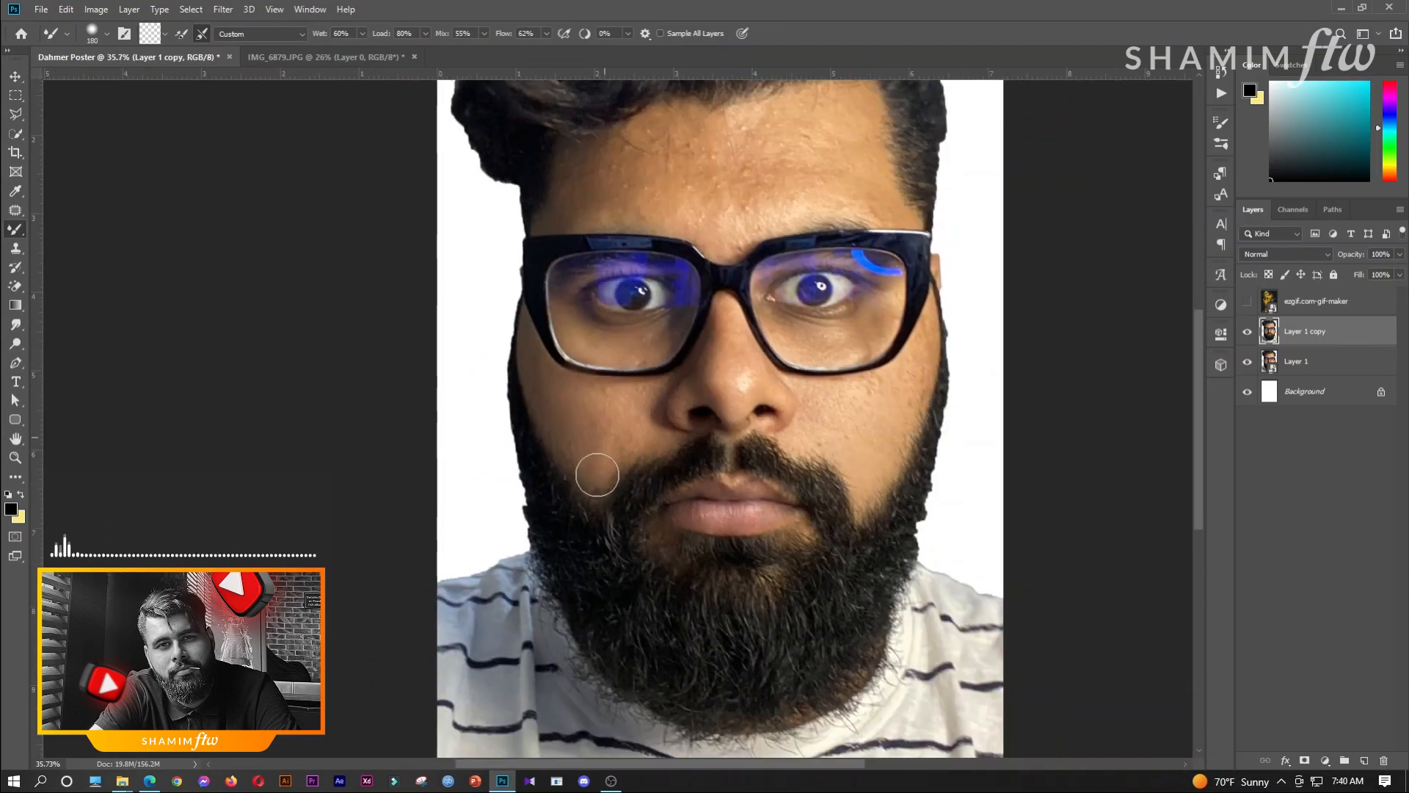
{"action": "scroll", "coordinate": [604, 462], "scroll_direction": "down", "scroll_amount": 1}
{"action": "scroll", "coordinate": [817, 409], "scroll_direction": "up", "scroll_amount": 1}
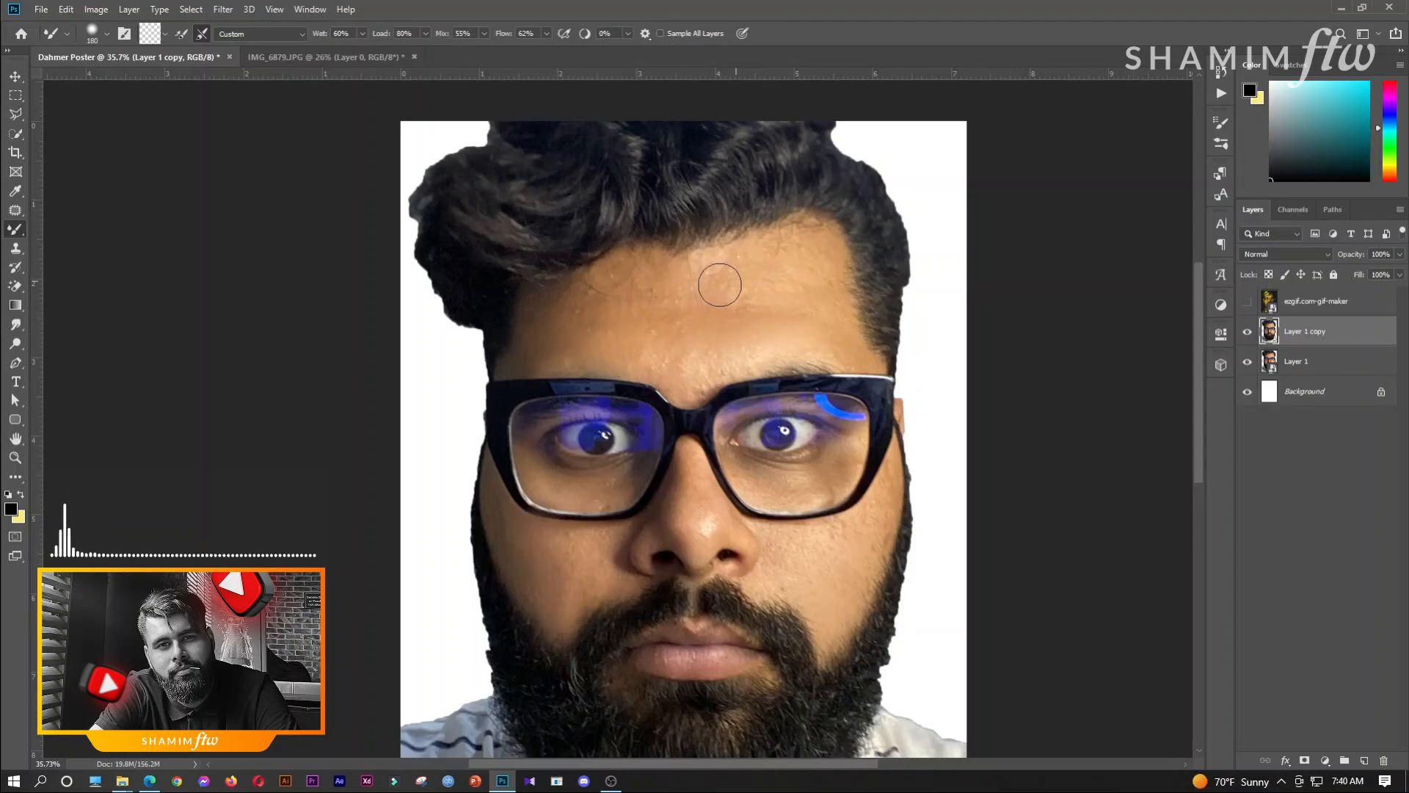
{"action": "scroll", "coordinate": [692, 342], "scroll_direction": "down", "scroll_amount": 1}
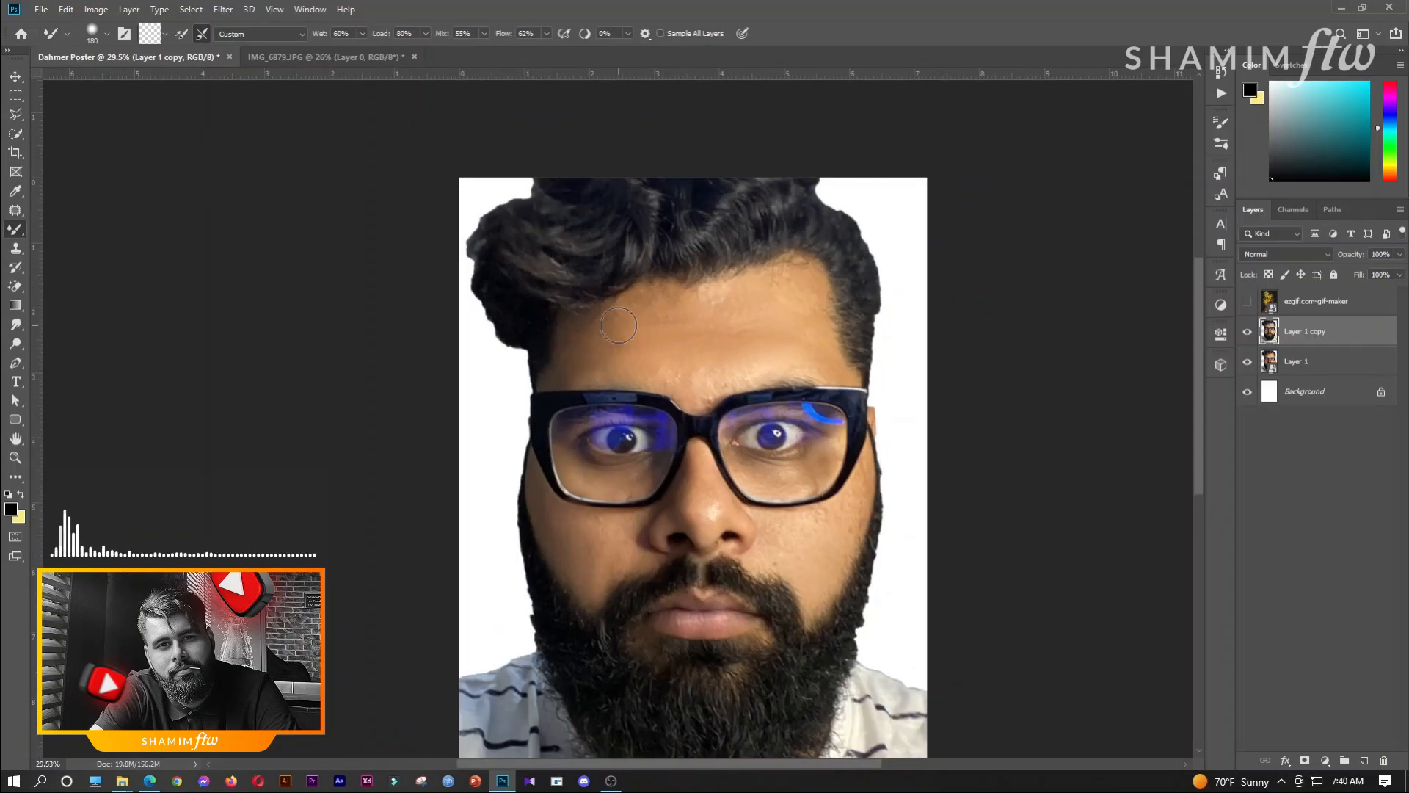
{"action": "scroll", "coordinate": [723, 356], "scroll_direction": "down", "scroll_amount": 2}
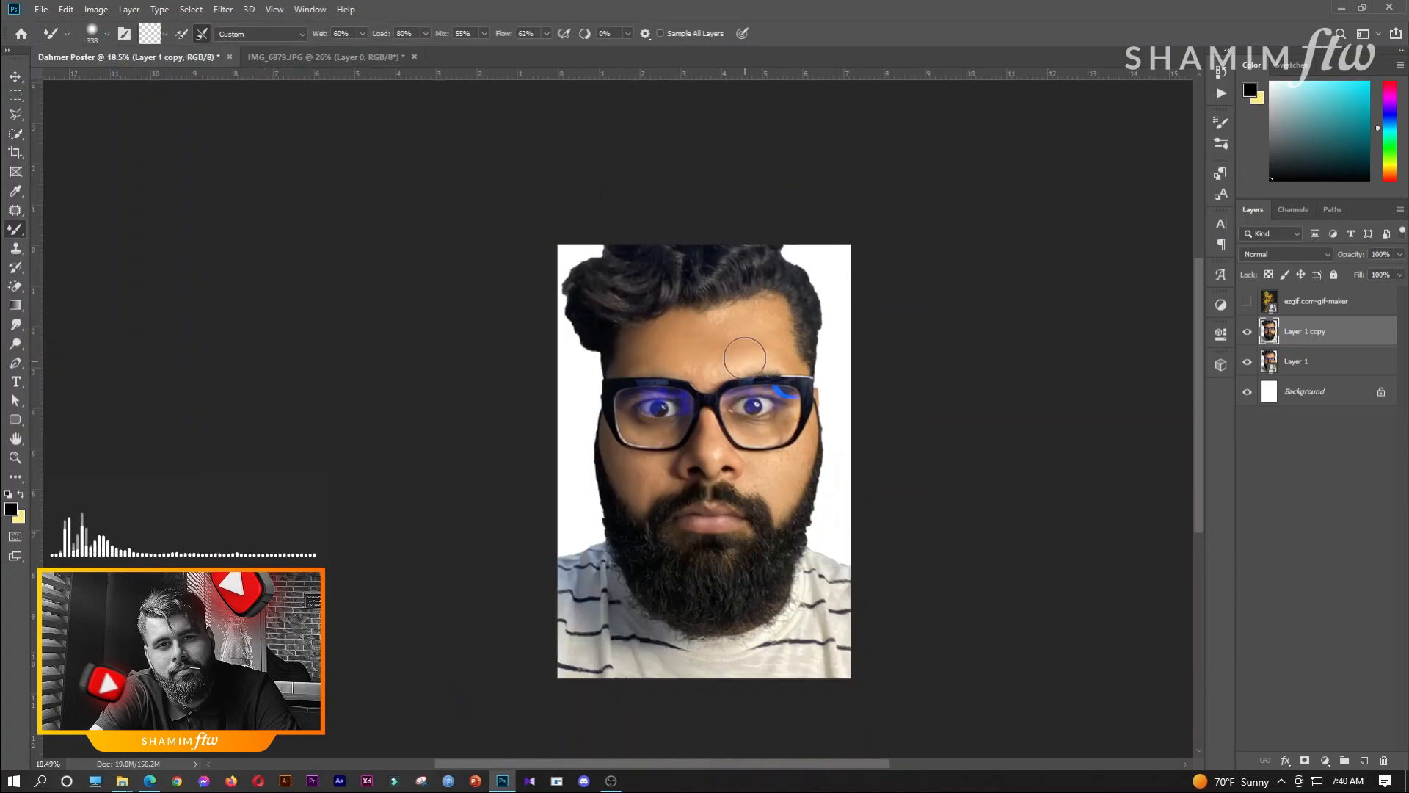
{"action": "scroll", "coordinate": [709, 377], "scroll_direction": "up", "scroll_amount": 2}
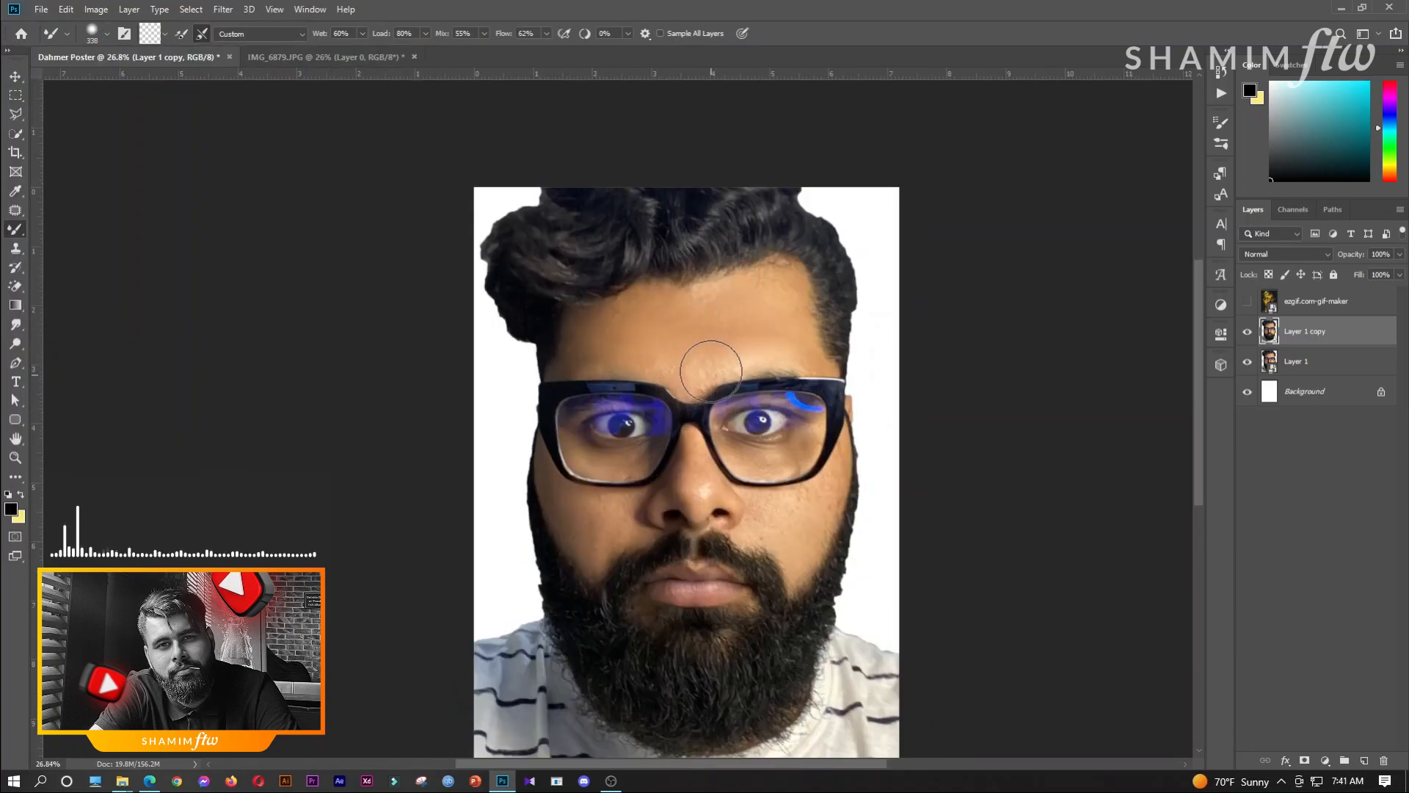
{"action": "key", "text": "bracketleft"}
{"action": "key", "text": "bracketleft"}
{"action": "key", "text": "bracketleft"}
{"action": "left_click_drag", "start_coordinate": [838, 493], "coordinate": [852, 518]}
{"action": "scroll", "coordinate": [656, 564], "scroll_direction": "down", "scroll_amount": 1}
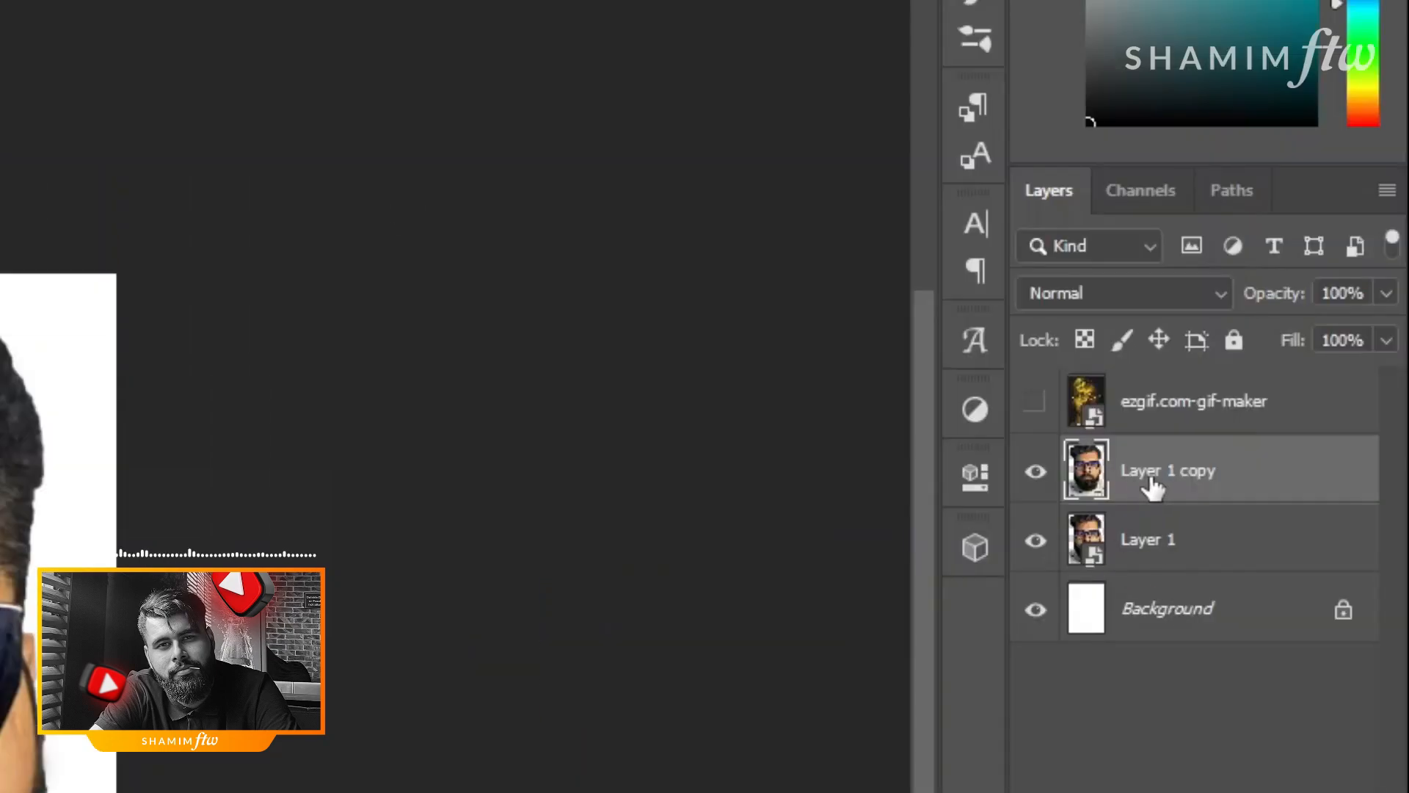
- Duplicate the retouched Layer 1 copy and add a Black & White adjustment layer above the duplicate
{"action": "key", "text": "ctrl+j"}
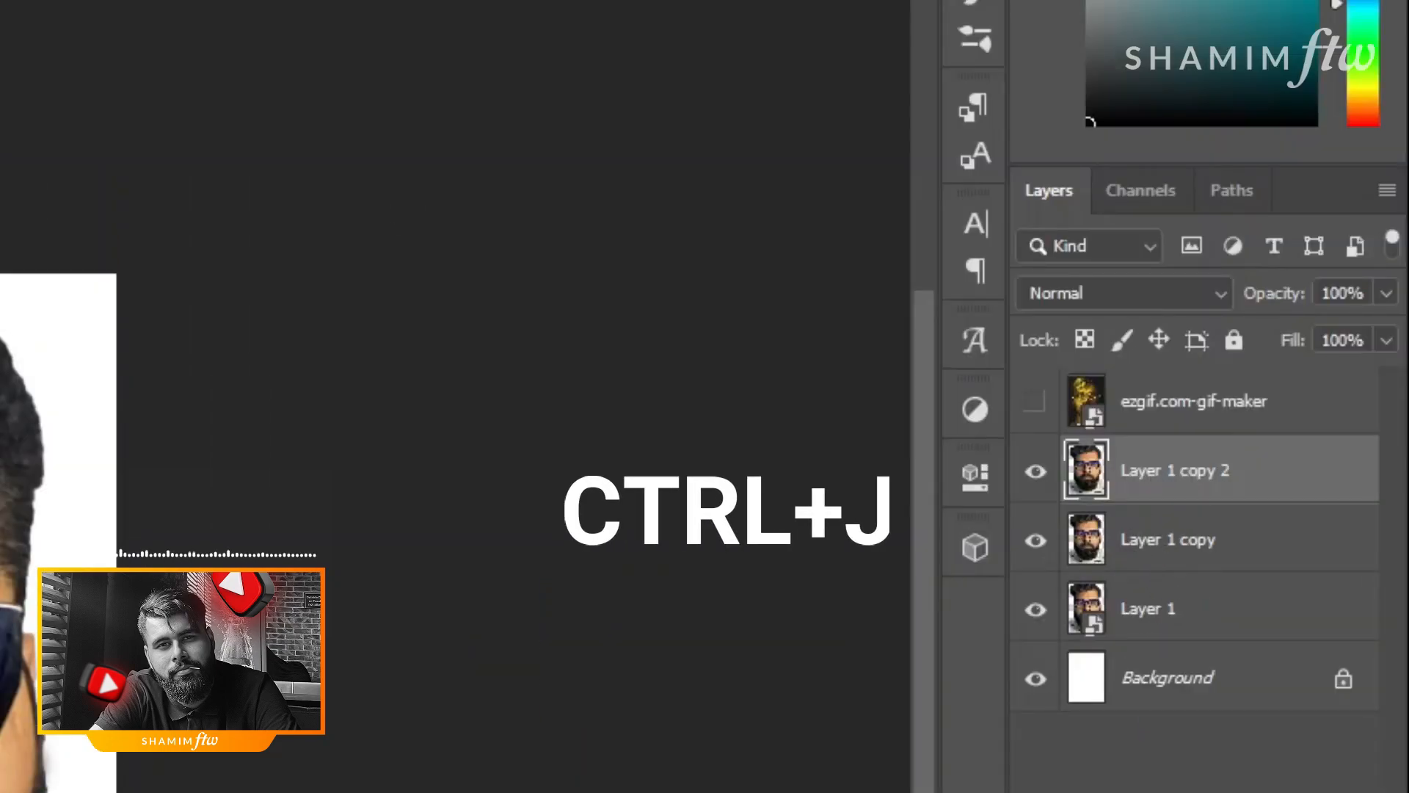
{"action": "left_click", "coordinate": [1214, 722]}
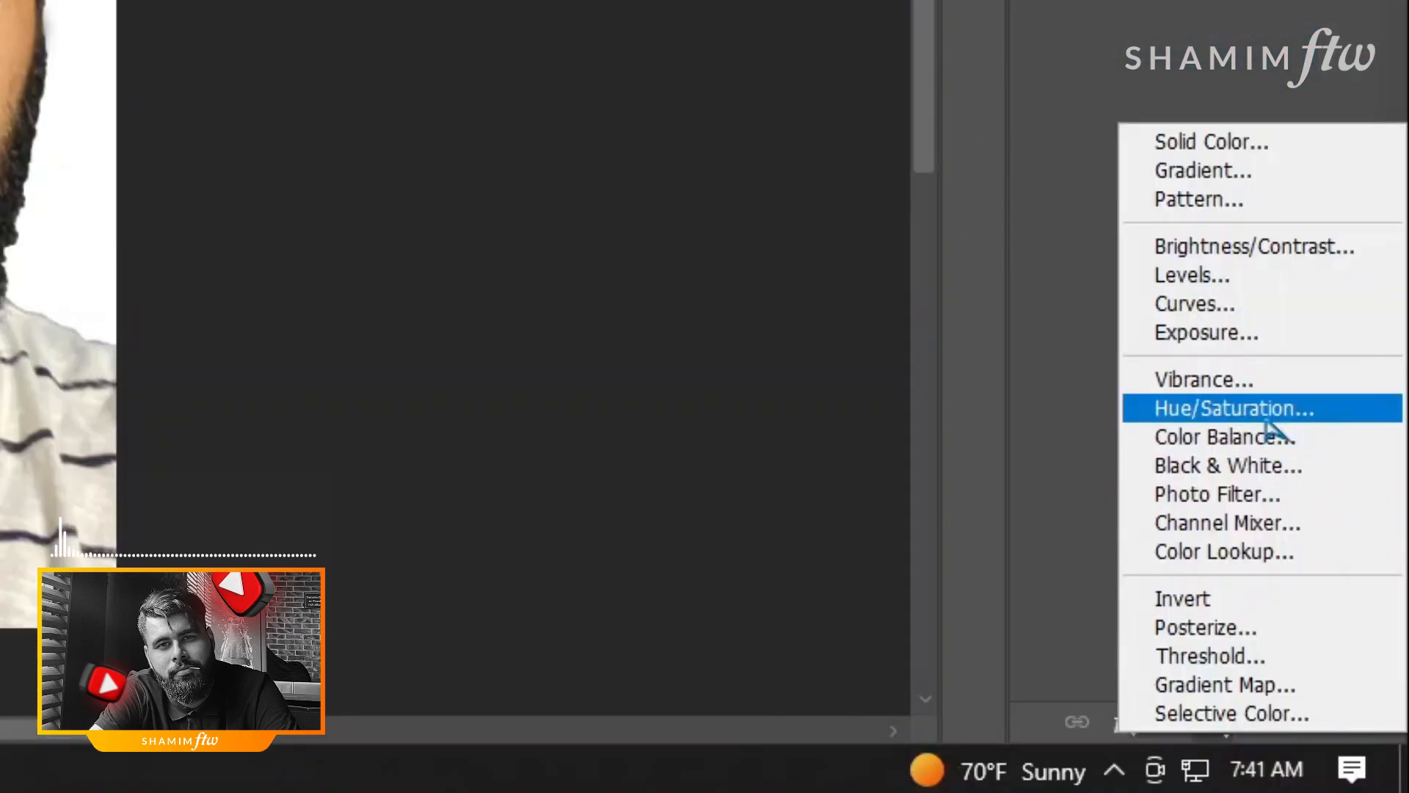
{"action": "left_click", "coordinate": [1270, 465]}
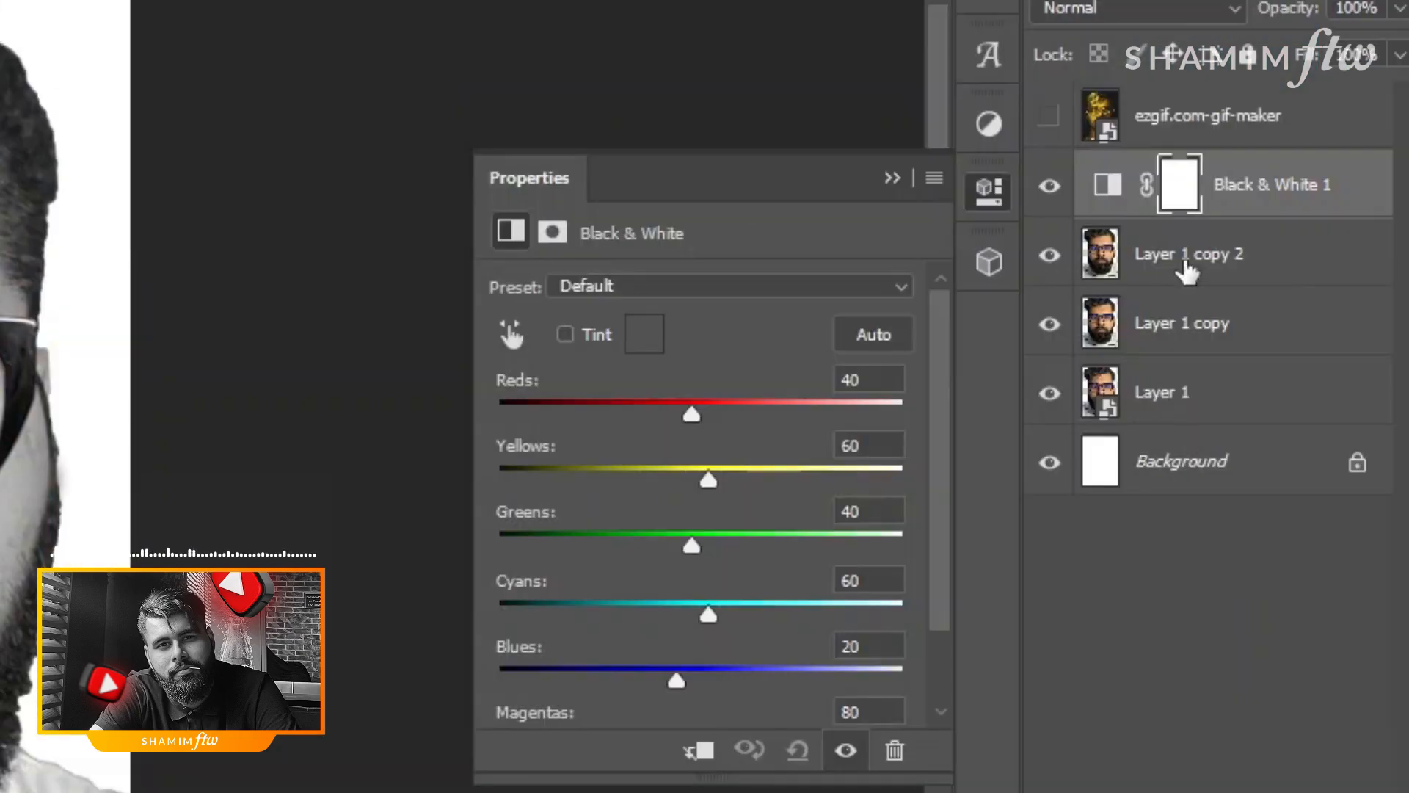
- Merge the Black & White adjustment layer with Layer 1 copy 2
{"action": "left_click", "coordinate": [1186, 274], "text": "ctrl"}
{"action": "right_click", "coordinate": [1186, 274]}
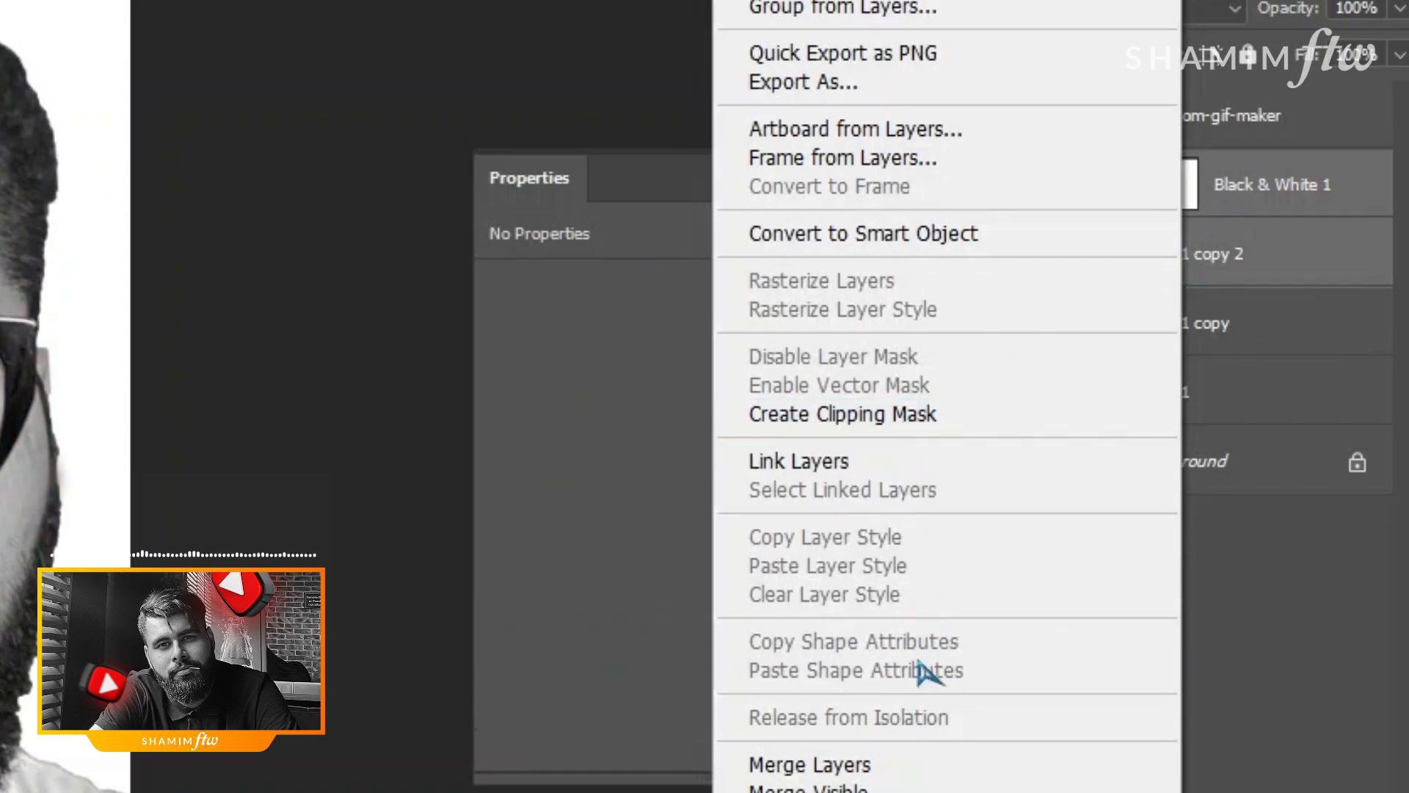
{"action": "left_click", "coordinate": [873, 767]}
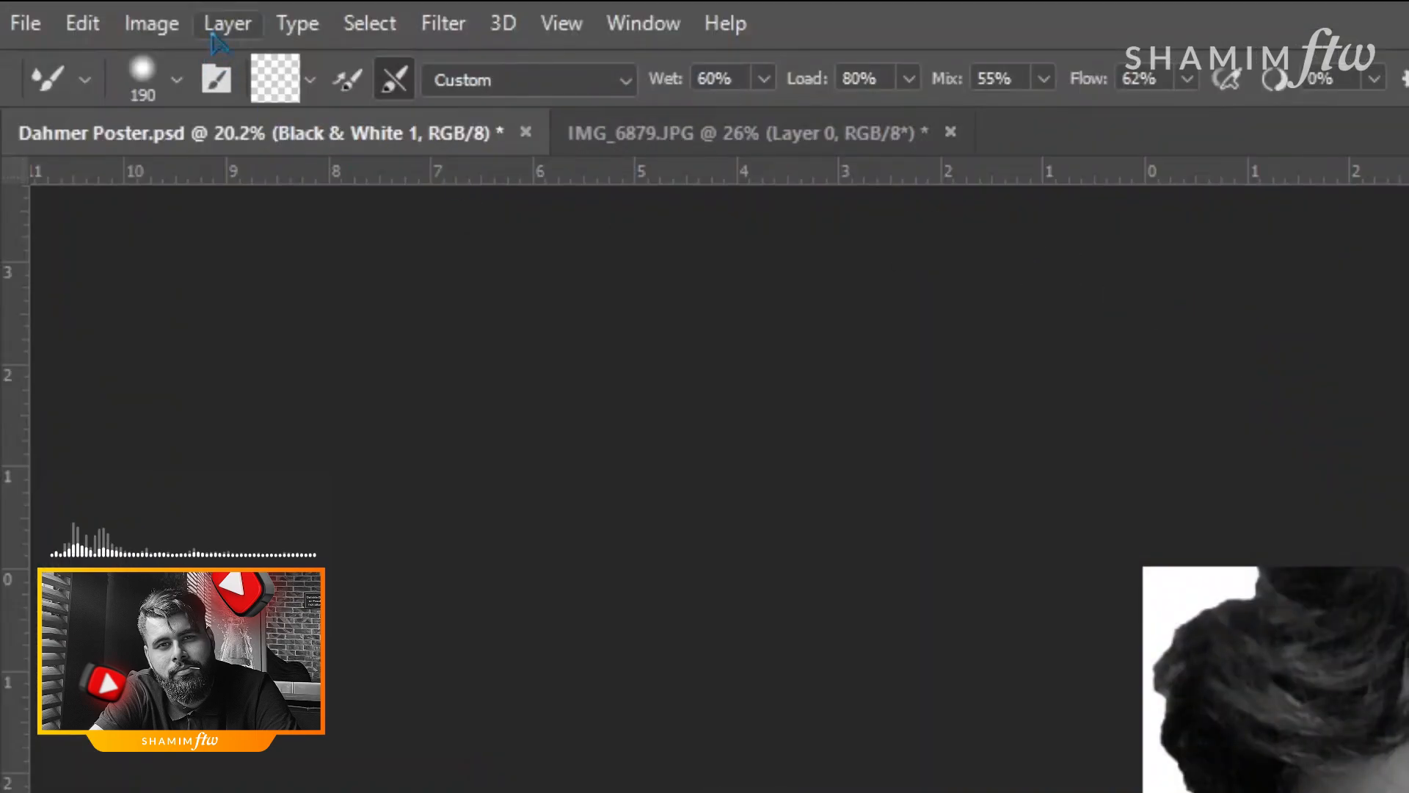
- Apply a High Pass filter with a 5-pixel radius to the Black & White 1 layer and set its blend mode to Overlay
{"action": "left_click", "coordinate": [440, 23]}
{"action": "mouse_move", "coordinate": [529, 698]}
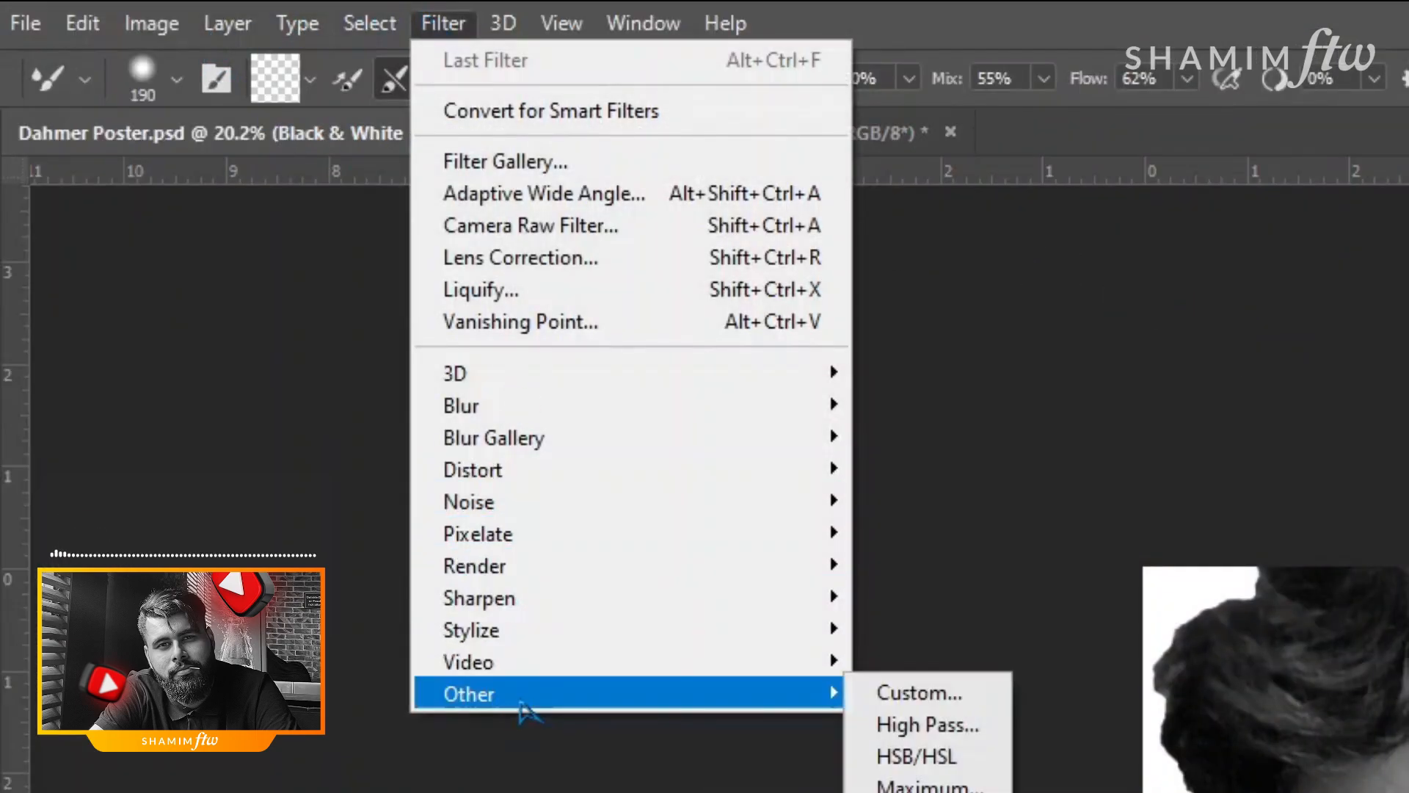
{"action": "left_click", "coordinate": [954, 491]}
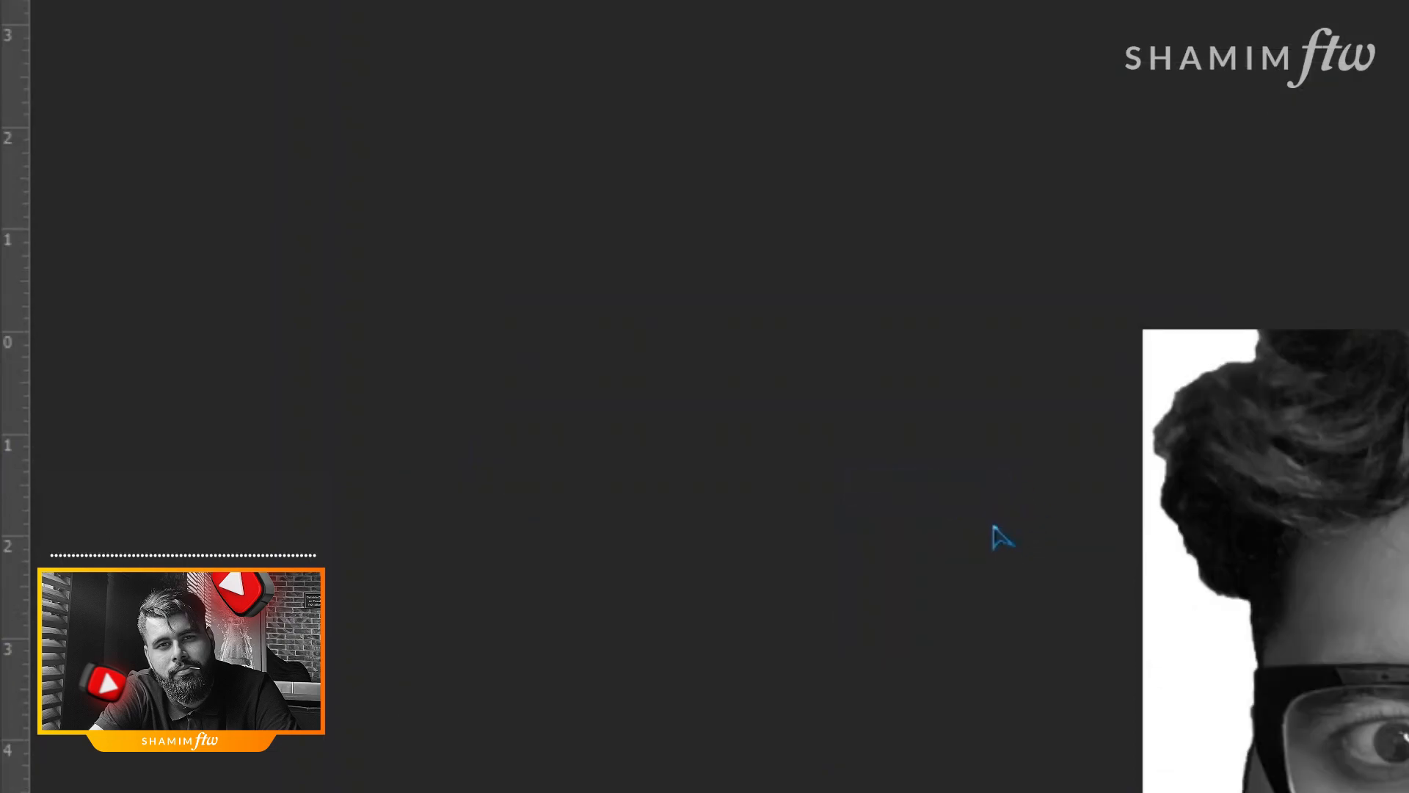
{"action": "type", "text": "5"}
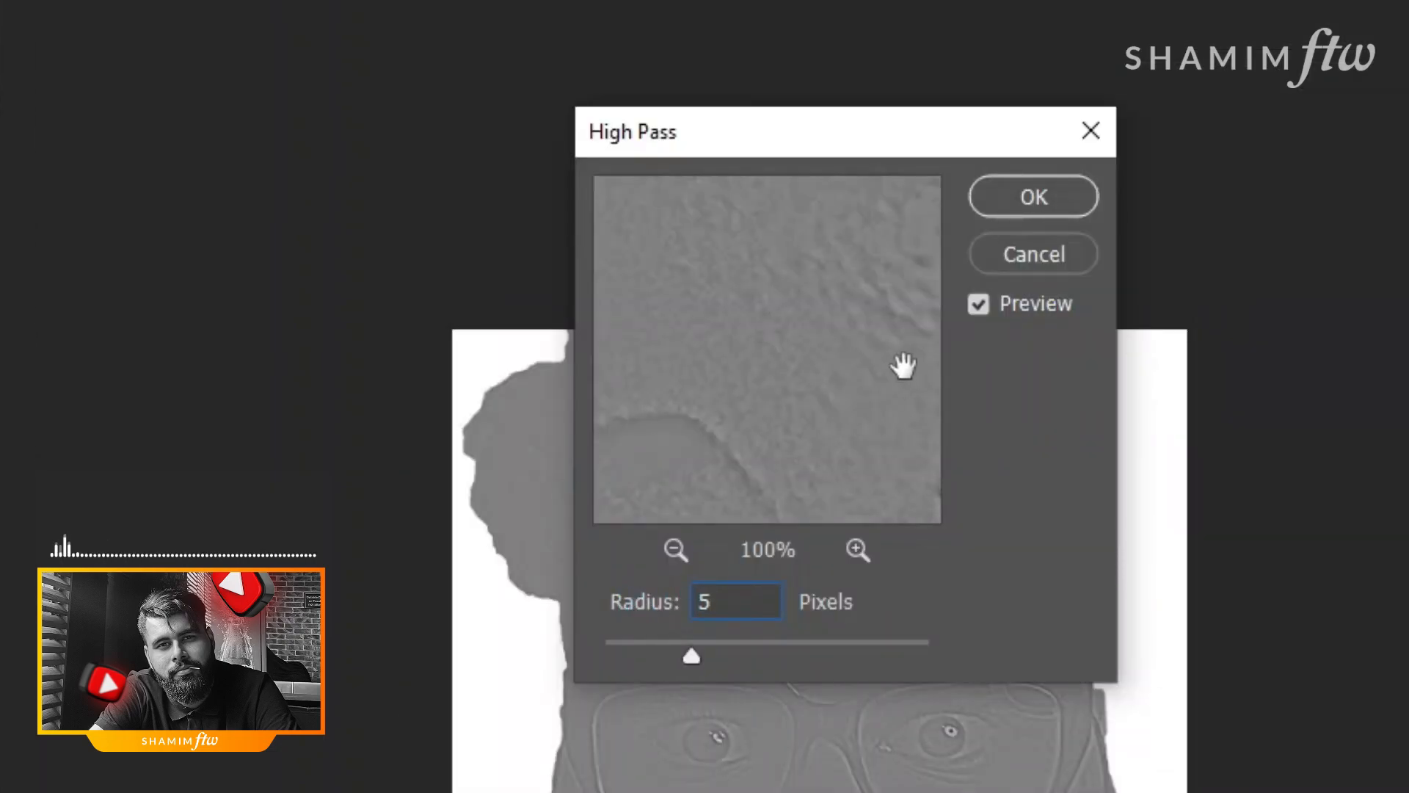
{"action": "left_click", "coordinate": [1035, 200]}
{"action": "left_click", "coordinate": [1288, 255]}
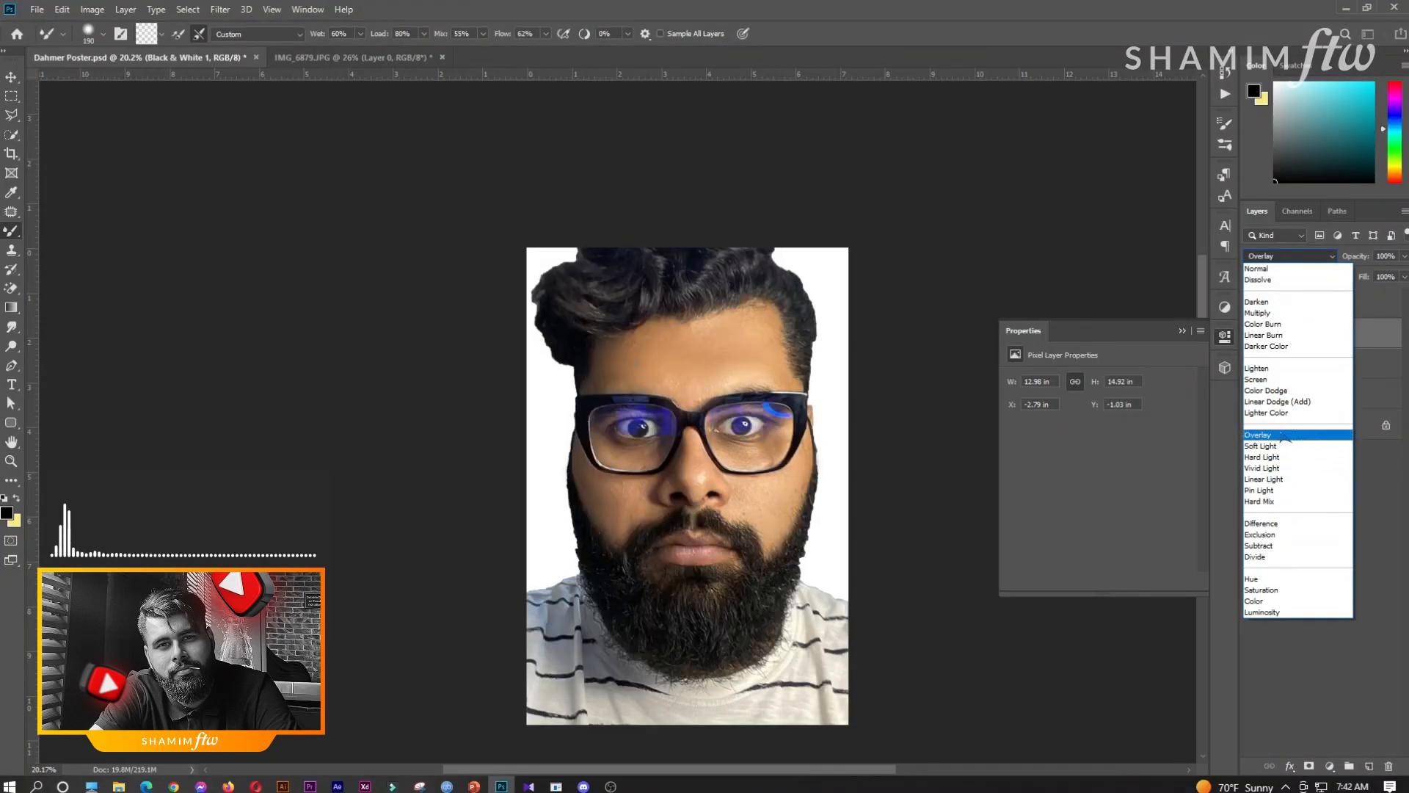
{"action": "left_click", "coordinate": [1283, 435]}
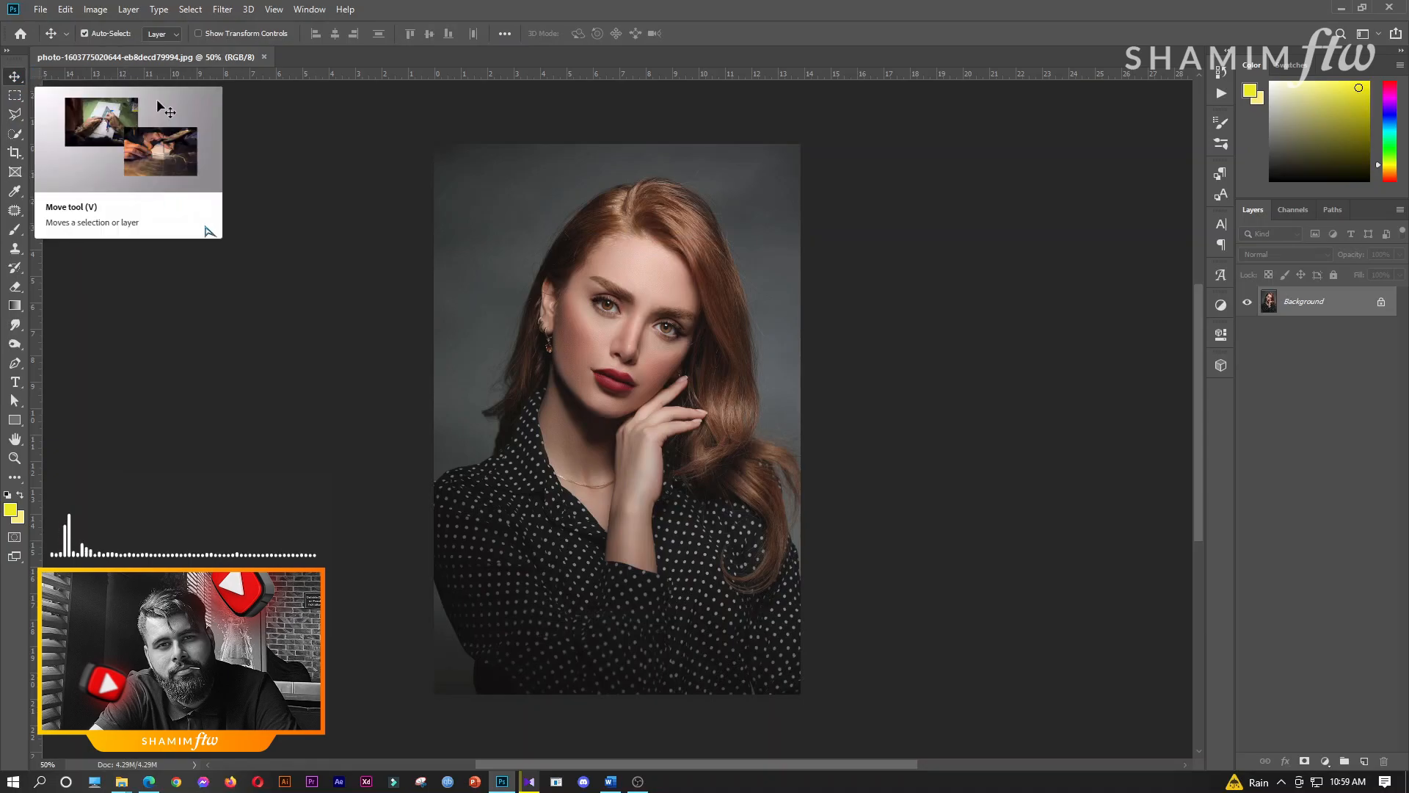
- Unlock the Background layer of the woman's portrait photo and duplicate it
{"action": "left_click", "coordinate": [1380, 303]}
{"action": "key", "text": "ctrl+j"}
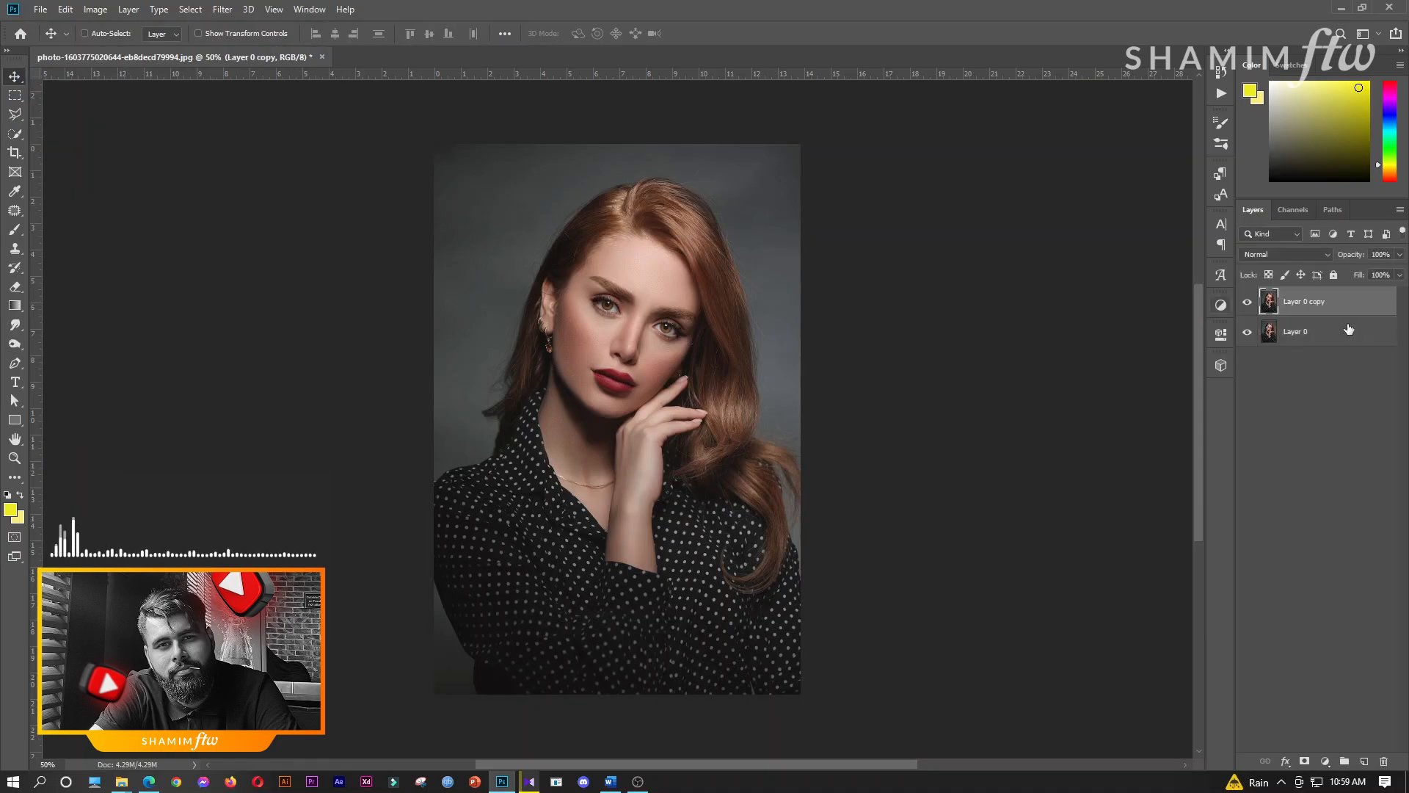
- Try a 5-pixel High Pass filter on the full-colour Layer 0 copy, examining the lips and skin for colour traces
{"action": "left_click", "coordinate": [220, 10]}
{"action": "mouse_move", "coordinate": [261, 302]}
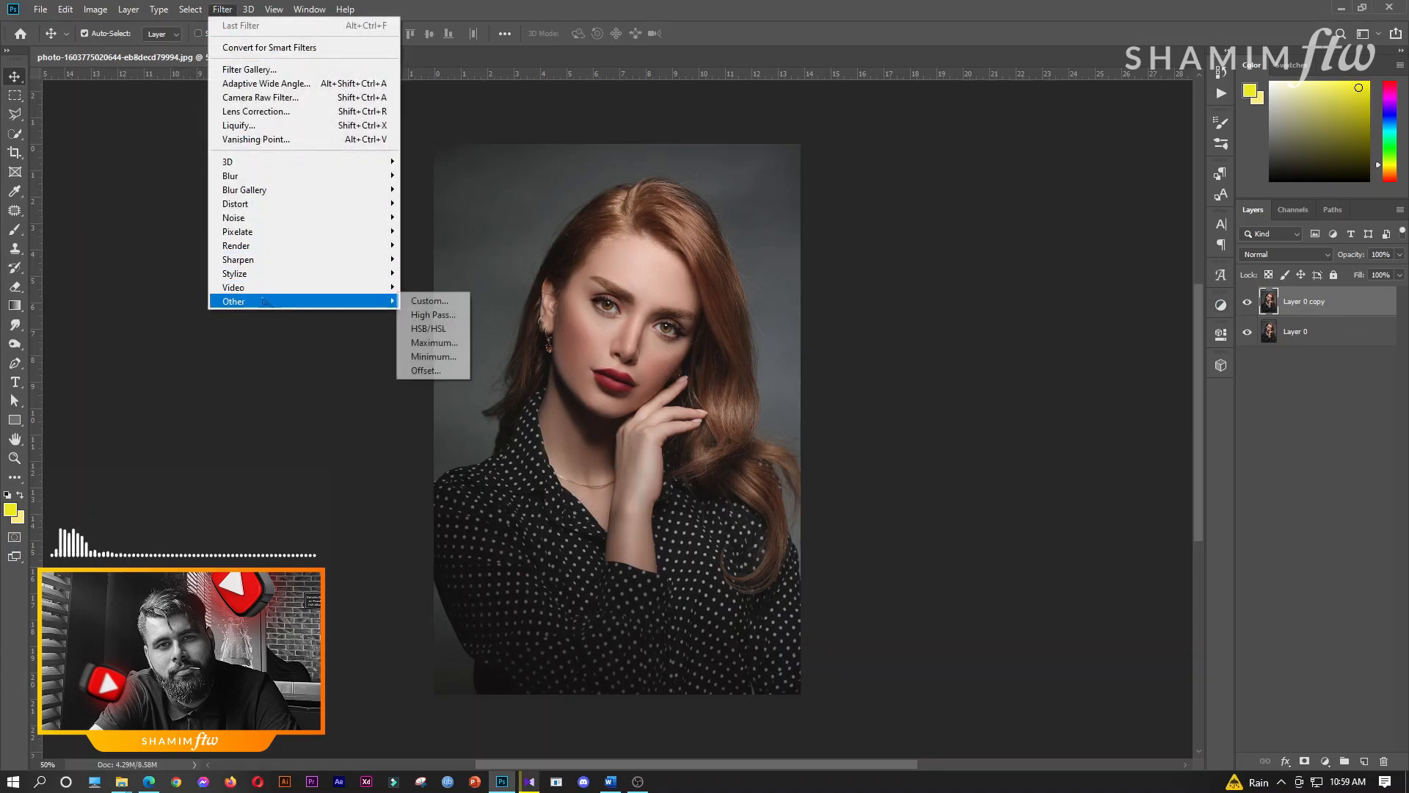
{"action": "left_click", "coordinate": [422, 315]}
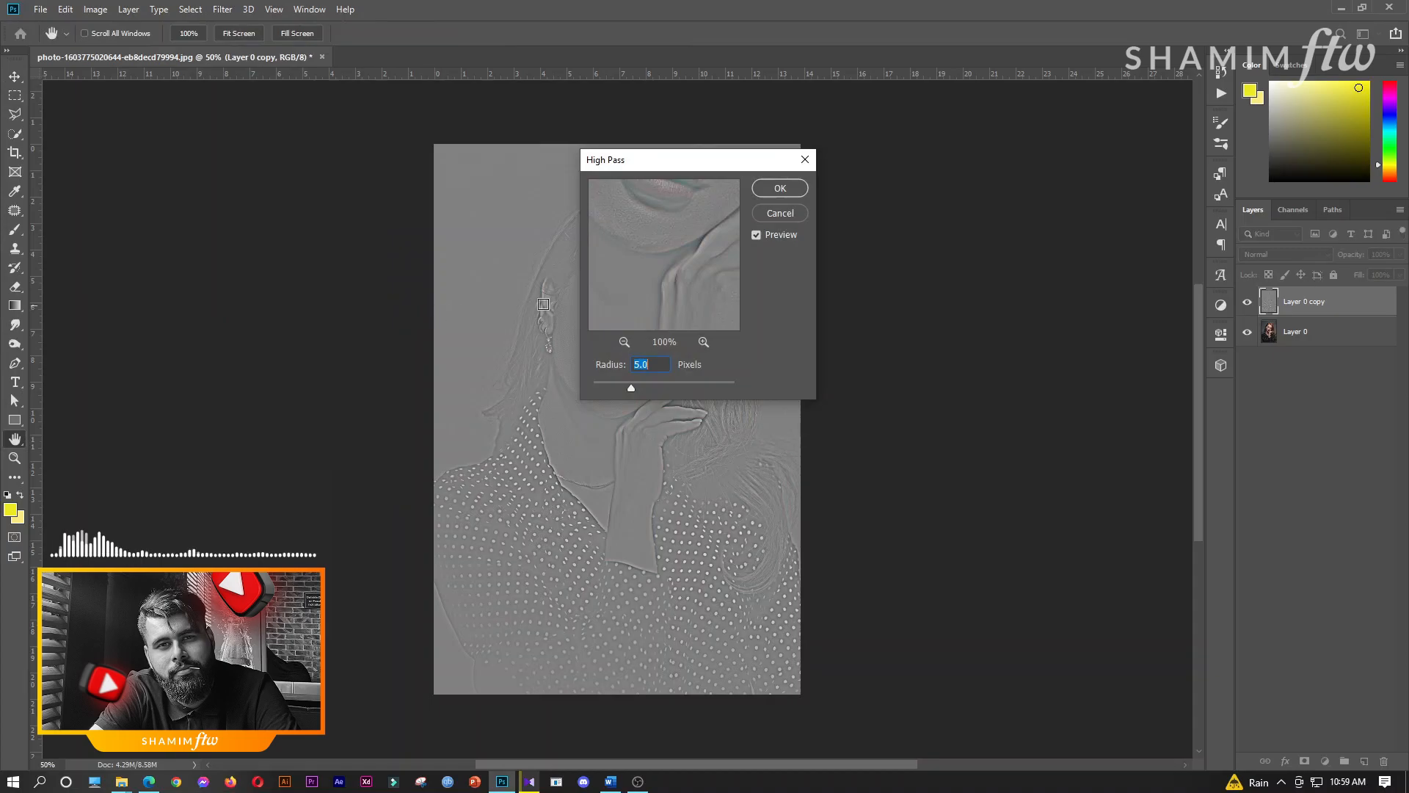
{"action": "left_click", "coordinate": [780, 189]}
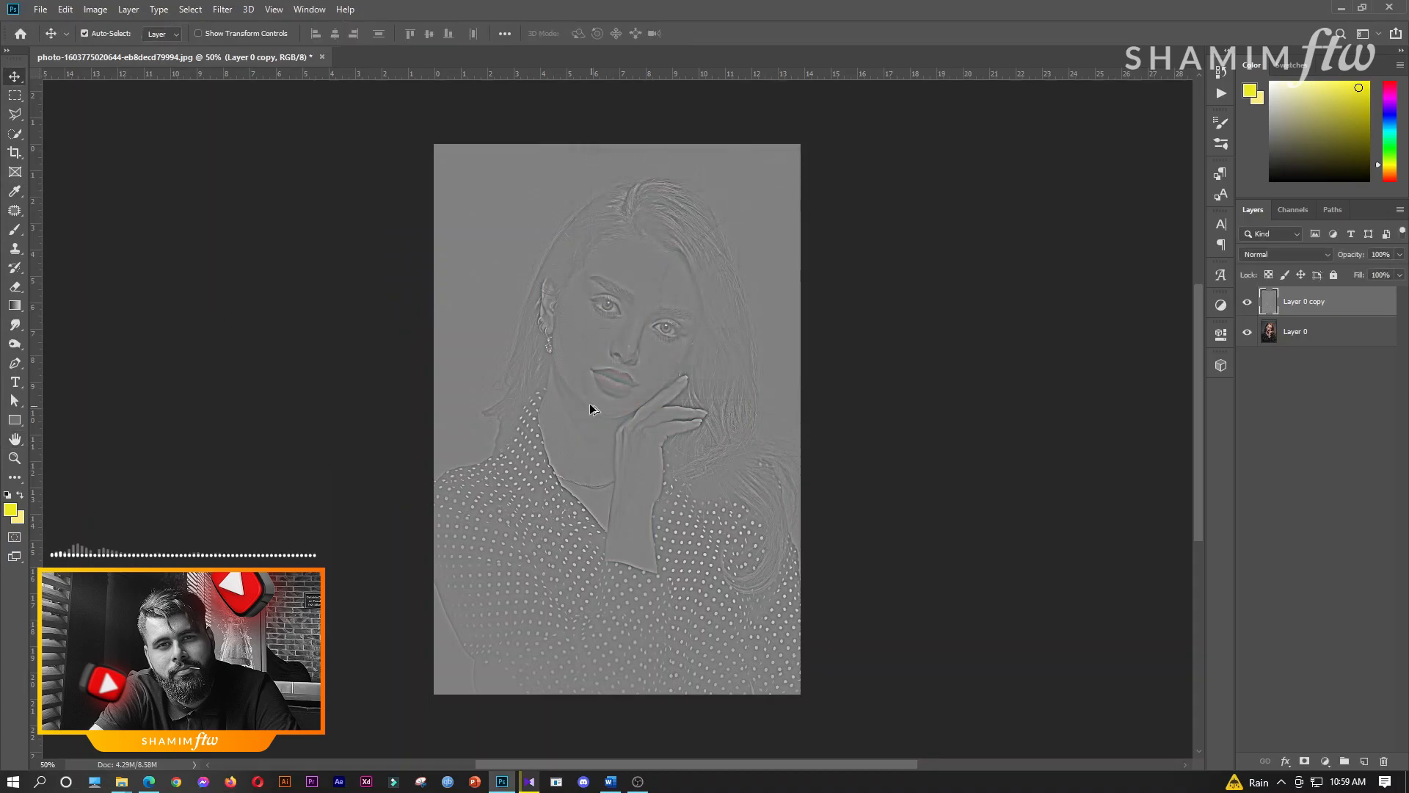
{"action": "scroll", "coordinate": [611, 377], "scroll_direction": "up", "scroll_amount": 5}
{"action": "scroll", "coordinate": [625, 395], "scroll_direction": "up", "scroll_amount": 3}
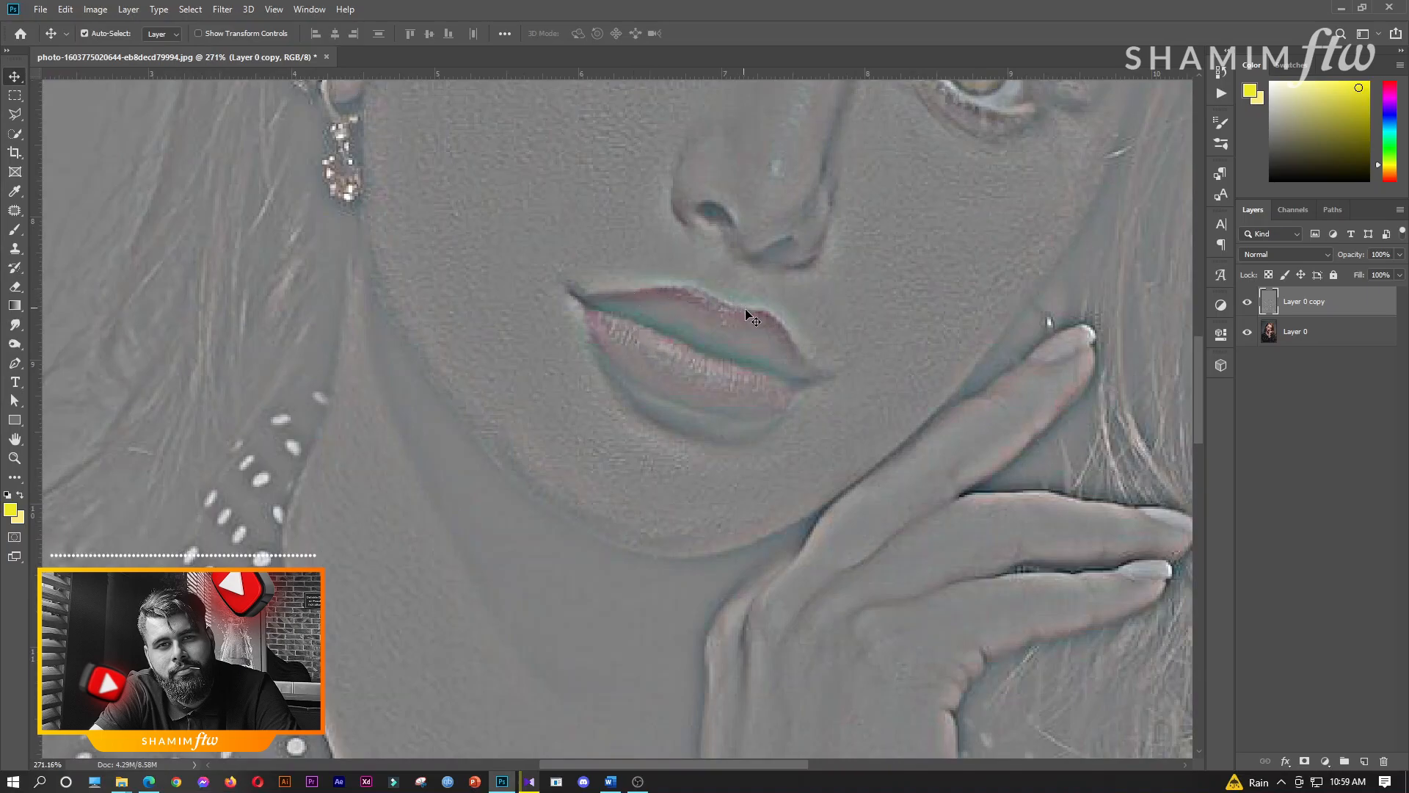
{"action": "left_click_drag", "start_coordinate": [746, 308], "coordinate": [747, 305]}
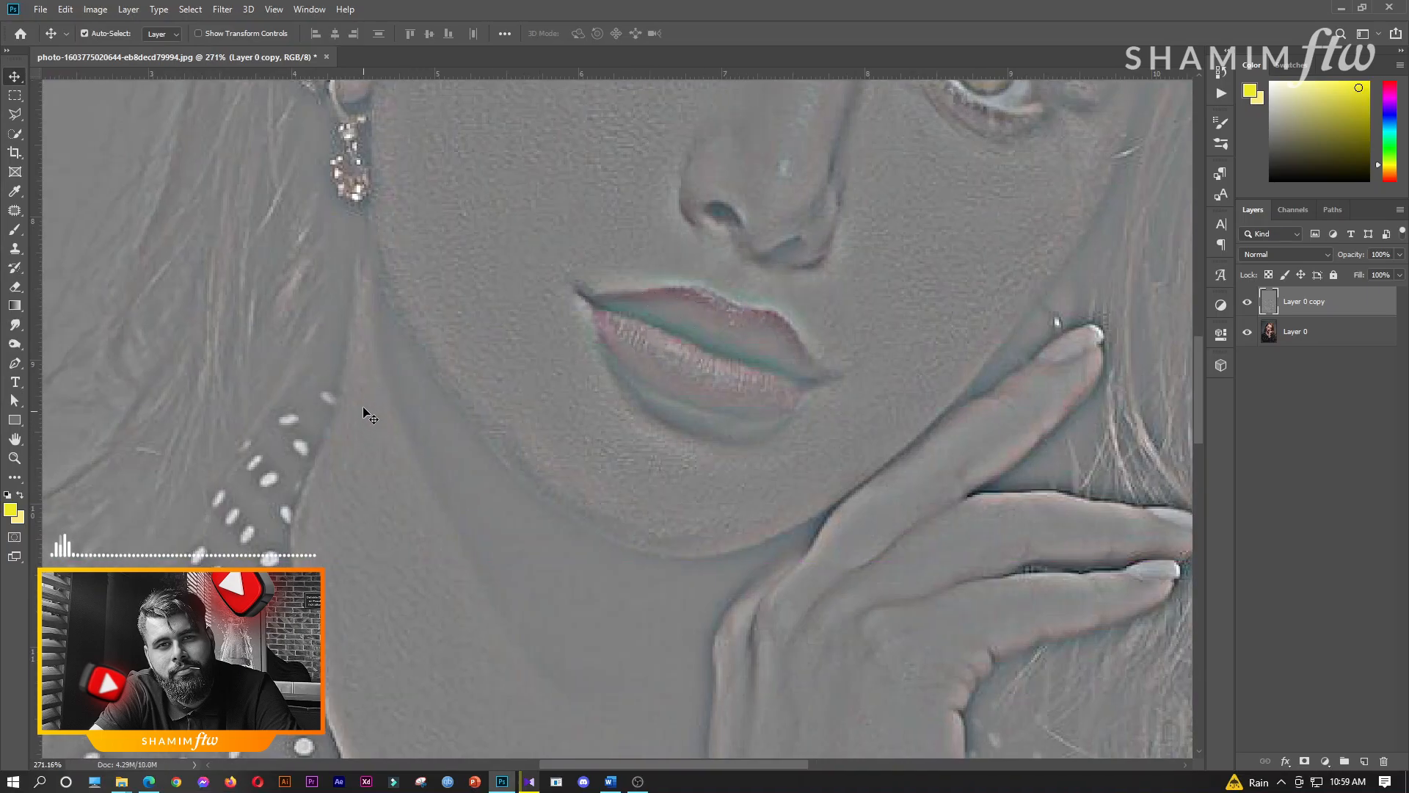
{"action": "scroll", "coordinate": [253, 398], "scroll_direction": "down", "scroll_amount": 7}
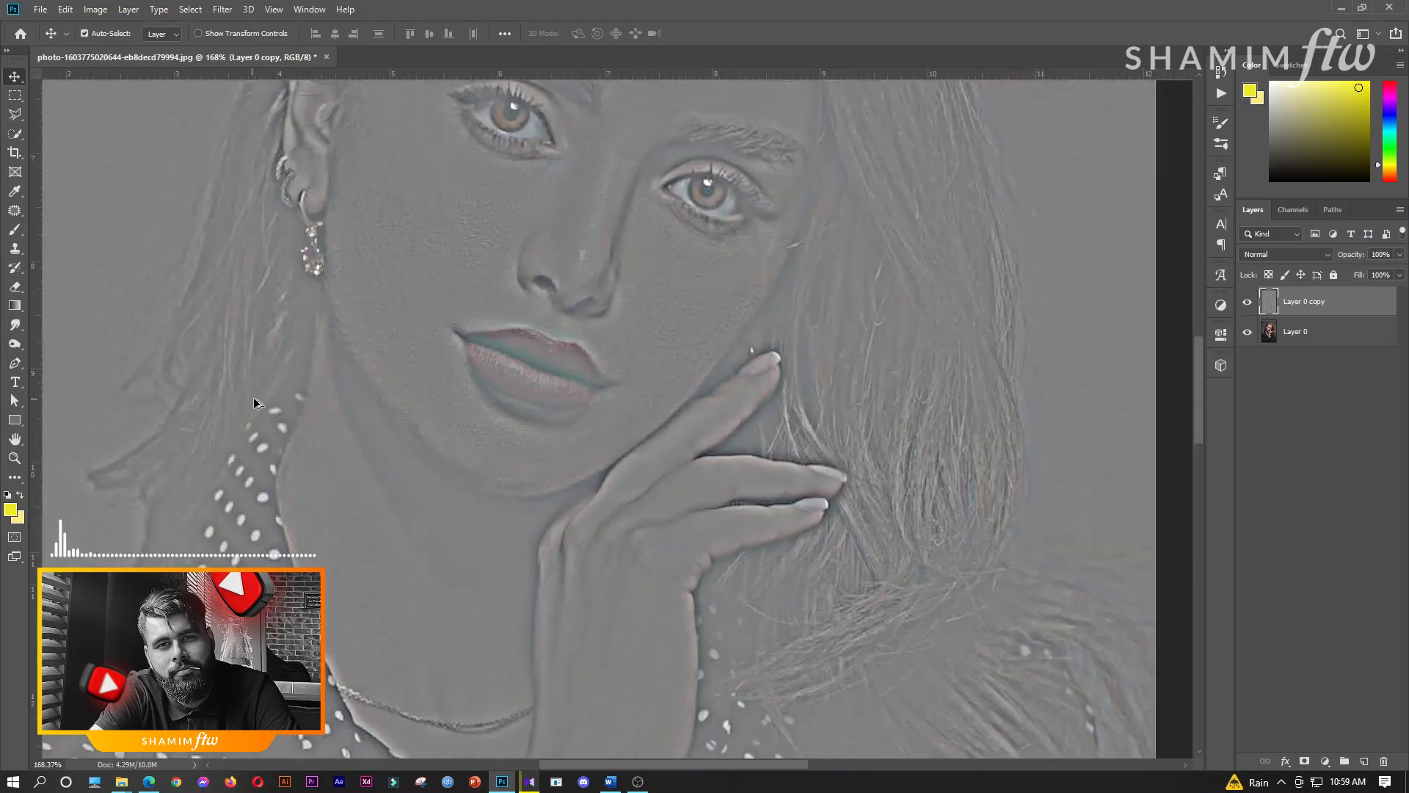
{"action": "key", "text": "ctrl+z"}
{"action": "key", "text": "ctrl+z"}
- Add a Black & White adjustment layer above Layer 0 copy and merge the two layers
{"action": "left_click", "coordinate": [1325, 762]}
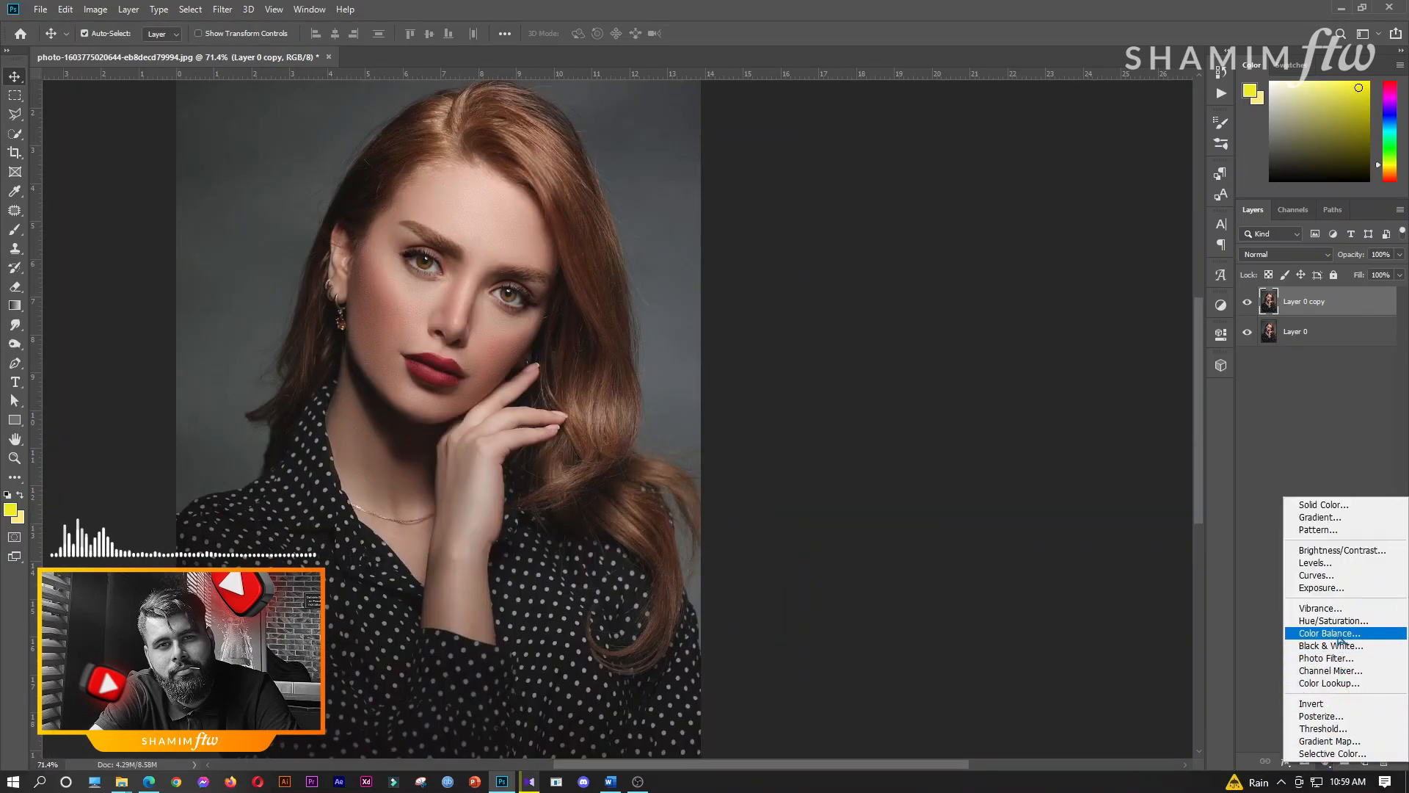
{"action": "left_click", "coordinate": [1343, 645]}
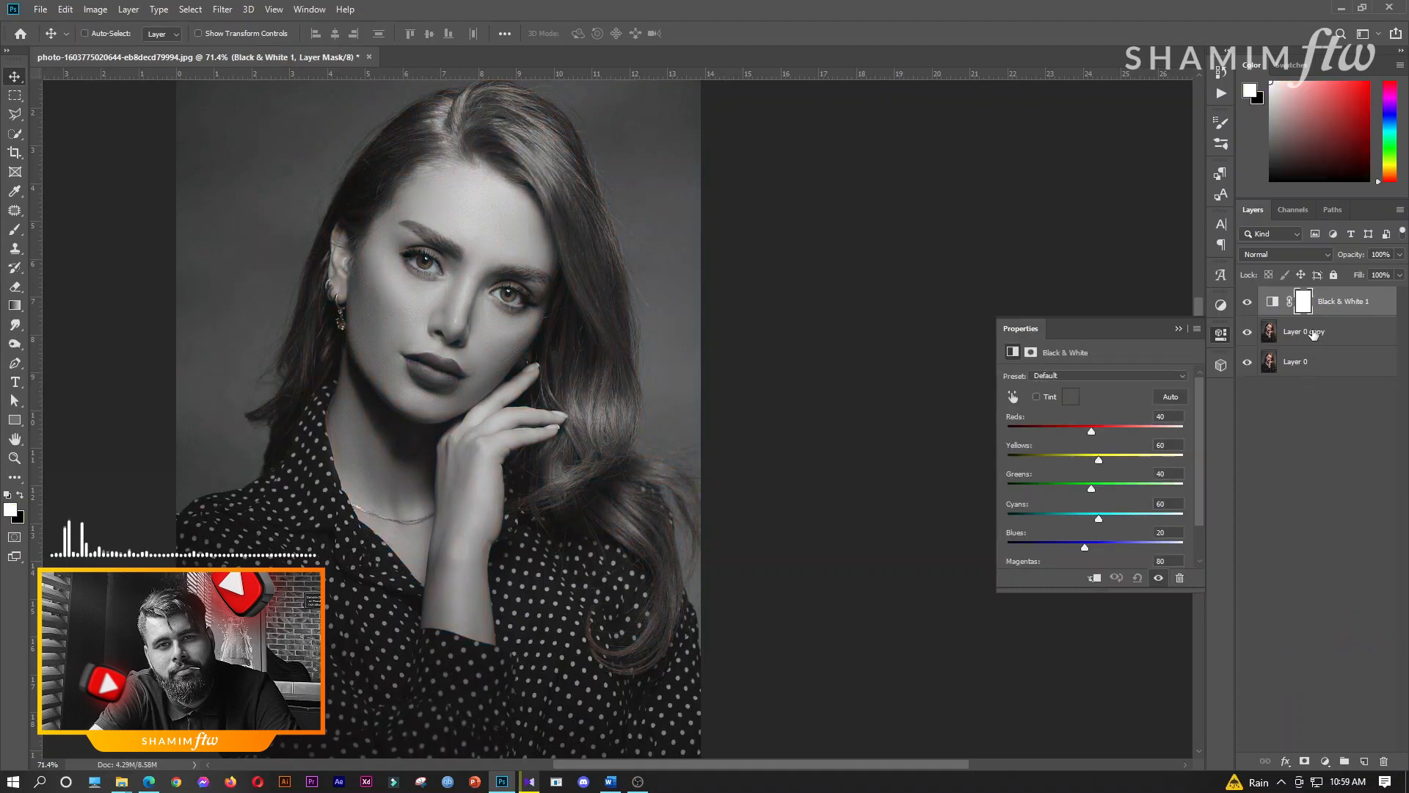
{"action": "left_click", "coordinate": [1314, 334]}
{"action": "right_click", "coordinate": [1314, 334]}
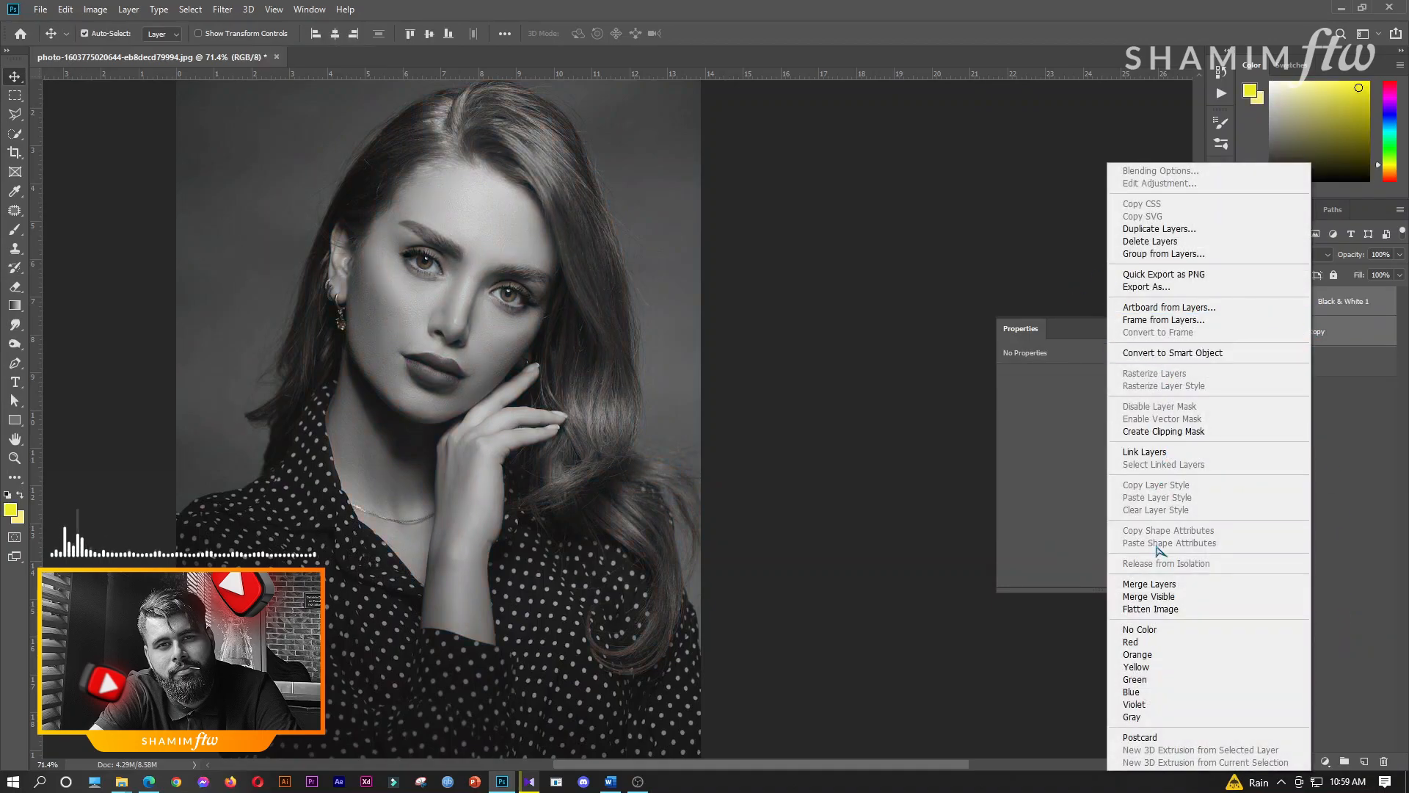
{"action": "left_click", "coordinate": [1149, 583]}
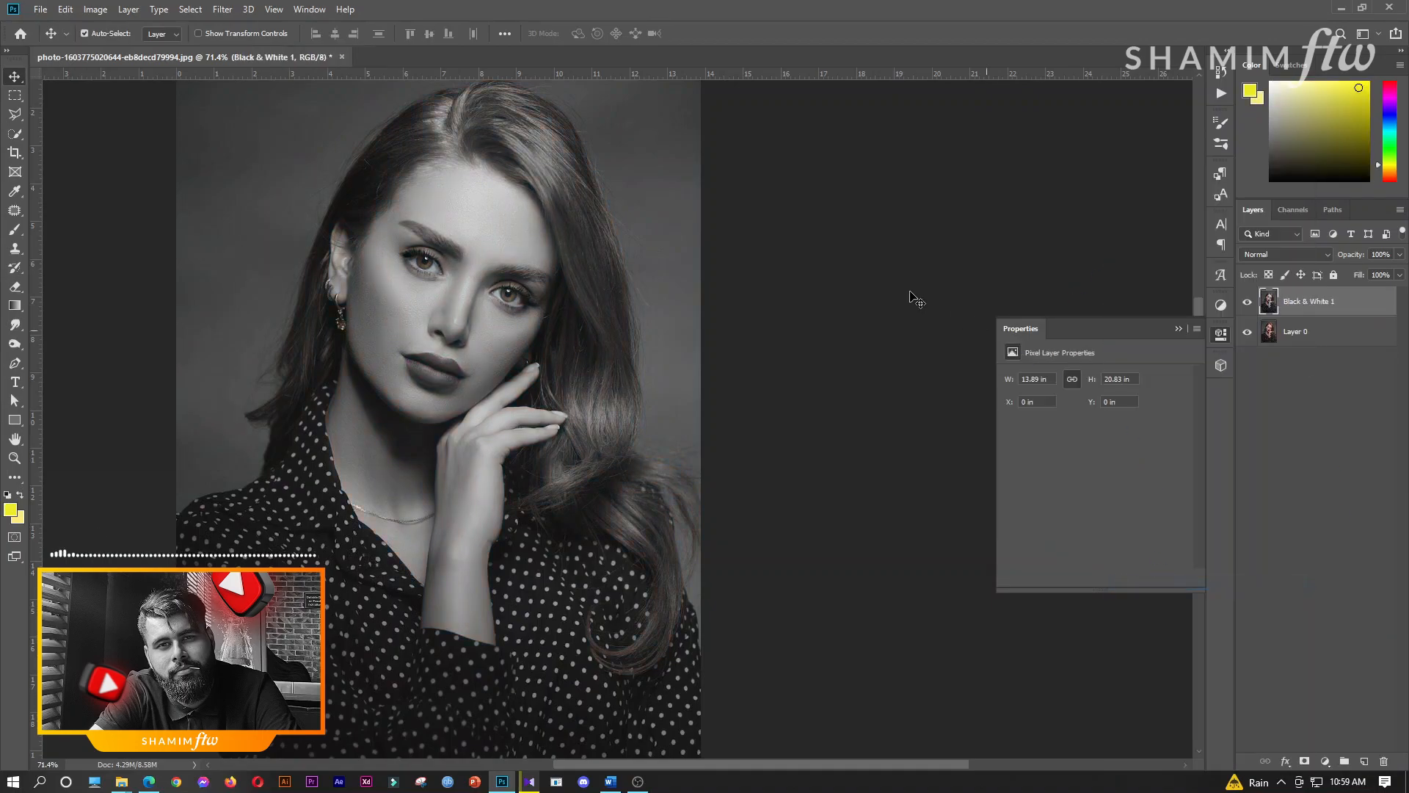
- Apply a High Pass filter with a 5-pixel radius to the merged Black & White 1 layer and examine the lips
{"action": "left_click", "coordinate": [223, 10]}
{"action": "mouse_move", "coordinate": [367, 300]}
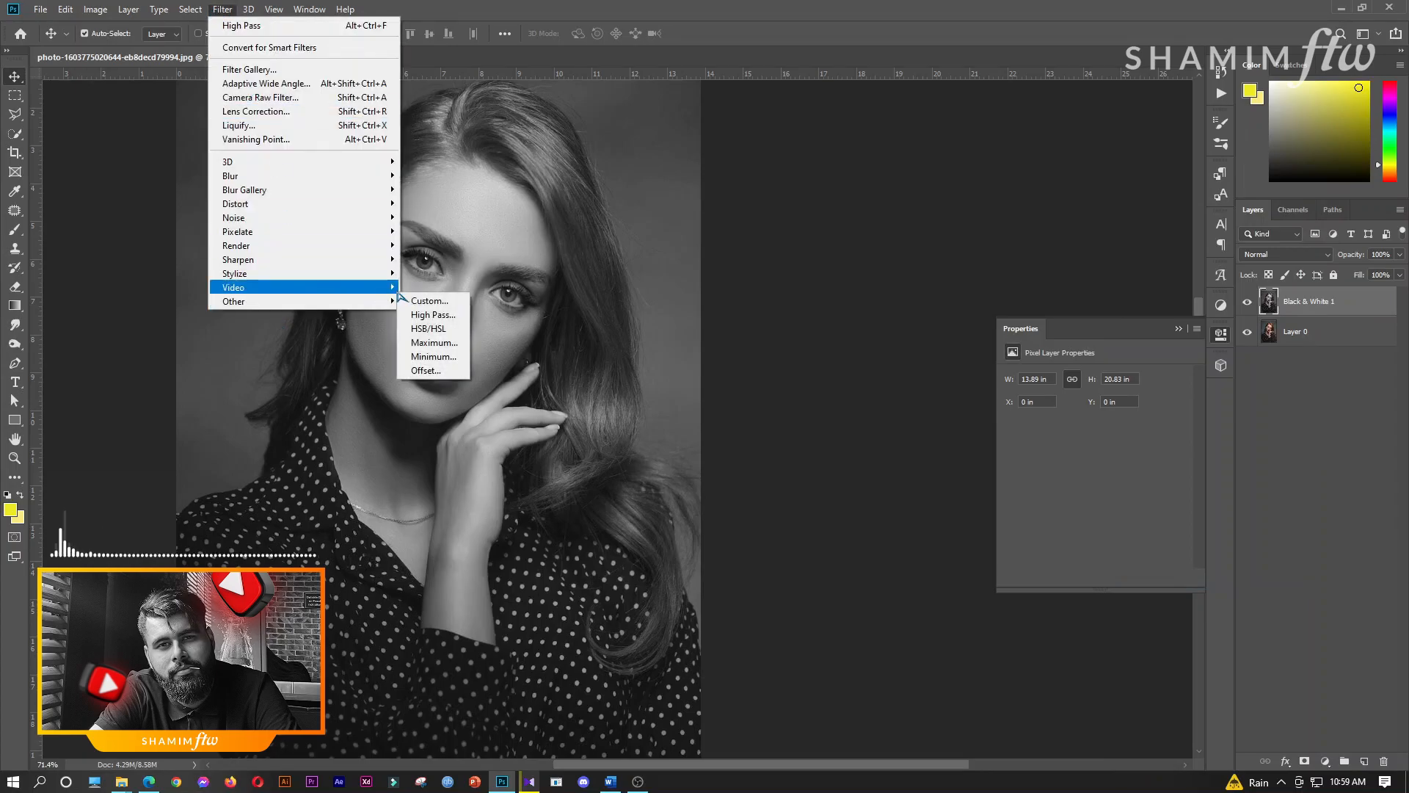
{"action": "left_click", "coordinate": [444, 317]}
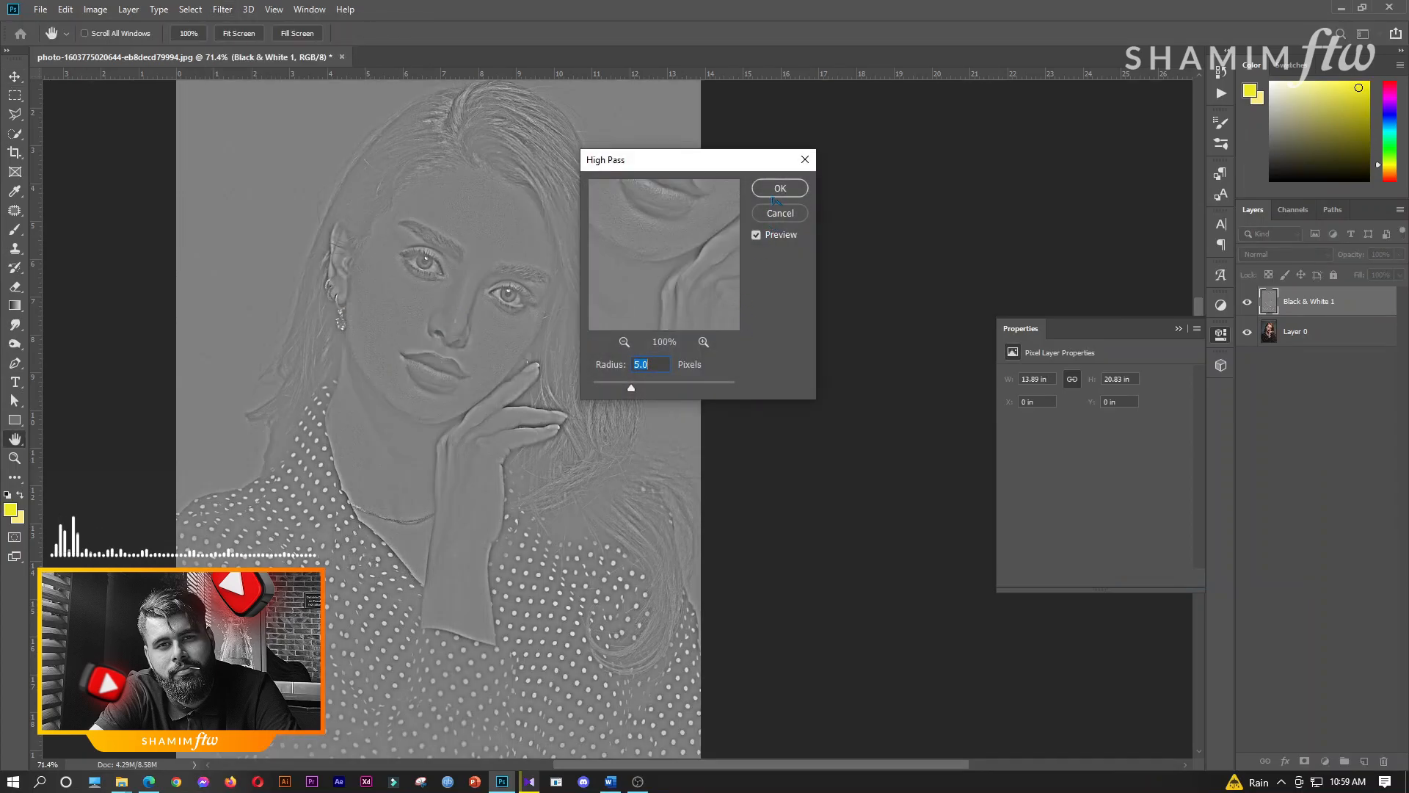
{"action": "left_click", "coordinate": [778, 190]}
{"action": "scroll", "coordinate": [411, 360], "scroll_direction": "up", "scroll_amount": 5}
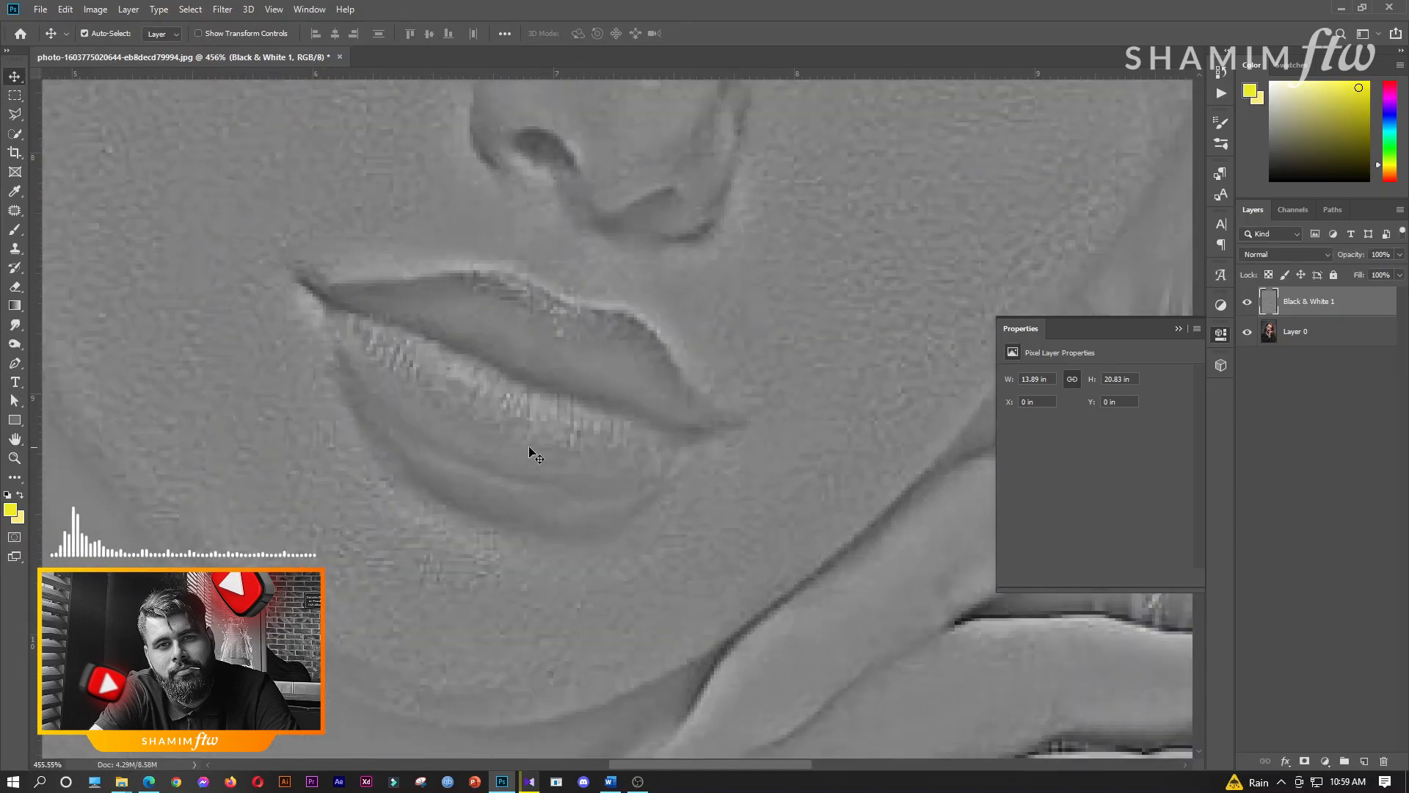
{"action": "scroll", "coordinate": [536, 447], "scroll_direction": "down", "scroll_amount": 6}
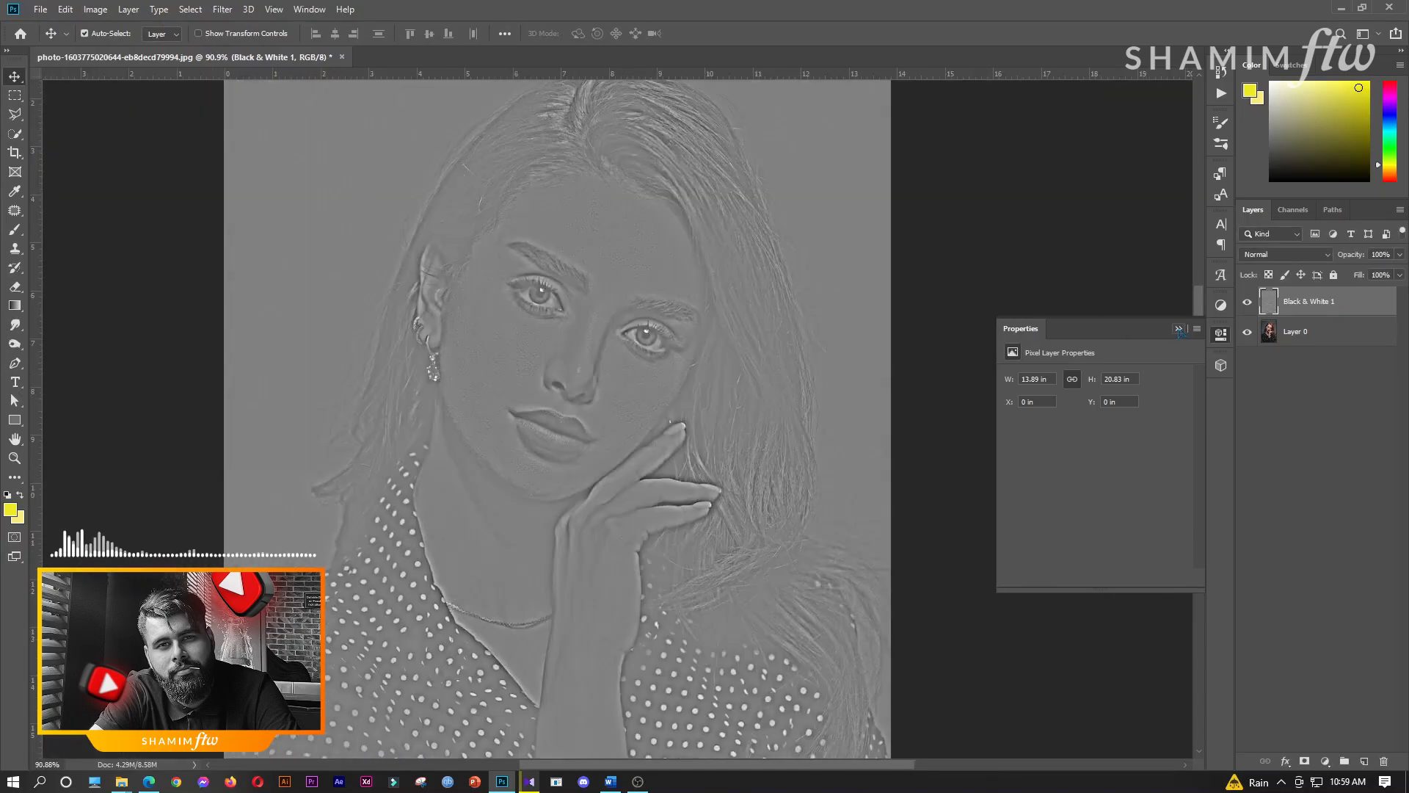
{"action": "left_click", "coordinate": [1179, 329]}
{"action": "scroll", "coordinate": [844, 421], "scroll_direction": "down", "scroll_amount": 2}
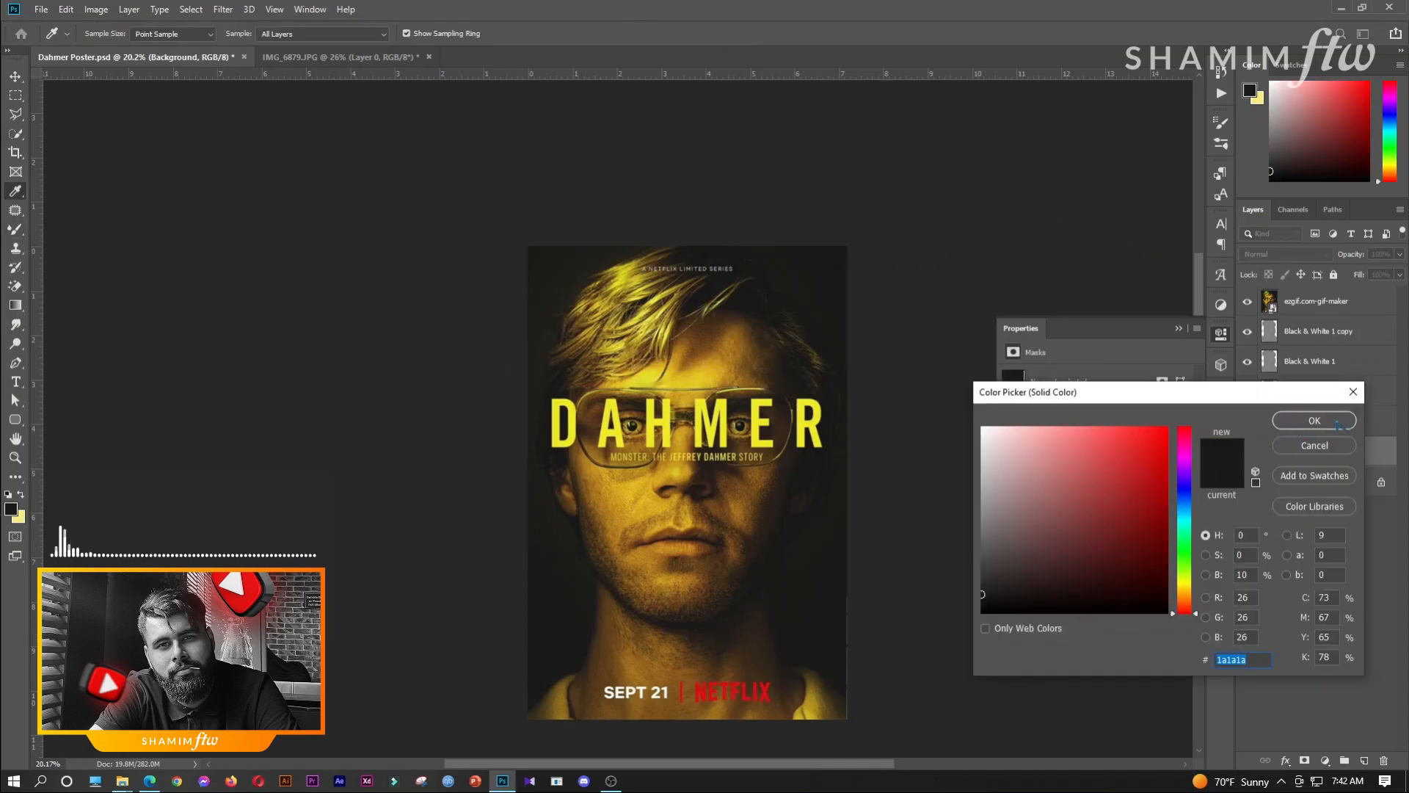
- Set the Solid Color fill behind the portrait to #1a1a1a in the Dahmer poster document
{"action": "left_click", "coordinate": [1315, 420]}
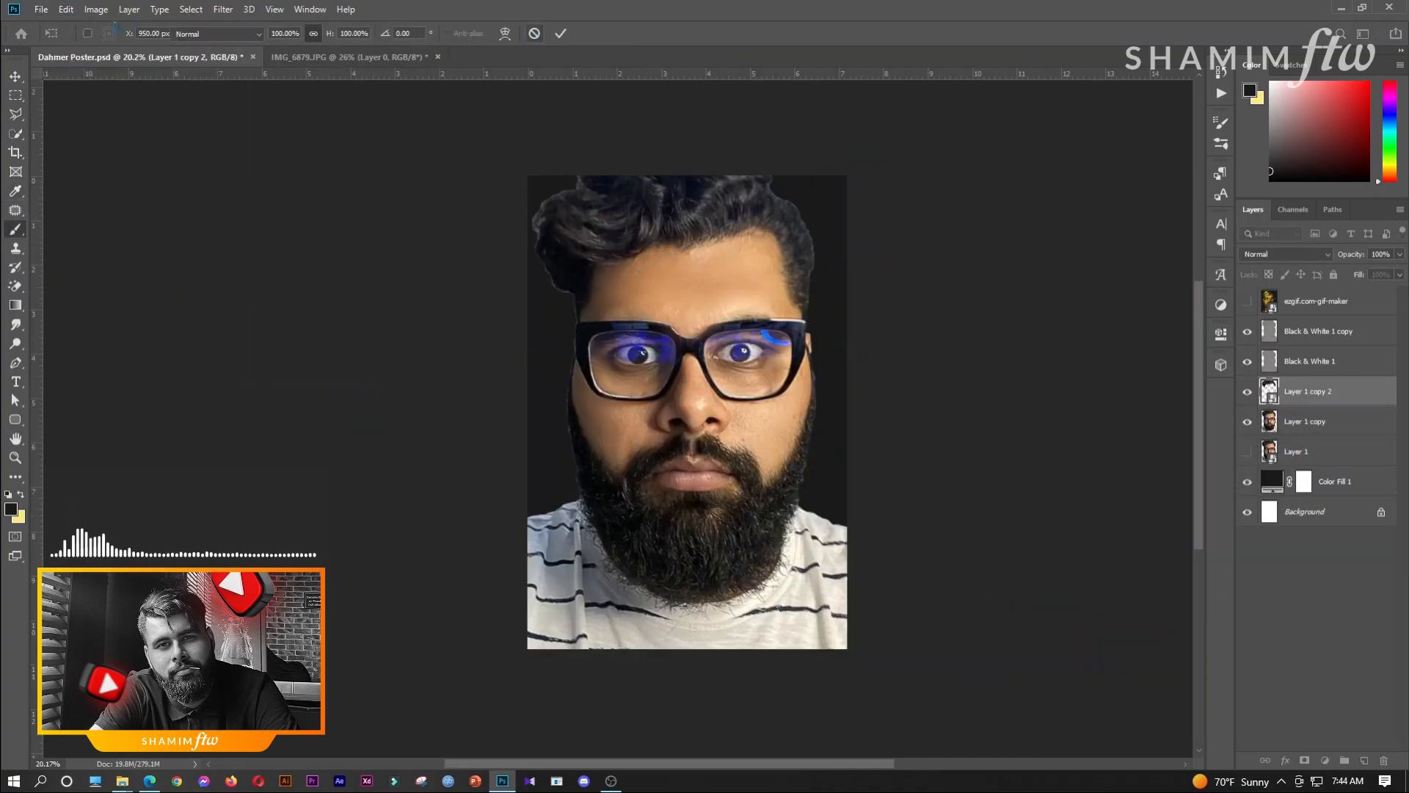
- Warp the hair on Layer 1 copy 2, pulling one side inward and reshaping the top and the opposite side
{"action": "left_click", "coordinate": [65, 9]}
{"action": "mouse_move", "coordinate": [183, 345]}
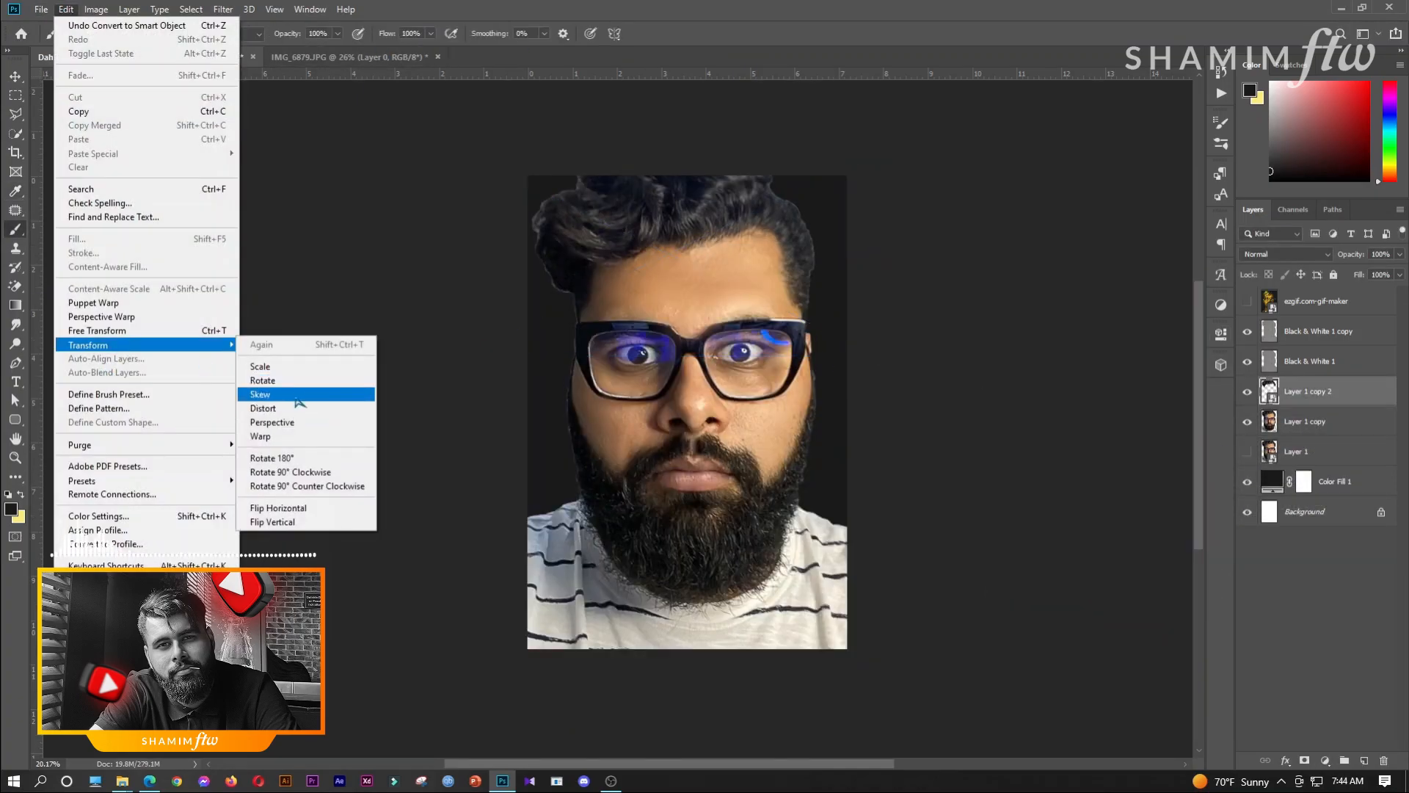
{"action": "left_click", "coordinate": [292, 436]}
{"action": "left_click_drag", "start_coordinate": [458, 221], "coordinate": [530, 220]}
{"action": "left_click_drag", "start_coordinate": [598, 152], "coordinate": [623, 158]}
{"action": "left_click_drag", "start_coordinate": [606, 269], "coordinate": [593, 260]}
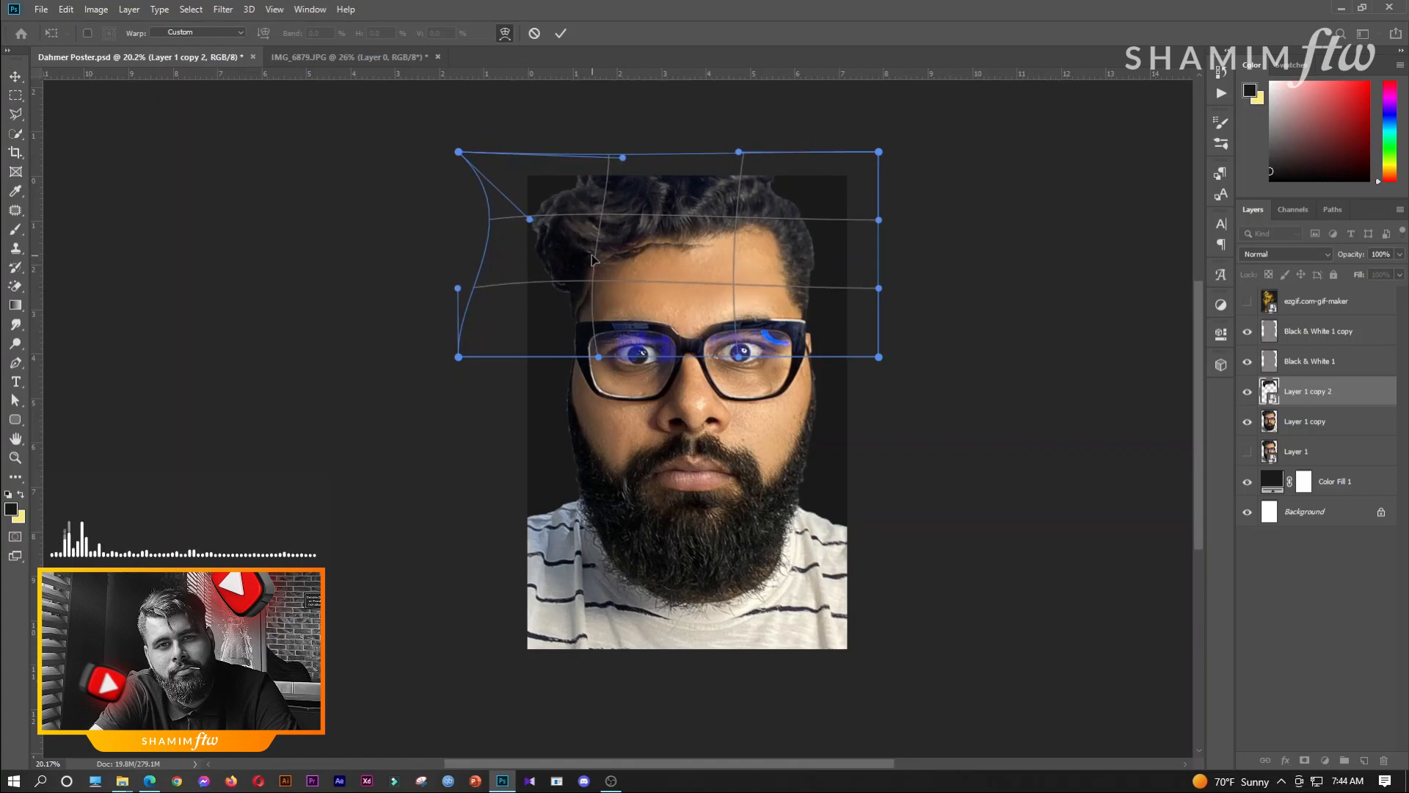
{"action": "left_click_drag", "start_coordinate": [460, 294], "coordinate": [473, 291]}
{"action": "left_click_drag", "start_coordinate": [741, 154], "coordinate": [792, 166]}
{"action": "left_click_drag", "start_coordinate": [623, 160], "coordinate": [601, 156]}
{"action": "left_click_drag", "start_coordinate": [879, 220], "coordinate": [876, 227]}
{"action": "left_click_drag", "start_coordinate": [879, 288], "coordinate": [890, 310]}
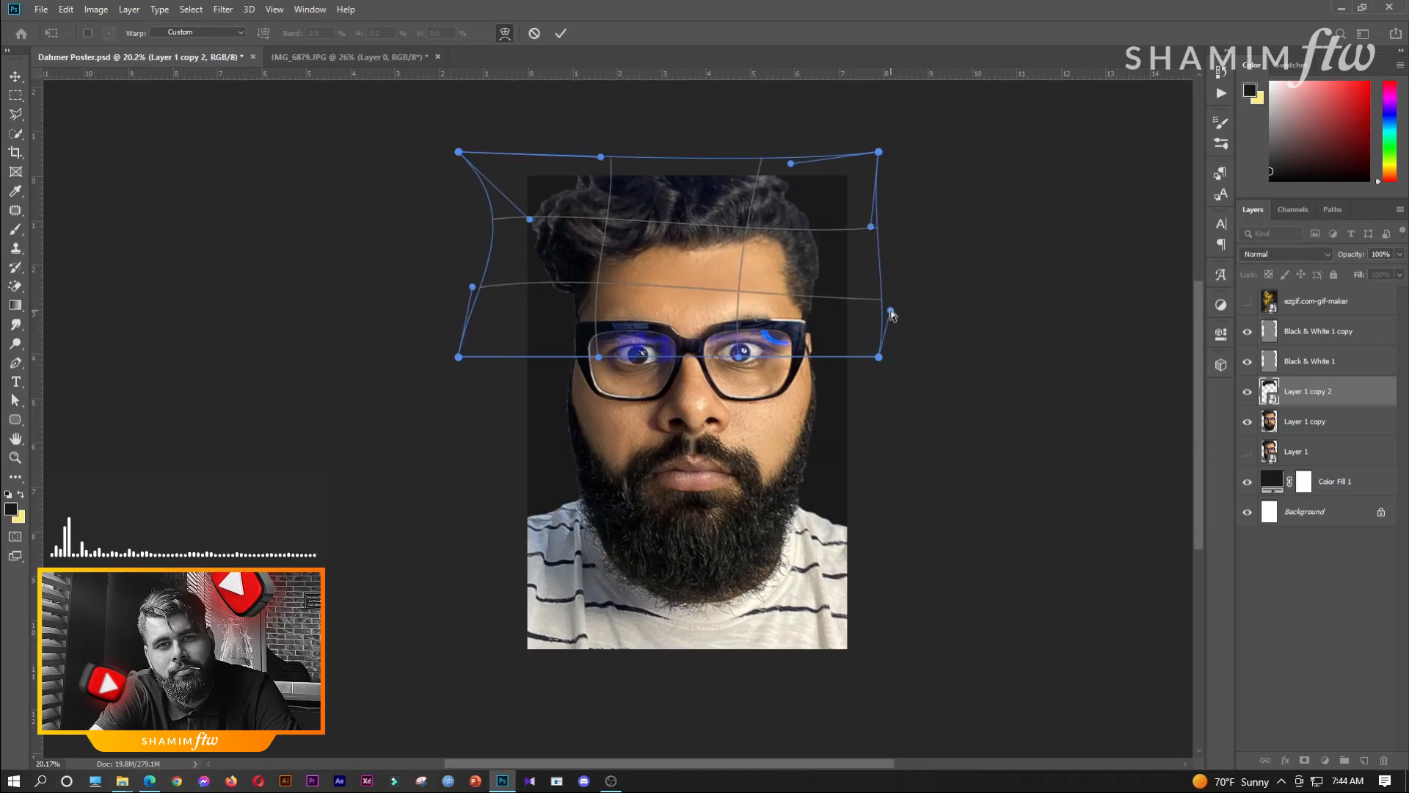
{"action": "left_click_drag", "start_coordinate": [472, 286], "coordinate": [460, 291]}
{"action": "left_click", "coordinate": [562, 34]}
- Add a layer mask to Layer 1 copy and set the foreground colour to black
{"action": "left_click", "coordinate": [1330, 433]}
{"action": "left_click", "coordinate": [1304, 760]}
{"action": "left_click", "coordinate": [11, 509]}
{"action": "left_click", "coordinate": [984, 612]}
{"action": "left_click", "coordinate": [1314, 420]}
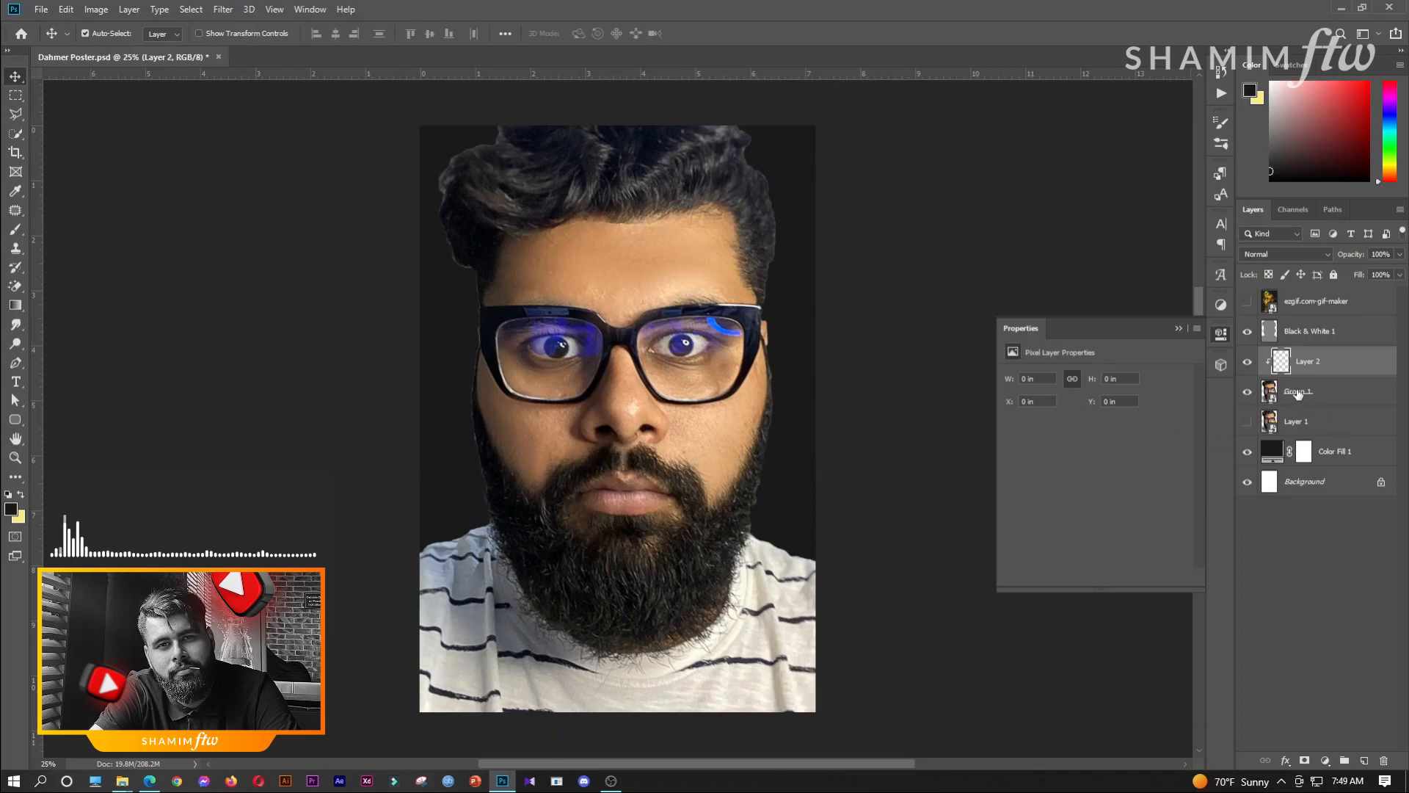
- Add a Levels adjustment clipped to Group 1 with input levels 9, 0.94 and 227 and output levels 0 and 241
{"action": "left_click", "coordinate": [1298, 394]}
{"action": "left_click", "coordinate": [1325, 760]}
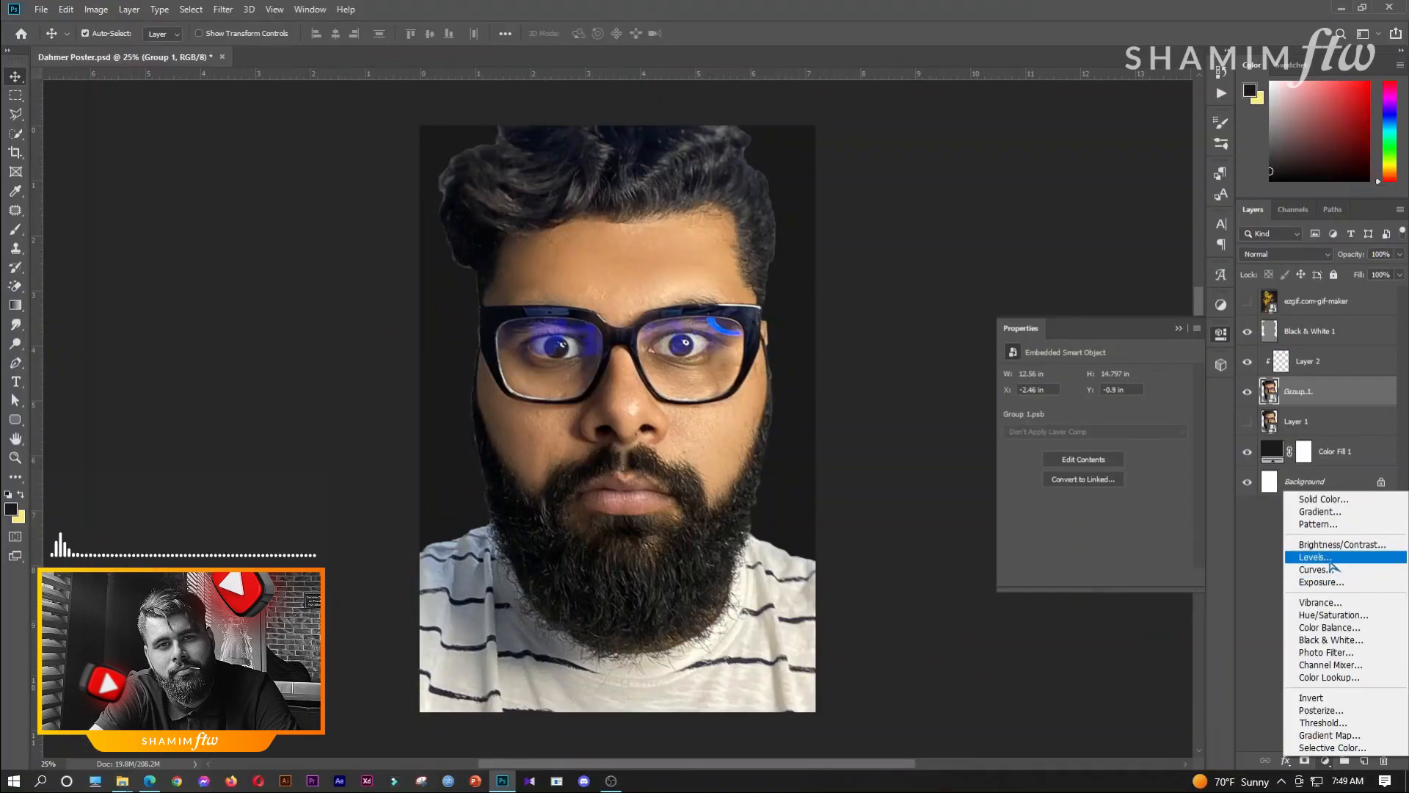
{"action": "left_click", "coordinate": [1219, 527]}
{"action": "left_click_drag", "start_coordinate": [1185, 525], "coordinate": [1175, 526]}
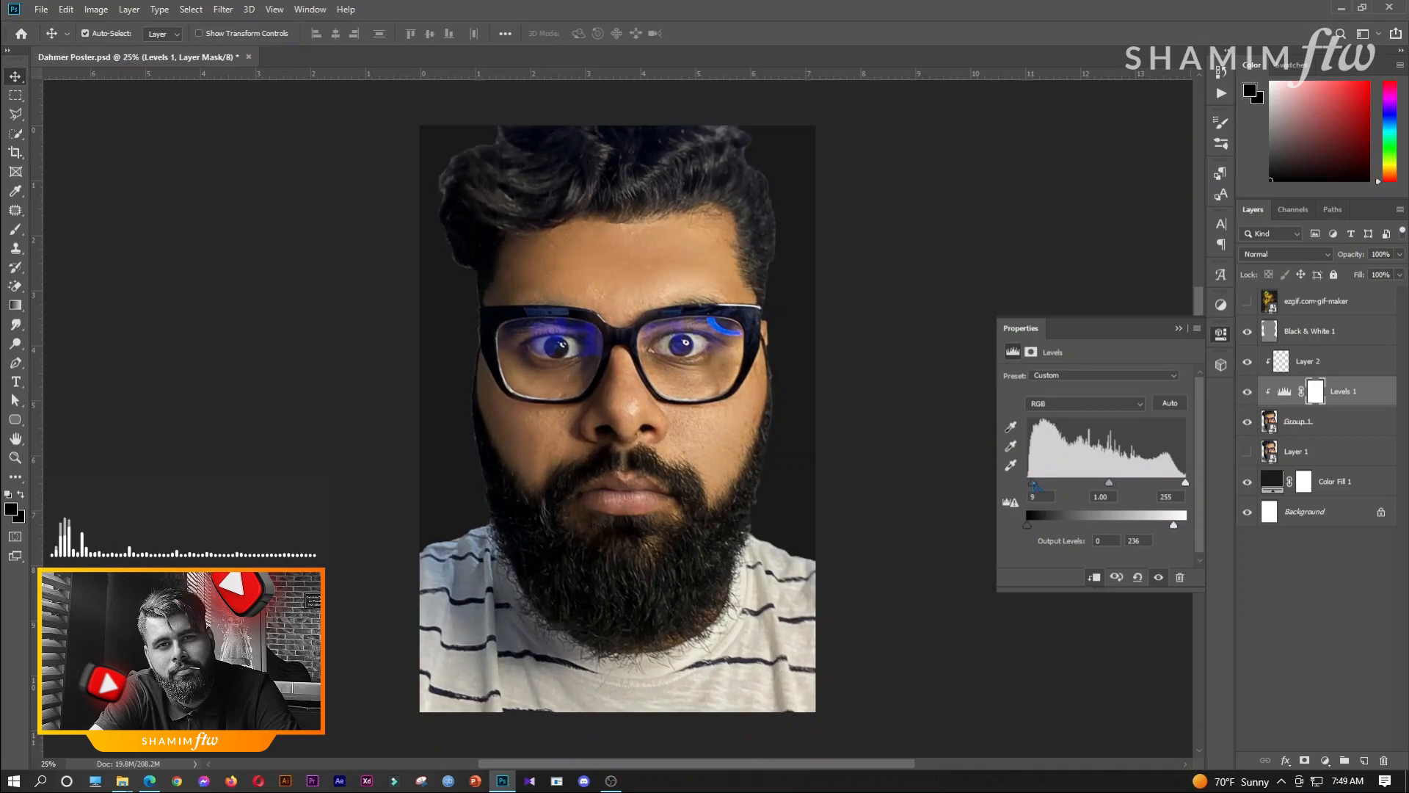
{"action": "left_click_drag", "start_coordinate": [1185, 483], "coordinate": [1102, 485]}
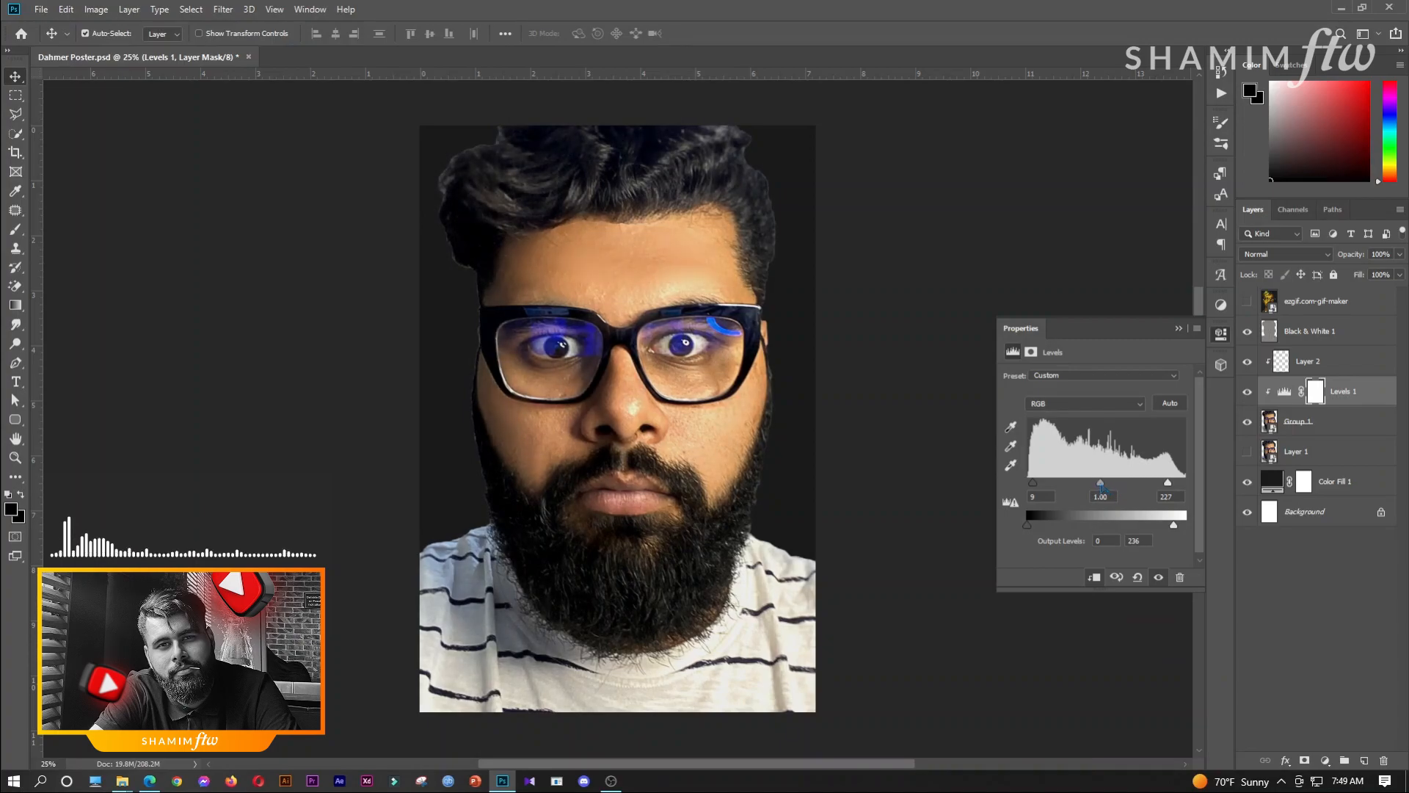
{"action": "left_click_drag", "start_coordinate": [1173, 526], "coordinate": [1190, 527]}
- Add a clipped Curves adjustment above Levels 1 and shift its white point slightly inward to brighten the highlights
{"action": "left_click", "coordinate": [1325, 760]}
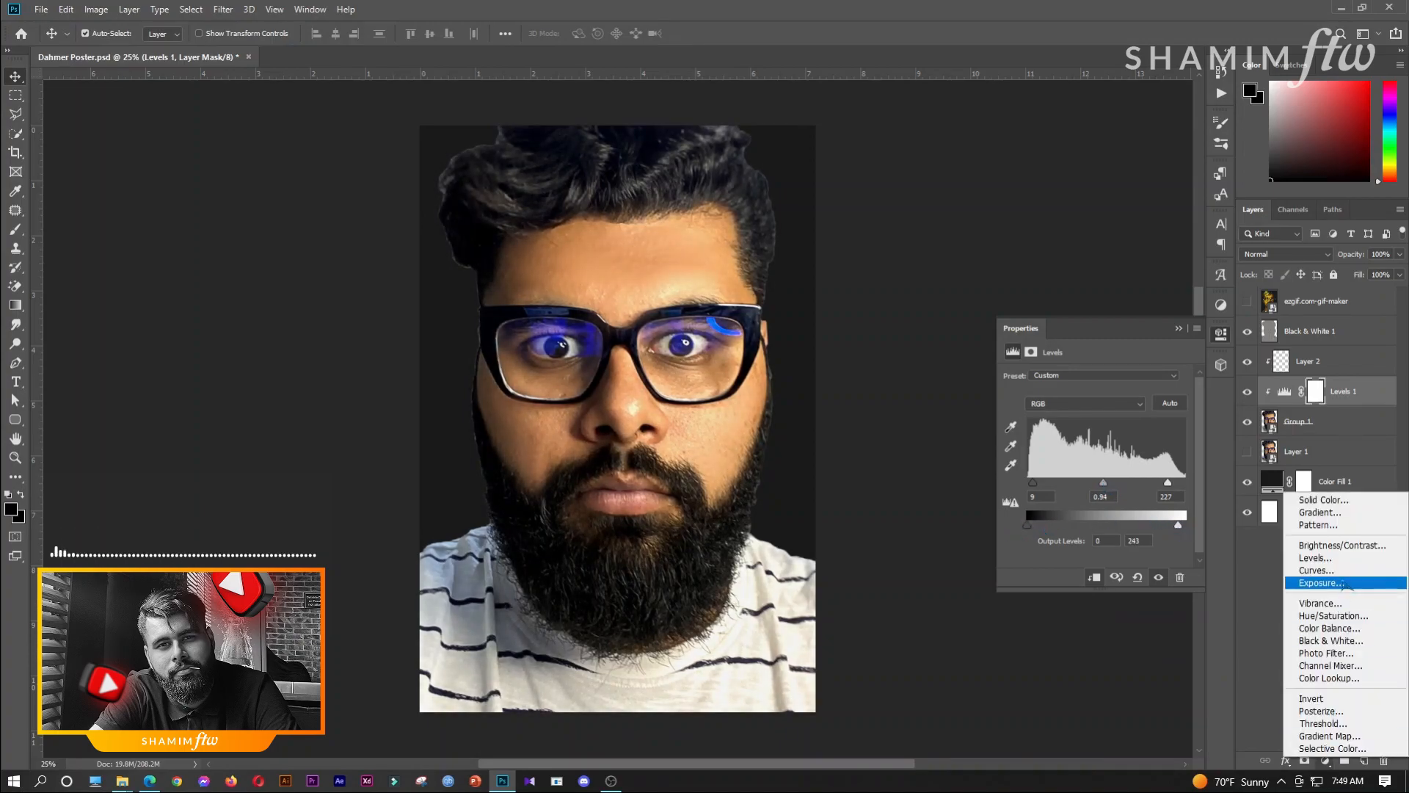
{"action": "left_click", "coordinate": [1317, 576]}
{"action": "left_click_drag", "start_coordinate": [1081, 512], "coordinate": [999, 564]}
{"action": "key", "text": "ctrl+z"}
{"action": "left_click_drag", "start_coordinate": [1183, 412], "coordinate": [1175, 412]}
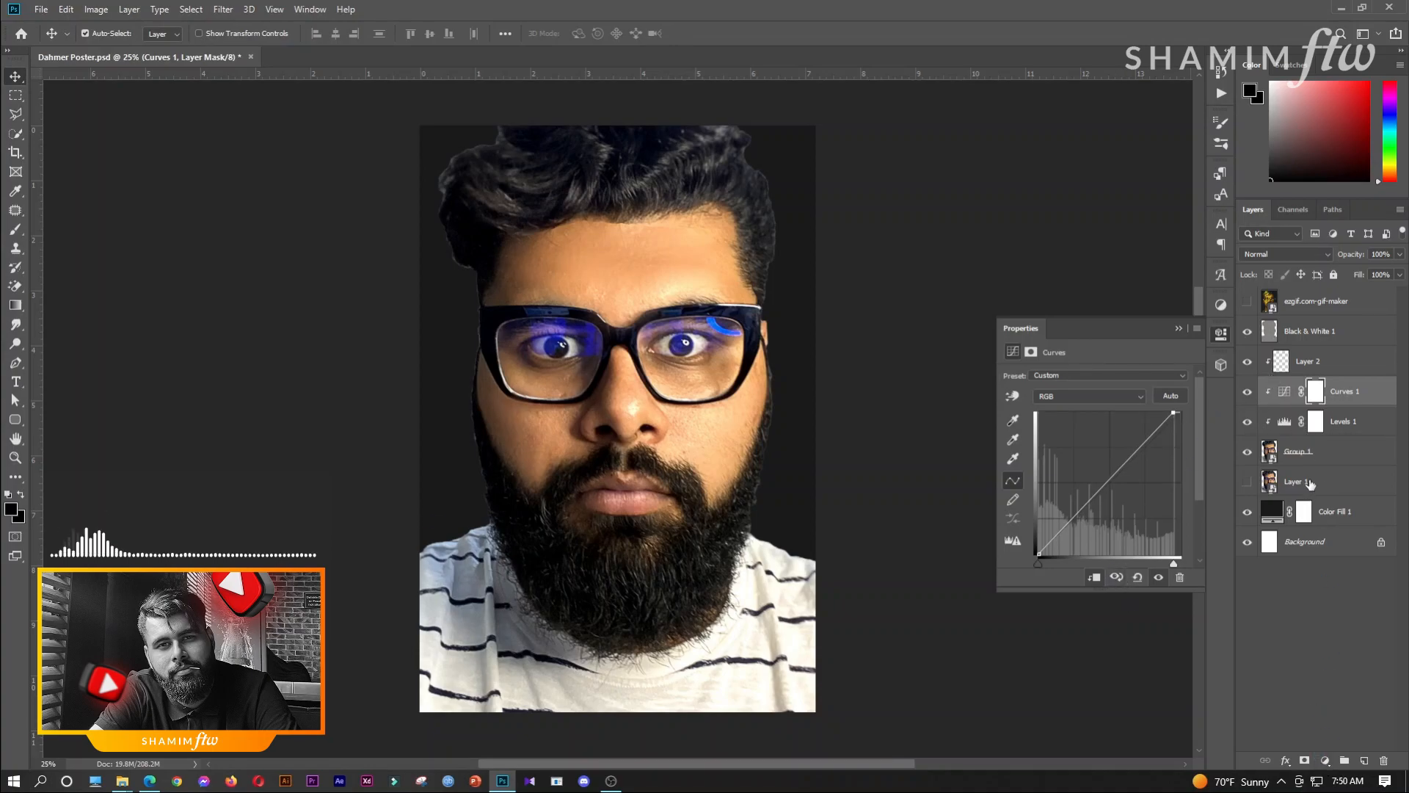
- Paint dark shading on Layer 2 with the Brush along the right edge of the hair, face and beard
{"action": "left_click", "coordinate": [1317, 363]}
{"action": "left_click", "coordinate": [15, 229]}
{"action": "left_click", "coordinate": [107, 34]}
{"action": "left_click_drag", "start_coordinate": [724, 135], "coordinate": [764, 135]}
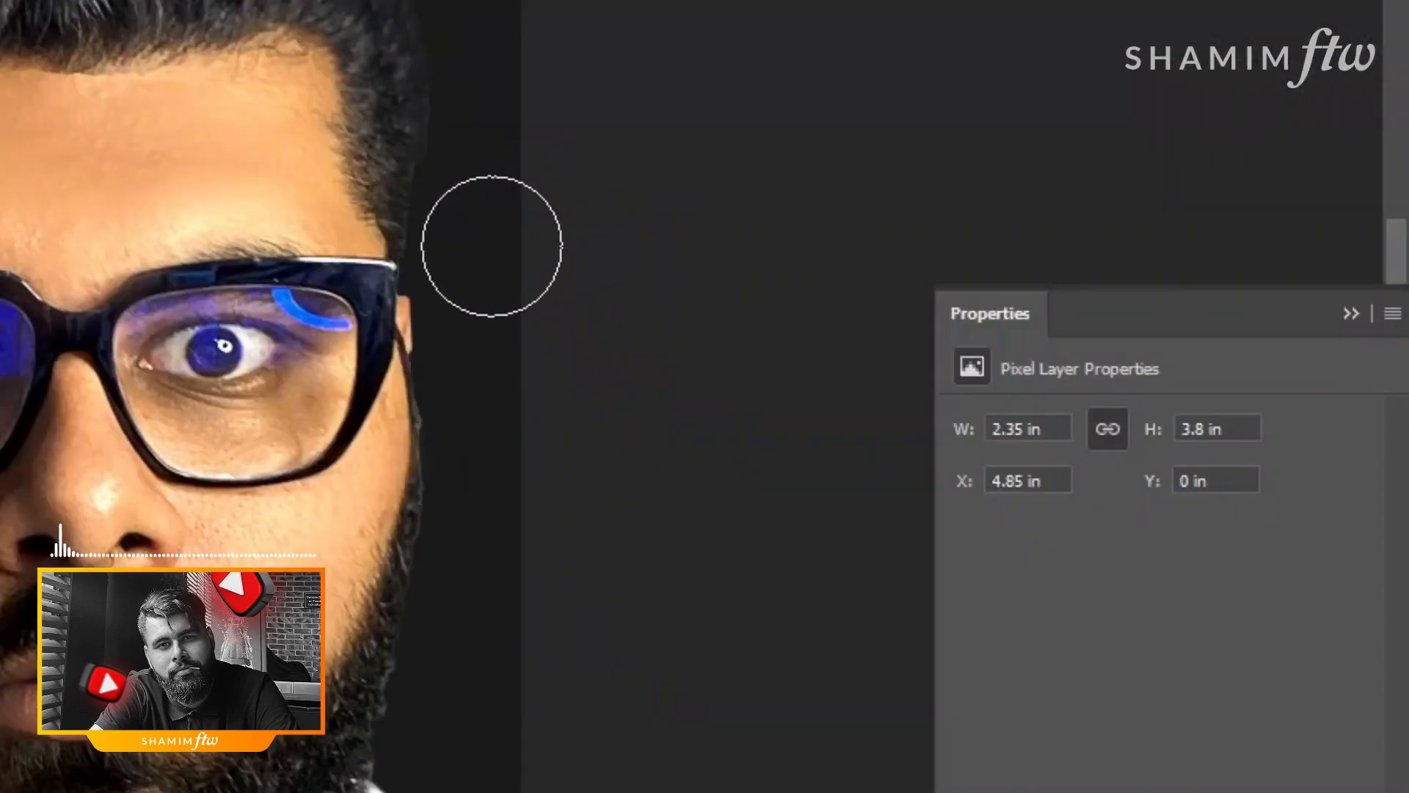
{"action": "mouse_move", "coordinate": [494, 245]}
{"action": "left_mouse_down"}
{"action": "mouse_move", "coordinate": [519, 557]}
{"action": "mouse_move", "coordinate": [463, 730]}
{"action": "mouse_move", "coordinate": [472, 761]}
{"action": "mouse_move", "coordinate": [540, 756]}
{"action": "mouse_move", "coordinate": [624, 791]}
{"action": "left_mouse_up"}
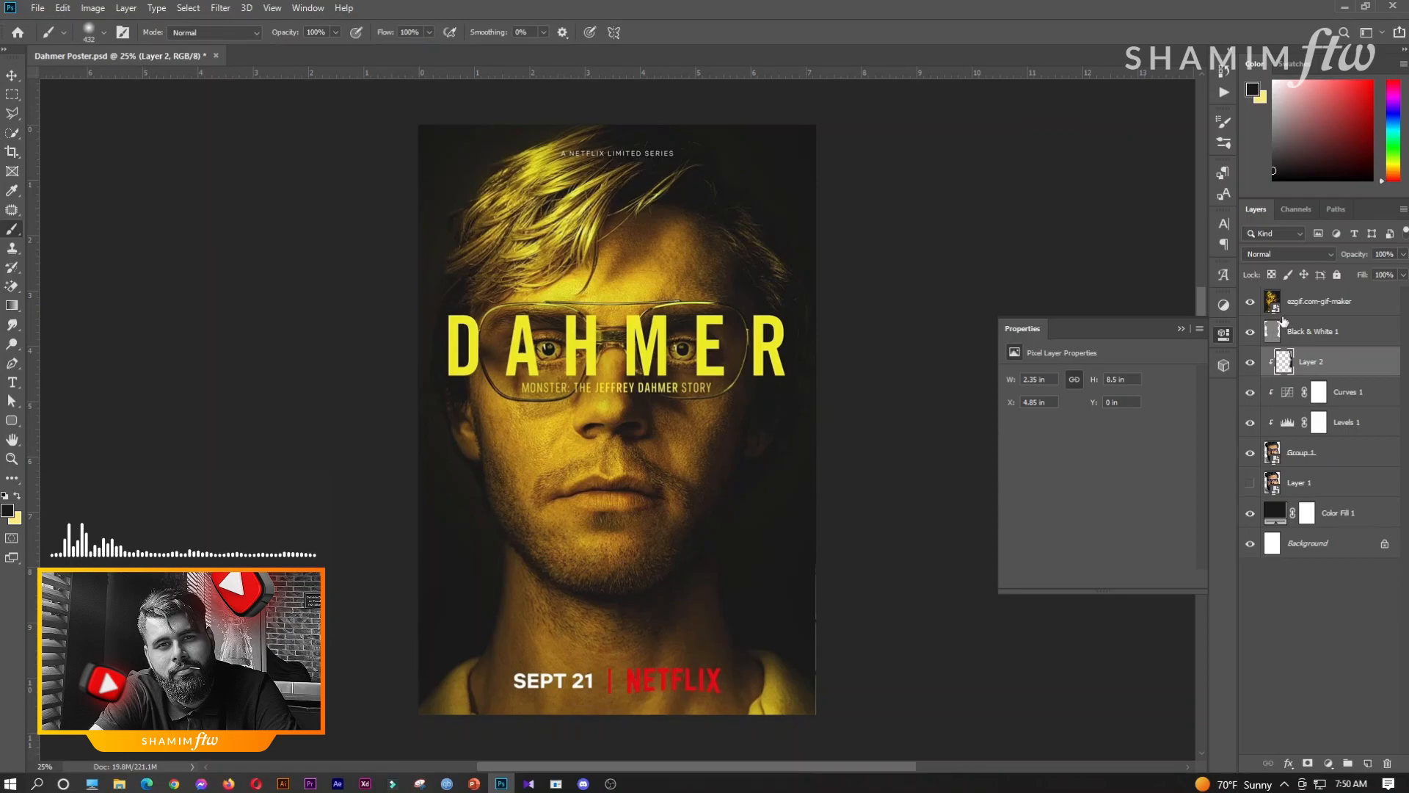
- Hide the reference poster layer and select the layers from Black & White 1 down to Group 1
{"action": "left_click", "coordinate": [1249, 303]}
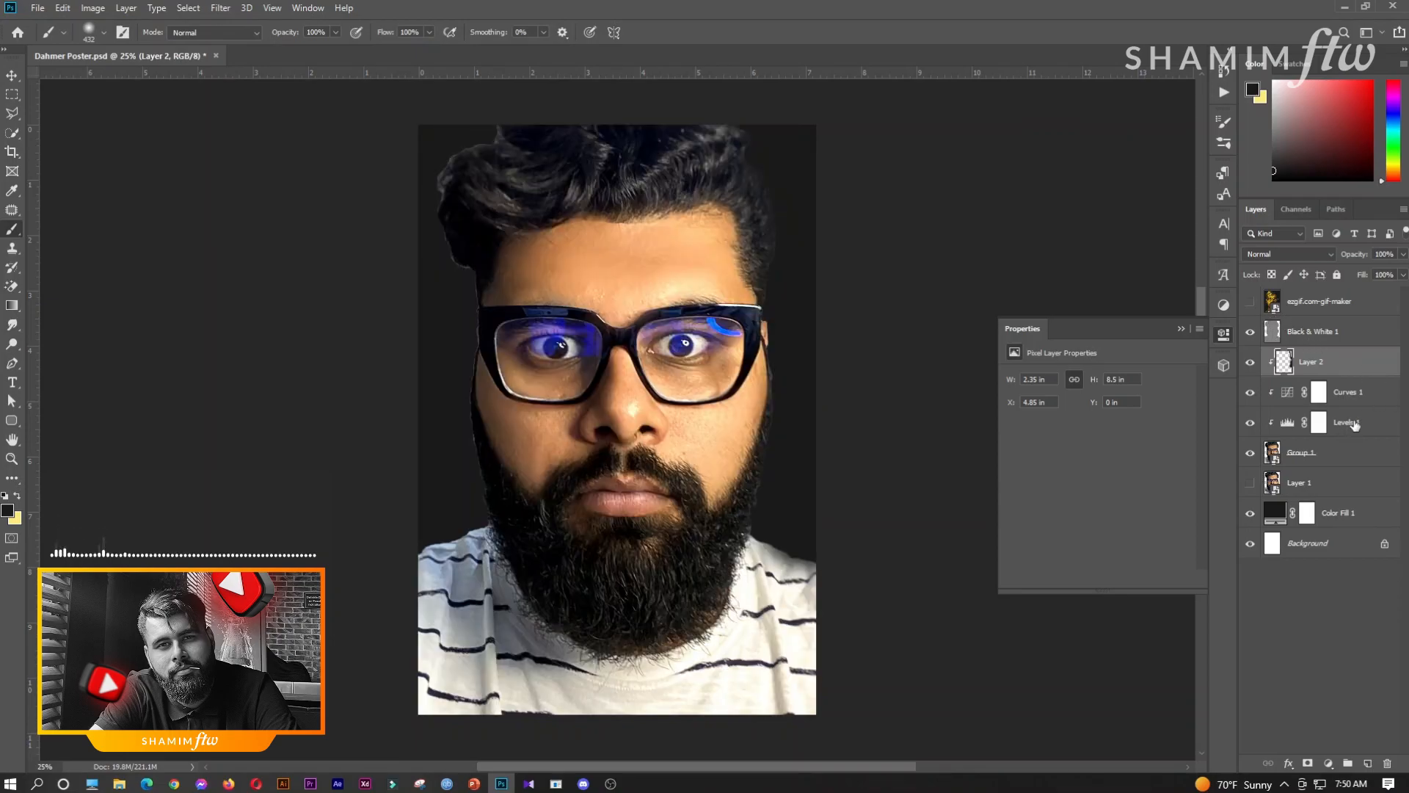
{"action": "left_click", "coordinate": [1324, 332]}
{"action": "left_click", "coordinate": [1301, 453], "text": "shift"}
{"action": "scroll", "coordinate": [771, 489], "scroll_direction": "down", "scroll_amount": 1}
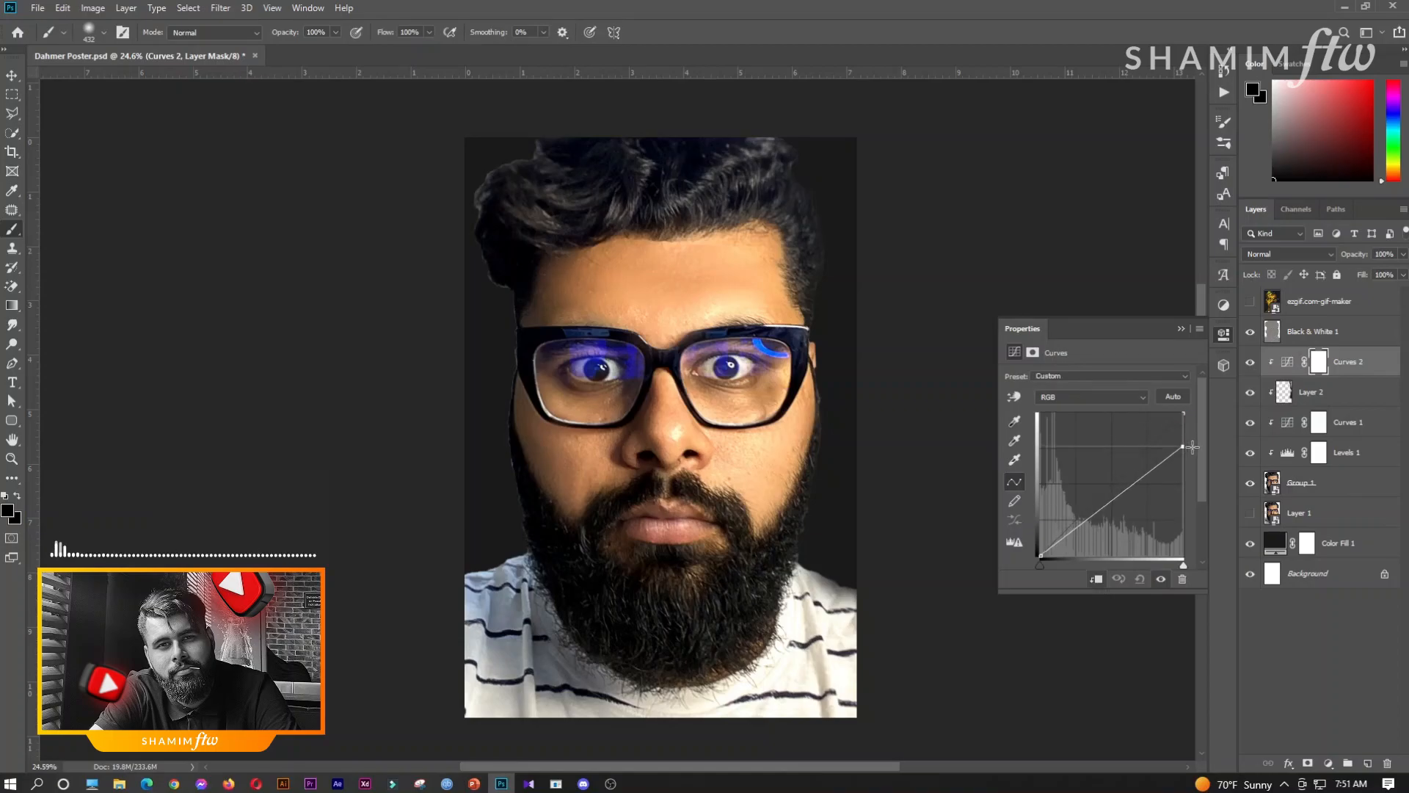
- Lower the Curves 2 white point strongly and, with its mask inverted to black, reveal the darkening only over the shirt and lower beard
{"action": "left_click_drag", "start_coordinate": [1182, 415], "coordinate": [1212, 502]}
{"action": "key", "text": "ctrl+i"}
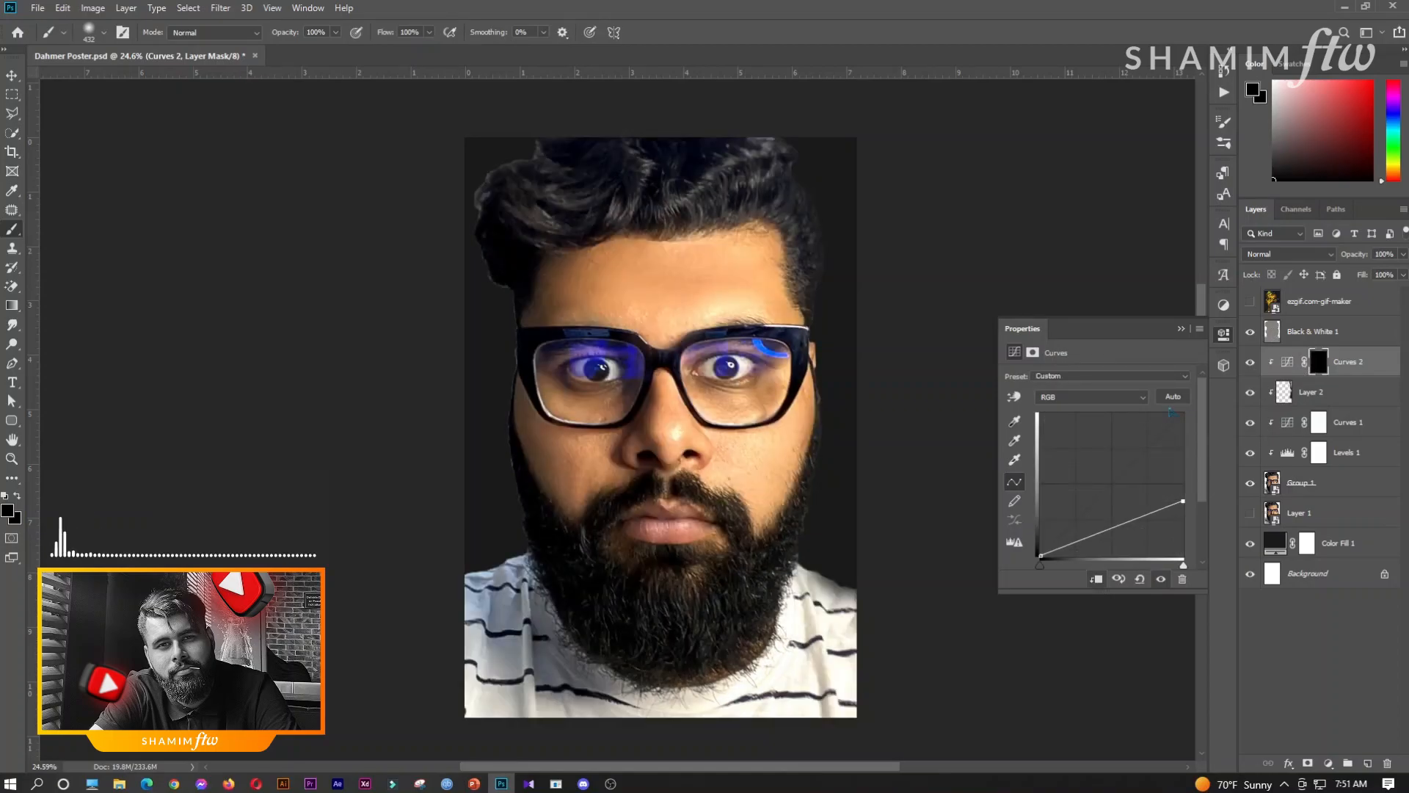
{"action": "left_click", "coordinate": [8, 511]}
{"action": "left_click", "coordinate": [983, 426]}
{"action": "left_click", "coordinate": [1318, 420]}
{"action": "mouse_move", "coordinate": [818, 551]}
{"action": "left_mouse_down"}
{"action": "mouse_move", "coordinate": [873, 568]}
{"action": "mouse_move", "coordinate": [753, 545]}
{"action": "mouse_move", "coordinate": [895, 591]}
{"action": "mouse_move", "coordinate": [836, 570]}
{"action": "mouse_move", "coordinate": [900, 639]}
{"action": "left_mouse_up"}
{"action": "mouse_move", "coordinate": [500, 555]}
{"action": "left_mouse_down"}
{"action": "mouse_move", "coordinate": [431, 582]}
{"action": "mouse_move", "coordinate": [386, 626]}
{"action": "left_mouse_up"}
{"action": "mouse_move", "coordinate": [519, 575]}
{"action": "left_mouse_down"}
{"action": "mouse_move", "coordinate": [526, 616]}
{"action": "mouse_move", "coordinate": [650, 712]}
{"action": "mouse_move", "coordinate": [805, 618]}
{"action": "mouse_move", "coordinate": [847, 680]}
{"action": "mouse_move", "coordinate": [822, 622]}
{"action": "mouse_move", "coordinate": [560, 699]}
{"action": "mouse_move", "coordinate": [475, 642]}
{"action": "mouse_move", "coordinate": [645, 733]}
{"action": "left_mouse_up"}
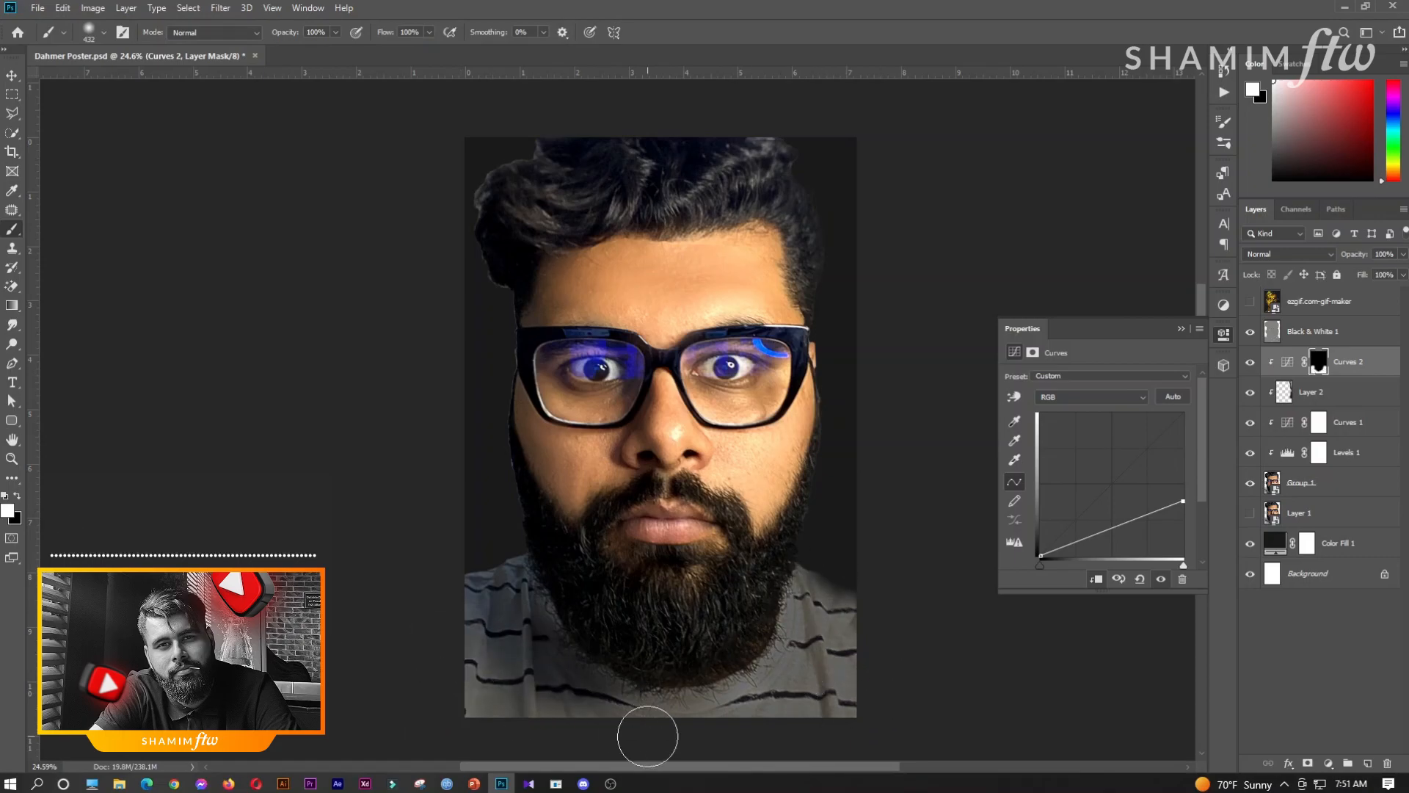
- Paint soft black shading at 25% flow on Layer 2 along the left edge of the face and beard
{"action": "left_click", "coordinate": [104, 33]}
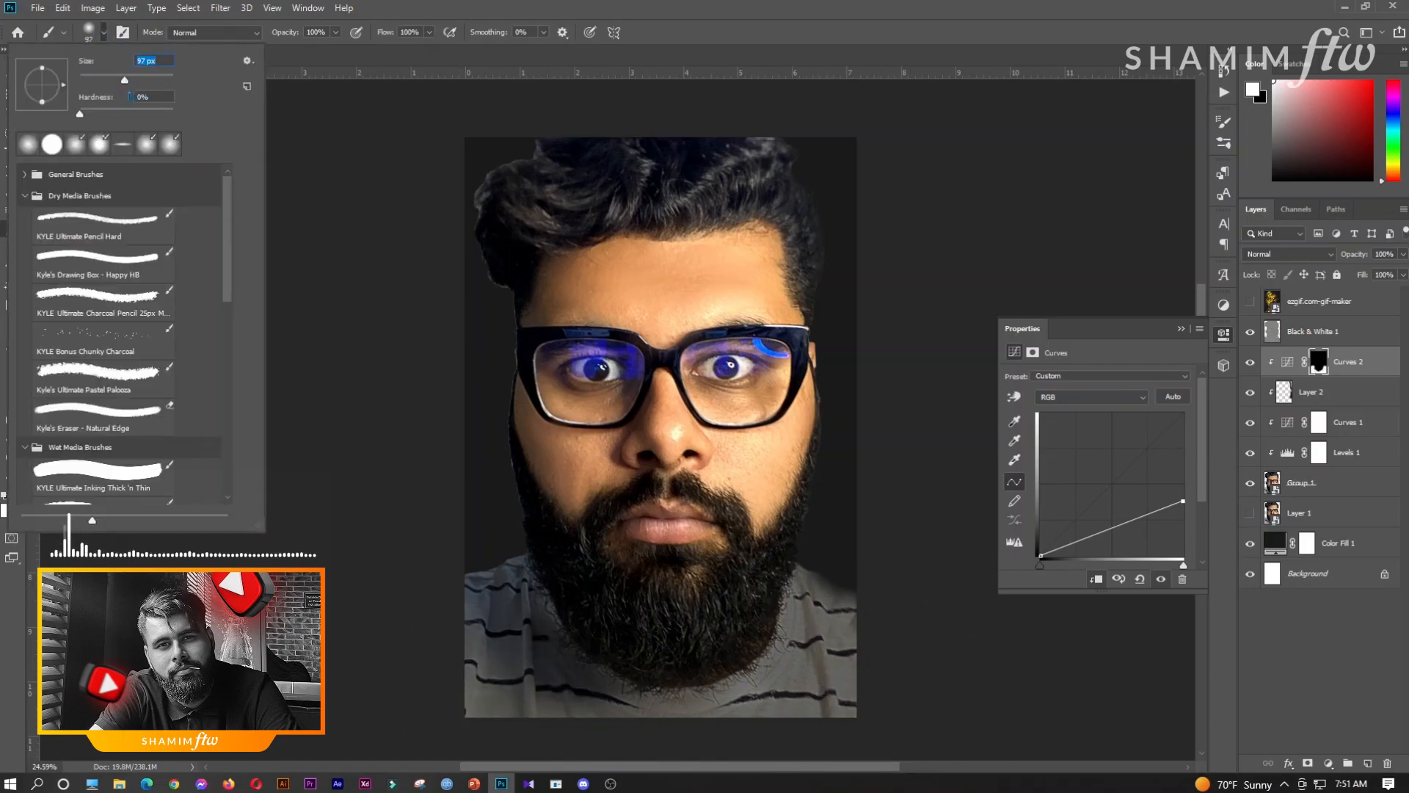
{"action": "key", "text": "Return"}
{"action": "left_click", "coordinate": [7, 510]}
{"action": "left_click", "coordinate": [985, 613]}
{"action": "left_click", "coordinate": [1319, 420]}
{"action": "left_click", "coordinate": [429, 32]}
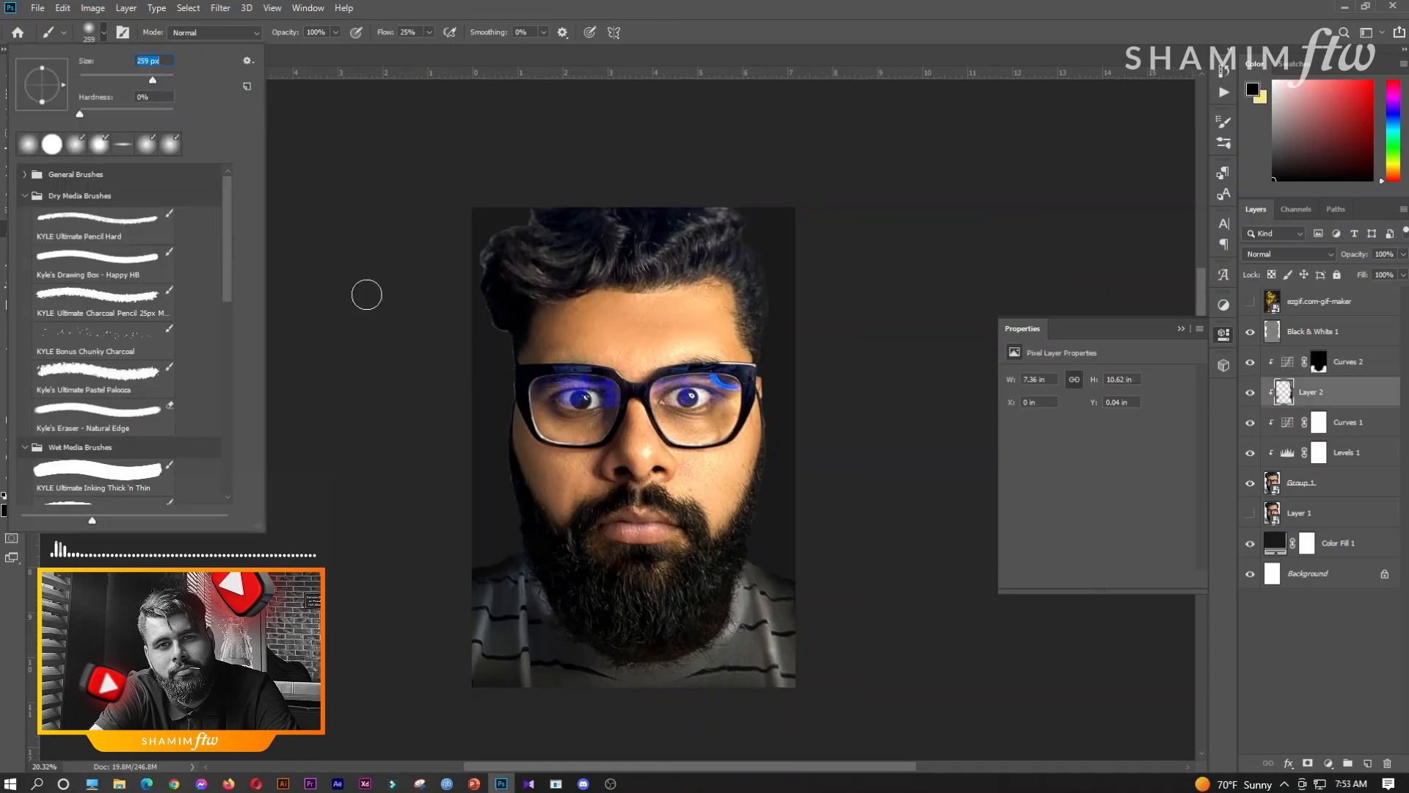
{"action": "key", "text": "Return"}
{"action": "left_click_drag", "start_coordinate": [498, 450], "coordinate": [517, 574]}
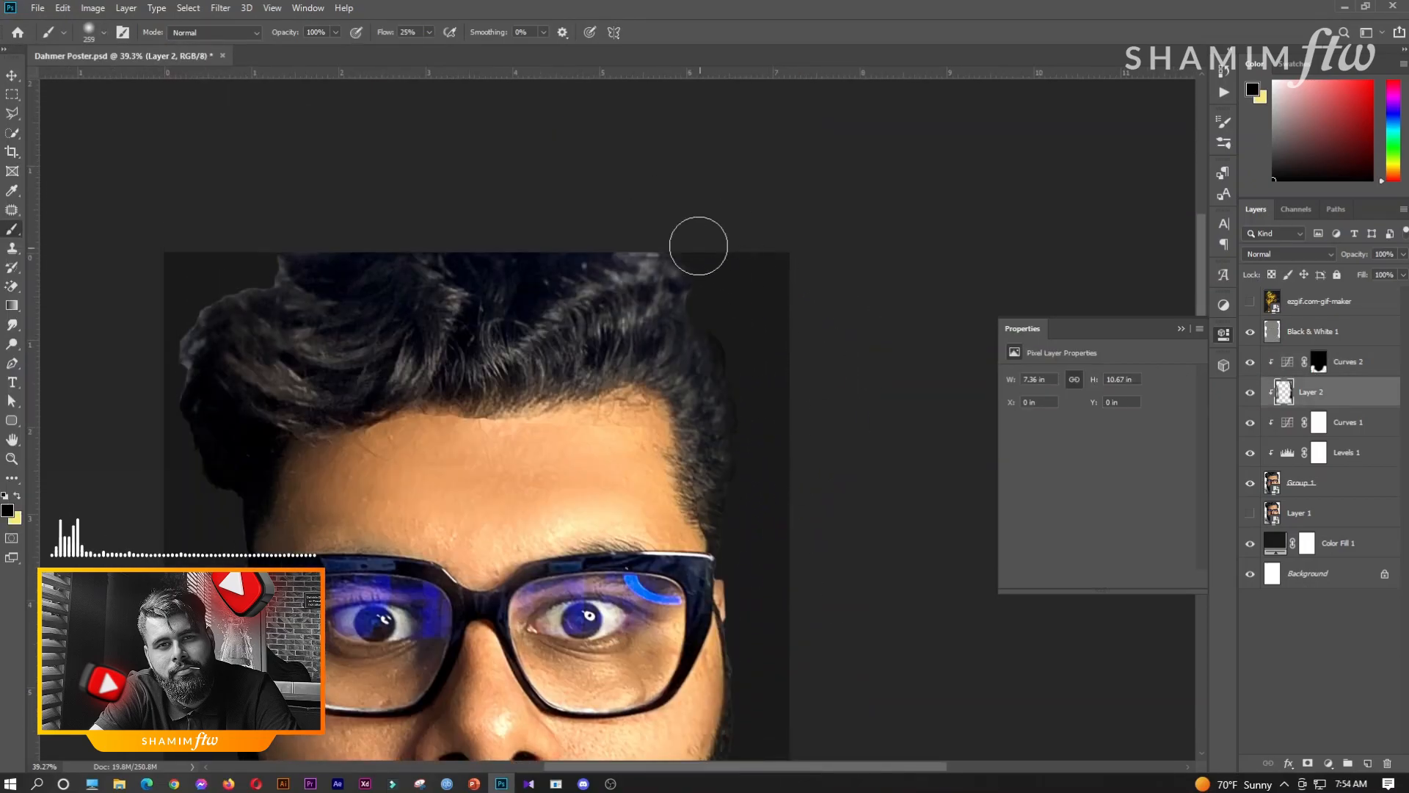
- Set the blend mode of the clipped Layer 3 above Curves 2 to Overlay
{"action": "left_click", "coordinate": [1288, 764]}
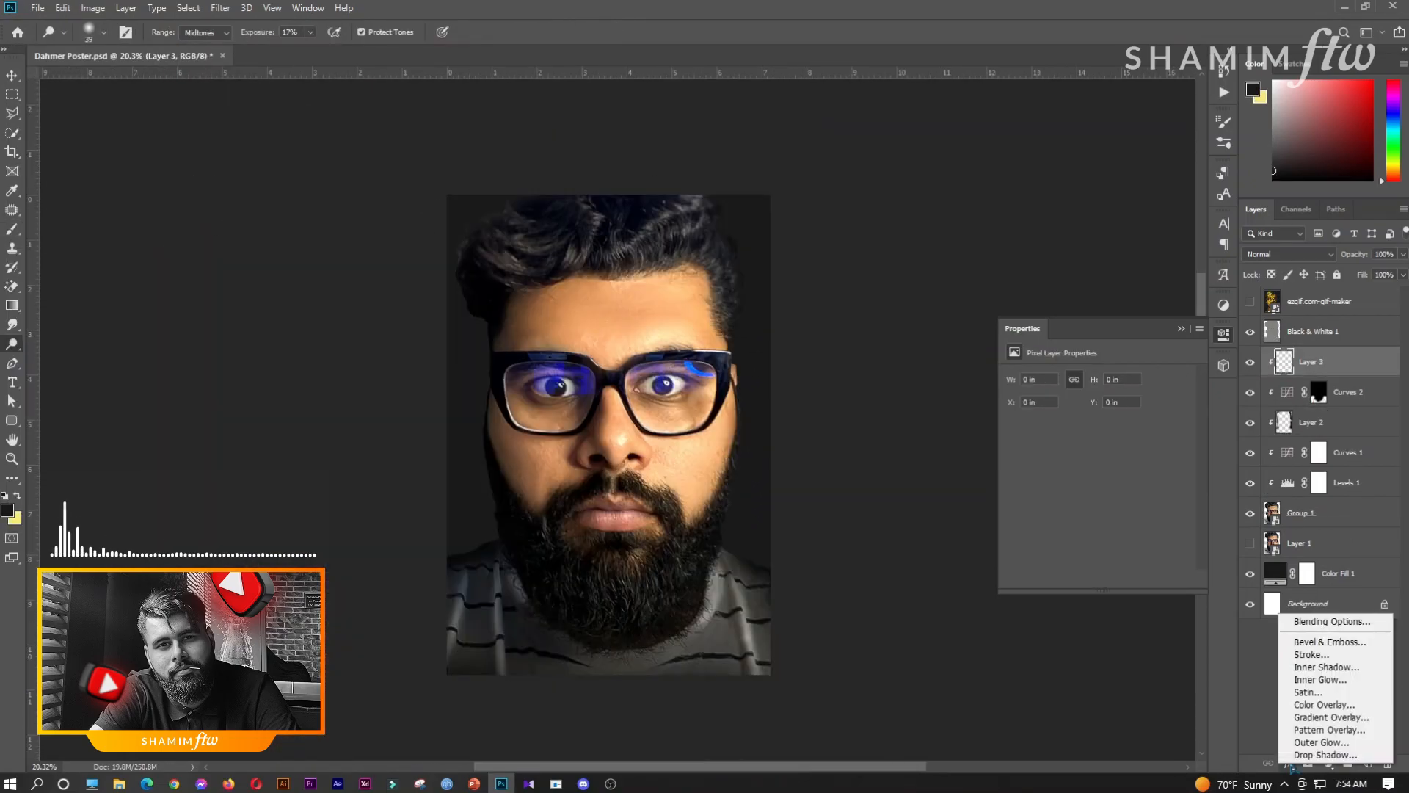
{"action": "left_click", "coordinate": [1263, 707]}
{"action": "left_click", "coordinate": [1329, 764]}
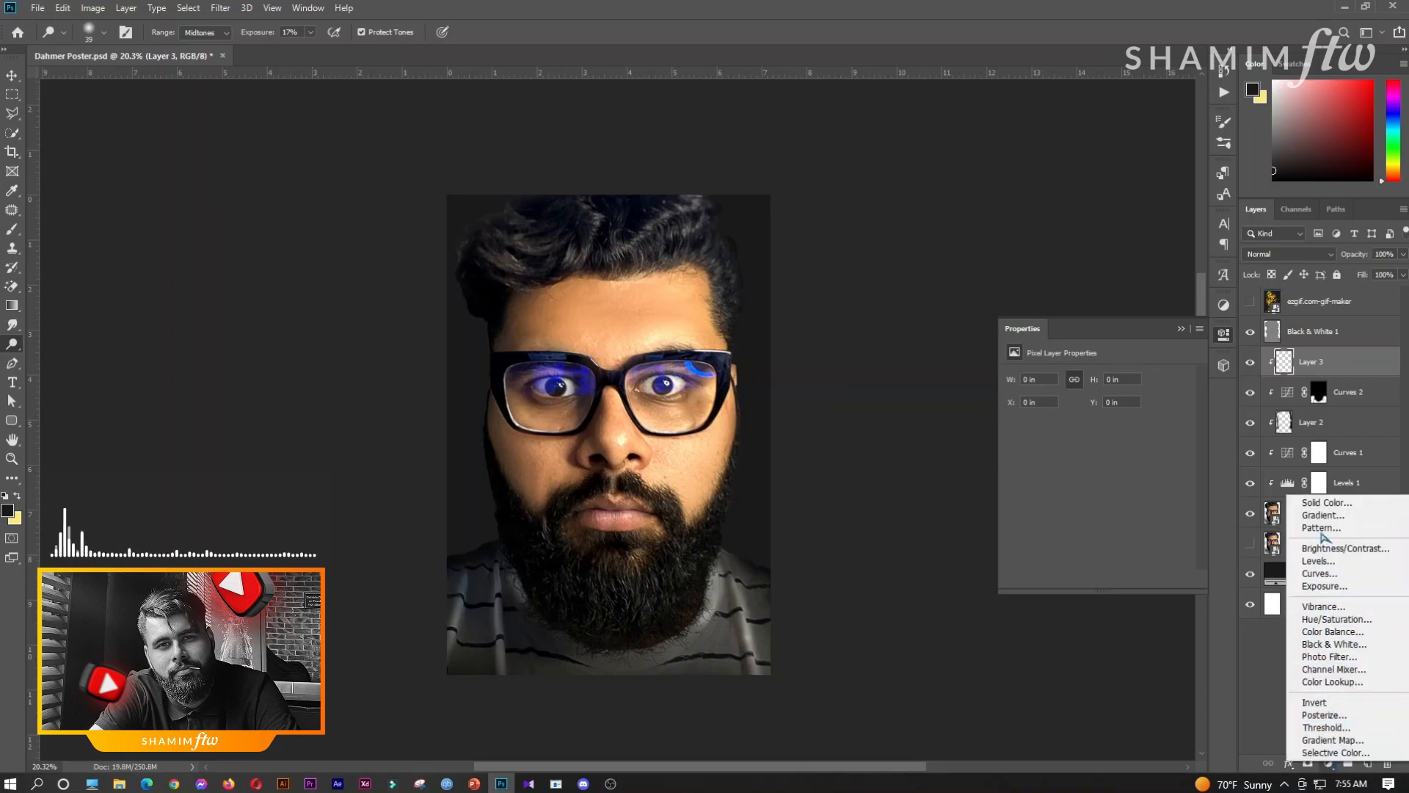
{"action": "left_click", "coordinate": [1289, 256]}
{"action": "left_click", "coordinate": [1290, 255]}
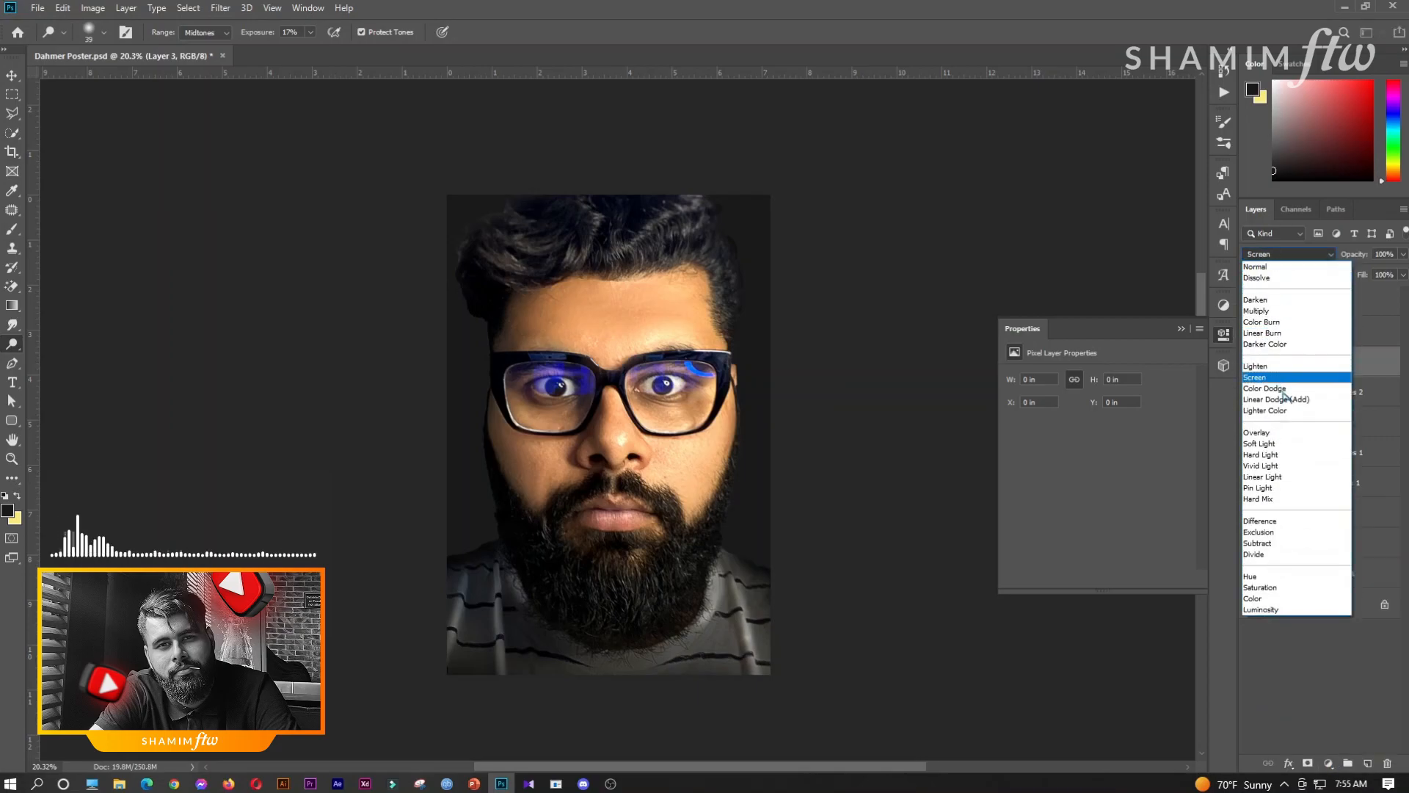
{"action": "left_click", "coordinate": [1281, 433]}
- Replace the empty layer with a clipped solid fill of mid-grey 828282 and rasterize it for dodging and burning
{"action": "left_click", "coordinate": [1329, 764]}
{"action": "left_click", "coordinate": [1327, 497]}
{"action": "mouse_move", "coordinate": [1098, 565]}
{"action": "left_mouse_down"}
{"action": "mouse_move", "coordinate": [940, 532]}
{"action": "mouse_move", "coordinate": [963, 505]}
{"action": "mouse_move", "coordinate": [947, 520]}
{"action": "left_mouse_up"}
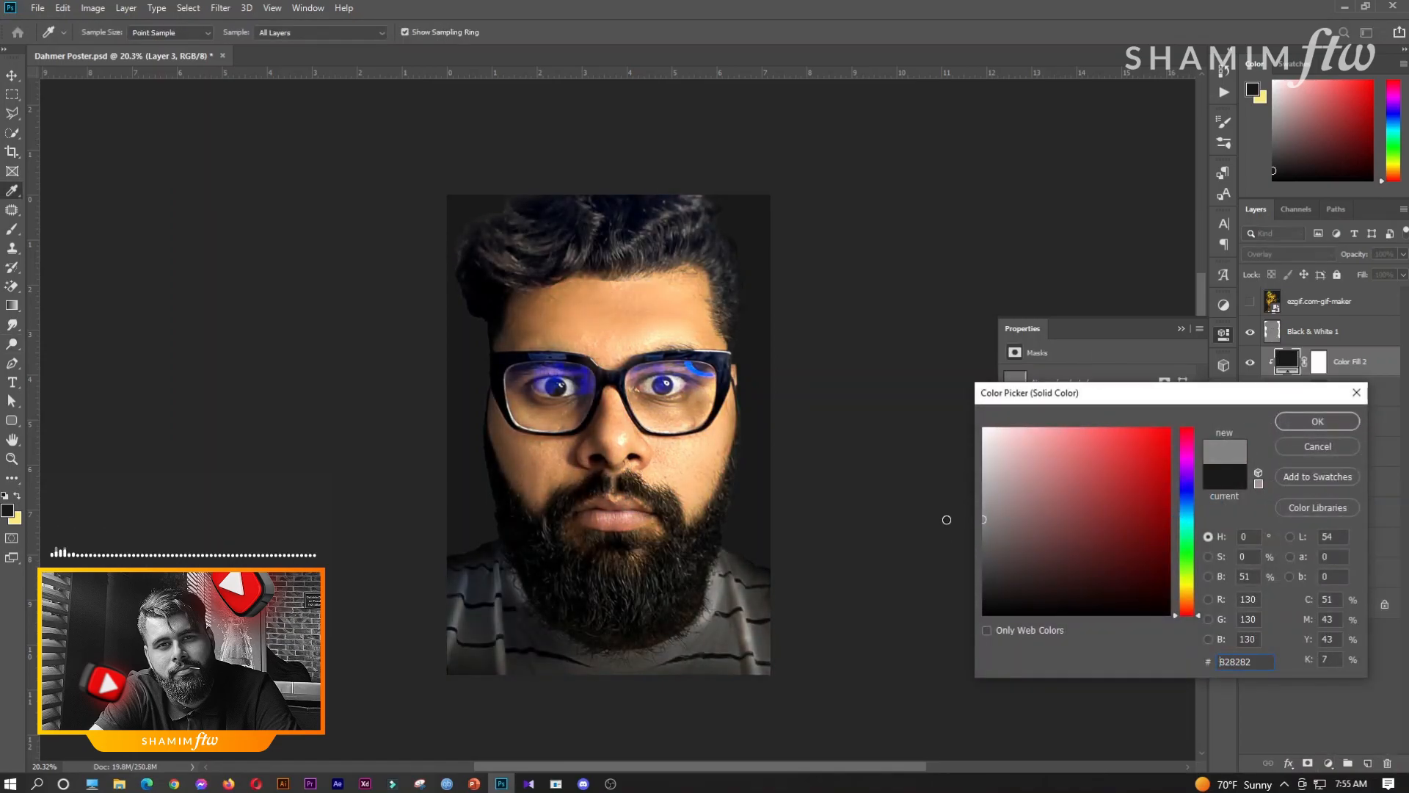
{"action": "left_click", "coordinate": [1314, 424]}
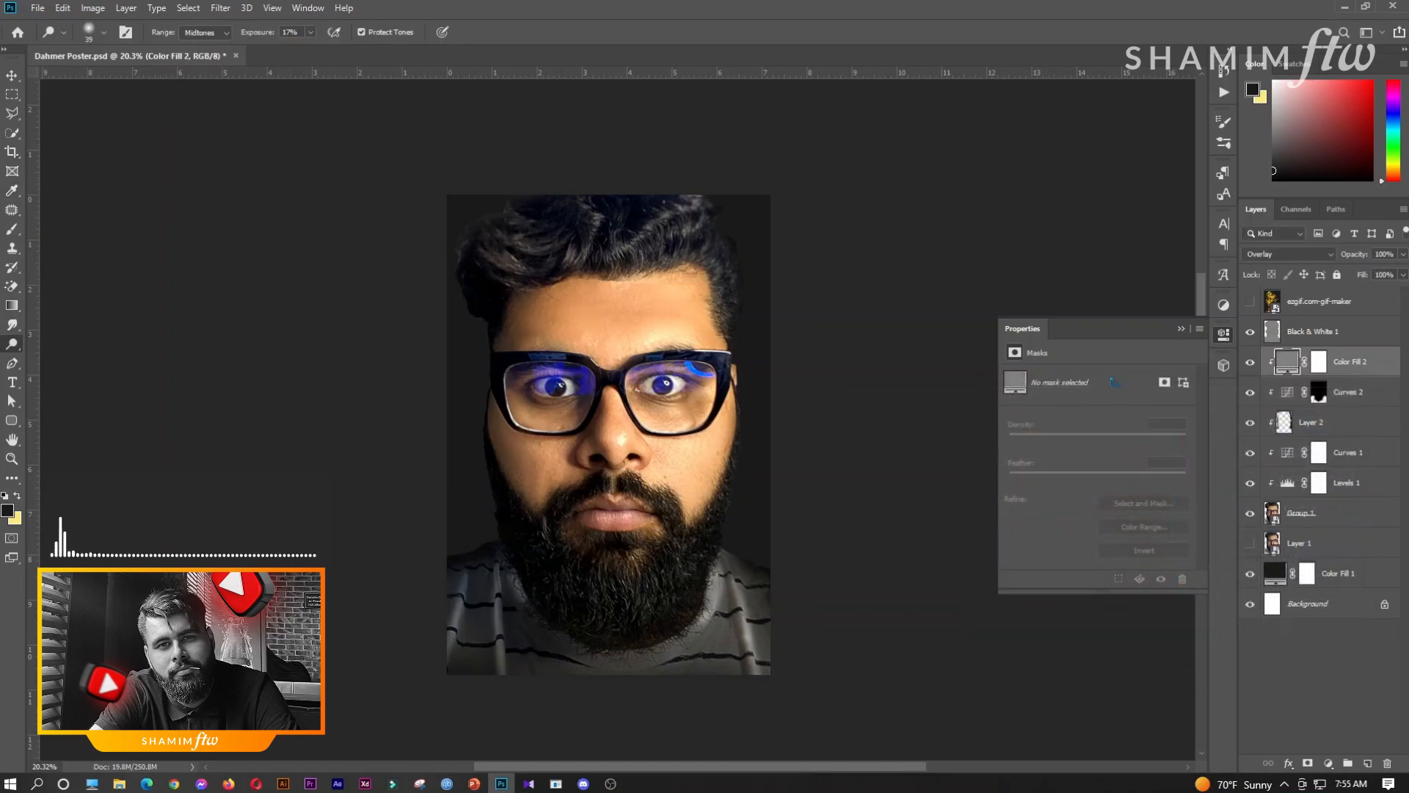
{"action": "right_click", "coordinate": [1365, 371]}
{"action": "left_click", "coordinate": [1189, 376]}
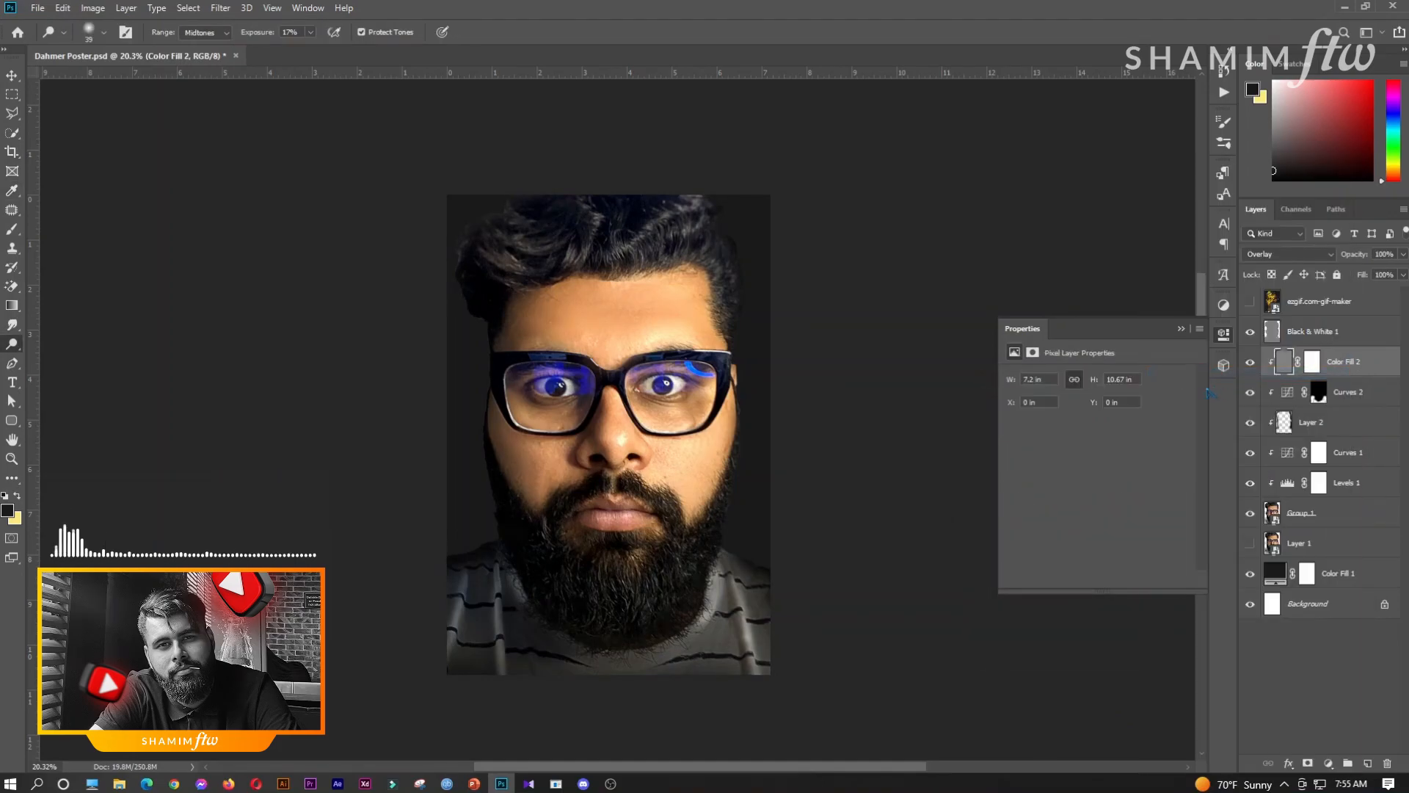
- Dodge the face highlights on Color Fill 2 with a 199 px brush, Midtones range and 26% exposure
{"action": "left_click", "coordinate": [103, 32]}
{"action": "left_click", "coordinate": [618, 439]}
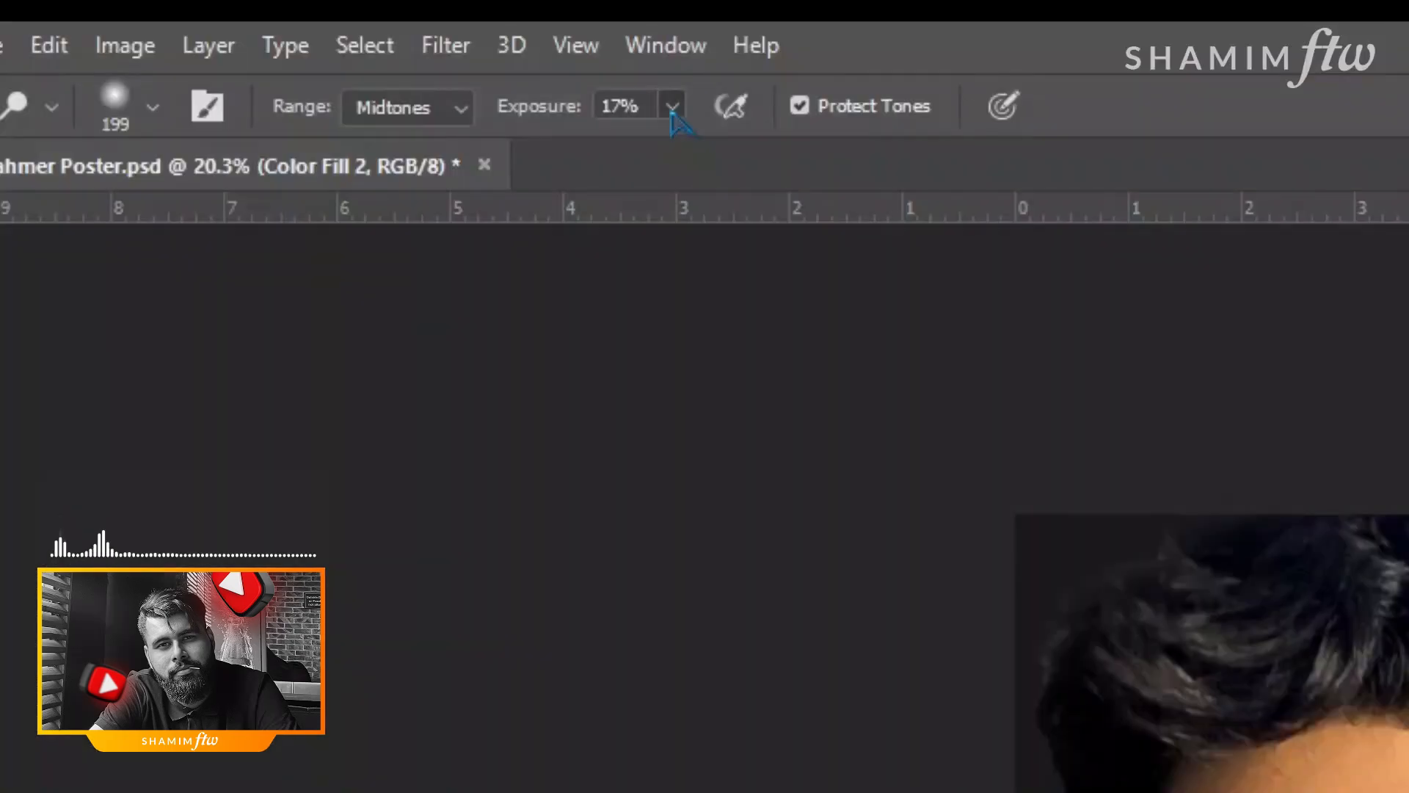
{"action": "left_click", "coordinate": [672, 106]}
{"action": "left_click_drag", "start_coordinate": [670, 148], "coordinate": [689, 149]}
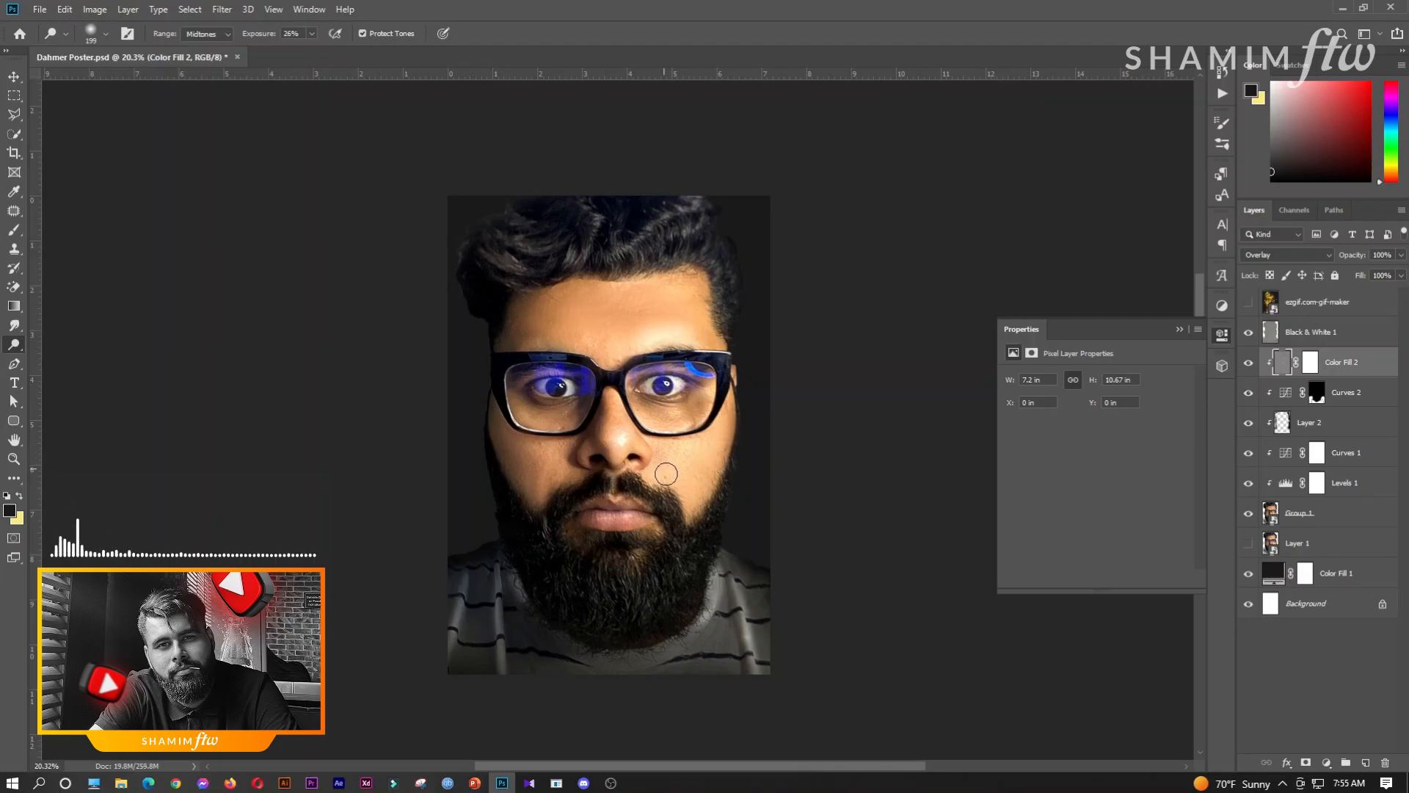
{"action": "scroll", "coordinate": [720, 470], "scroll_direction": "up", "scroll_amount": 2}
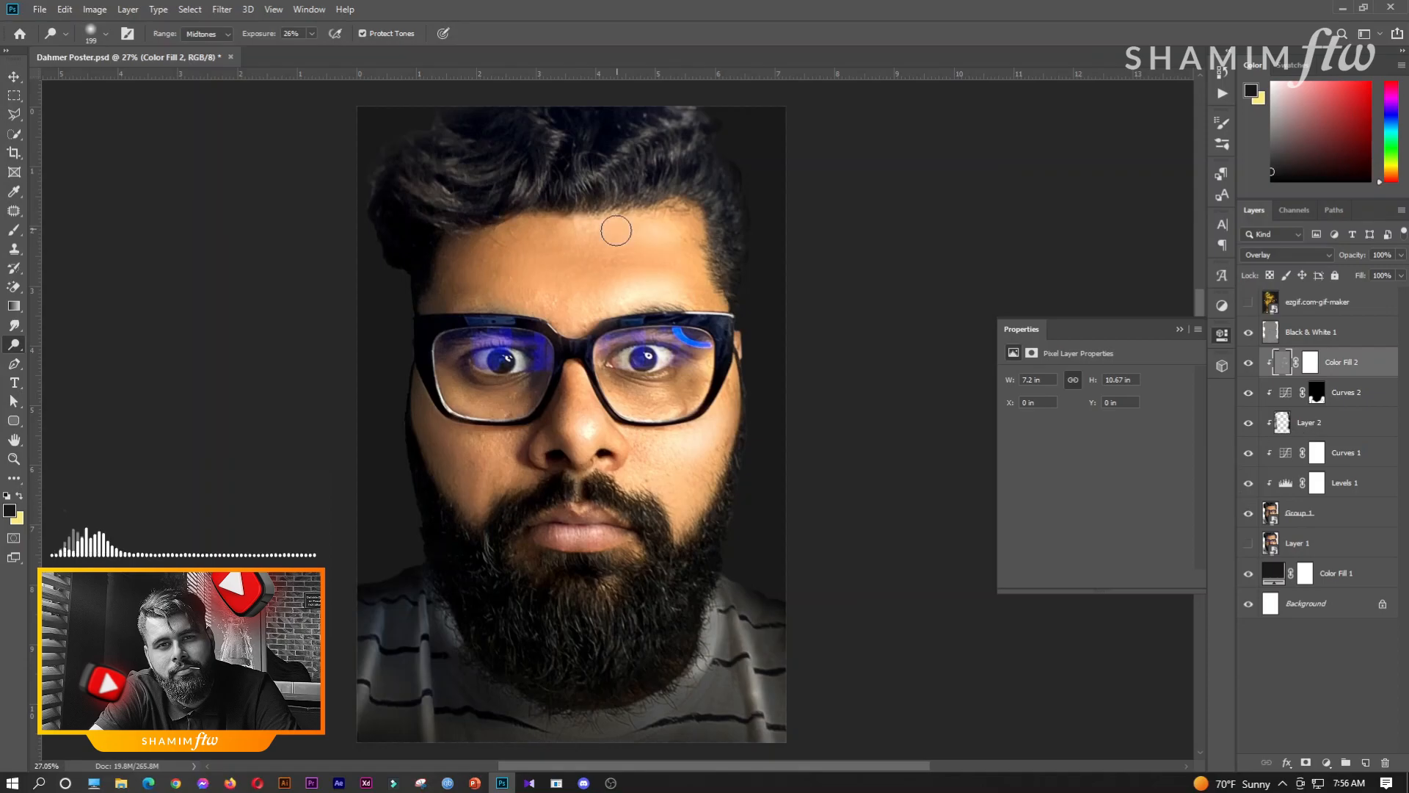
{"action": "scroll", "coordinate": [831, 409], "scroll_direction": "down", "scroll_amount": 2}
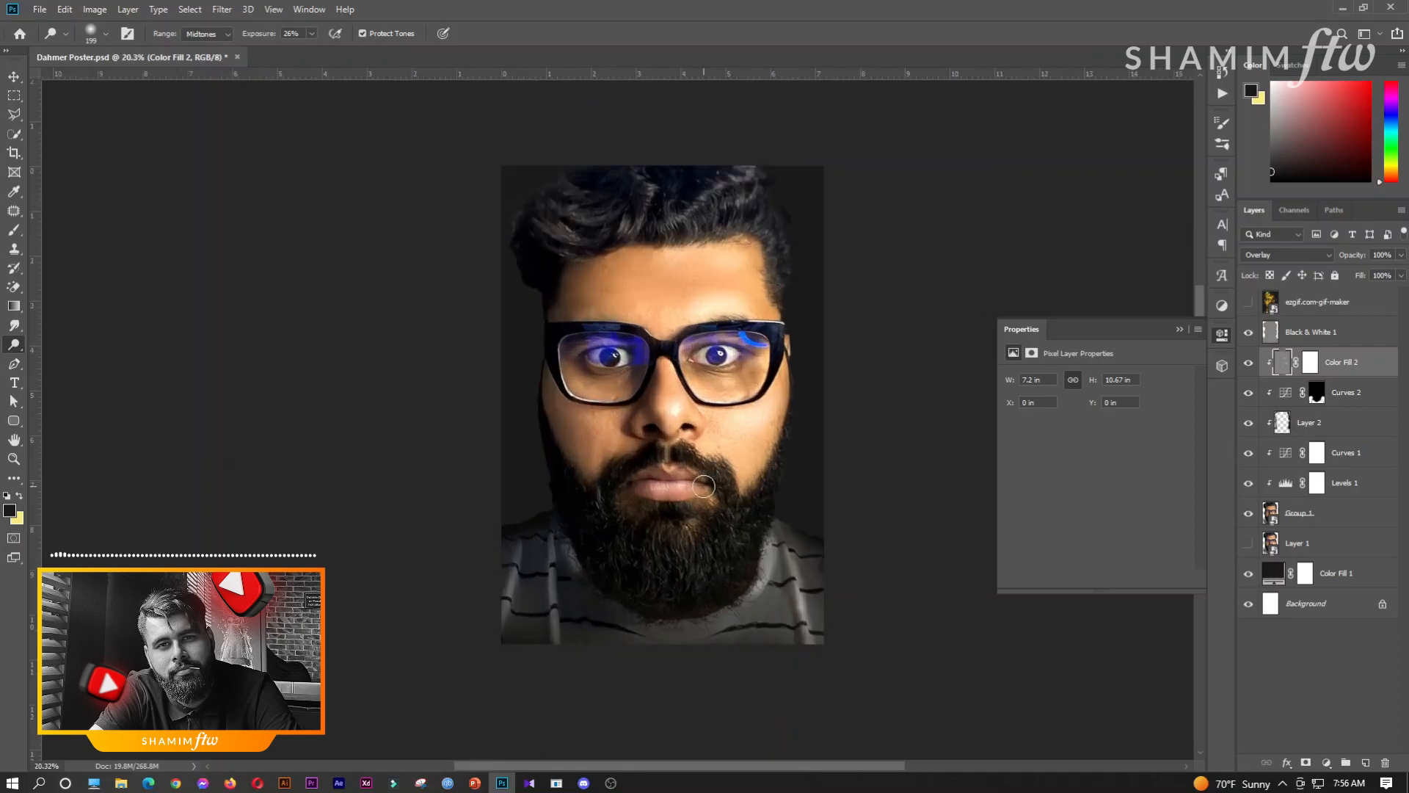
{"action": "scroll", "coordinate": [723, 465], "scroll_direction": "up", "scroll_amount": 1}
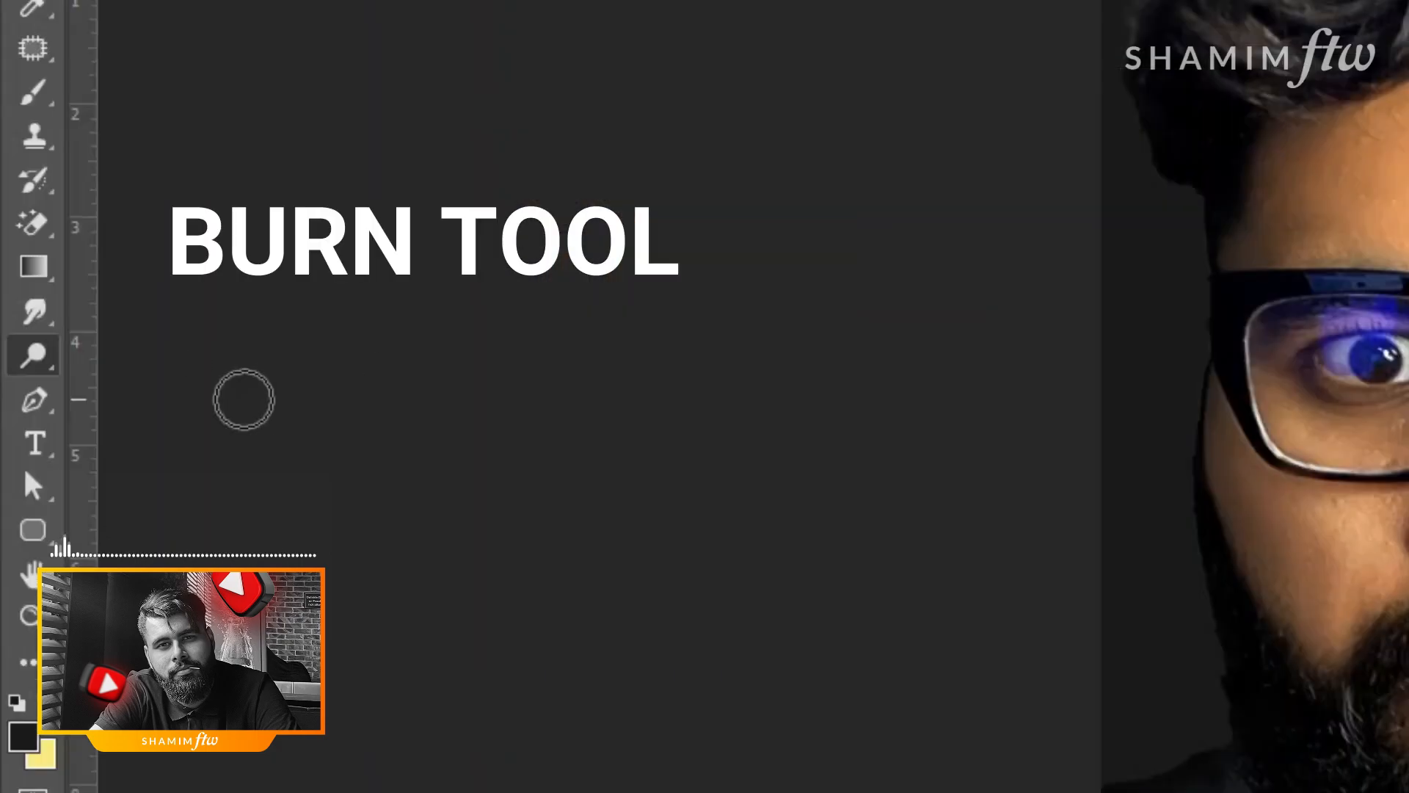
- Burn the shading around the nose on Color Fill 2 with an enlarged soft brush, Midtones range and 14% exposure
{"action": "right_click", "coordinate": [33, 355]}
{"action": "left_click", "coordinate": [141, 383]}
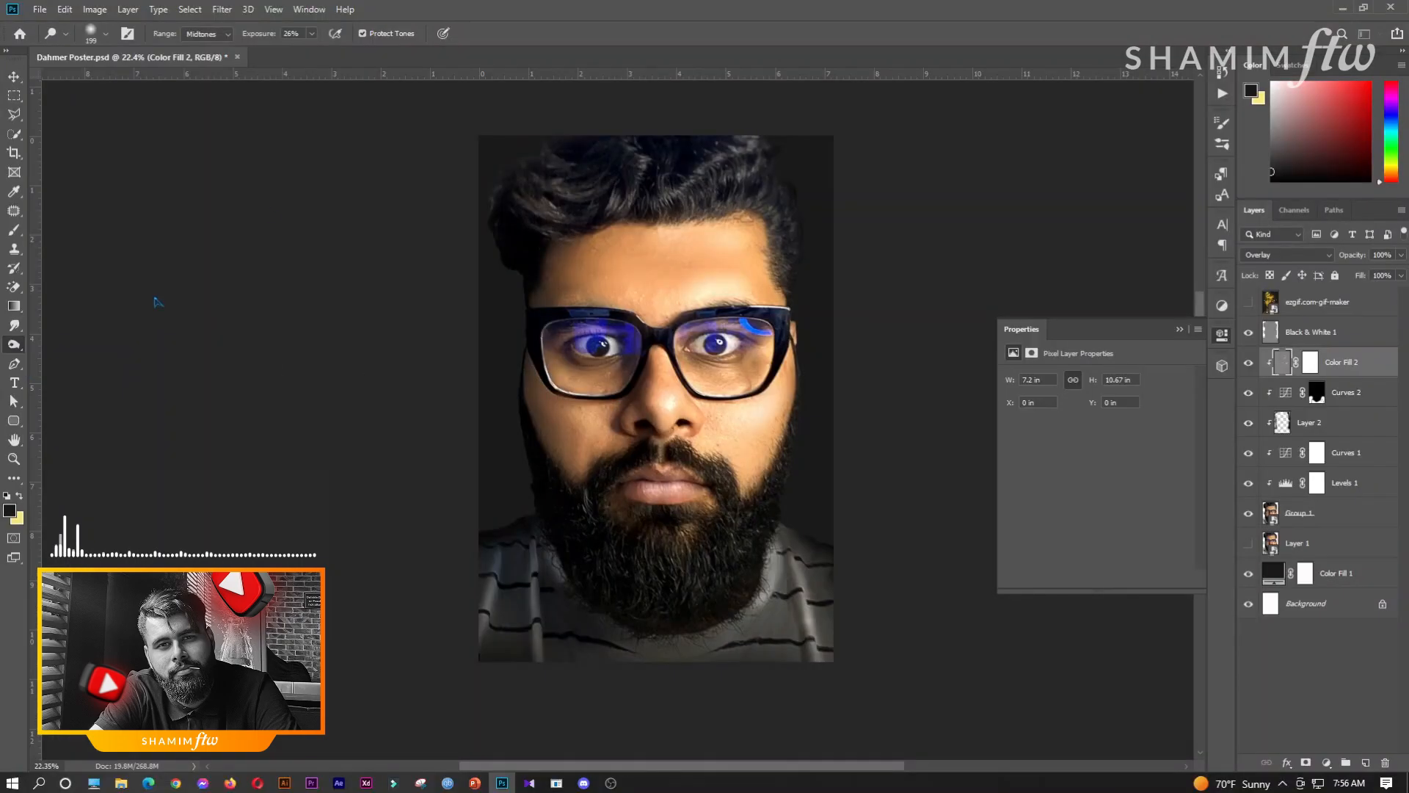
{"action": "left_click", "coordinate": [104, 34]}
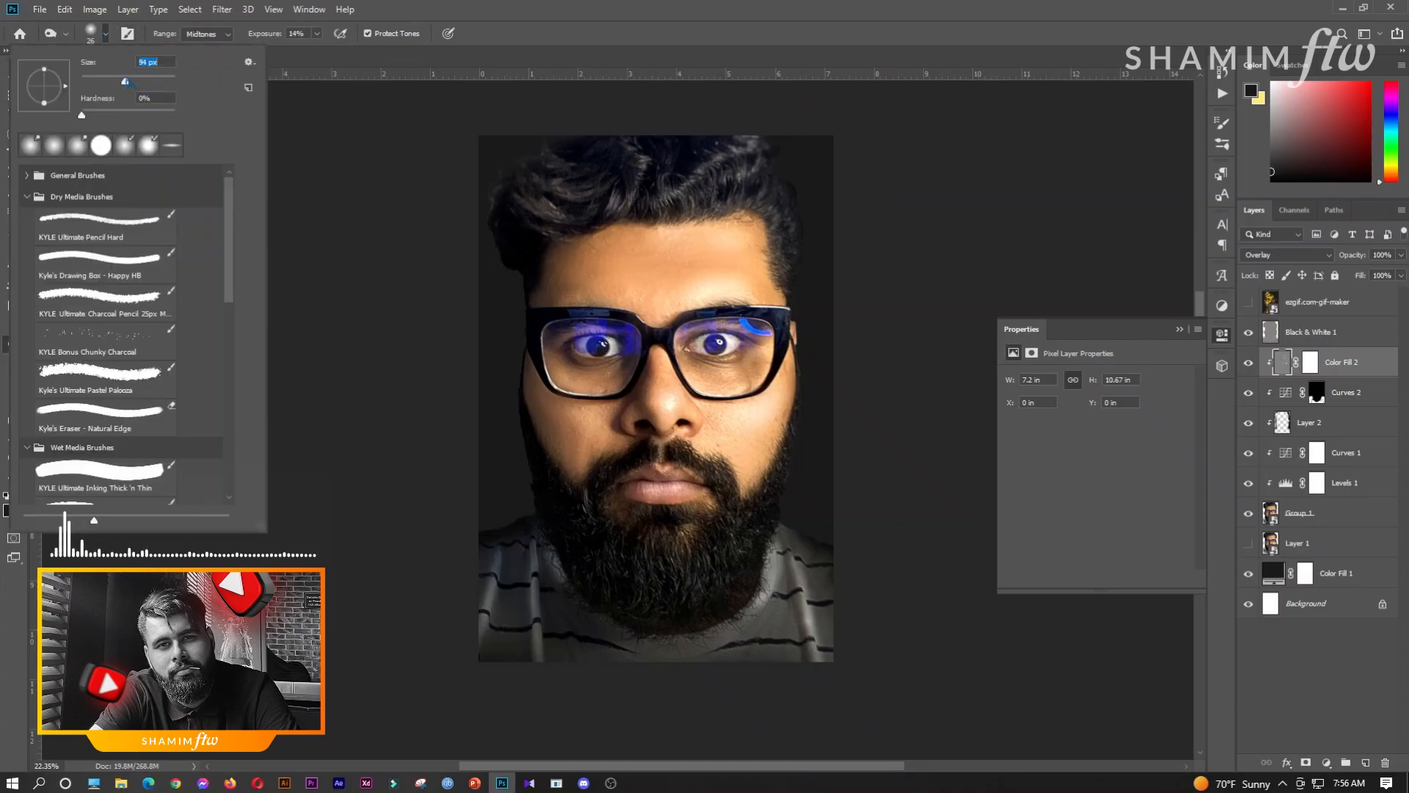
{"action": "left_click_drag", "start_coordinate": [147, 79], "coordinate": [154, 82]}
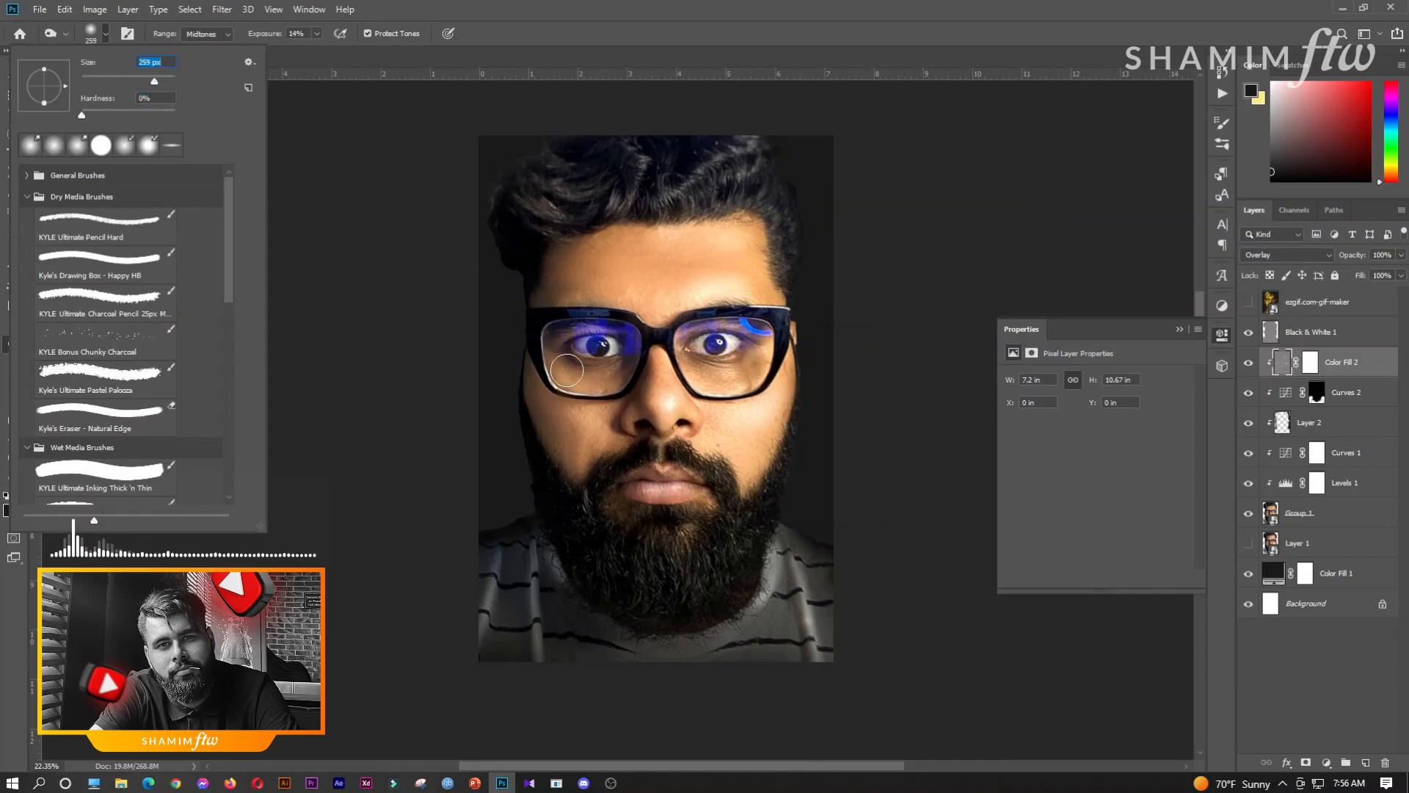
{"action": "left_click", "coordinate": [638, 382]}
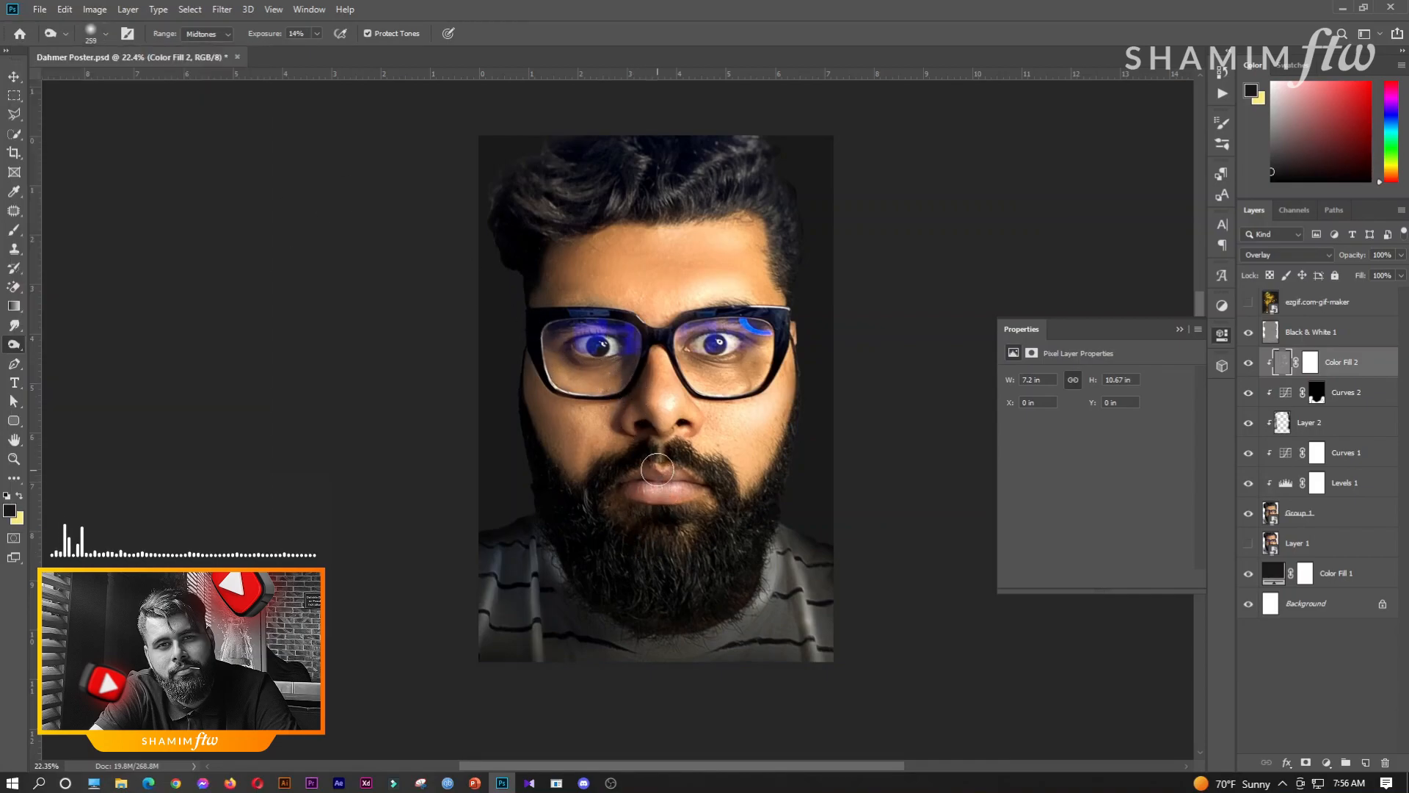
- Compare against the reference poster and burn the left edge of the cheek and beard with a larger brush
{"action": "left_click", "coordinate": [1248, 302]}
{"action": "left_click", "coordinate": [1248, 303]}
{"action": "left_click", "coordinate": [104, 33]}
{"action": "left_click_drag", "start_coordinate": [154, 82], "coordinate": [167, 82]}
{"action": "mouse_move", "coordinate": [506, 456]}
{"action": "left_mouse_down"}
{"action": "mouse_move", "coordinate": [530, 411]}
{"action": "mouse_move", "coordinate": [533, 543]}
{"action": "left_mouse_up"}
- Set up the Brush on Layer 2 with a dark foreground colour and a 1000 px size
{"action": "left_click", "coordinate": [1309, 423]}
{"action": "key", "text": "b"}
{"action": "left_click", "coordinate": [10, 510]}
{"action": "left_click", "coordinate": [1316, 421]}
{"action": "left_click", "coordinate": [105, 34]}
{"action": "left_click", "coordinate": [426, 403]}
- Add a clipped Brightness/Contrast adjustment above Curves 1 and lower its brightness slightly
{"action": "left_click", "coordinate": [1248, 453]}
{"action": "left_click", "coordinate": [1248, 453]}
{"action": "left_click", "coordinate": [1346, 453]}
{"action": "left_click", "coordinate": [1327, 762]}
{"action": "left_click", "coordinate": [1337, 545]}
{"action": "left_click_drag", "start_coordinate": [1095, 418], "coordinate": [1080, 420]}
{"action": "left_click", "coordinate": [1180, 329]}
- Paint dark shading on Layer 2 over the left side of the hair and compare it with the reference poster
{"action": "left_click", "coordinate": [1309, 423]}
{"action": "left_click_drag", "start_coordinate": [465, 227], "coordinate": [489, 308]}
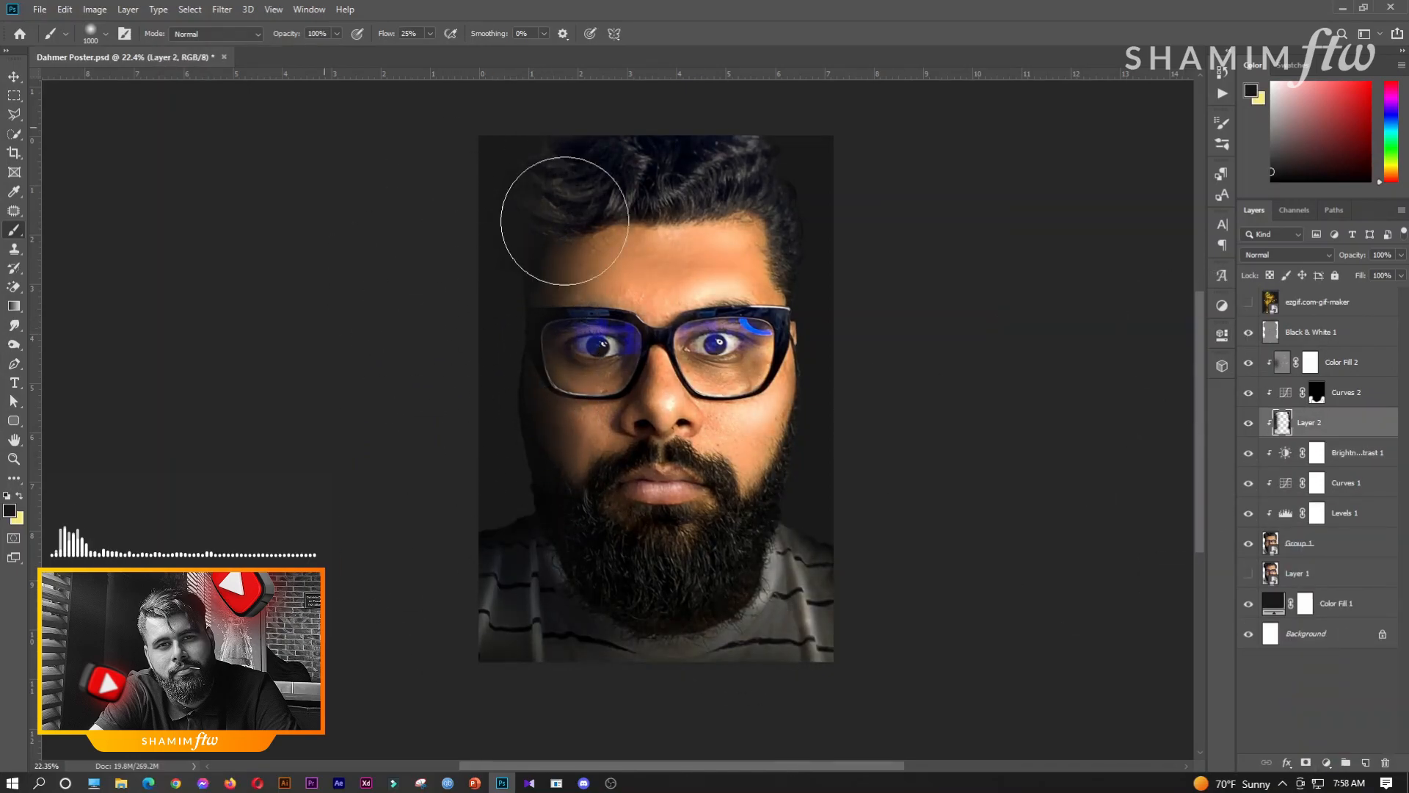
{"action": "left_click", "coordinate": [1248, 301]}
{"action": "left_click", "coordinate": [1248, 301]}
{"action": "left_click", "coordinate": [1248, 302]}
{"action": "left_click", "coordinate": [1248, 302]}
{"action": "left_click", "coordinate": [1249, 302]}
{"action": "left_click", "coordinate": [1249, 301]}
- Select the Color Fill 2 layer and switch back to the Dodge tool
{"action": "left_click", "coordinate": [1332, 361]}
{"action": "left_click", "coordinate": [14, 344]}
{"action": "left_click", "coordinate": [74, 344]}
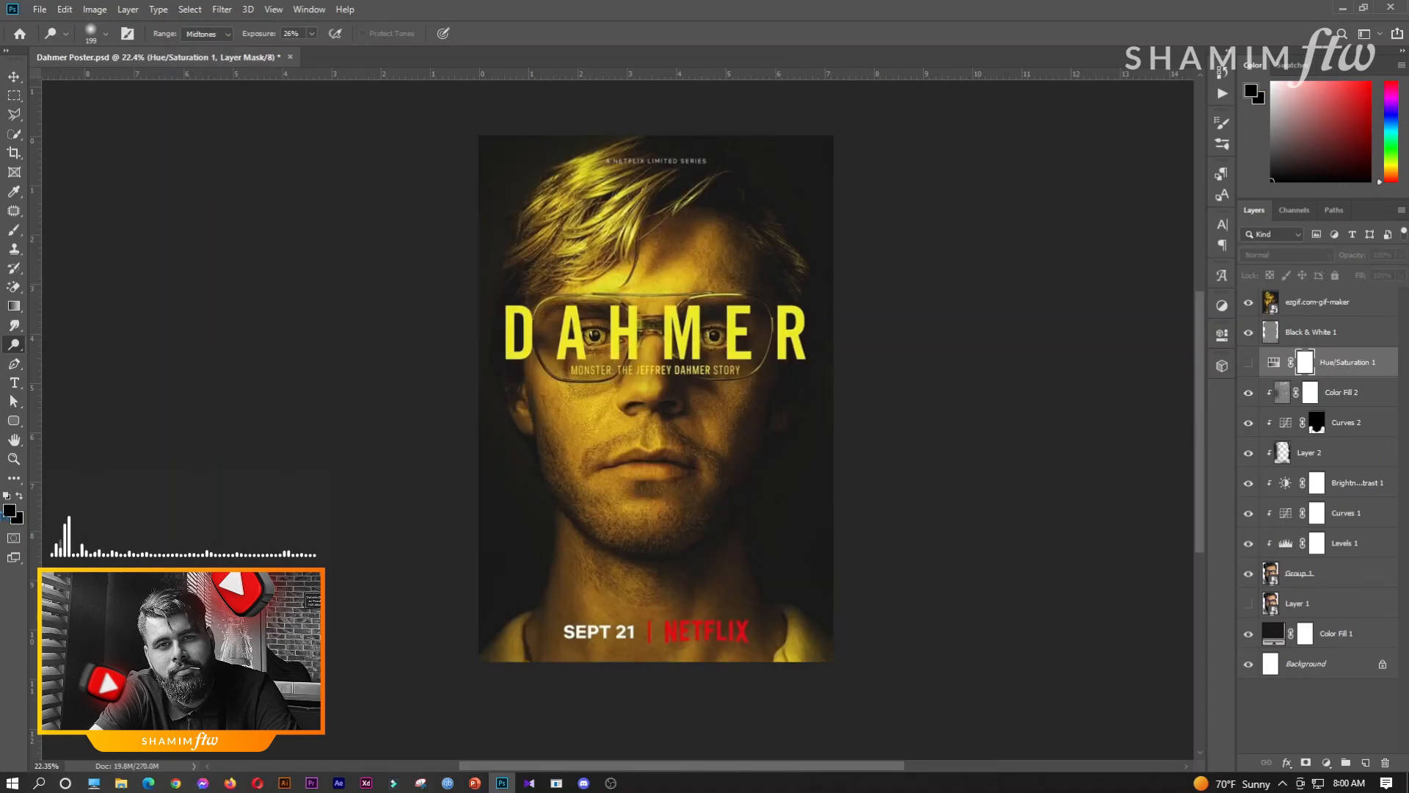
- Draw a rounded rectangle about 194 × 155 px at the poster's lower left and fill it with yellow sampled from the reference poster
{"action": "left_click", "coordinate": [14, 421]}
{"action": "left_click_drag", "start_coordinate": [500, 570], "coordinate": [532, 595]}
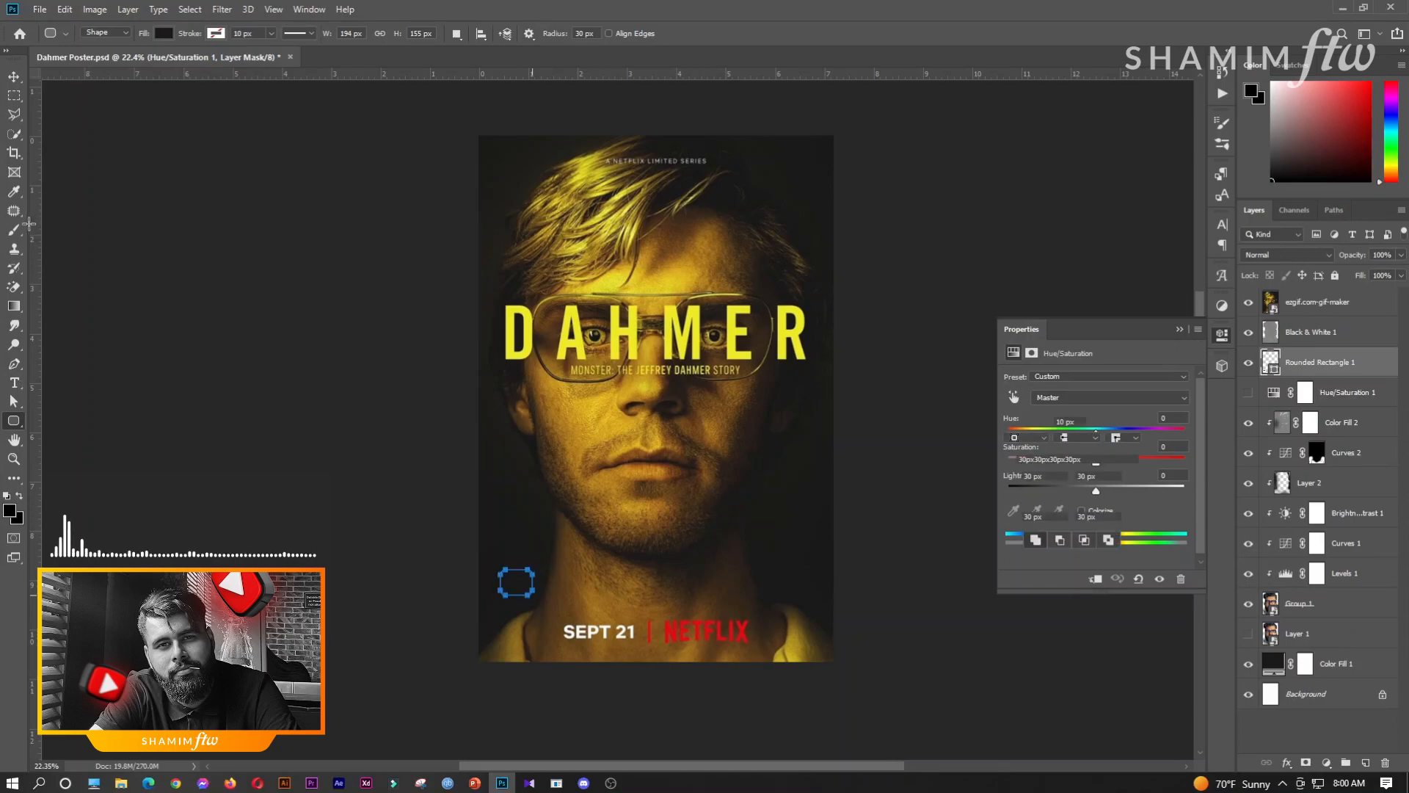
{"action": "left_click", "coordinate": [163, 34]}
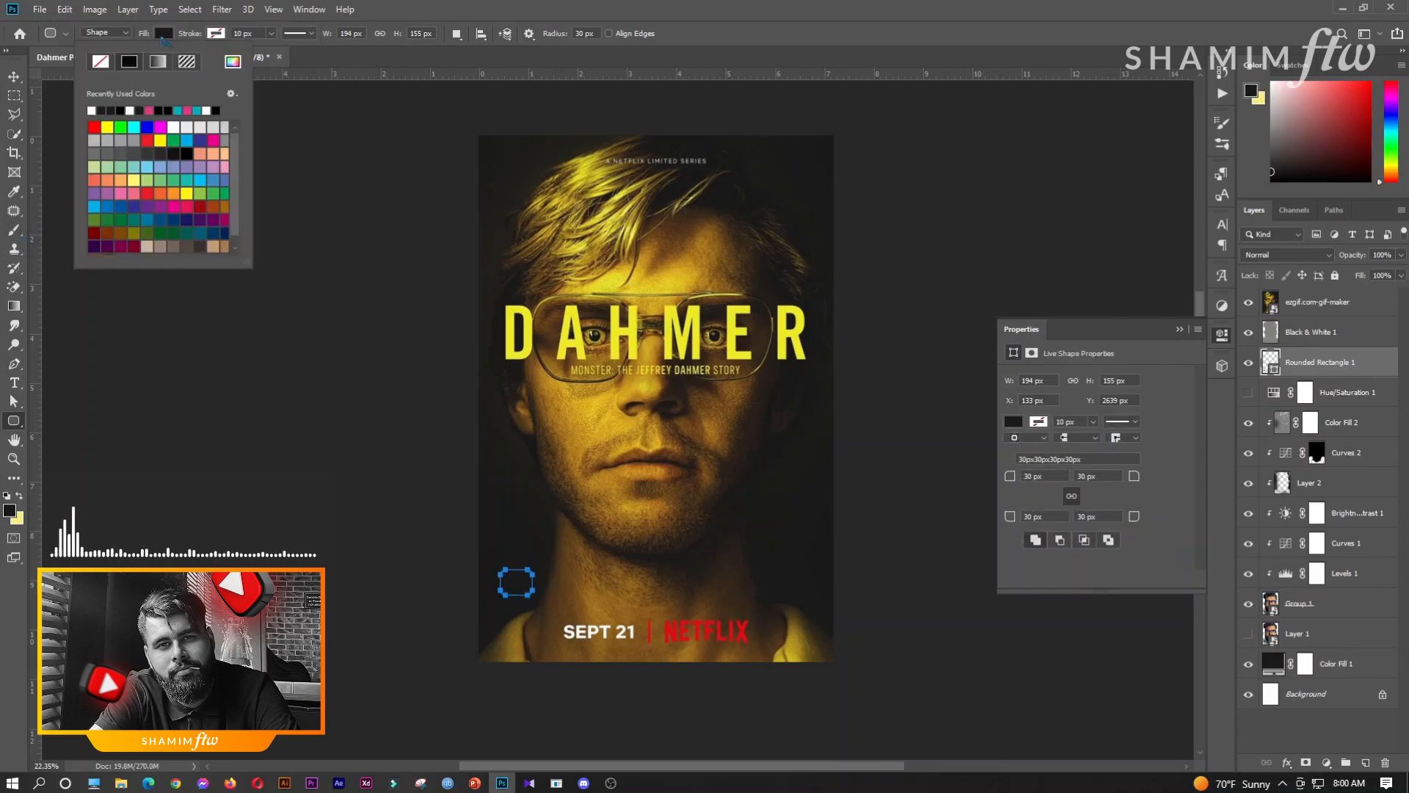
{"action": "left_click", "coordinate": [233, 62]}
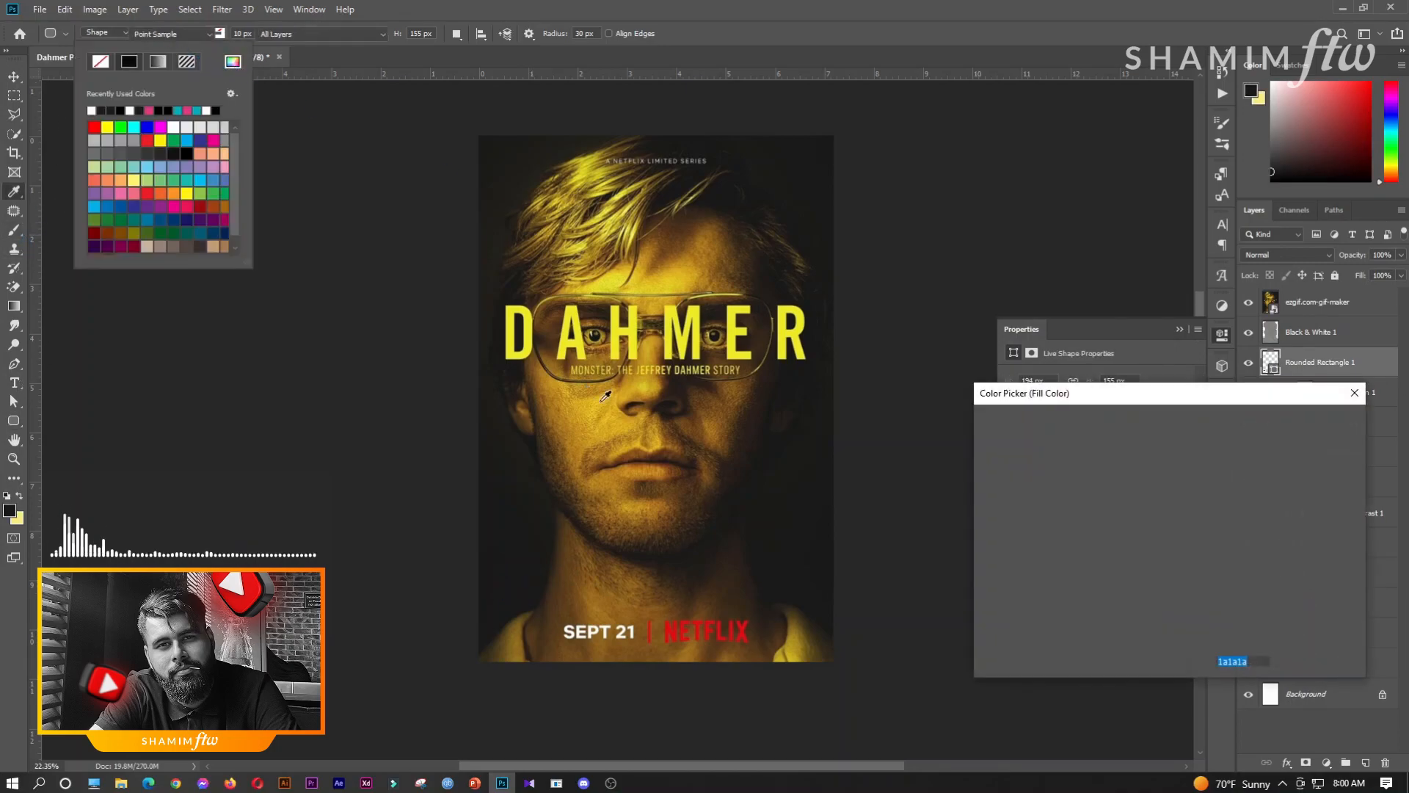
{"action": "left_click", "coordinate": [648, 383]}
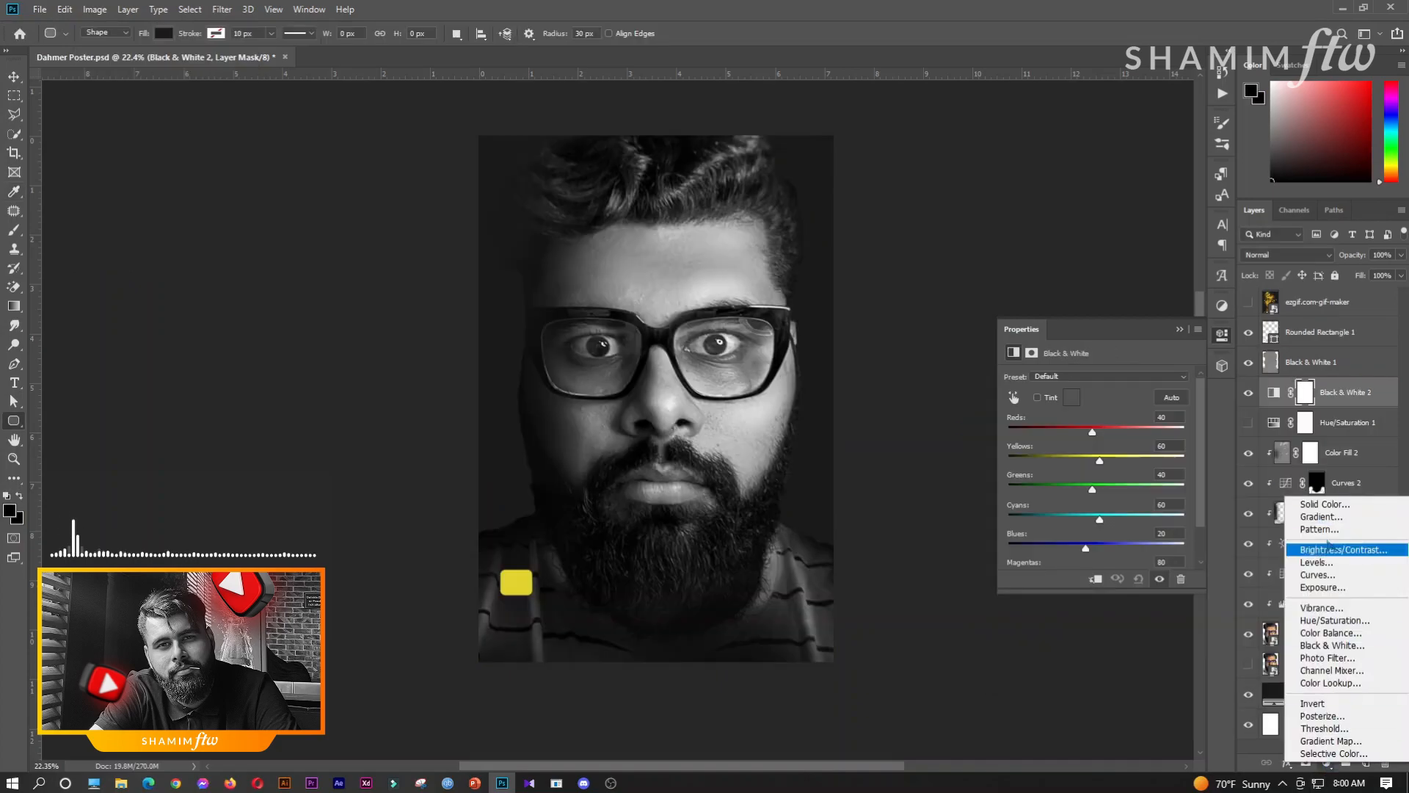
- Add a solid fill in the swatch's yellow e1d328 above Black & White 2 and clip both layers to the portrait
{"action": "left_click", "coordinate": [1303, 504]}
{"action": "left_click", "coordinate": [524, 576]}
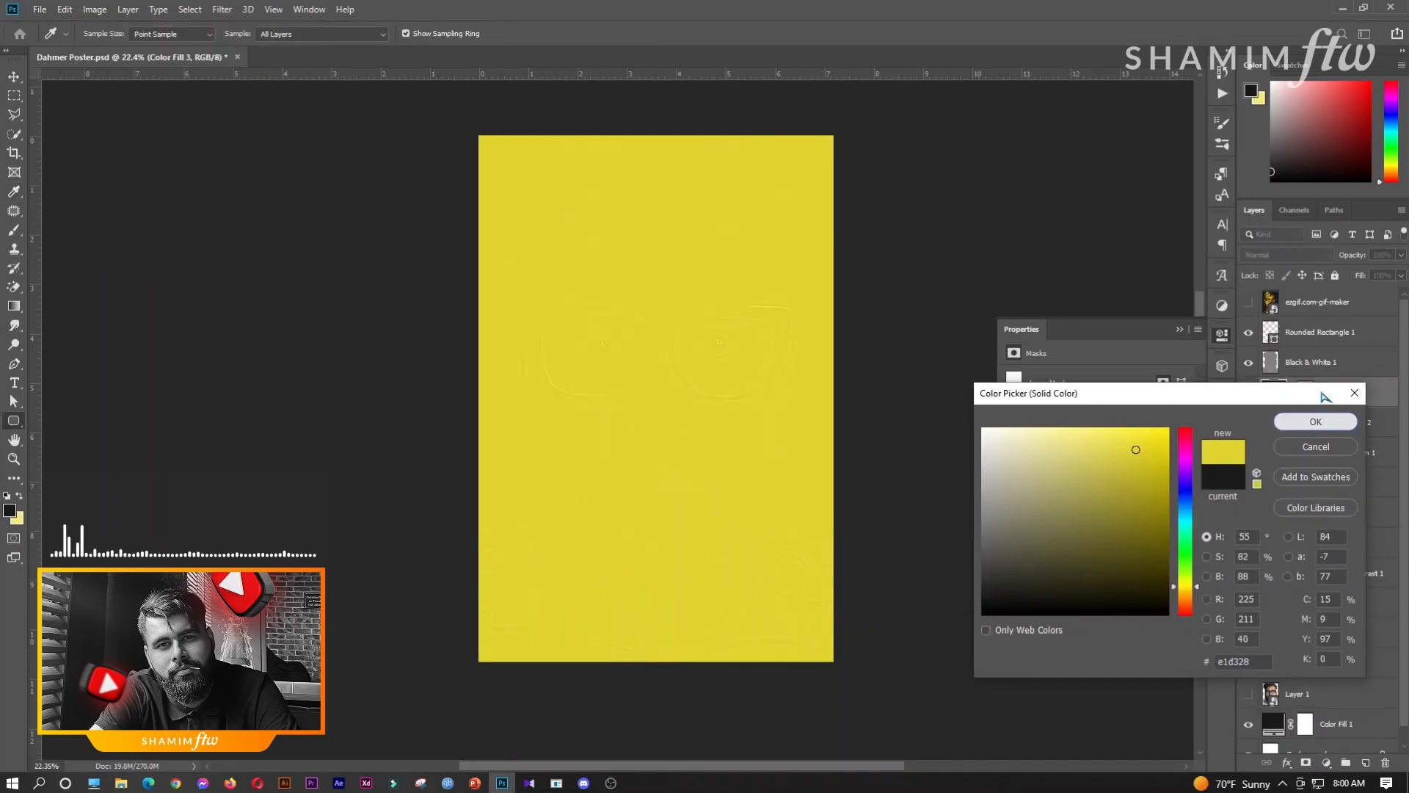
{"action": "key", "text": "Return"}
{"action": "right_click", "coordinate": [1341, 425]}
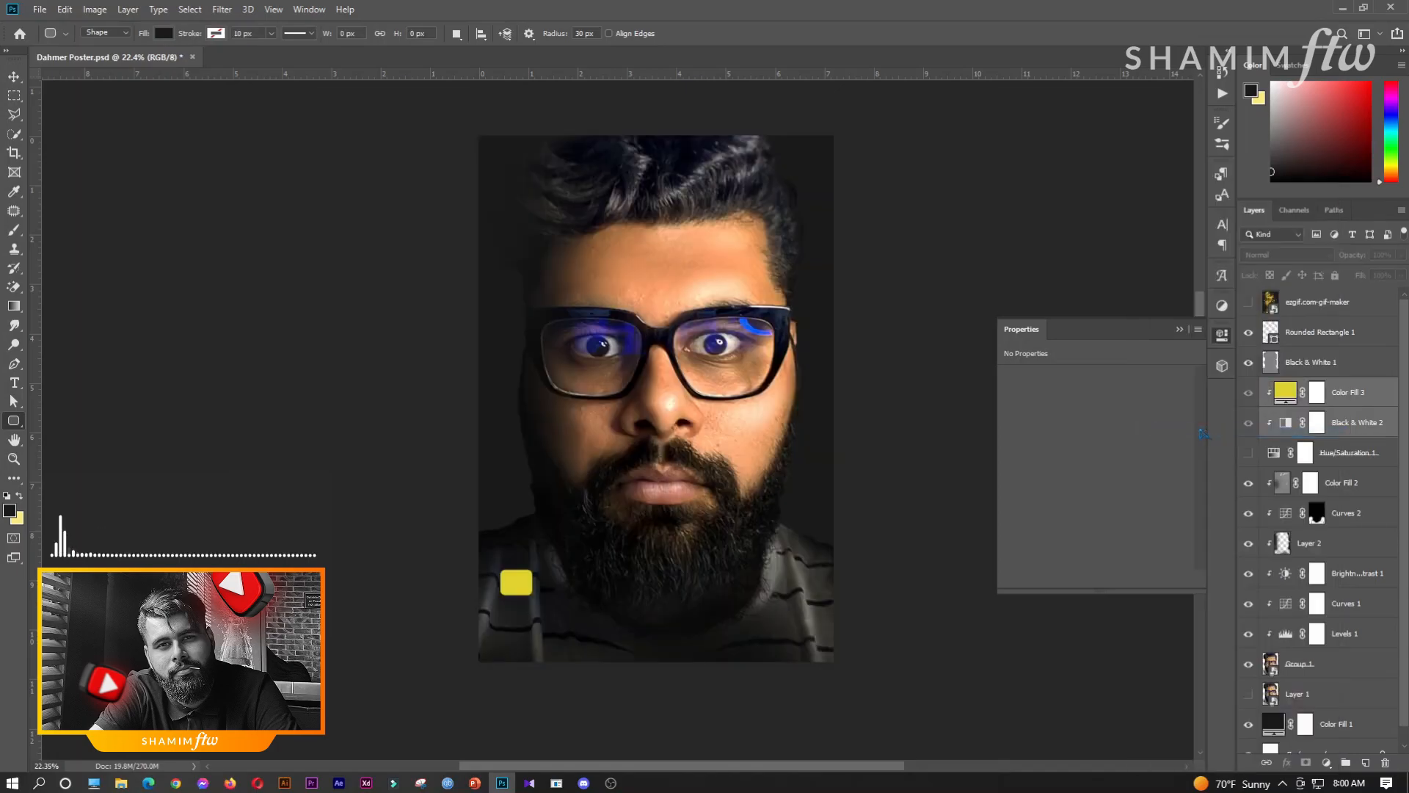
- Add a clipped Color Balance adjustment above Color Fill 2 and shift its highlights toward cyan and to -39 yellow
{"action": "left_click", "coordinate": [1327, 763]}
{"action": "left_click", "coordinate": [1331, 632]}
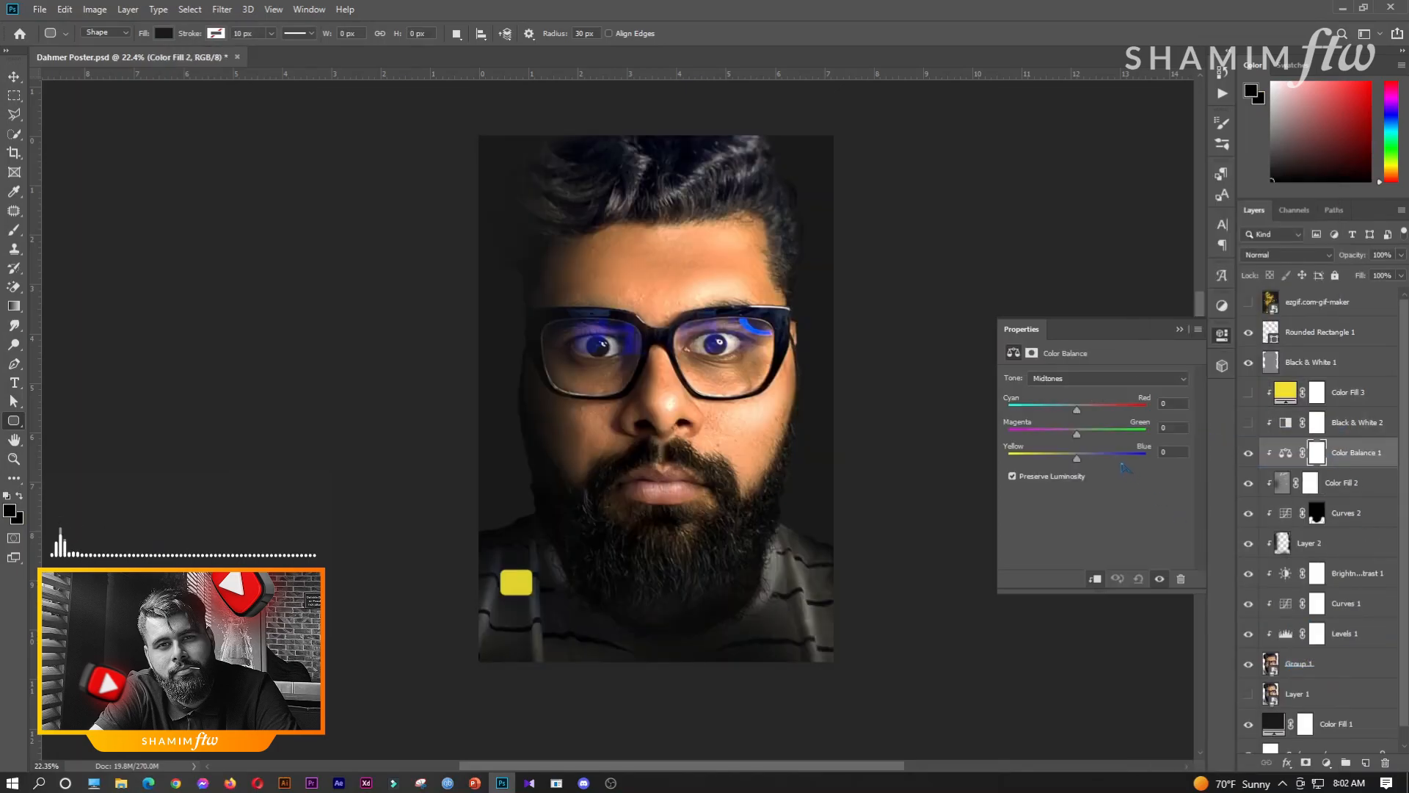
{"action": "left_click", "coordinate": [1071, 379]}
{"action": "left_click", "coordinate": [1071, 413]}
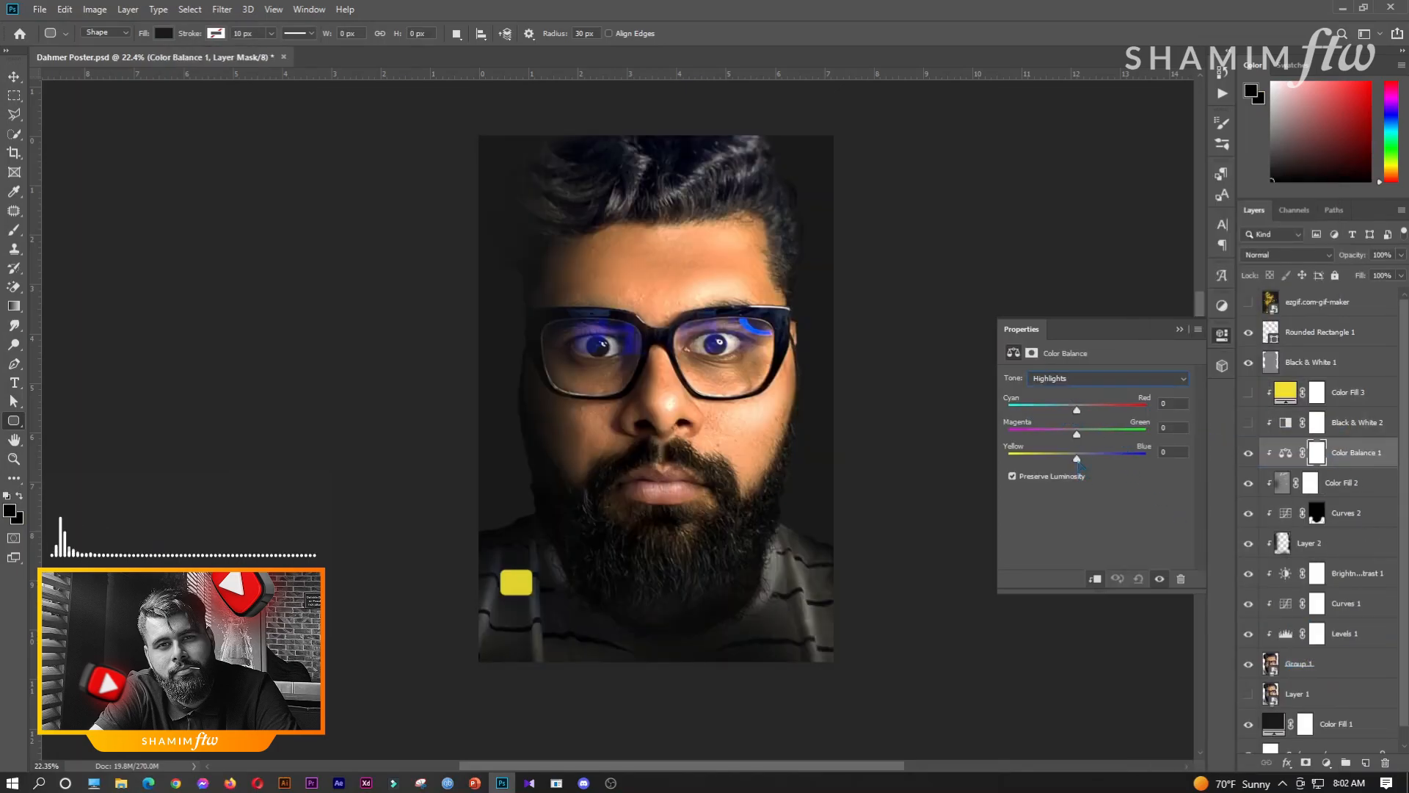
{"action": "left_click_drag", "start_coordinate": [1072, 463], "coordinate": [1058, 461]}
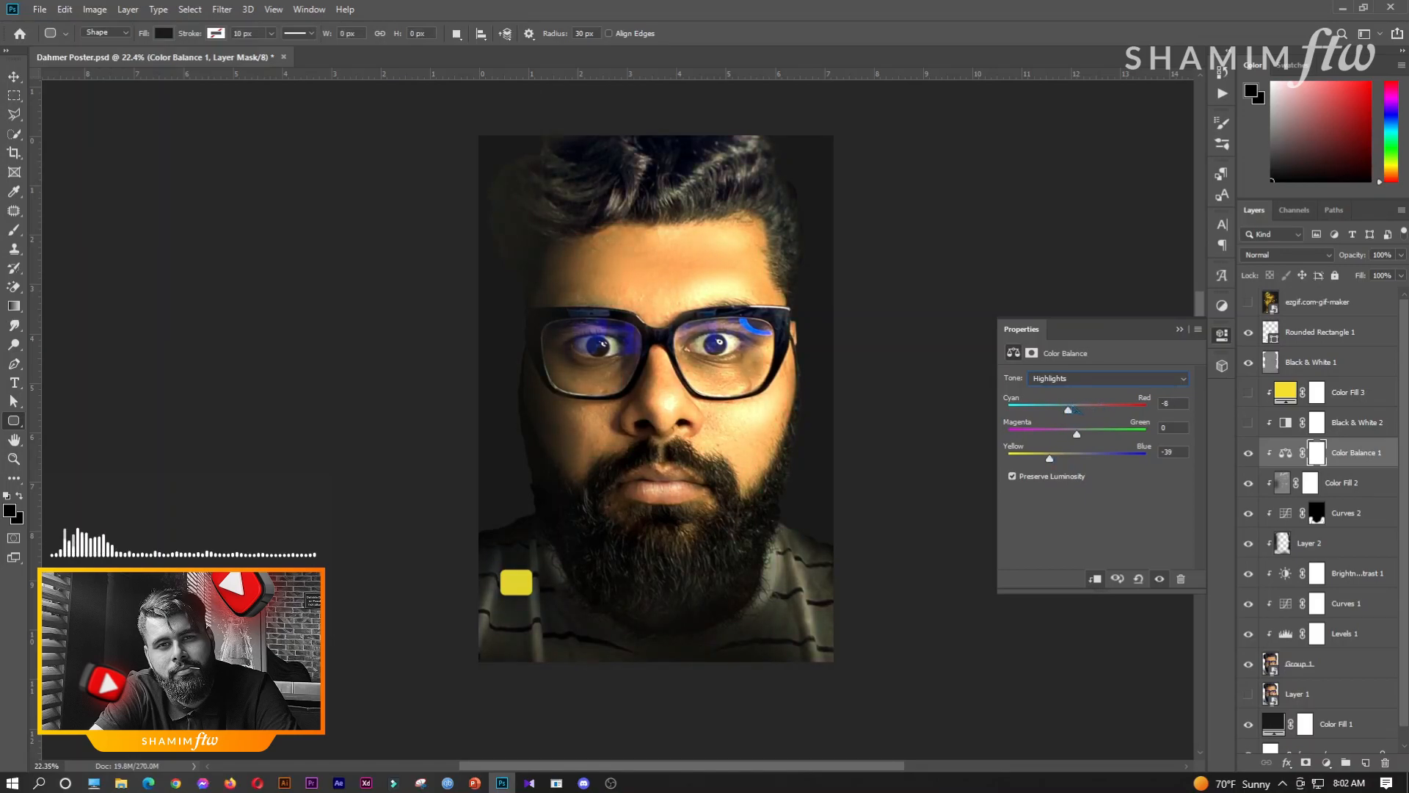
{"action": "left_click_drag", "start_coordinate": [1072, 431], "coordinate": [1047, 460]}
- Add a clipped Hue/Saturation adjustment above Color Fill 2 and raise the Yellows saturation to +53
{"action": "left_click", "coordinate": [1341, 484]}
{"action": "left_click", "coordinate": [1326, 763]}
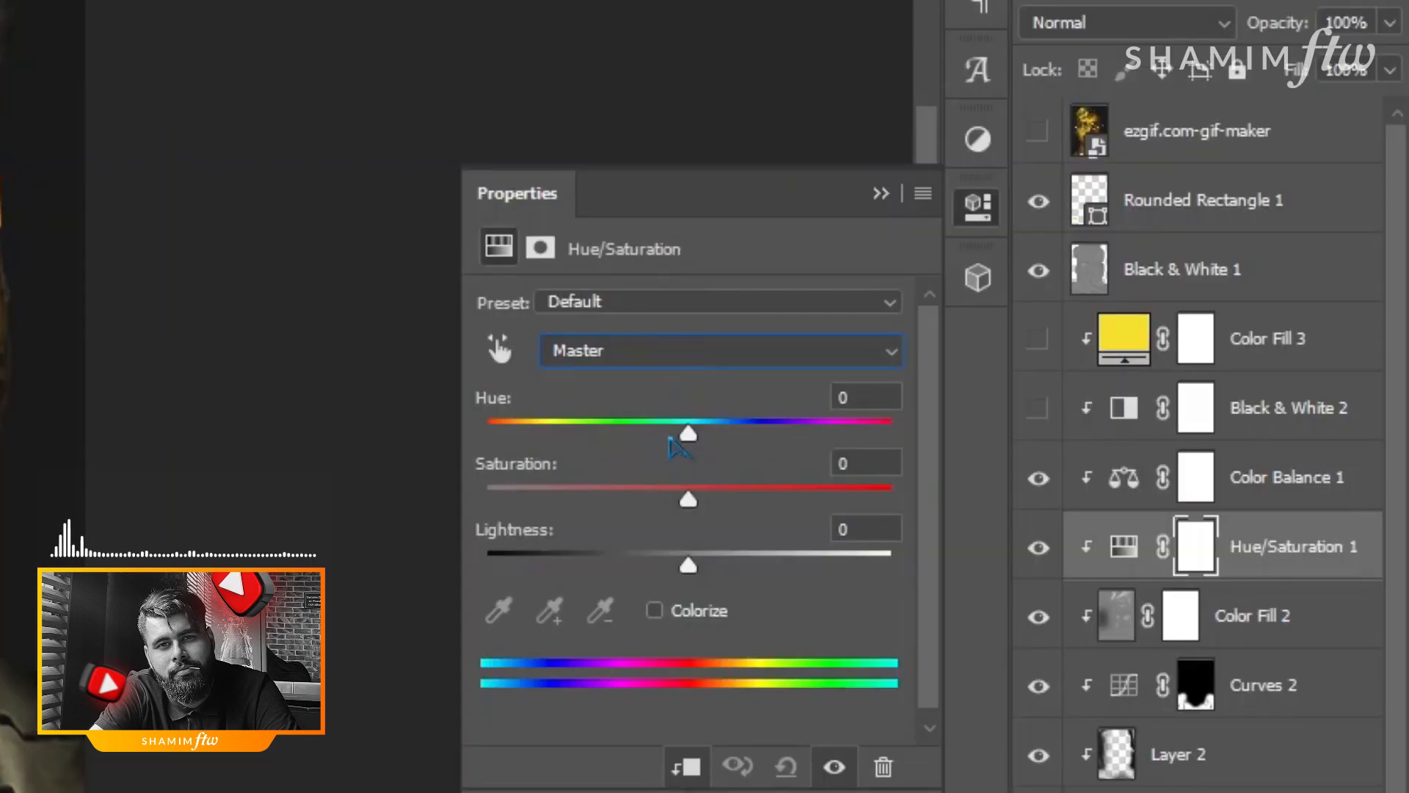
{"action": "left_click_drag", "start_coordinate": [1096, 463], "coordinate": [1067, 470]}
{"action": "left_click", "coordinate": [698, 350]}
{"action": "left_click", "coordinate": [701, 400]}
{"action": "left_click_drag", "start_coordinate": [689, 500], "coordinate": [798, 499]}
- Try shifting the hue of the Reds in Hue/Saturation 1
{"action": "left_click", "coordinate": [718, 350]}
{"action": "left_click", "coordinate": [713, 380]}
{"action": "left_click_drag", "start_coordinate": [686, 434], "coordinate": [727, 437]}
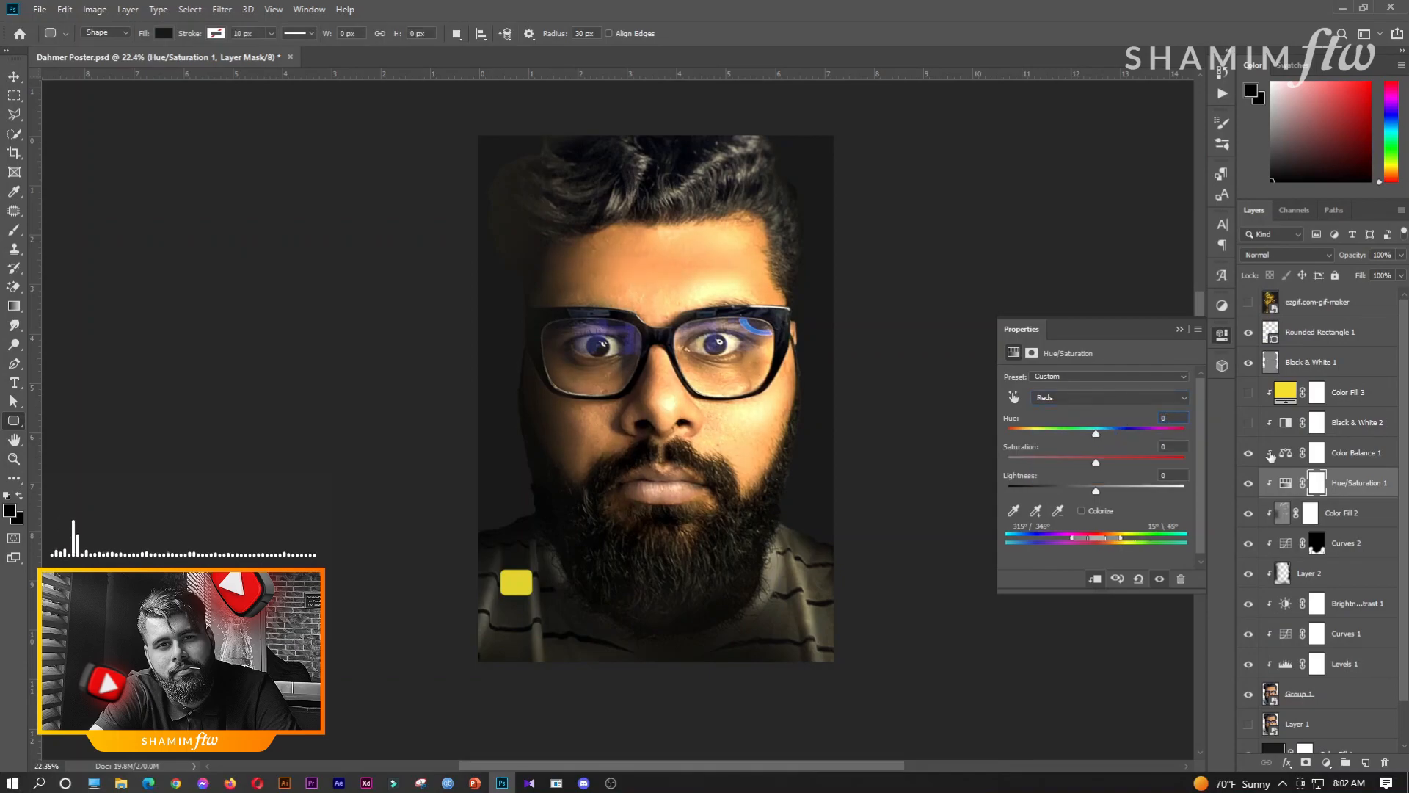
- Refine the tonal ranges of Color Balance 1, setting the midtones to +14 red and +2 green
{"action": "left_click", "coordinate": [1355, 452]}
{"action": "left_click", "coordinate": [1108, 378]}
{"action": "left_click", "coordinate": [1044, 402]}
{"action": "left_click", "coordinate": [1108, 378]}
{"action": "left_click", "coordinate": [1045, 412]}
{"action": "left_click_drag", "start_coordinate": [1077, 459], "coordinate": [1095, 411]}
{"action": "left_click", "coordinate": [1109, 378]}
{"action": "left_click", "coordinate": [1057, 389]}
{"action": "left_click", "coordinate": [1109, 378]}
{"action": "left_click", "coordinate": [1050, 401]}
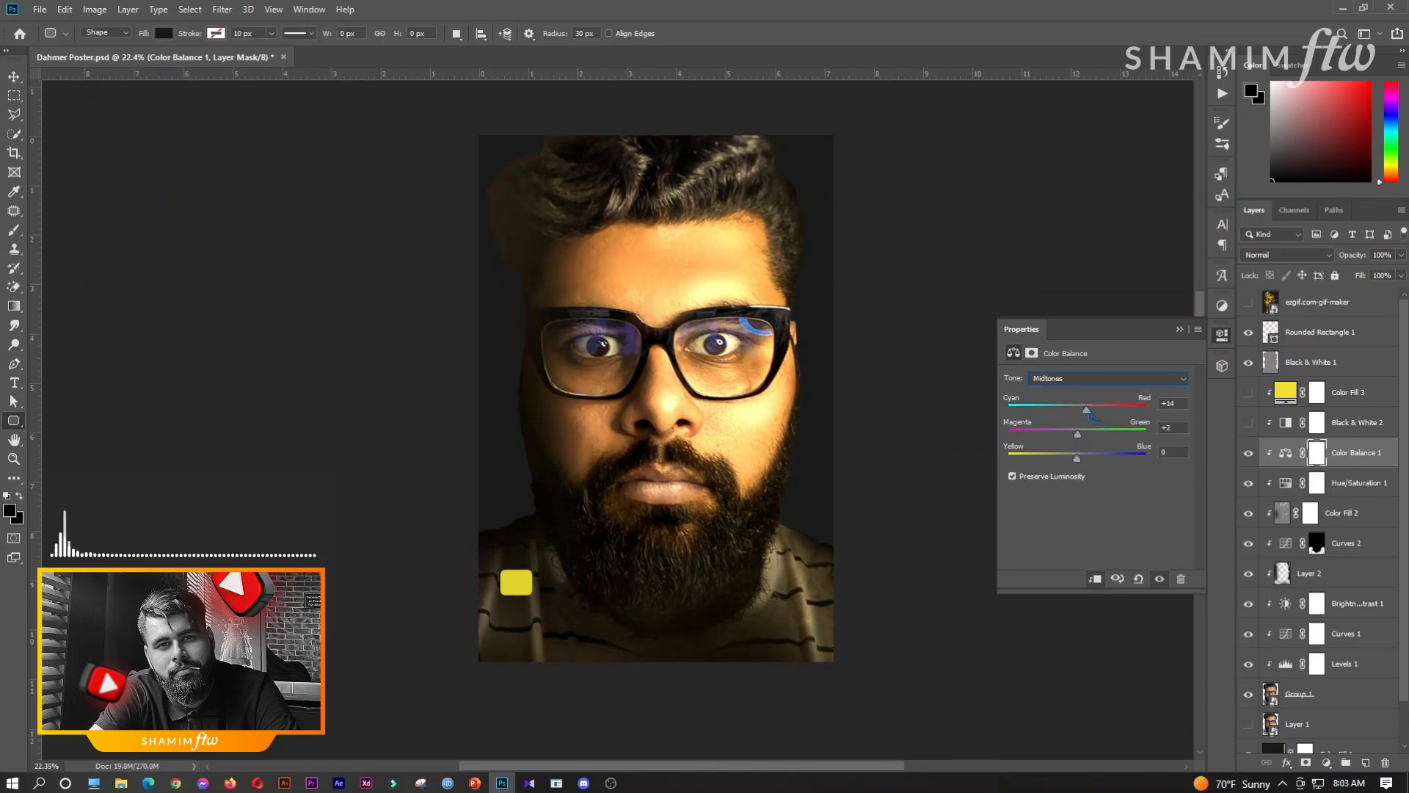
- Raise the Yellows saturation in Hue/Saturation 1 to +60 and compare the portrait with the reference poster
{"action": "left_click", "coordinate": [1285, 482]}
{"action": "left_click", "coordinate": [1109, 397]}
{"action": "left_click", "coordinate": [1057, 424]}
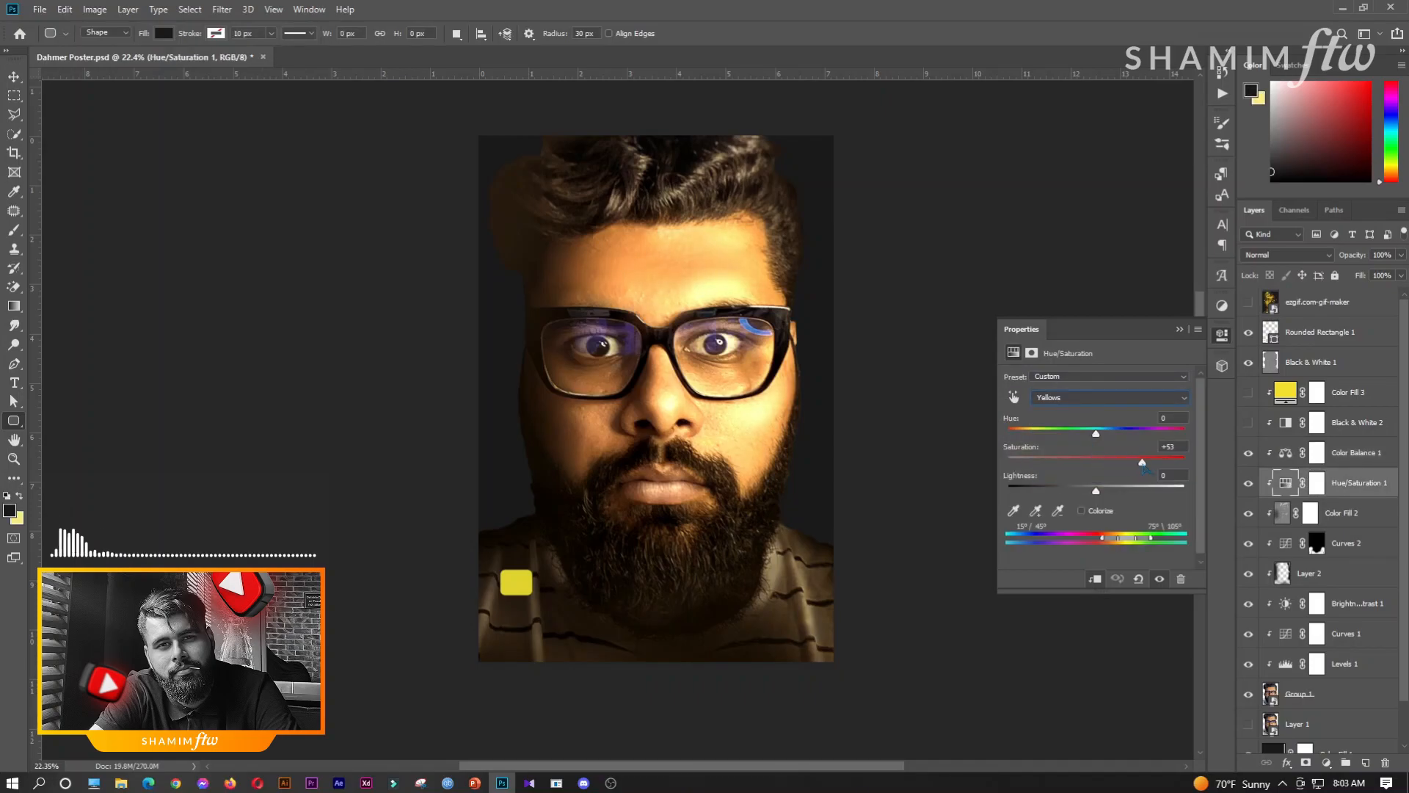
{"action": "left_click", "coordinate": [1250, 300]}
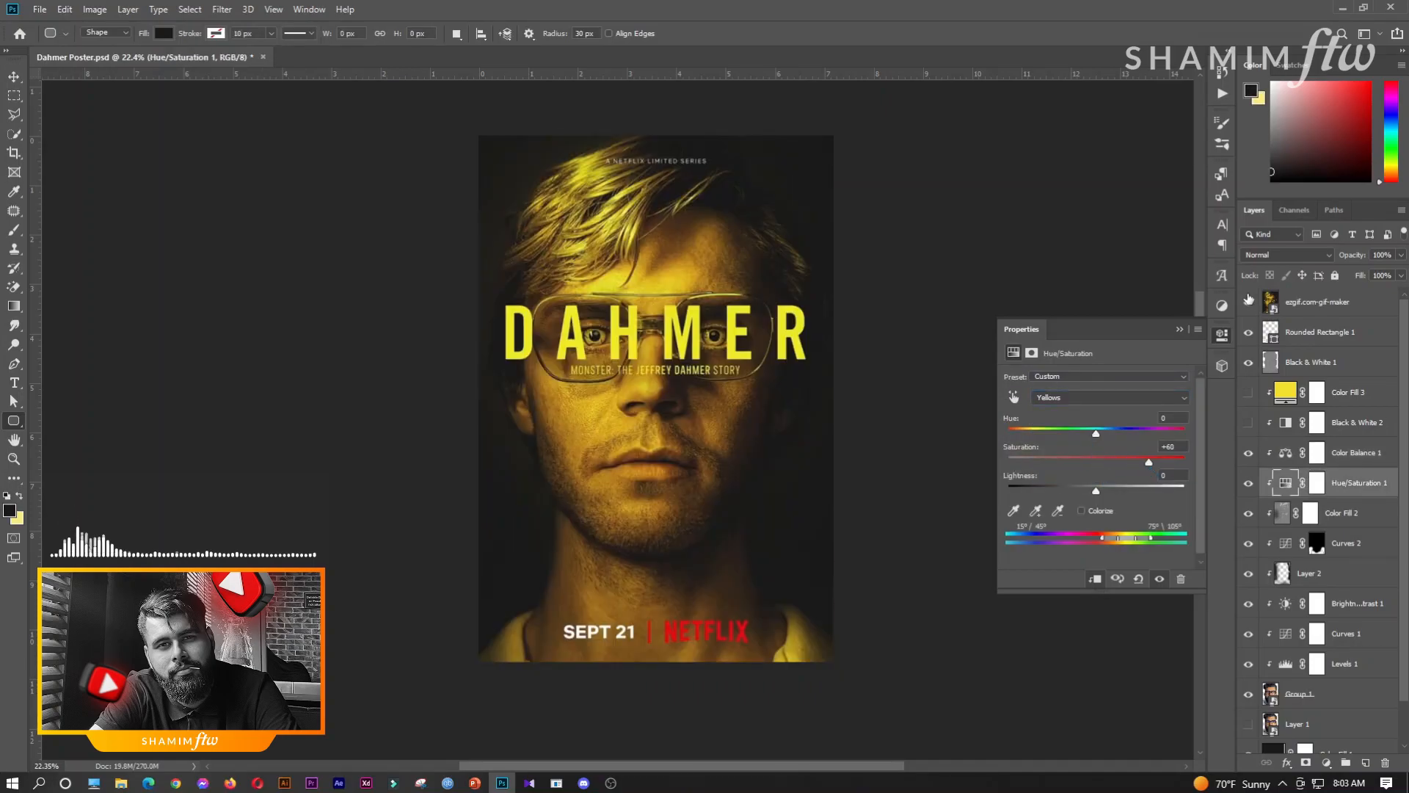
{"action": "left_click", "coordinate": [1248, 301]}
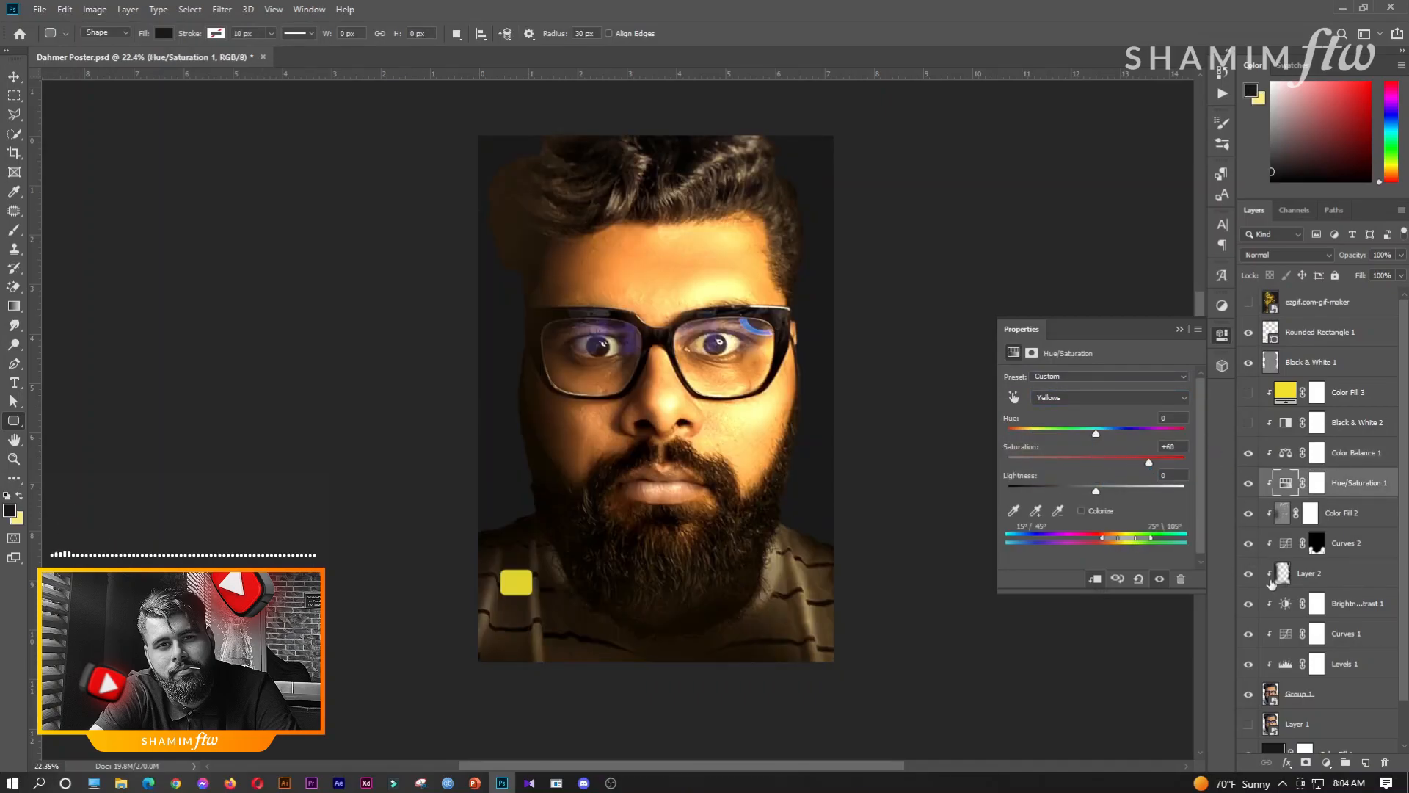
- Set the contrast of Brightness/Contrast 1 to -50 and lower its brightness to about -70
{"action": "left_click", "coordinate": [1285, 607]}
{"action": "left_click_drag", "start_coordinate": [1094, 447], "coordinate": [1008, 448]}
{"action": "left_click_drag", "start_coordinate": [1082, 420], "coordinate": [1052, 420]}
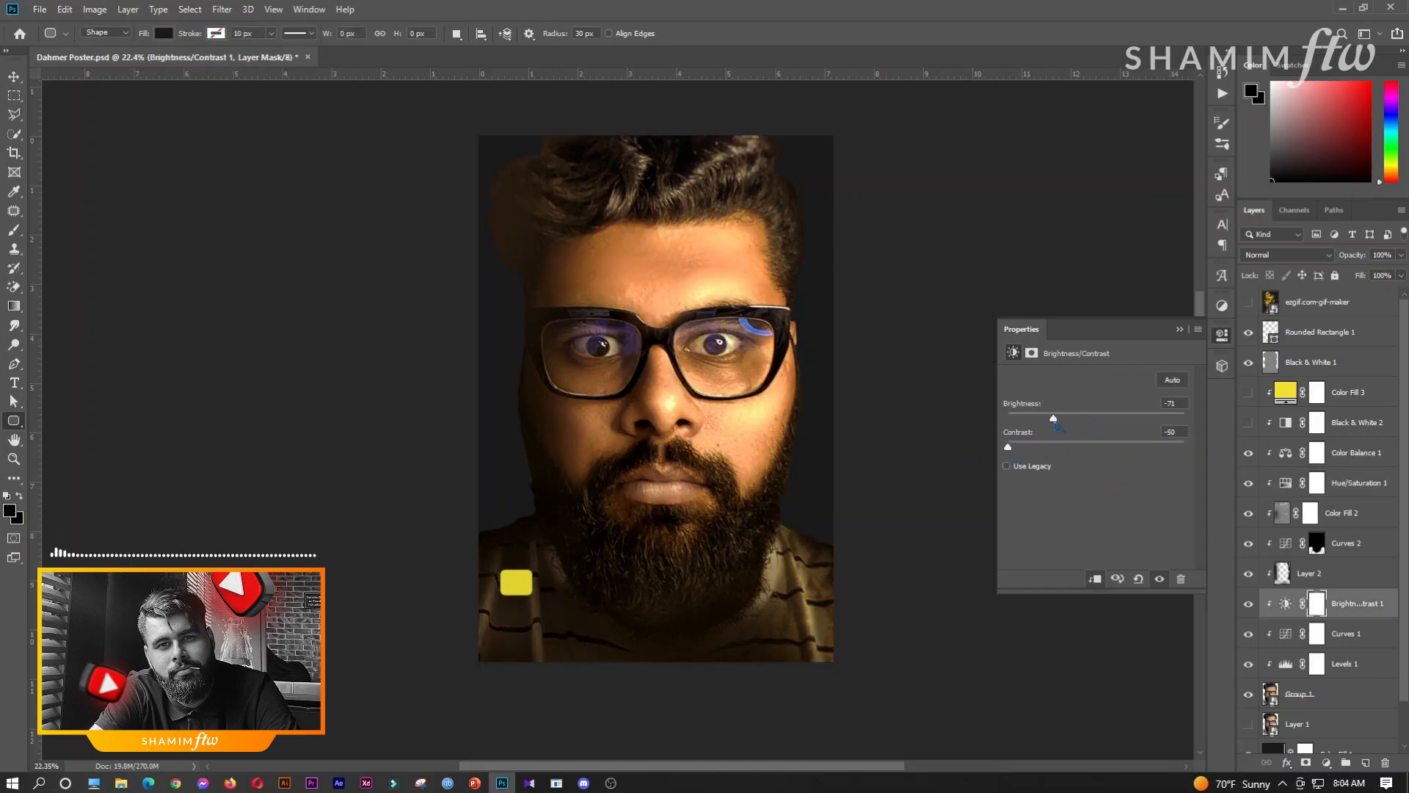
- Check the effect of Color Fill 2 on the portrait and reduce its opacity to 65%
{"action": "left_click", "coordinate": [1248, 514]}
{"action": "left_click", "coordinate": [1249, 515]}
{"action": "left_click", "coordinate": [1249, 515]}
{"action": "left_click", "coordinate": [1249, 514]}
{"action": "left_click", "coordinate": [1342, 513]}
{"action": "left_click", "coordinate": [1401, 256]}
{"action": "left_click_drag", "start_coordinate": [1401, 273], "coordinate": [1335, 276]}
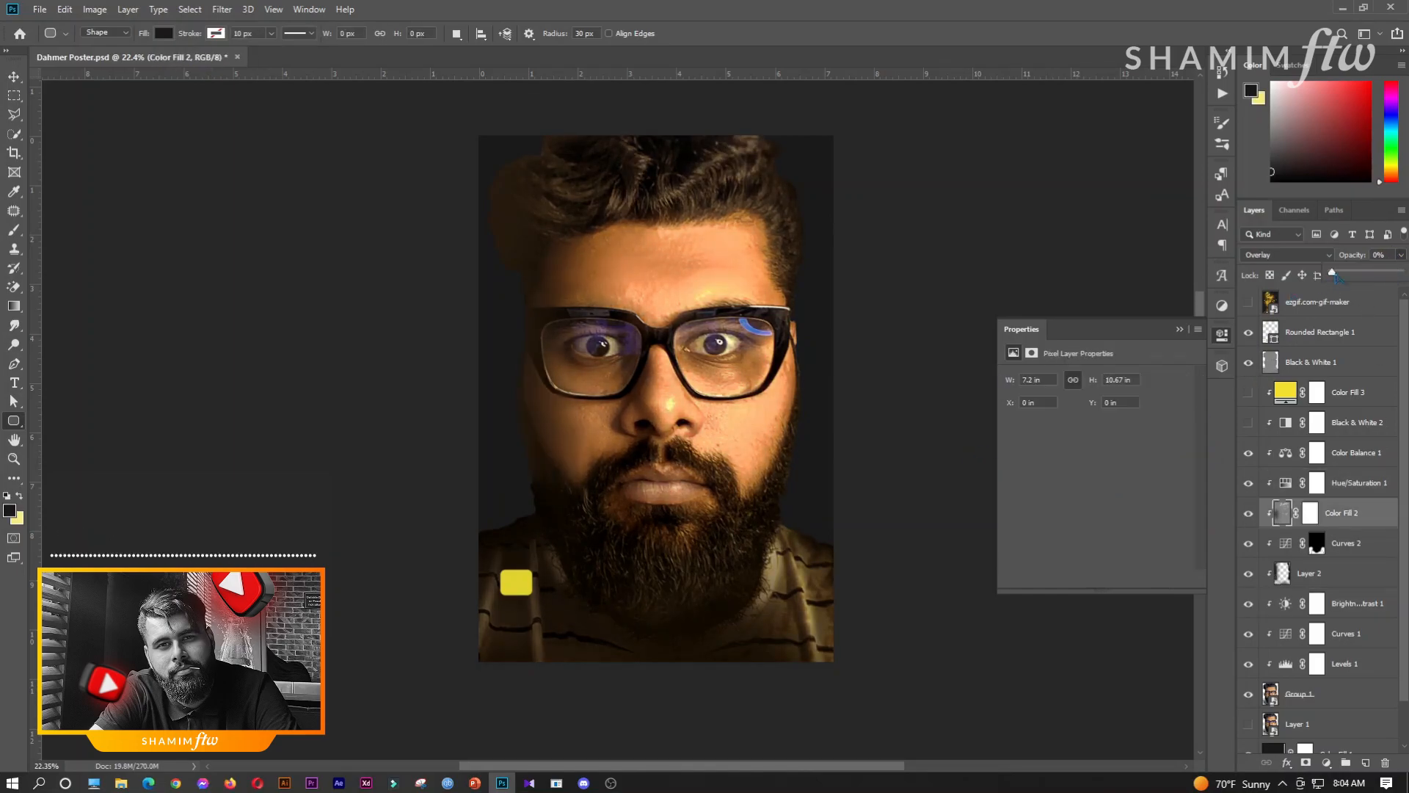
- Try Color Fill 3 over the portrait at 58% opacity and compare it with the reference poster
{"action": "left_click", "coordinate": [1248, 392]}
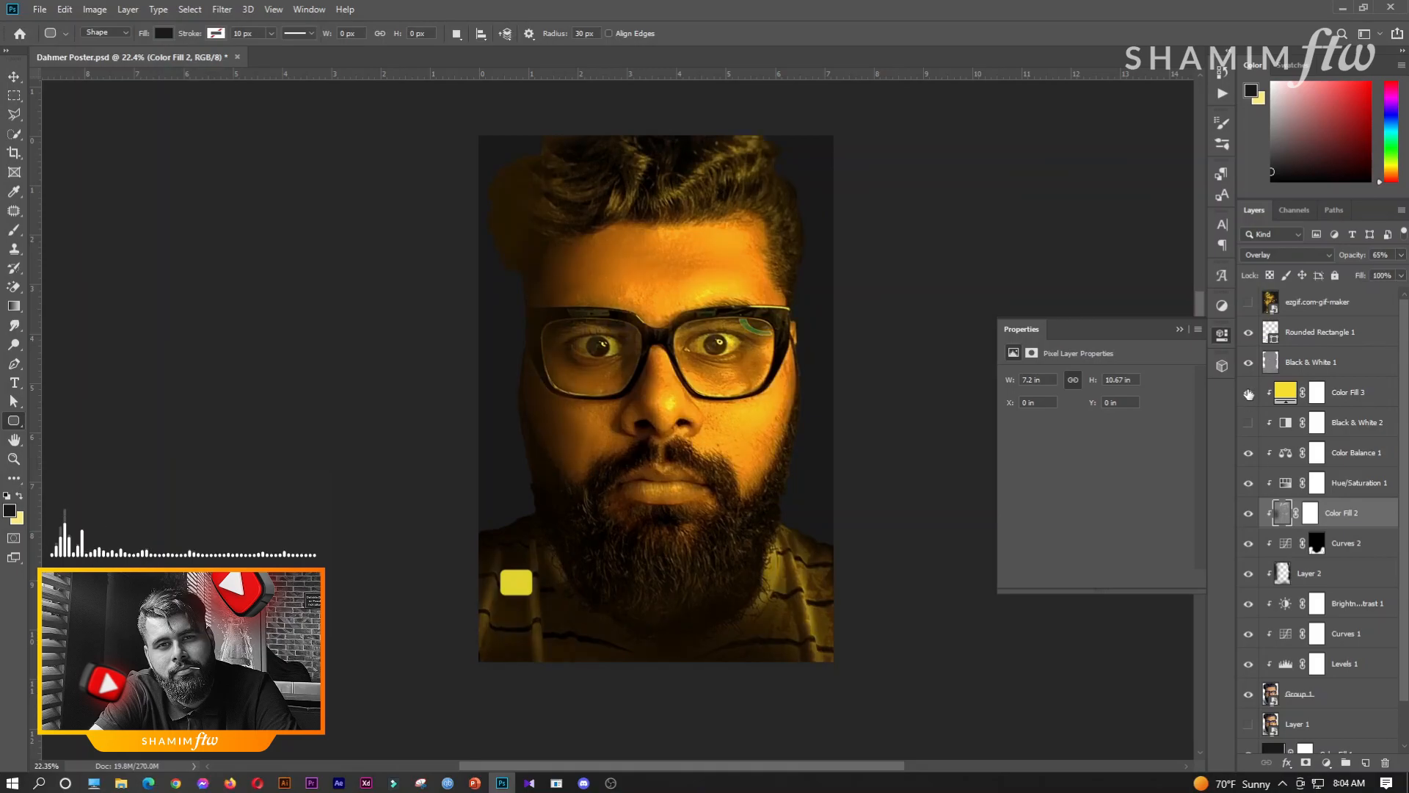
{"action": "left_click", "coordinate": [1348, 392]}
{"action": "left_click", "coordinate": [1401, 255]}
{"action": "left_click_drag", "start_coordinate": [1401, 273], "coordinate": [1371, 274]}
{"action": "left_click", "coordinate": [1249, 302]}
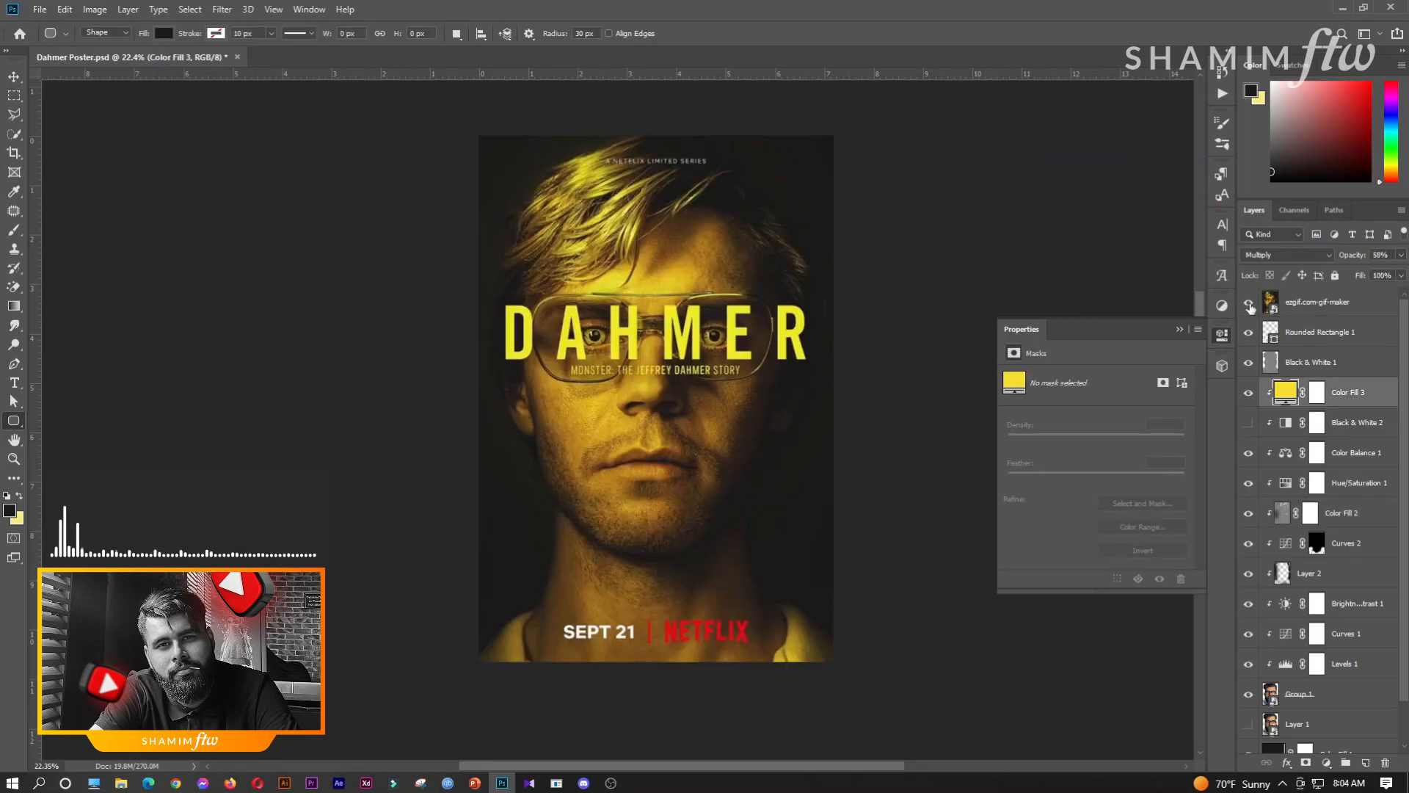
{"action": "left_click", "coordinate": [1250, 305]}
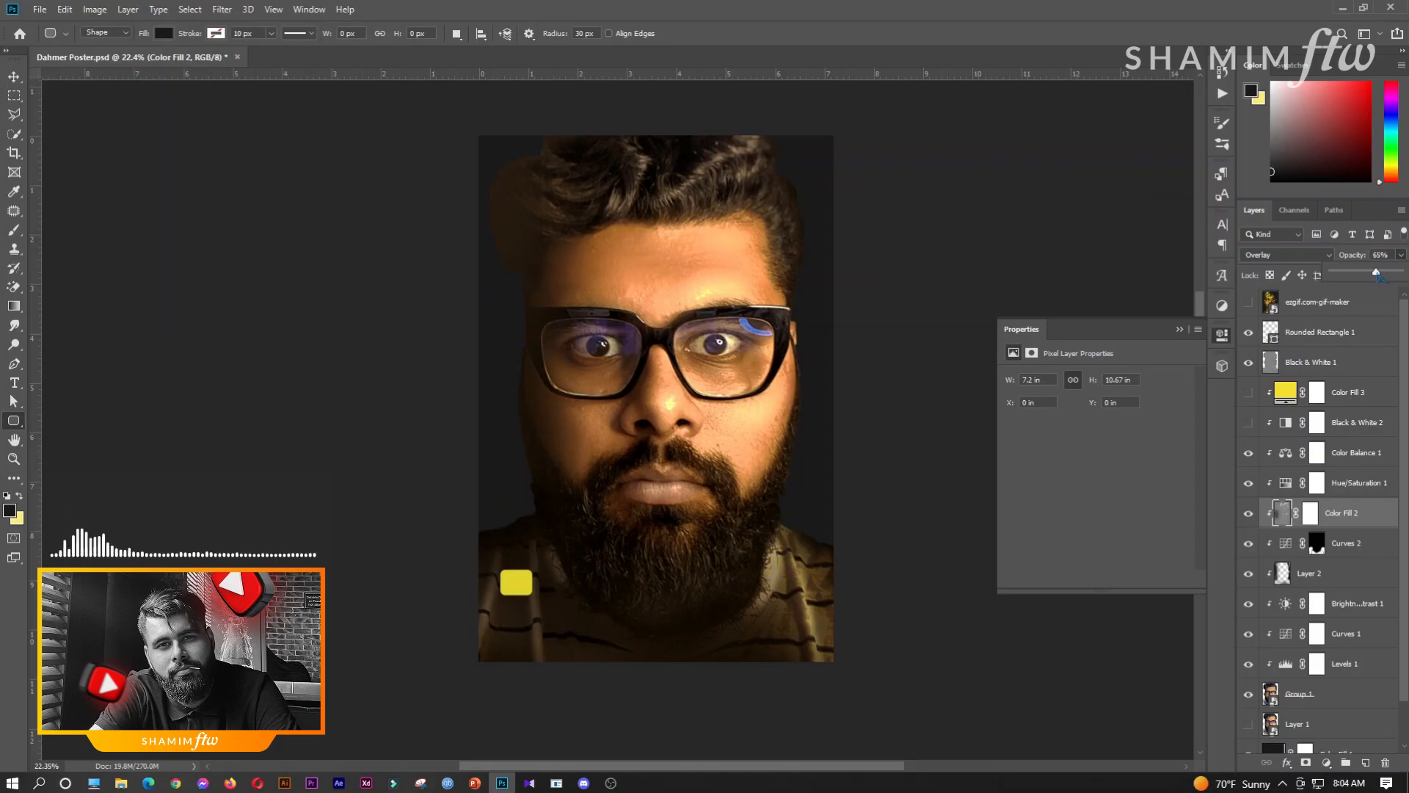
- Show the yellow Color Fill 3, set its opacity to 58% and check the grading against the reference poster
{"action": "left_click", "coordinate": [1254, 424]}
{"action": "left_click", "coordinate": [1248, 392]}
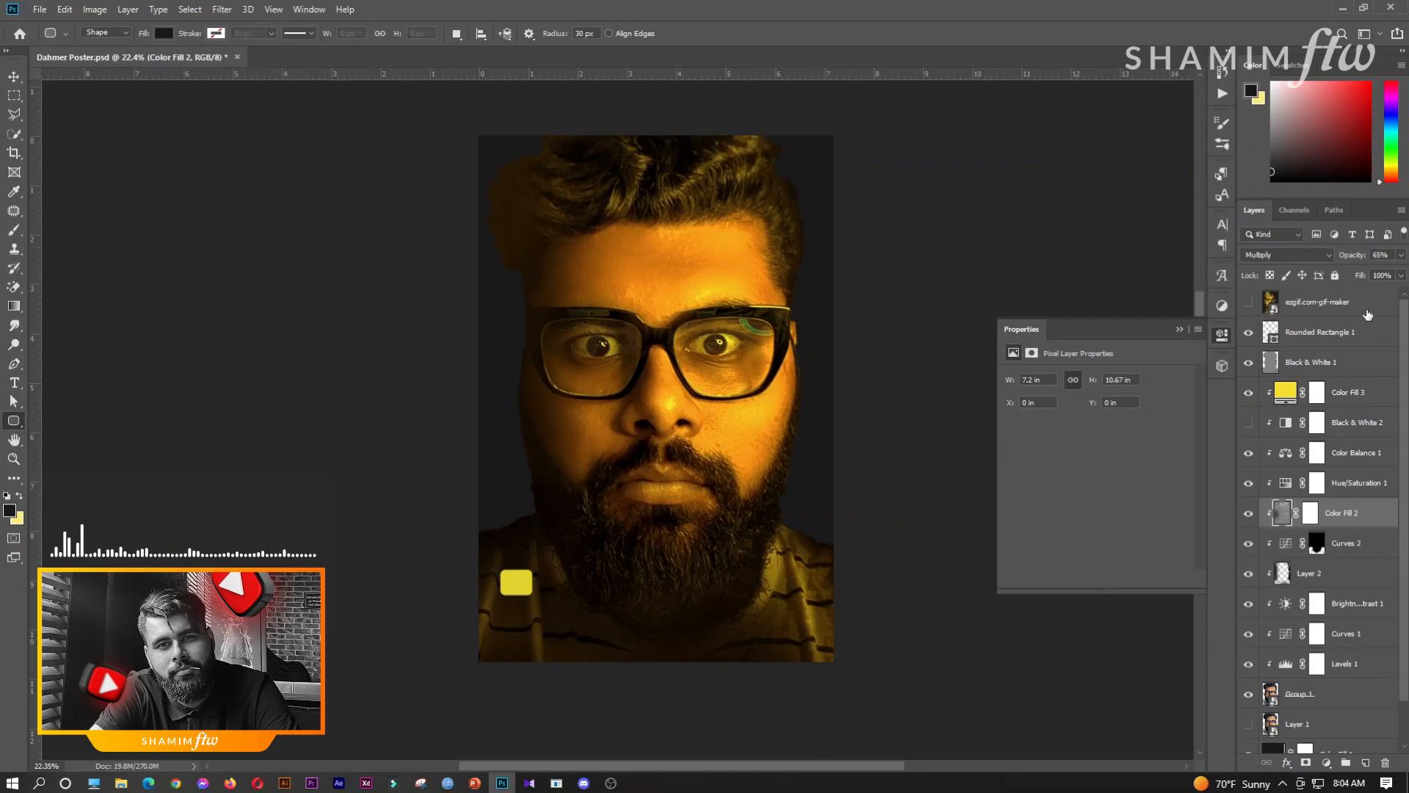
{"action": "left_click", "coordinate": [1349, 392]}
{"action": "left_click_drag", "start_coordinate": [1401, 254], "coordinate": [1368, 276]}
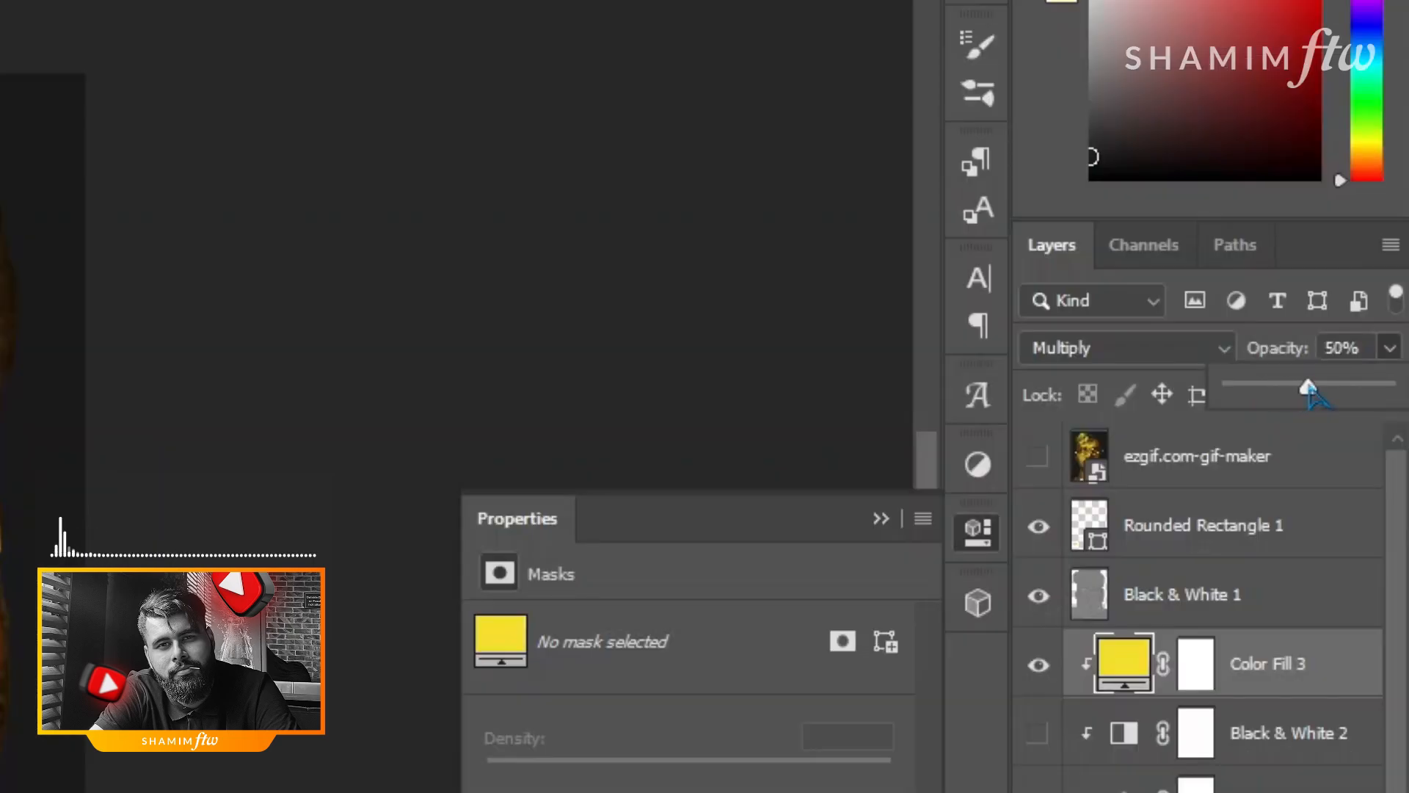
{"action": "left_click_drag", "start_coordinate": [1316, 396], "coordinate": [1327, 397]}
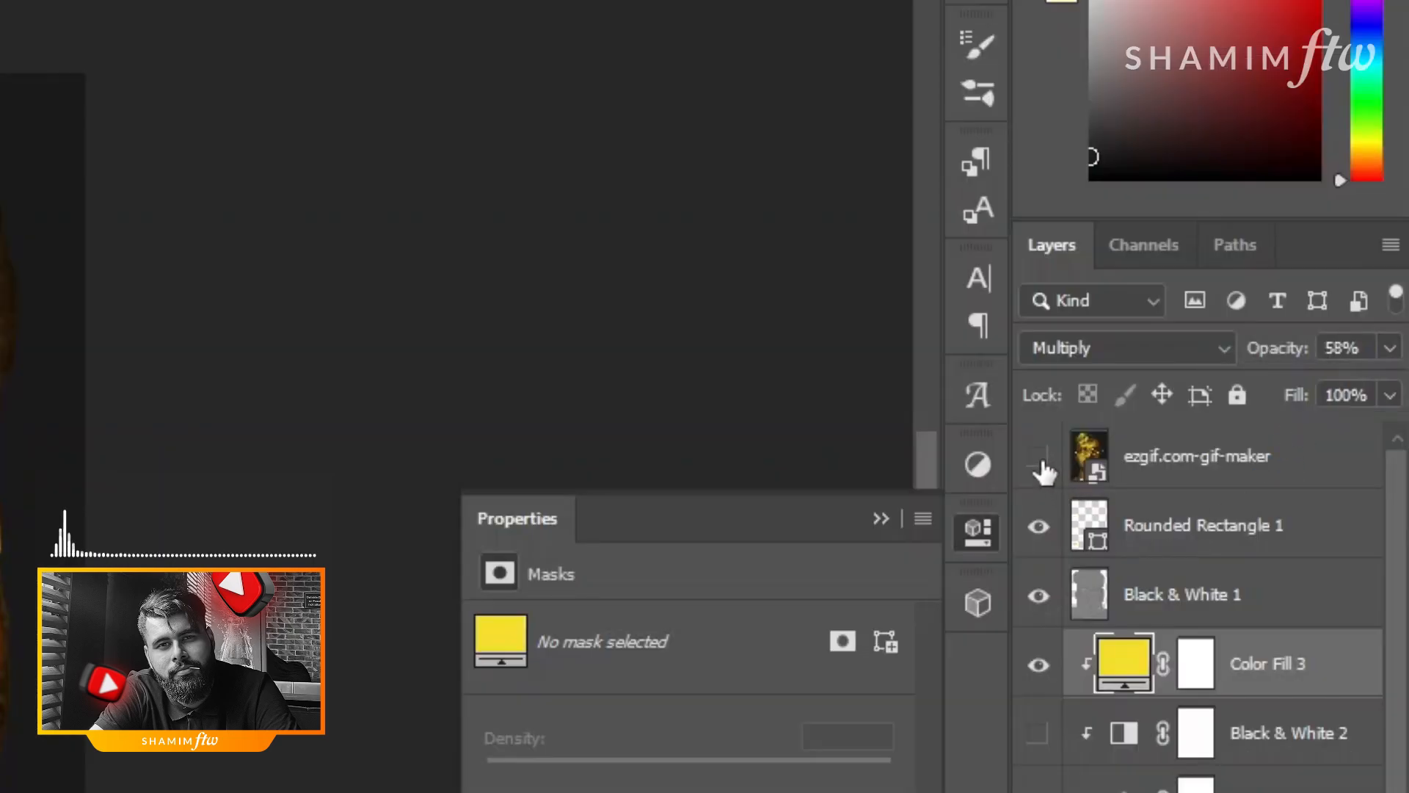
{"action": "left_click", "coordinate": [1037, 456]}
{"action": "left_click", "coordinate": [1249, 303]}
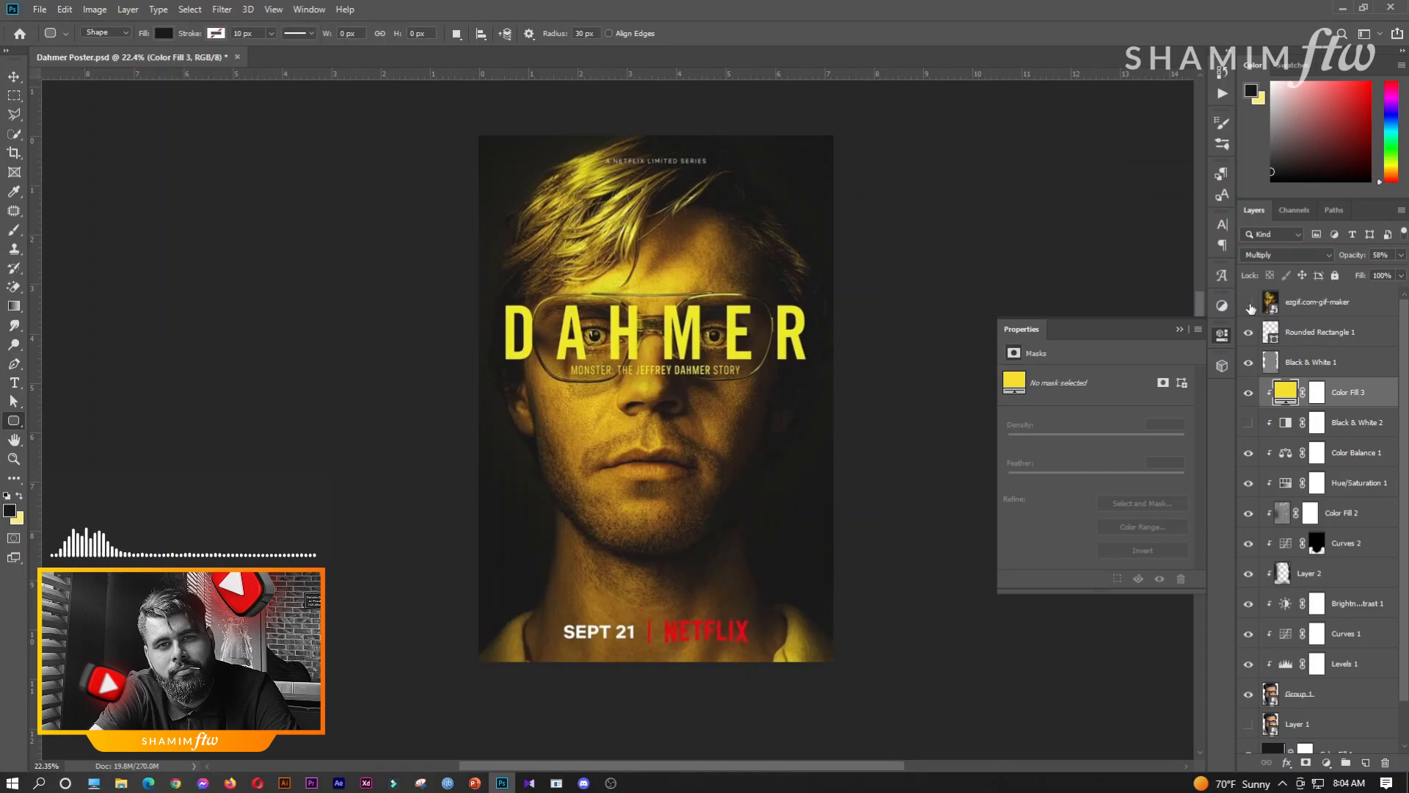
{"action": "left_click", "coordinate": [1249, 303]}
{"action": "left_click", "coordinate": [1249, 303]}
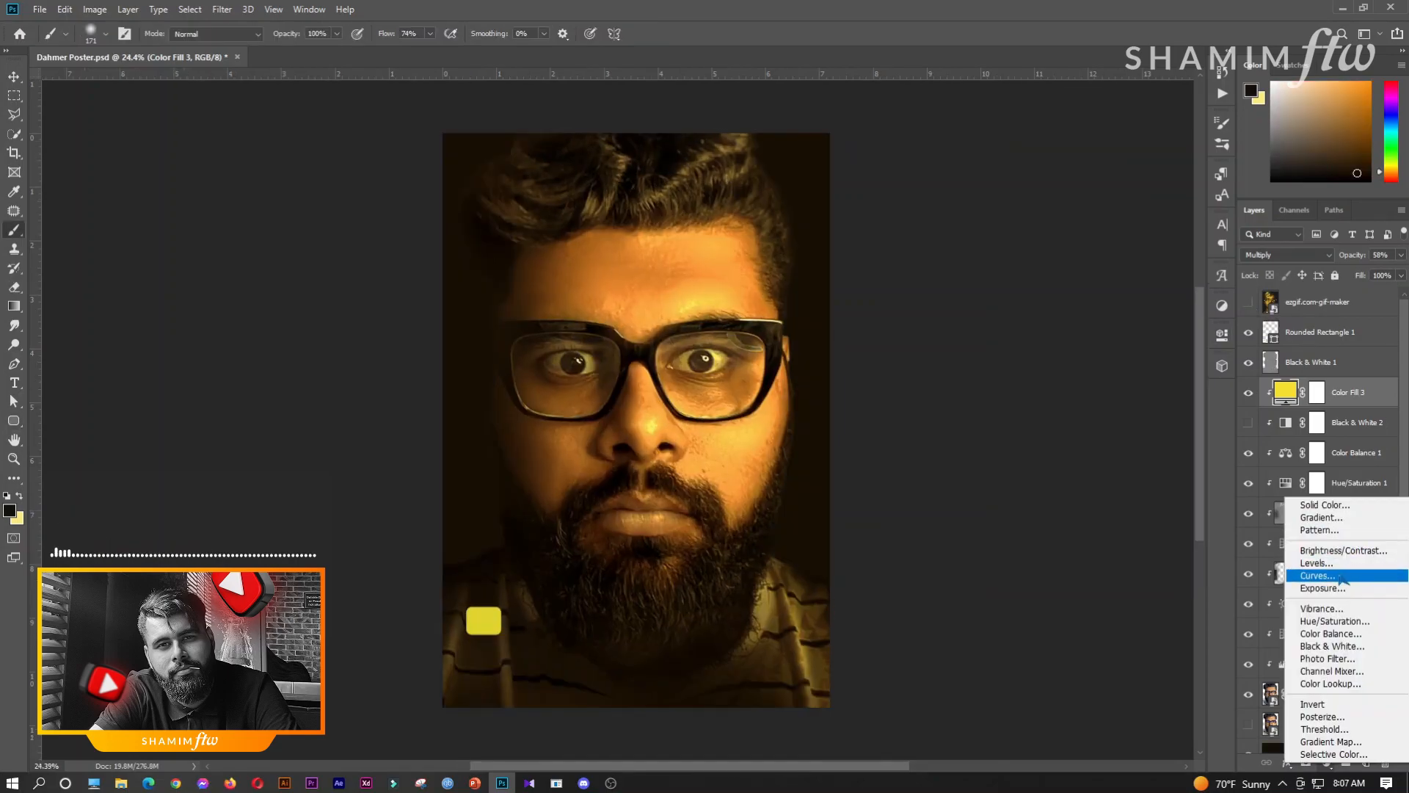
- Add a Curves adjustment above Color Fill 3, slightly lifting its black point and lowering its highlight end
{"action": "left_click", "coordinate": [1274, 575]}
{"action": "left_click_drag", "start_coordinate": [1057, 536], "coordinate": [1030, 547]}
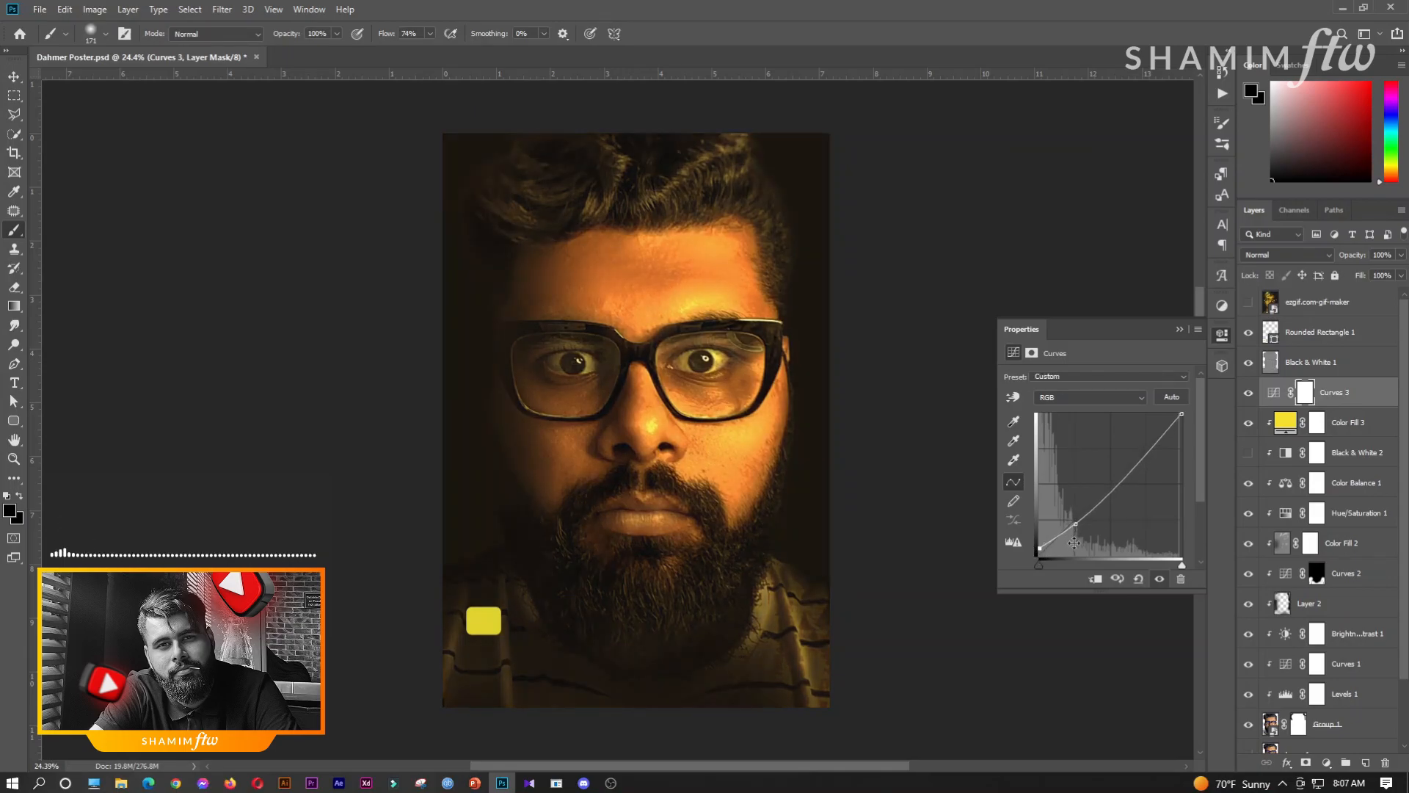
{"action": "left_click_drag", "start_coordinate": [1182, 416], "coordinate": [1182, 420]}
{"action": "left_click_drag", "start_coordinate": [1077, 522], "coordinate": [1033, 543]}
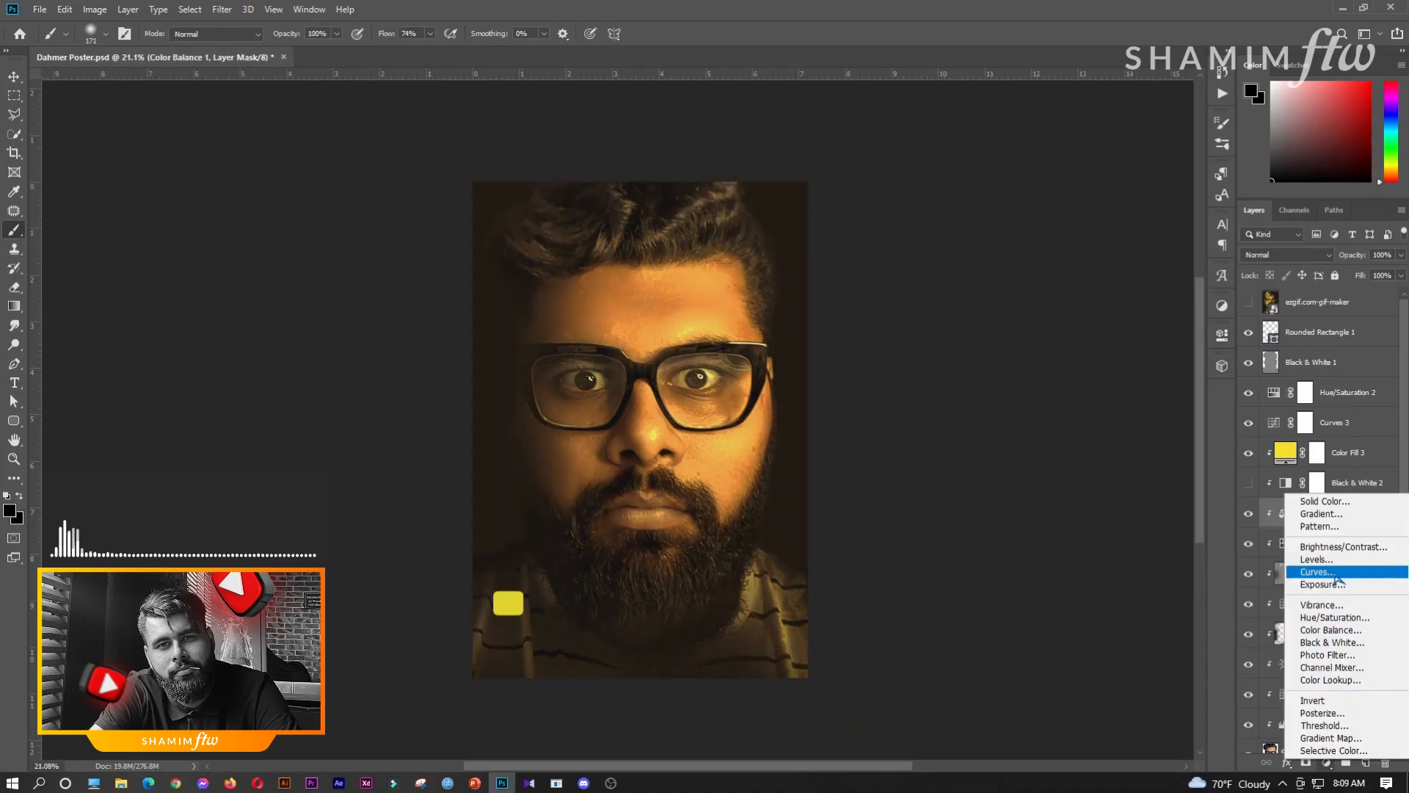
- Add a clipped Exposure adjustment above Color Balance 1 with exposure -0.28, offset +0.0042 and gamma correction 0.90
{"action": "left_click", "coordinate": [1335, 570]}
{"action": "left_click_drag", "start_coordinate": [1095, 472], "coordinate": [1098, 443]}
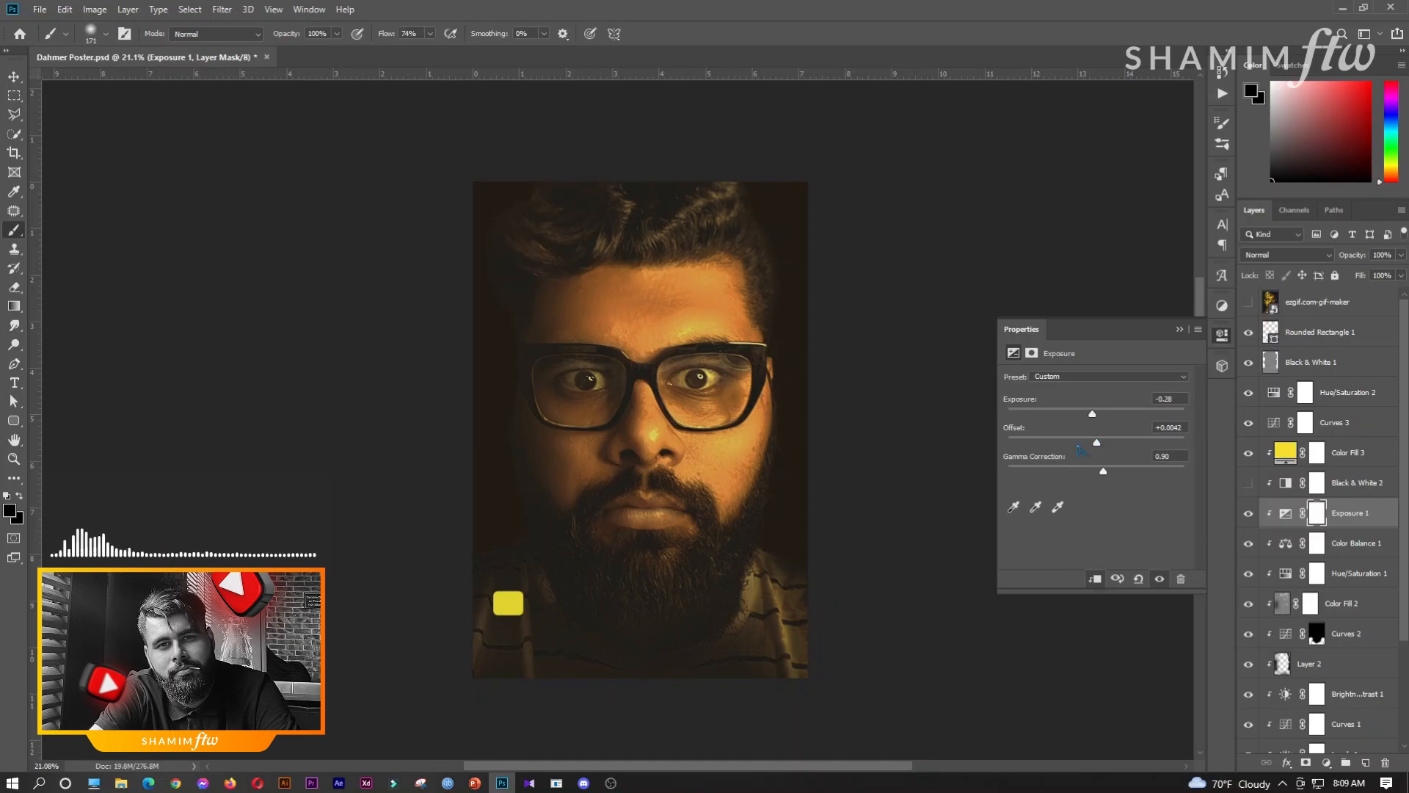
{"action": "left_click", "coordinate": [1179, 331]}
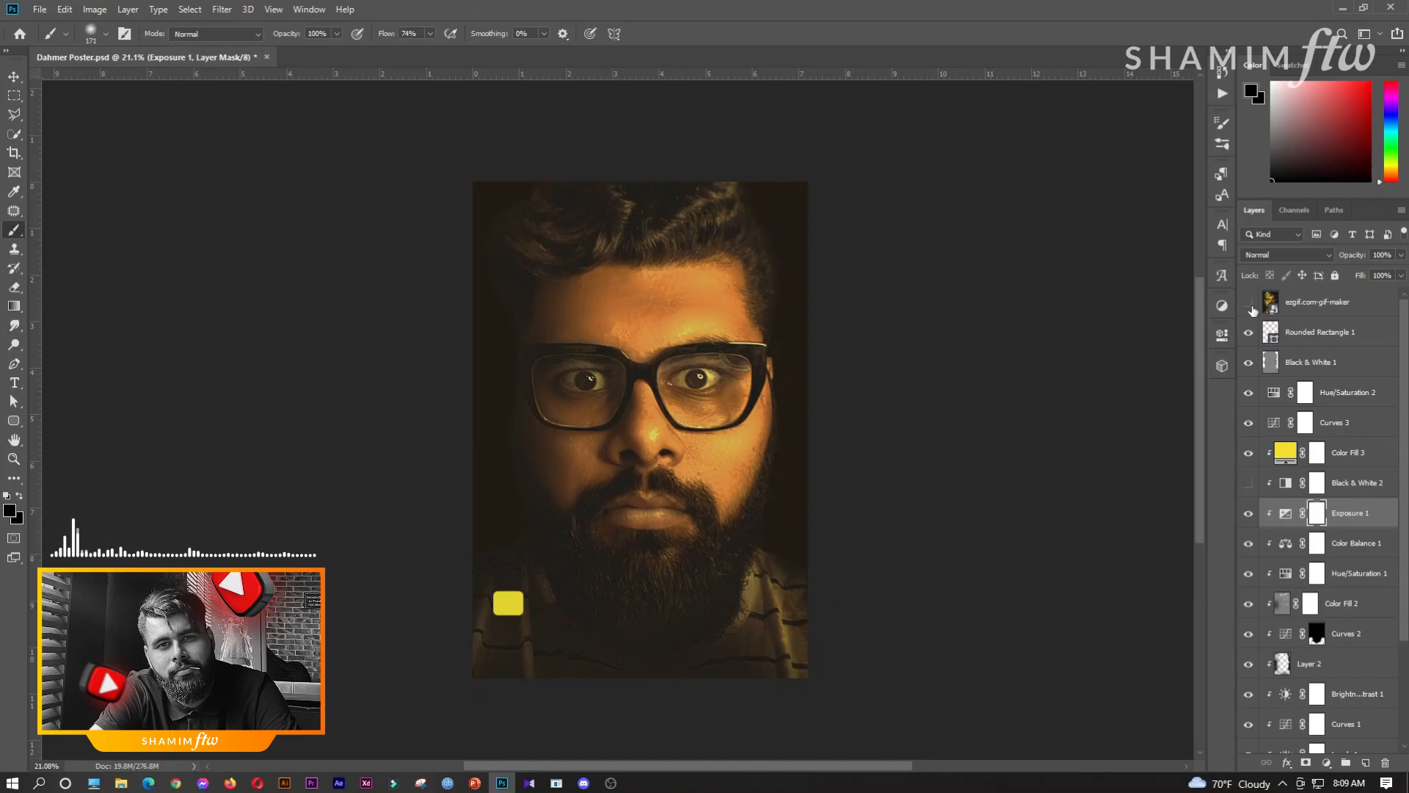
- Compare the portrait with the reference poster and examine the effect and fill colour of Color Fill 3
{"action": "left_click", "coordinate": [1250, 304]}
{"action": "left_click", "coordinate": [1249, 304]}
{"action": "left_click", "coordinate": [1248, 453]}
{"action": "left_click", "coordinate": [1247, 453]}
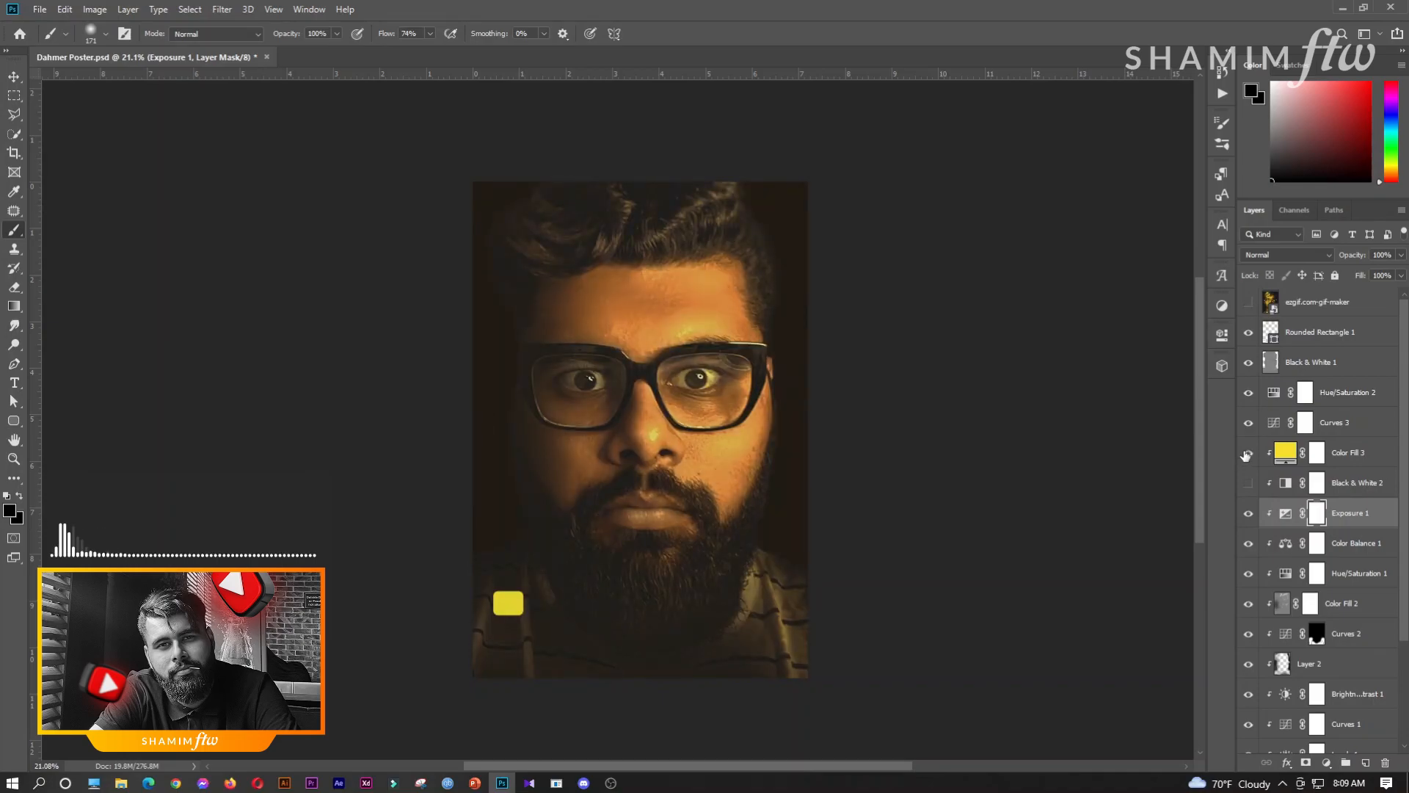
{"action": "double_click", "coordinate": [1287, 454]}
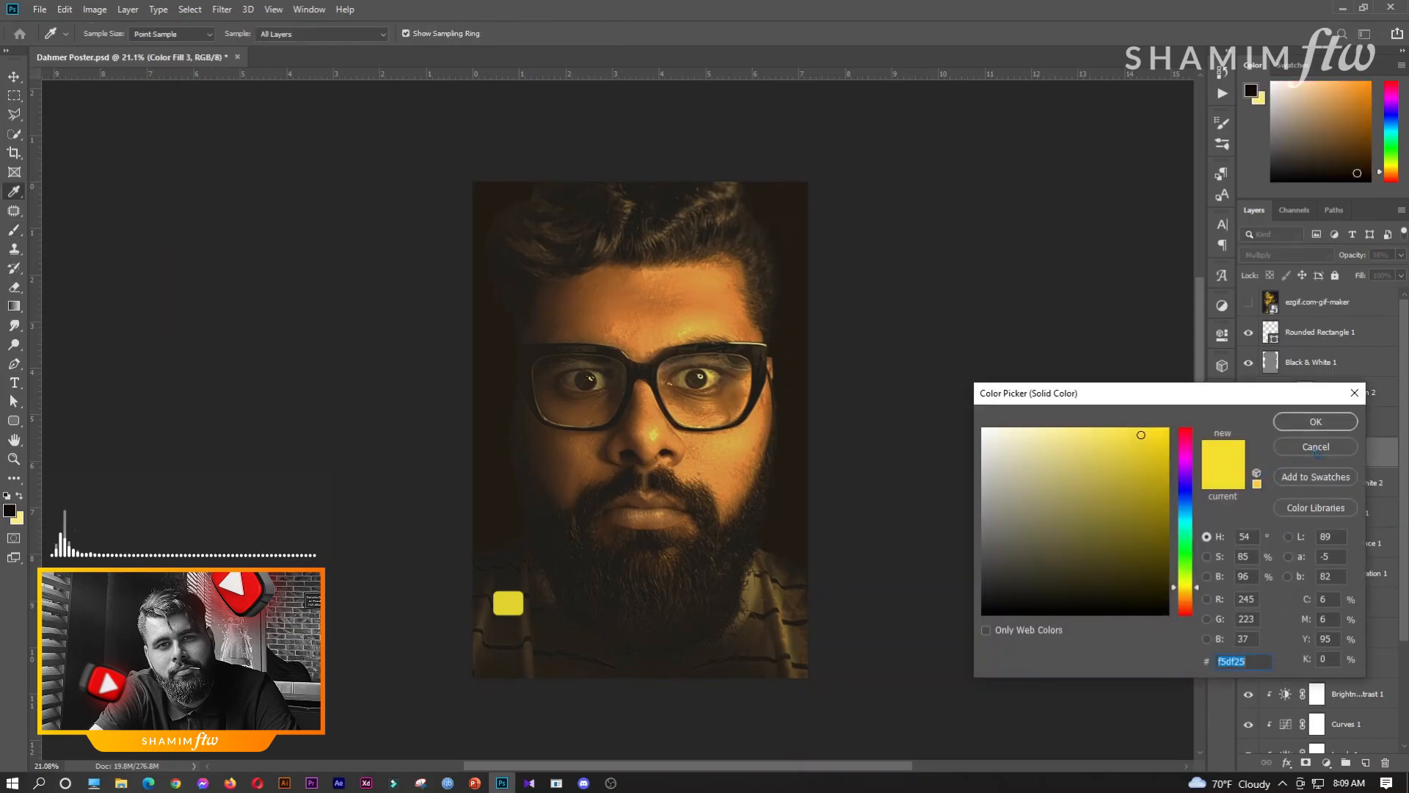
{"action": "left_click", "coordinate": [1303, 424]}
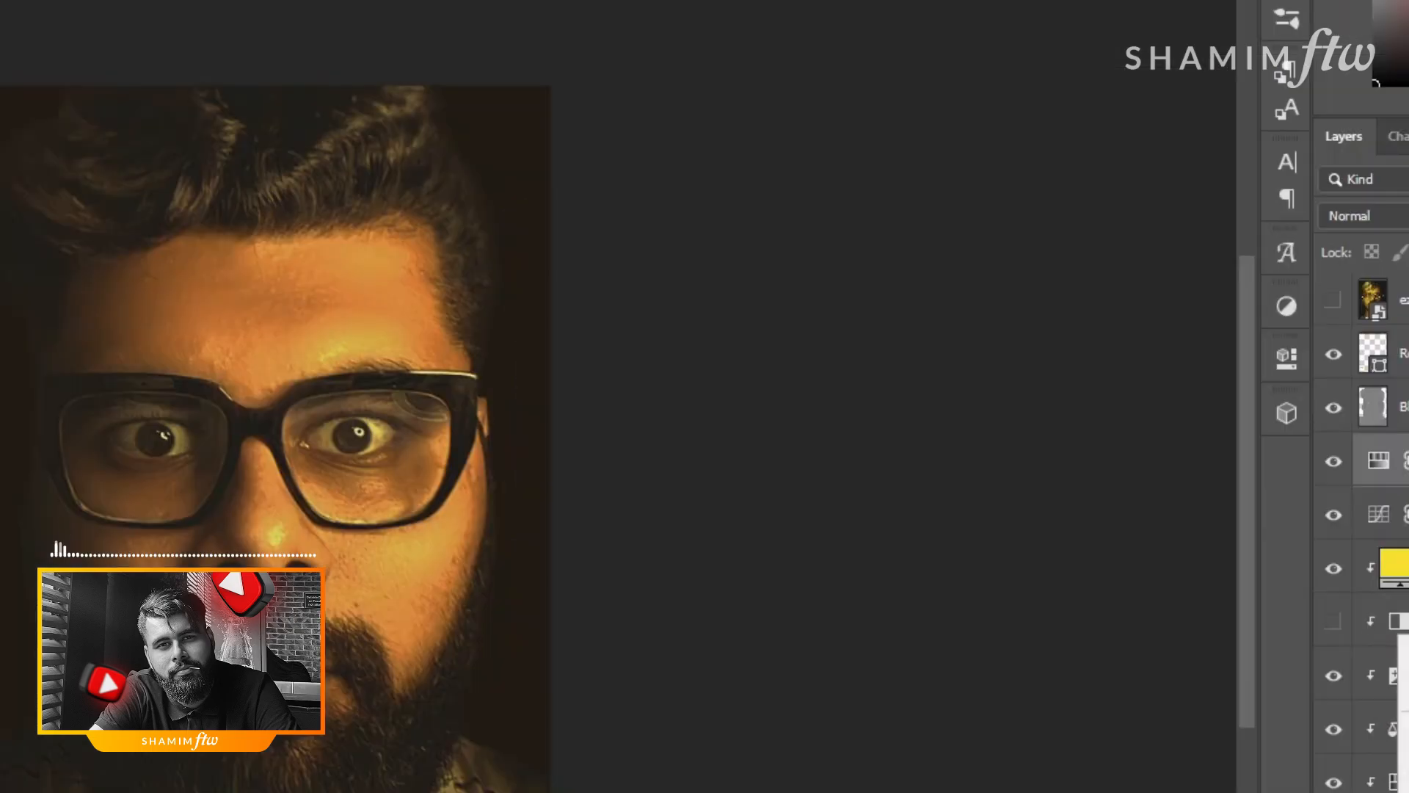
- Add a Hue/Saturation adjustment above Hue/Saturation 2, set the Reds hue to +7 and compare with the reference poster
{"action": "double_click", "coordinate": [1274, 392]}
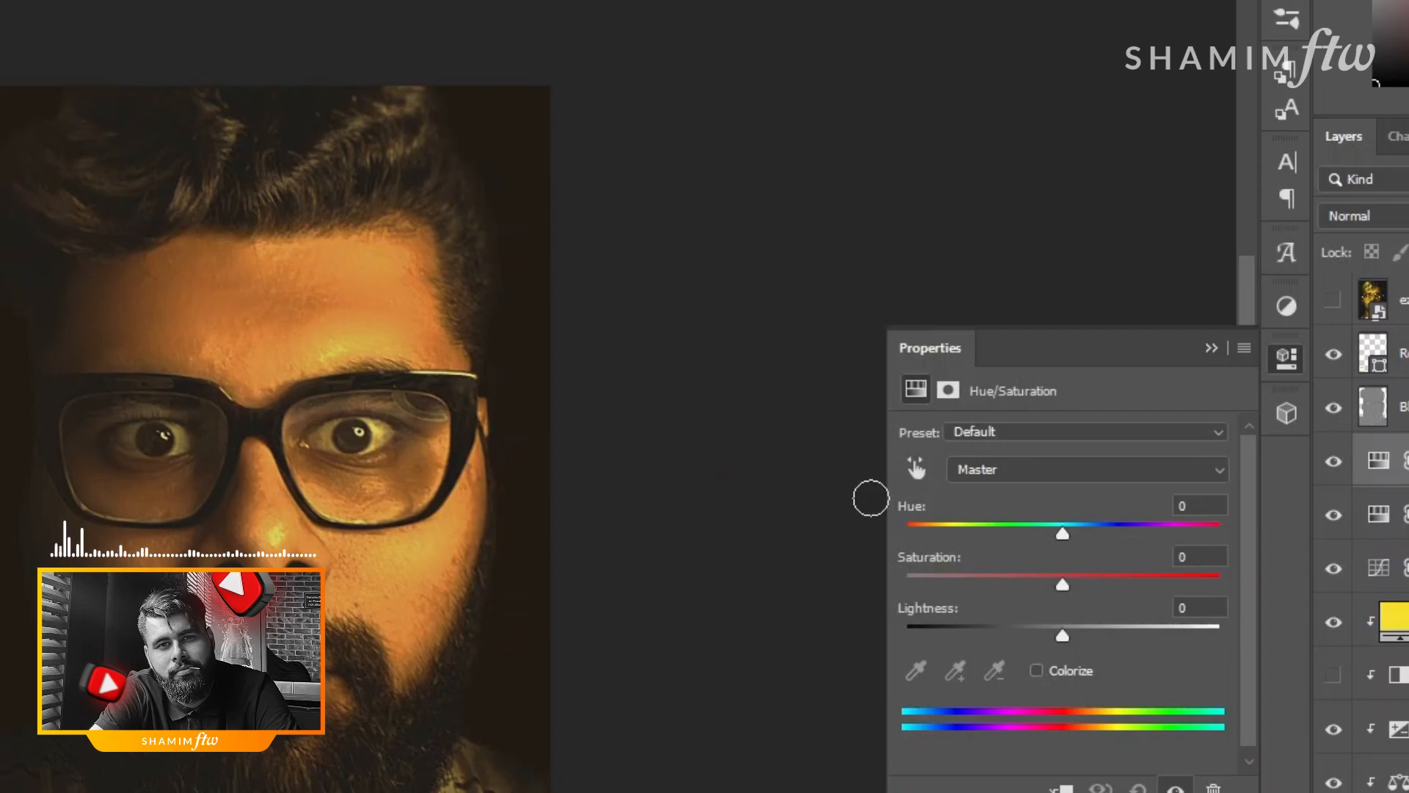
{"action": "left_click", "coordinate": [916, 468]}
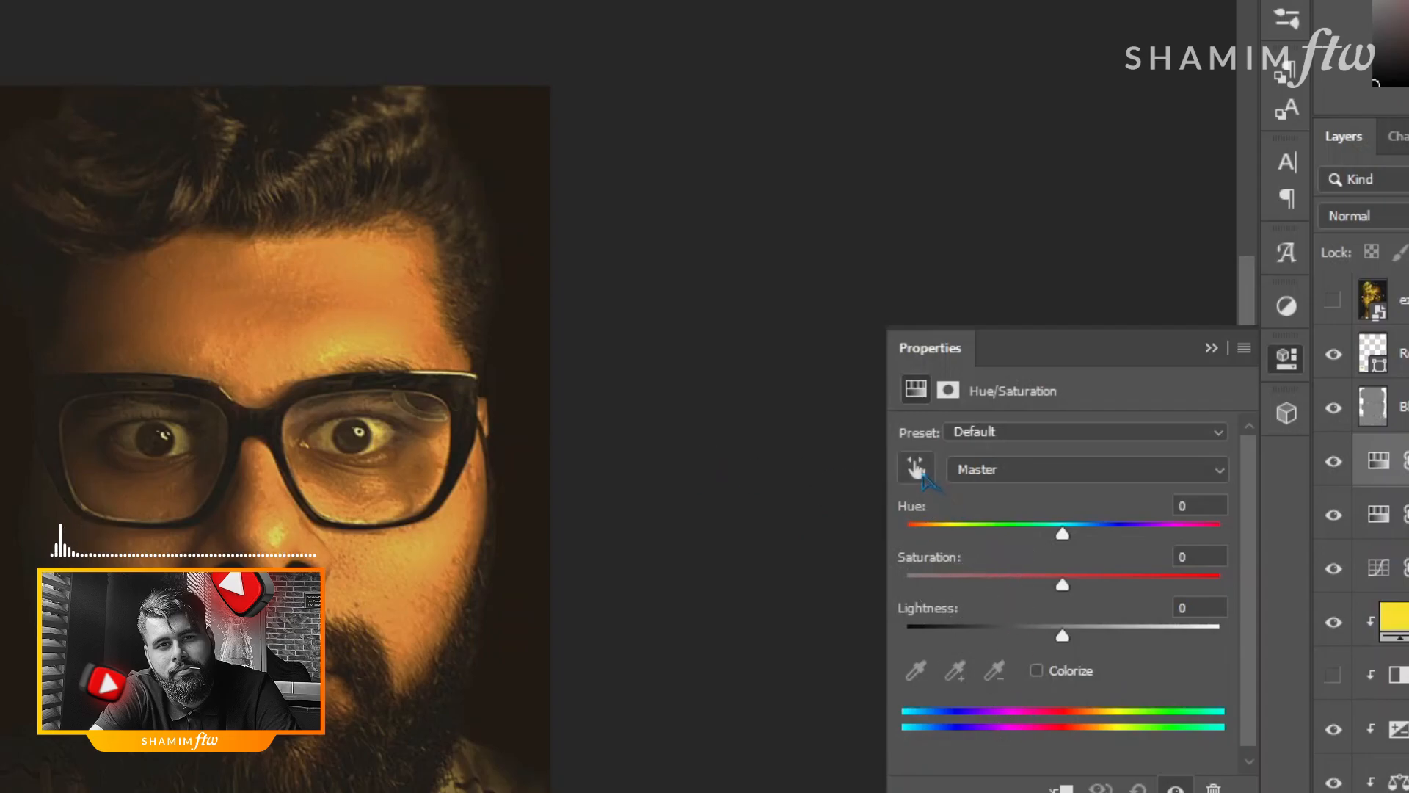
{"action": "left_click", "coordinate": [228, 303]}
{"action": "left_click_drag", "start_coordinate": [1062, 534], "coordinate": [1073, 537]}
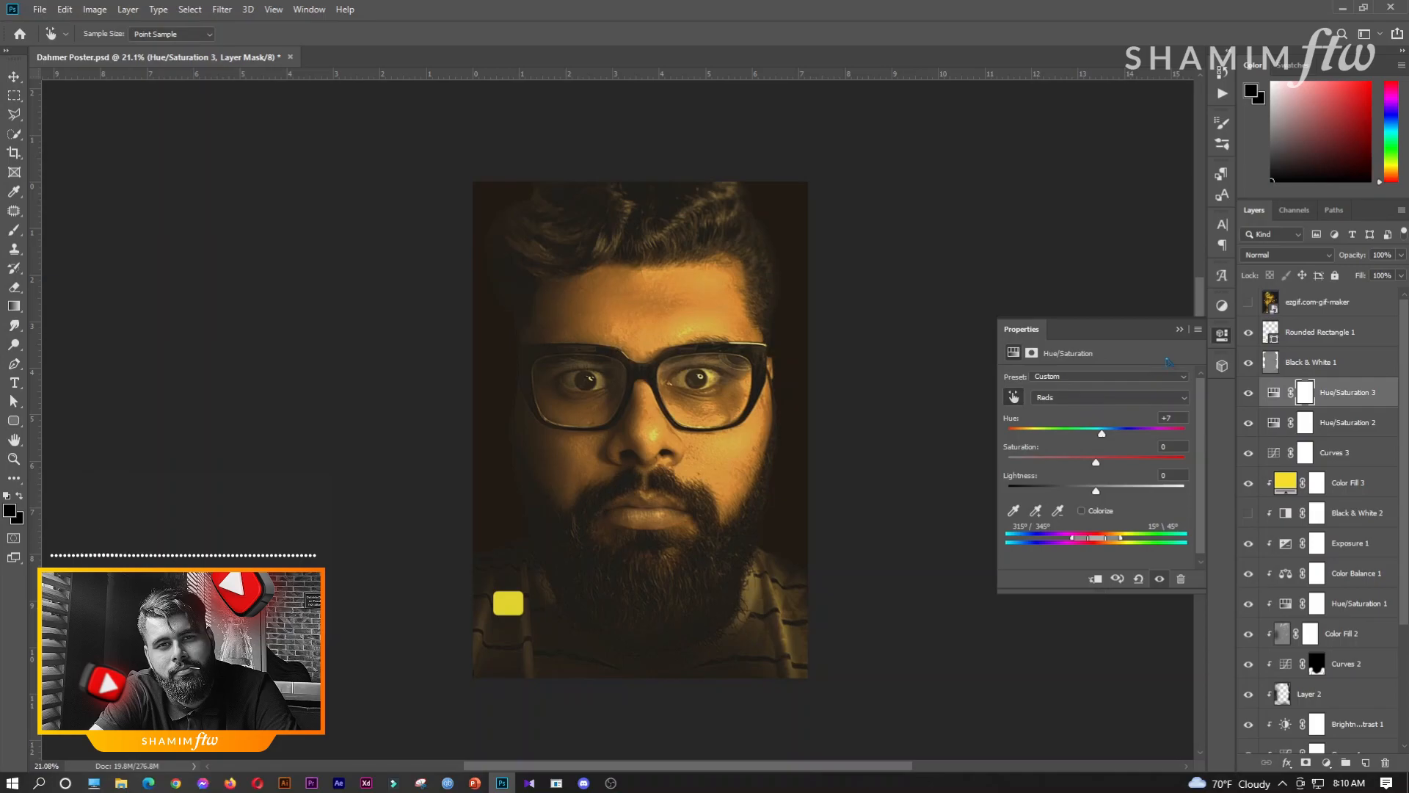
{"action": "left_click", "coordinate": [1178, 330]}
{"action": "left_click", "coordinate": [1248, 301]}
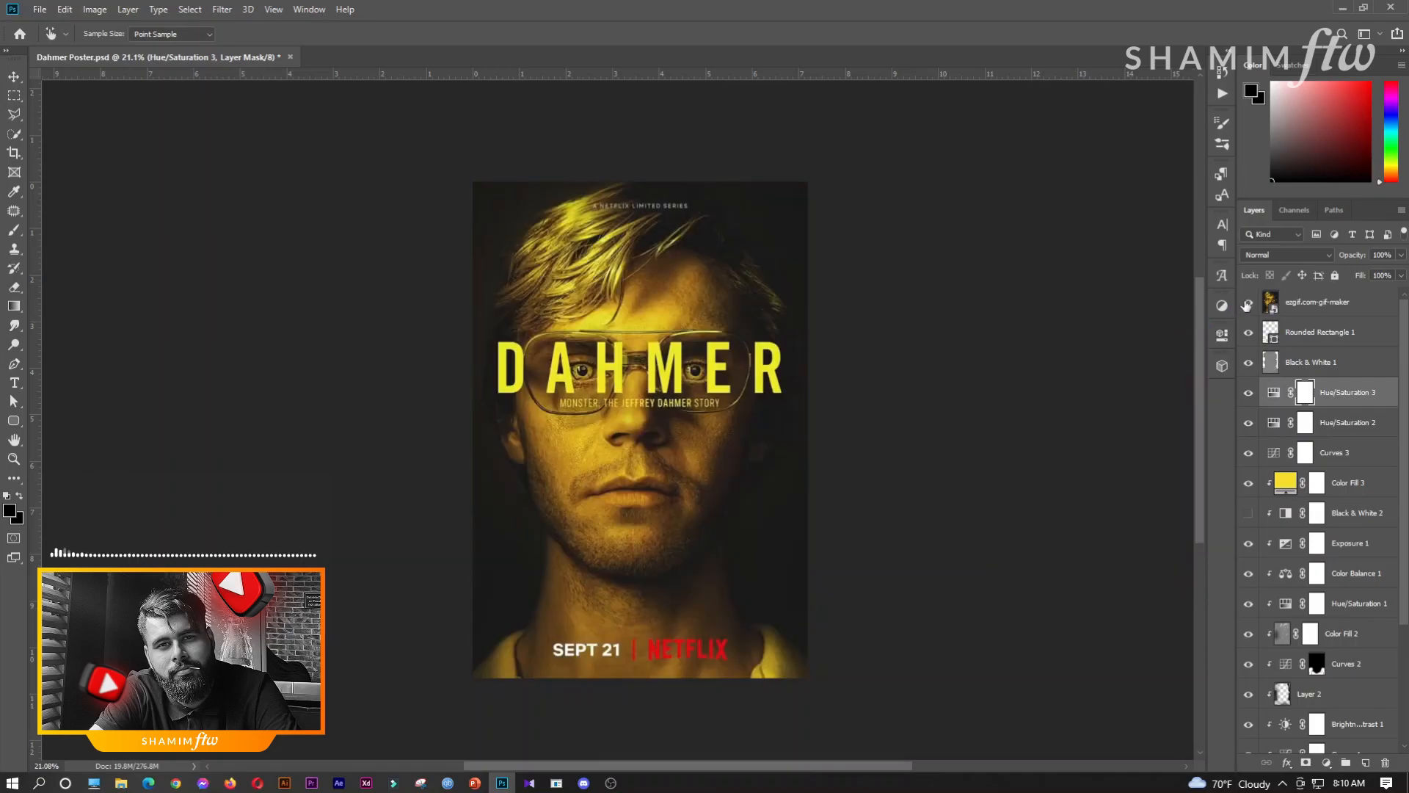
{"action": "left_click", "coordinate": [1247, 303]}
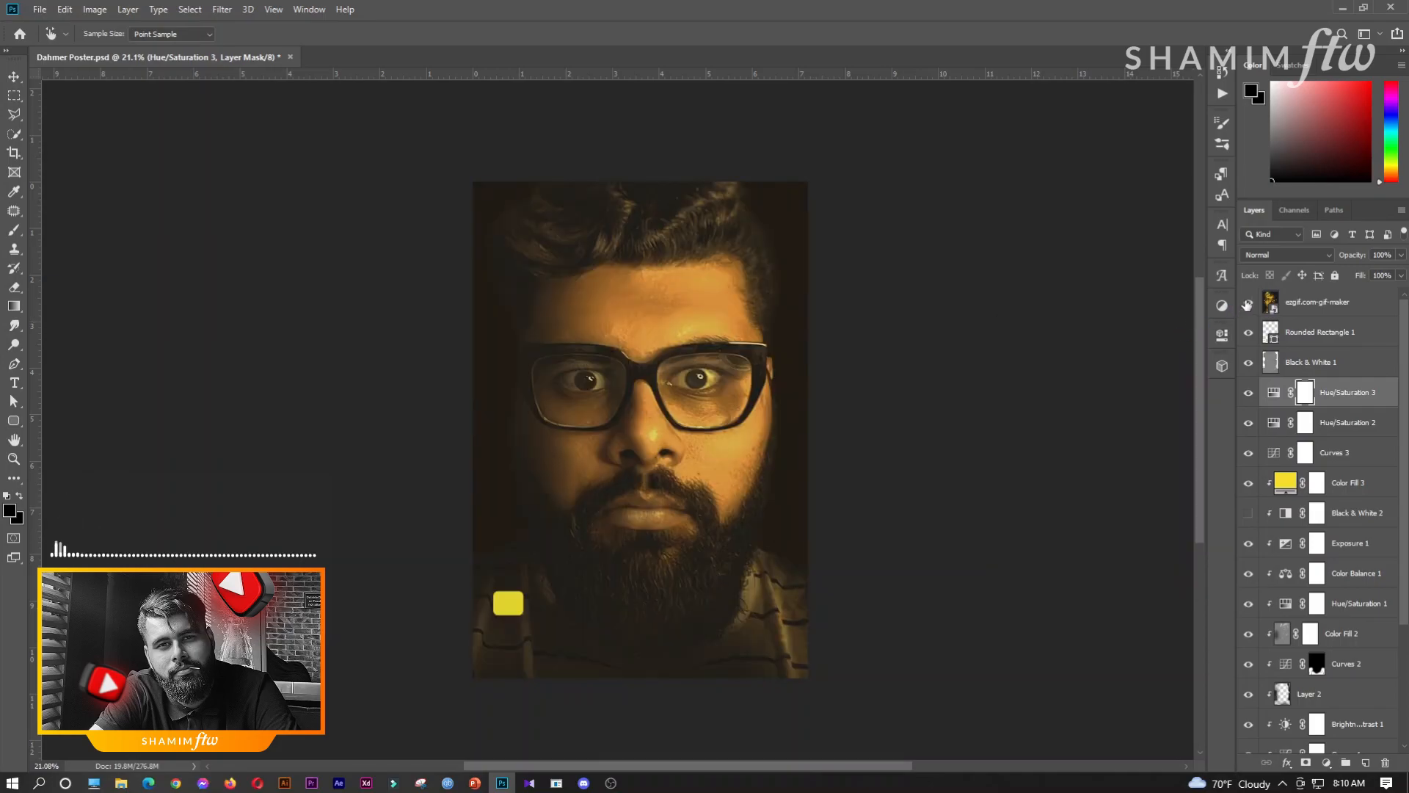
{"action": "left_click", "coordinate": [1247, 303]}
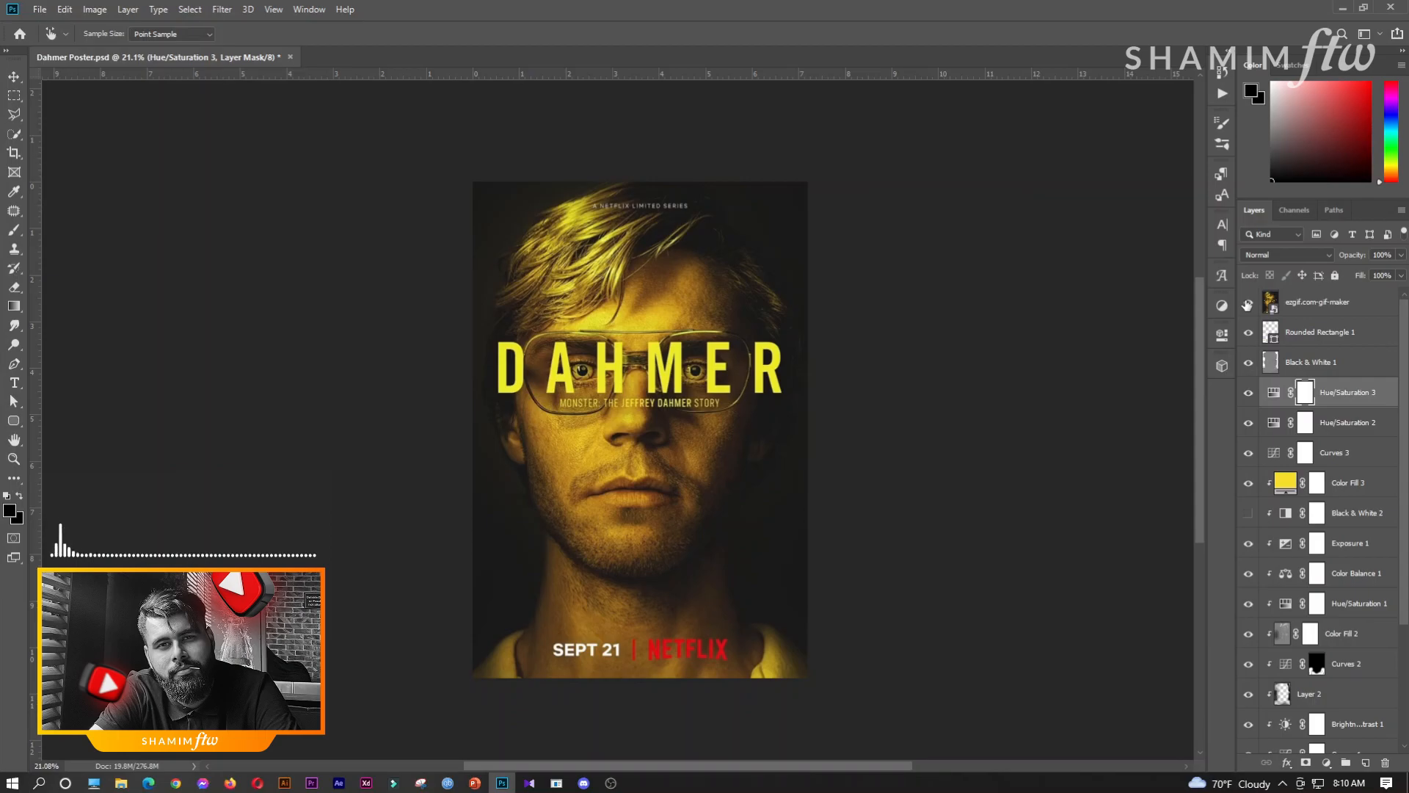
{"action": "left_click", "coordinate": [1247, 303]}
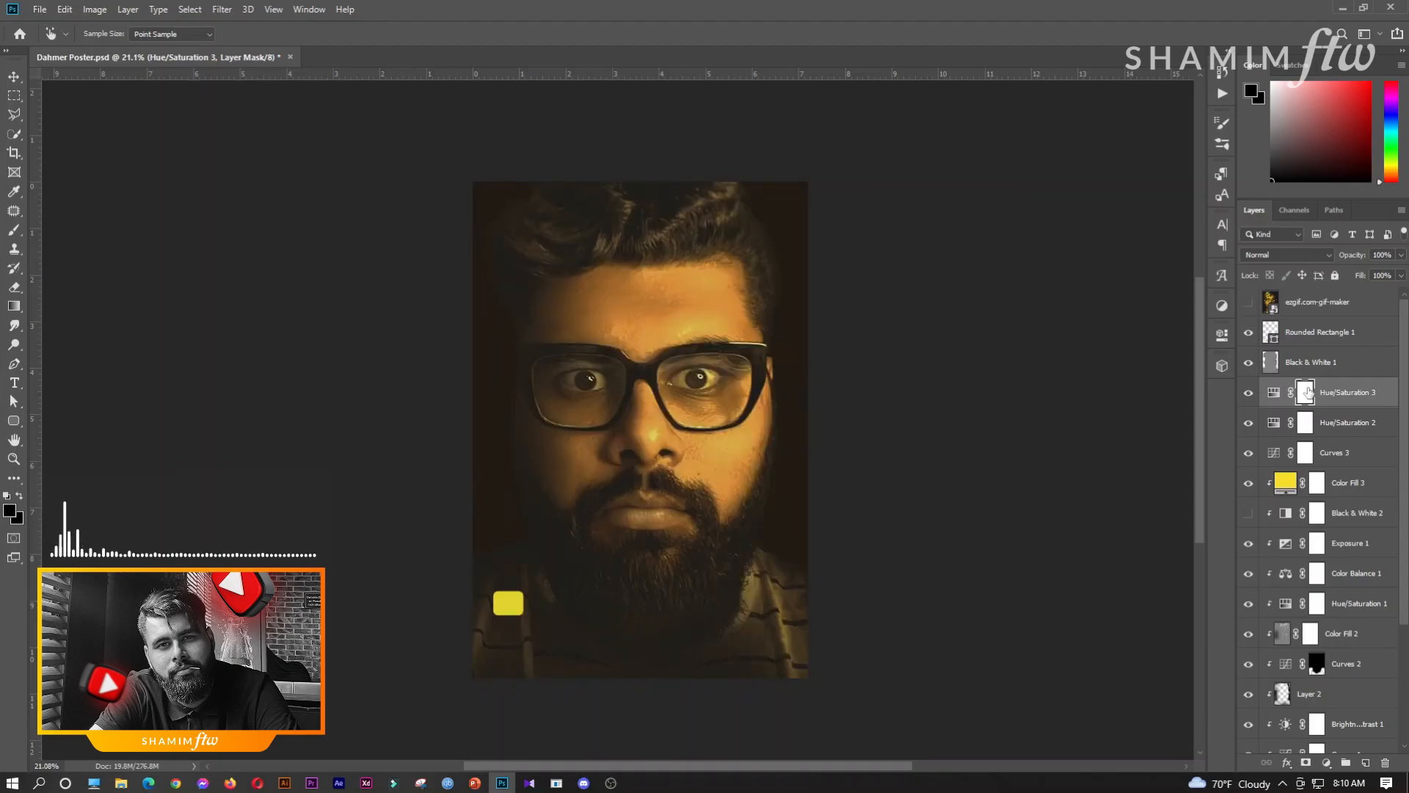
- Create a clipped layer above Black & White 2 and ready a soft 464 px brush in the yellow sampled from the rounded rectangle
{"action": "key", "text": "b"}
{"action": "left_click", "coordinate": [1349, 512]}
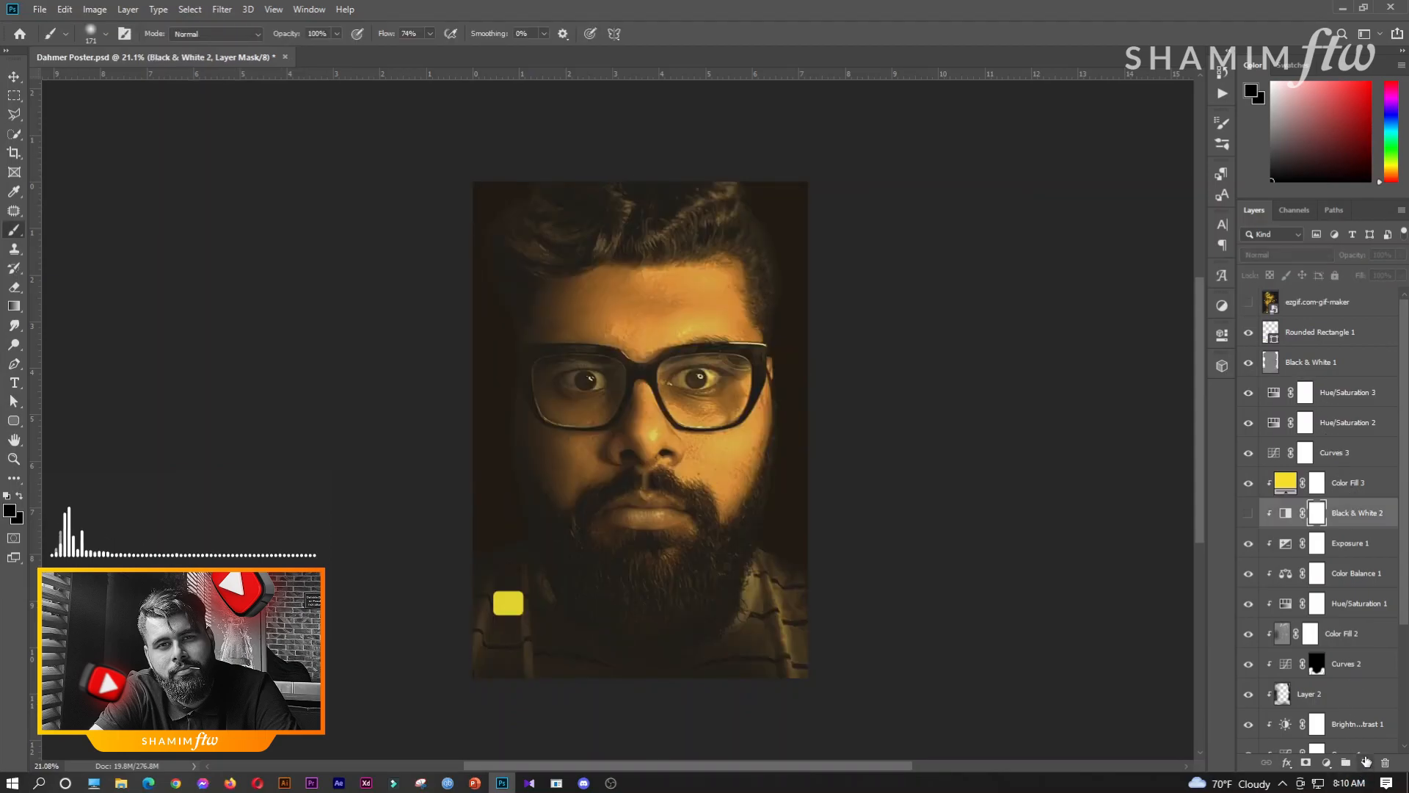
{"action": "left_click", "coordinate": [1345, 763]}
{"action": "left_click", "coordinate": [9, 510]}
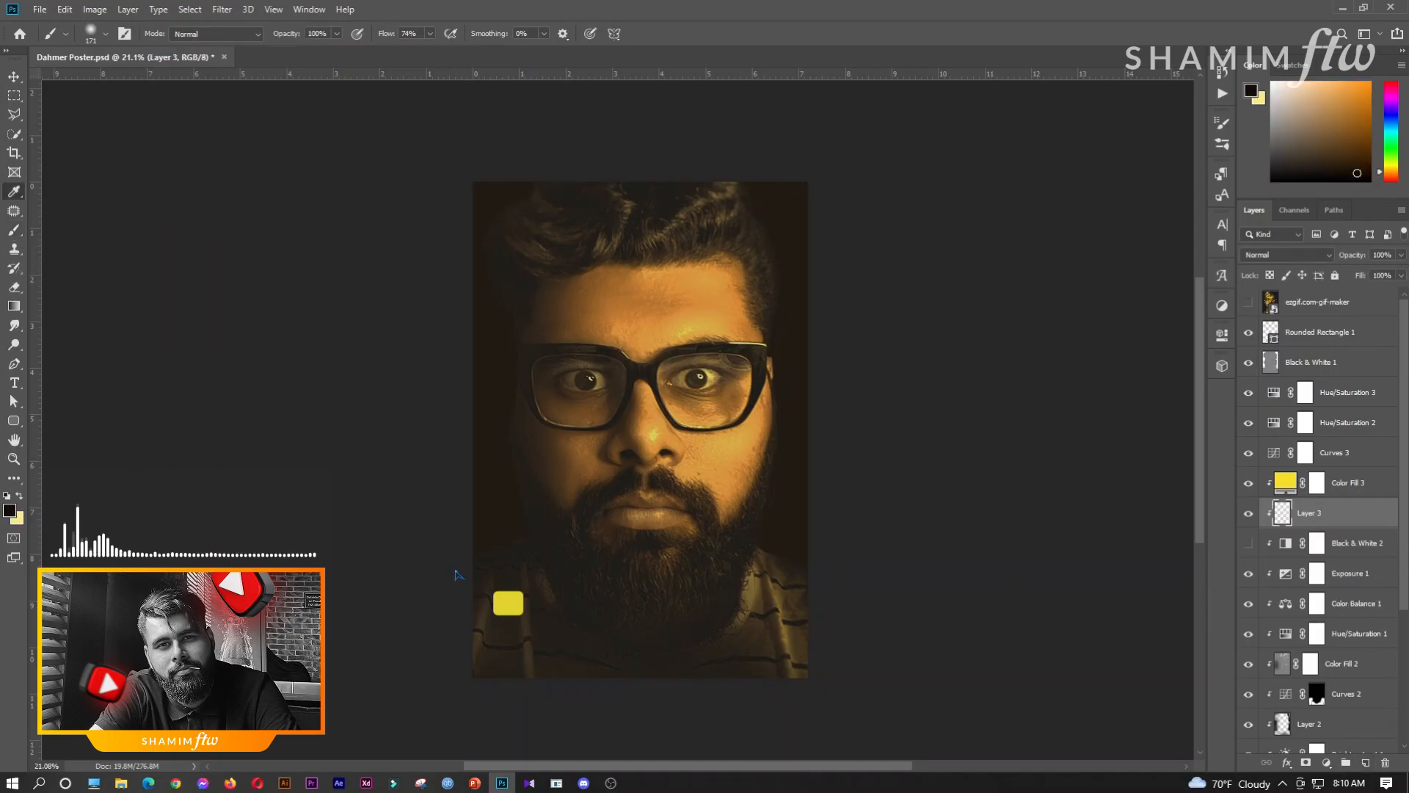
{"action": "left_click", "coordinate": [505, 599]}
{"action": "left_click", "coordinate": [1316, 421]}
{"action": "key", "text": "b"}
{"action": "left_click", "coordinate": [102, 33]}
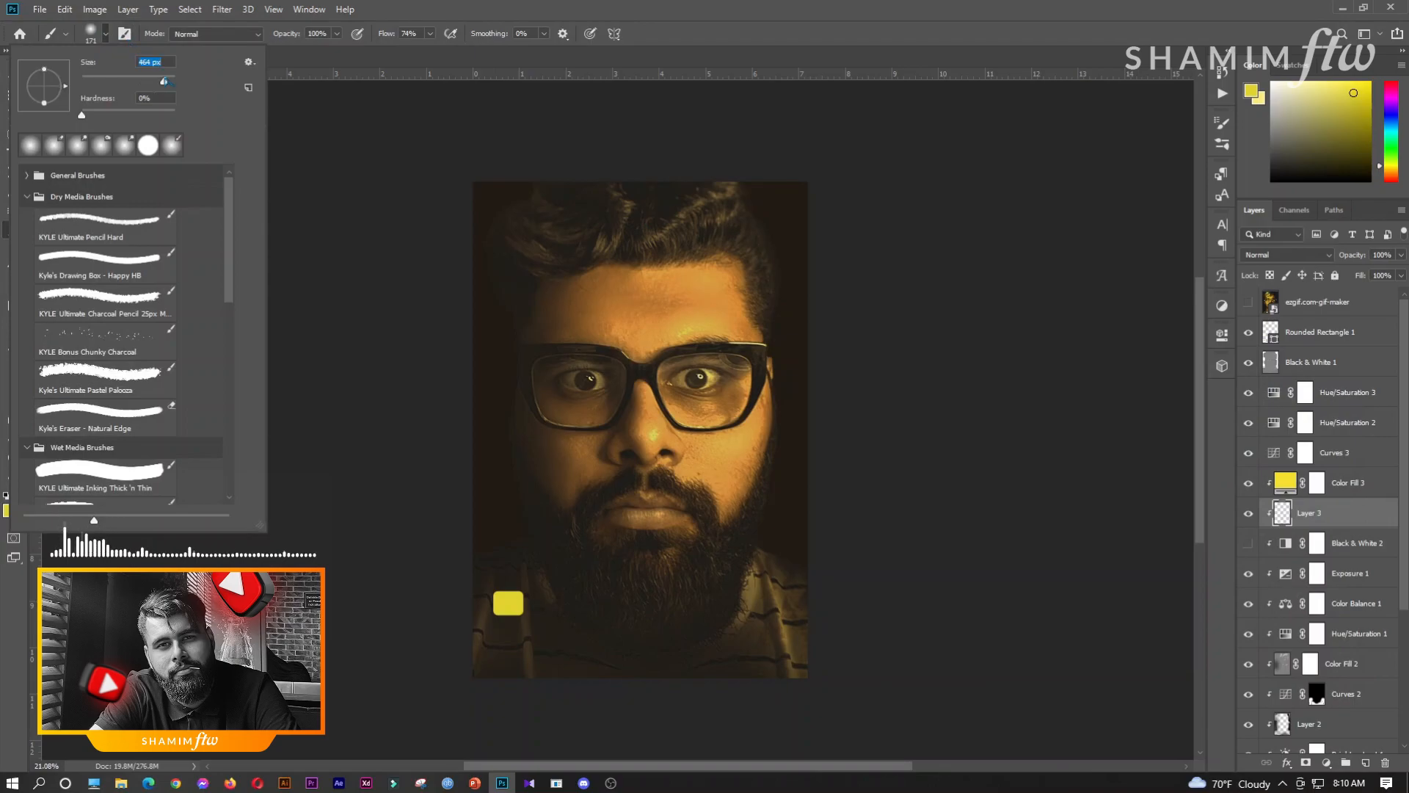
- Paint yellow highlights across the hair on Layer 3 and set the layer's blend mode to Overlay
{"action": "left_click_drag", "start_coordinate": [651, 227], "coordinate": [727, 193]}
{"action": "left_click", "coordinate": [1277, 255]}
{"action": "left_click", "coordinate": [1265, 301]}
{"action": "key", "text": "Down"}
{"action": "key", "text": "Down"}
{"action": "key", "text": "Down"}
{"action": "key", "text": "Down"}
{"action": "key", "text": "Down"}
{"action": "key", "text": "Down"}
{"action": "key", "text": "Down"}
{"action": "key", "text": "Down"}
{"action": "key", "text": "Down"}
{"action": "key", "text": "Down"}
{"action": "mouse_move", "coordinate": [546, 246]}
{"action": "left_mouse_down"}
{"action": "mouse_move", "coordinate": [729, 168]}
{"action": "mouse_move", "coordinate": [605, 240]}
{"action": "mouse_move", "coordinate": [681, 195]}
{"action": "left_mouse_up"}
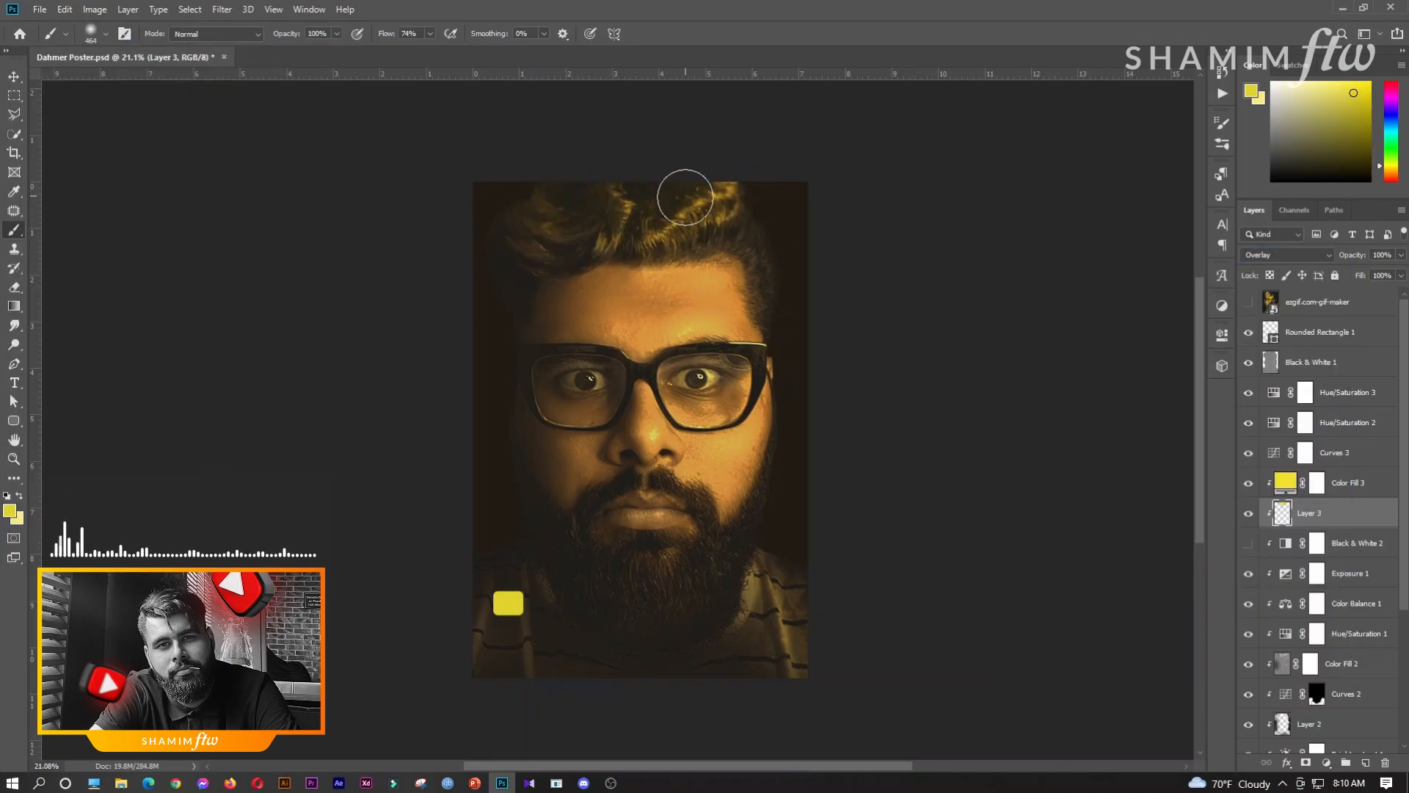
- Duplicate the yellow hair highlight layer and erase the excess glow from the copy along the top of the hair
{"action": "key", "text": "ctrl+j"}
{"action": "left_click", "coordinate": [1250, 303]}
{"action": "left_click", "coordinate": [1250, 302]}
{"action": "left_click", "coordinate": [14, 287]}
{"action": "left_click", "coordinate": [105, 34]}
{"action": "left_click", "coordinate": [370, 34]}
{"action": "mouse_move", "coordinate": [684, 192]}
{"action": "left_mouse_down"}
{"action": "mouse_move", "coordinate": [657, 213]}
{"action": "mouse_move", "coordinate": [722, 238]}
{"action": "mouse_move", "coordinate": [704, 191]}
{"action": "left_mouse_up"}
{"action": "left_click_drag", "start_coordinate": [594, 205], "coordinate": [647, 202]}
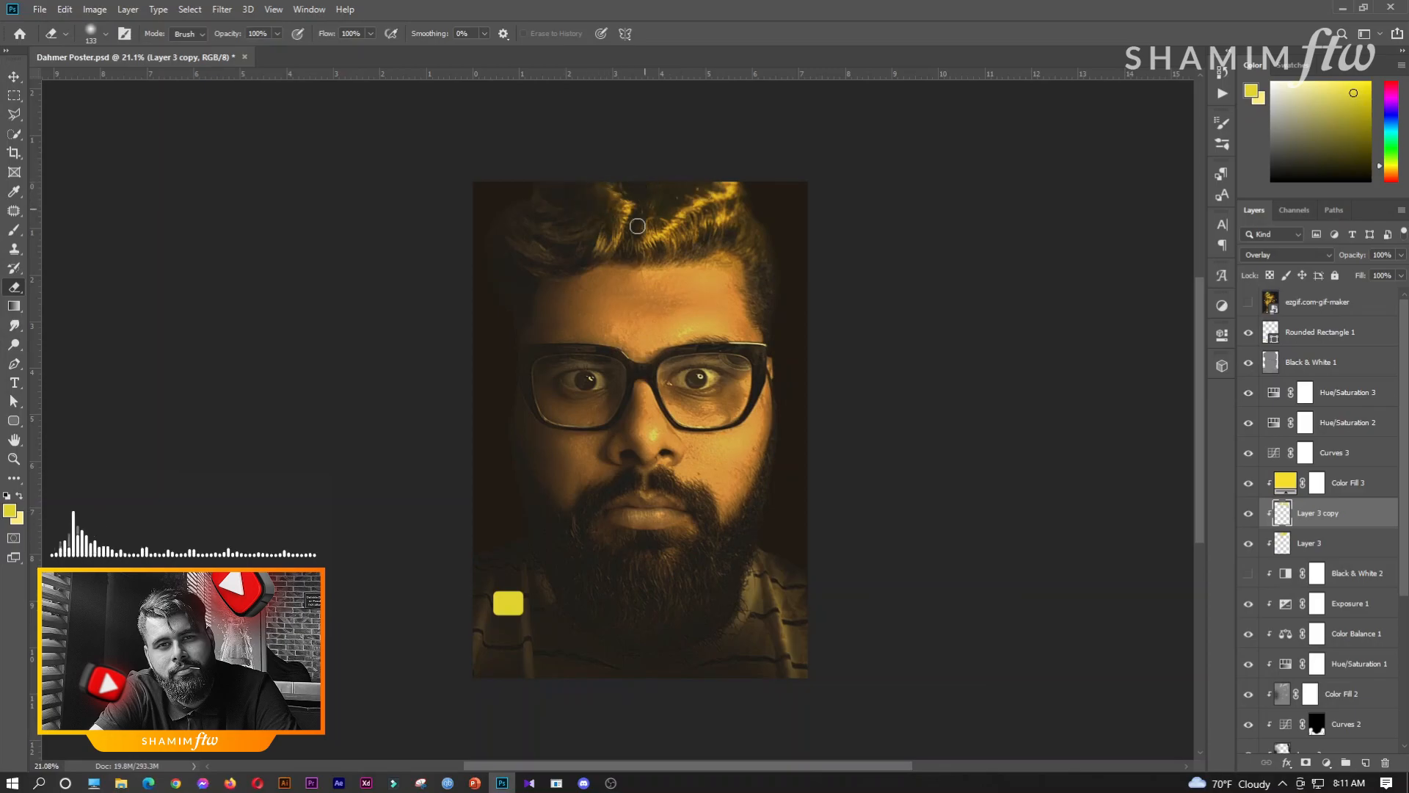
- Ready a soft black 1000 px brush at 17% flow on a new clipped layer below Layer 3 and compare with the reference poster
{"action": "key", "text": "alt+bracketleft"}
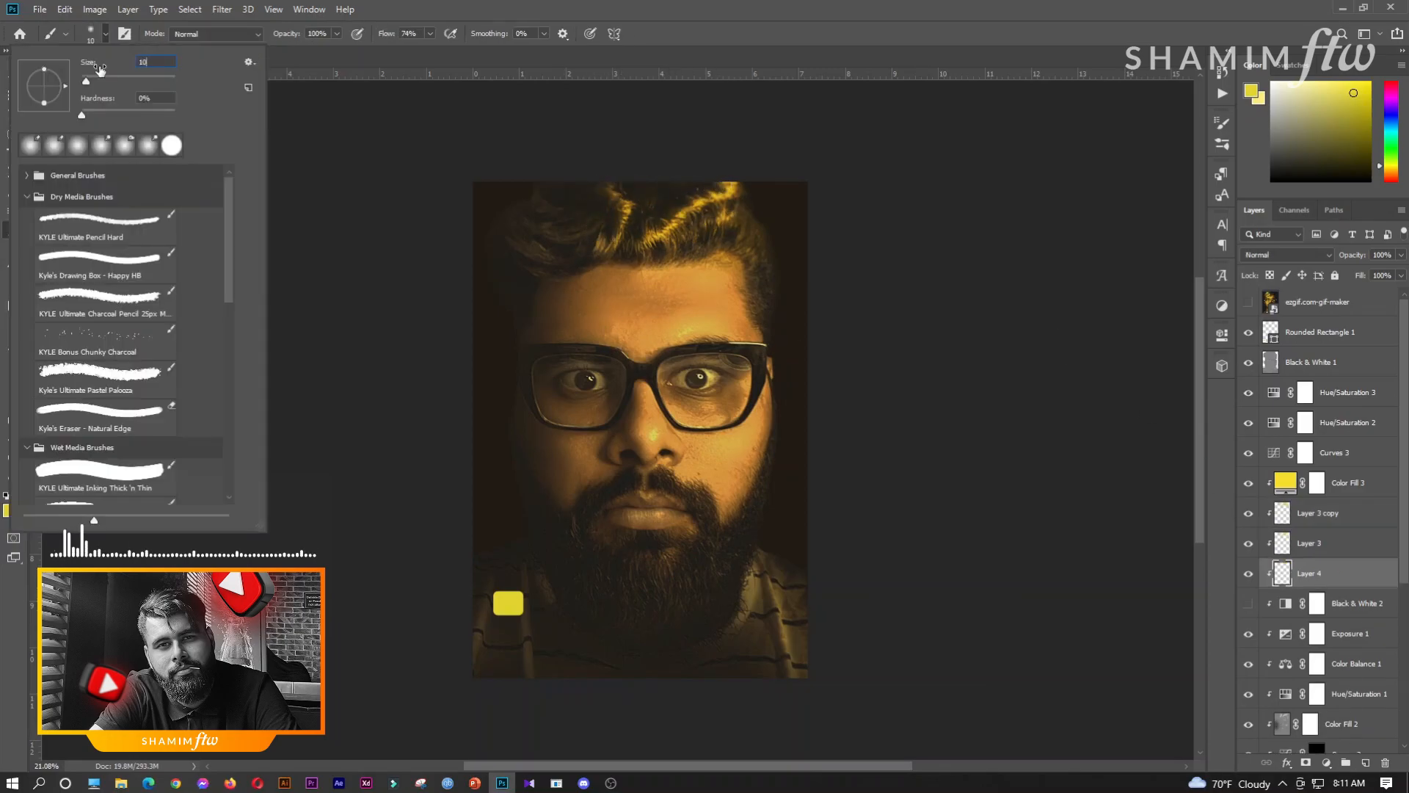
{"action": "key", "text": "Return"}
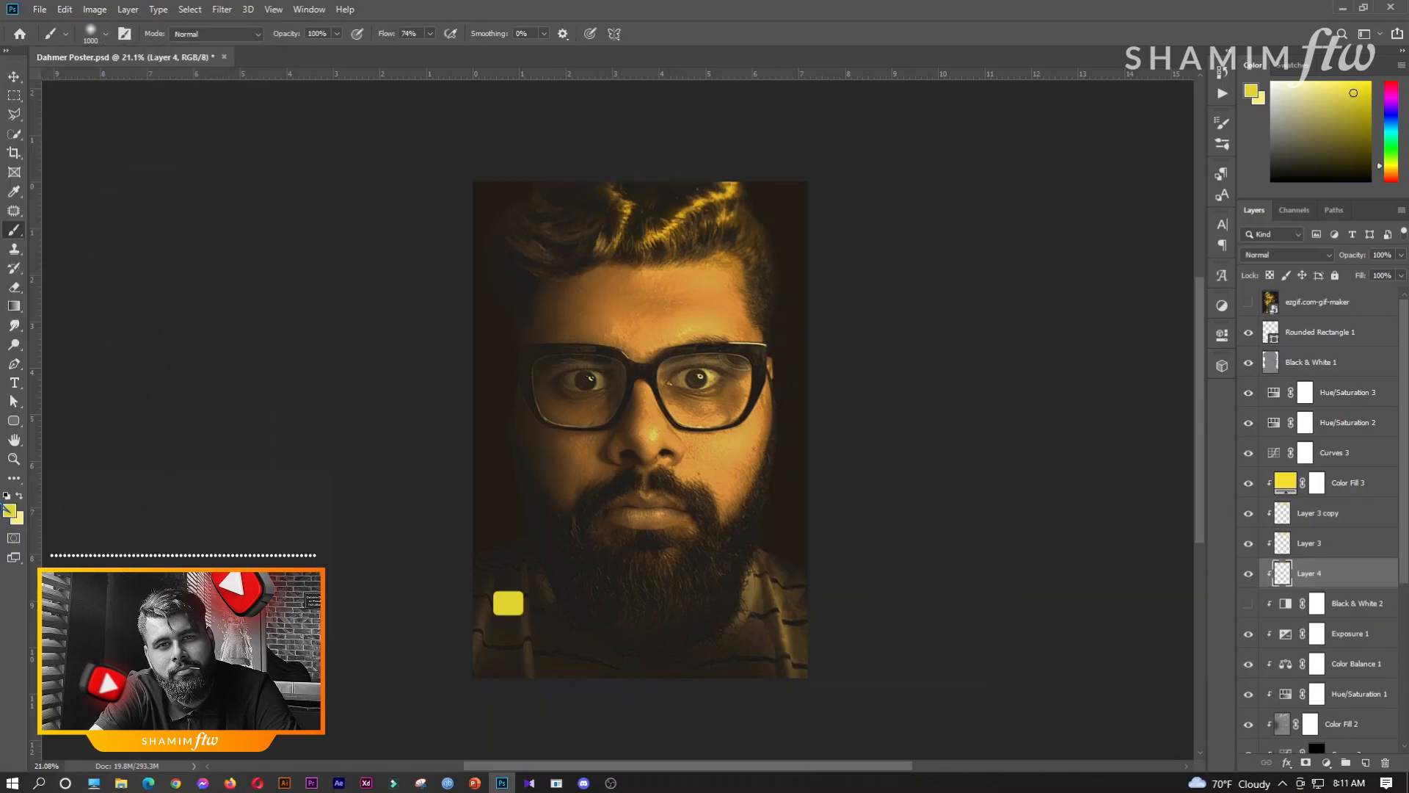
{"action": "left_click", "coordinate": [10, 509]}
{"action": "left_click", "coordinate": [862, 689]}
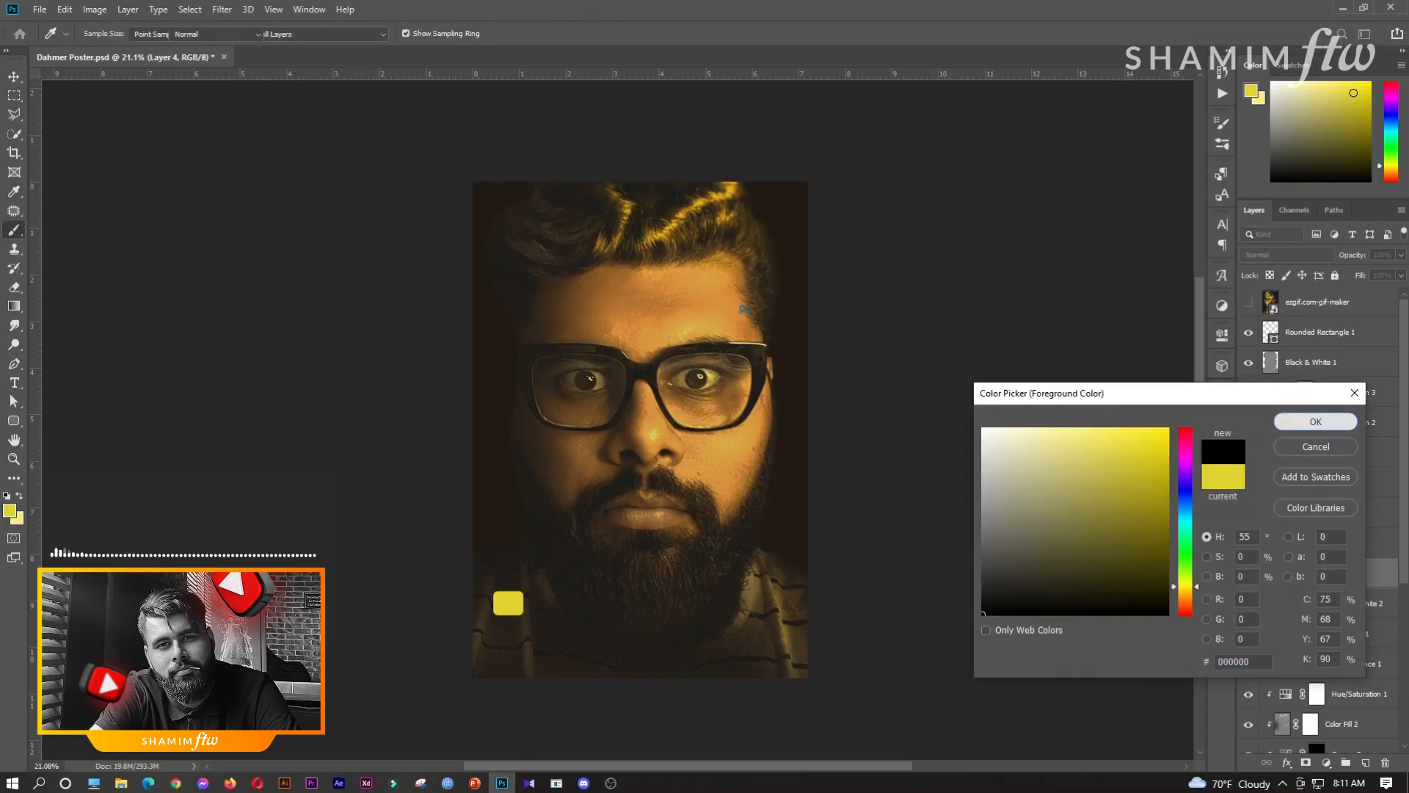
{"action": "key", "text": "Return"}
{"action": "left_click", "coordinate": [429, 34]}
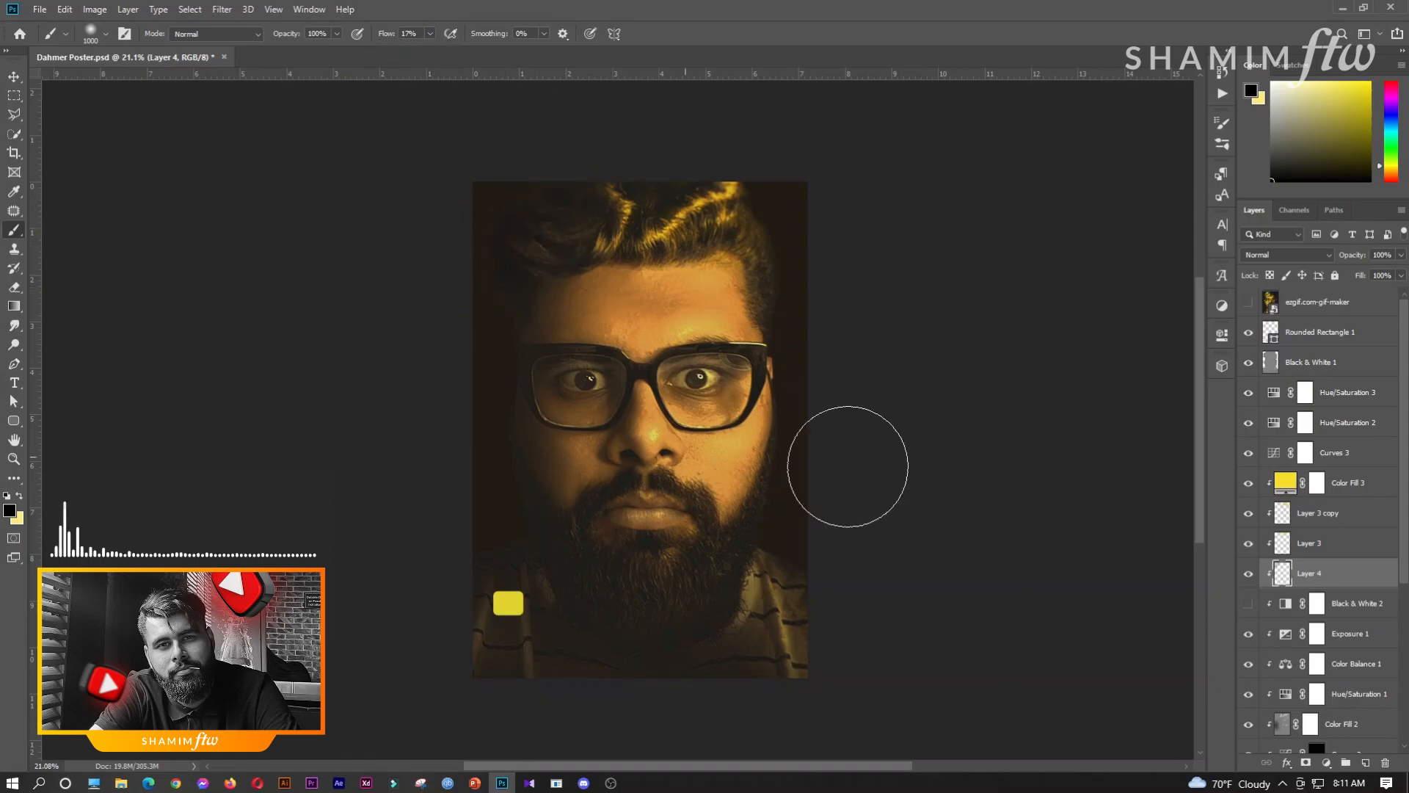
{"action": "left_click", "coordinate": [1249, 302]}
{"action": "left_click", "coordinate": [1250, 303]}
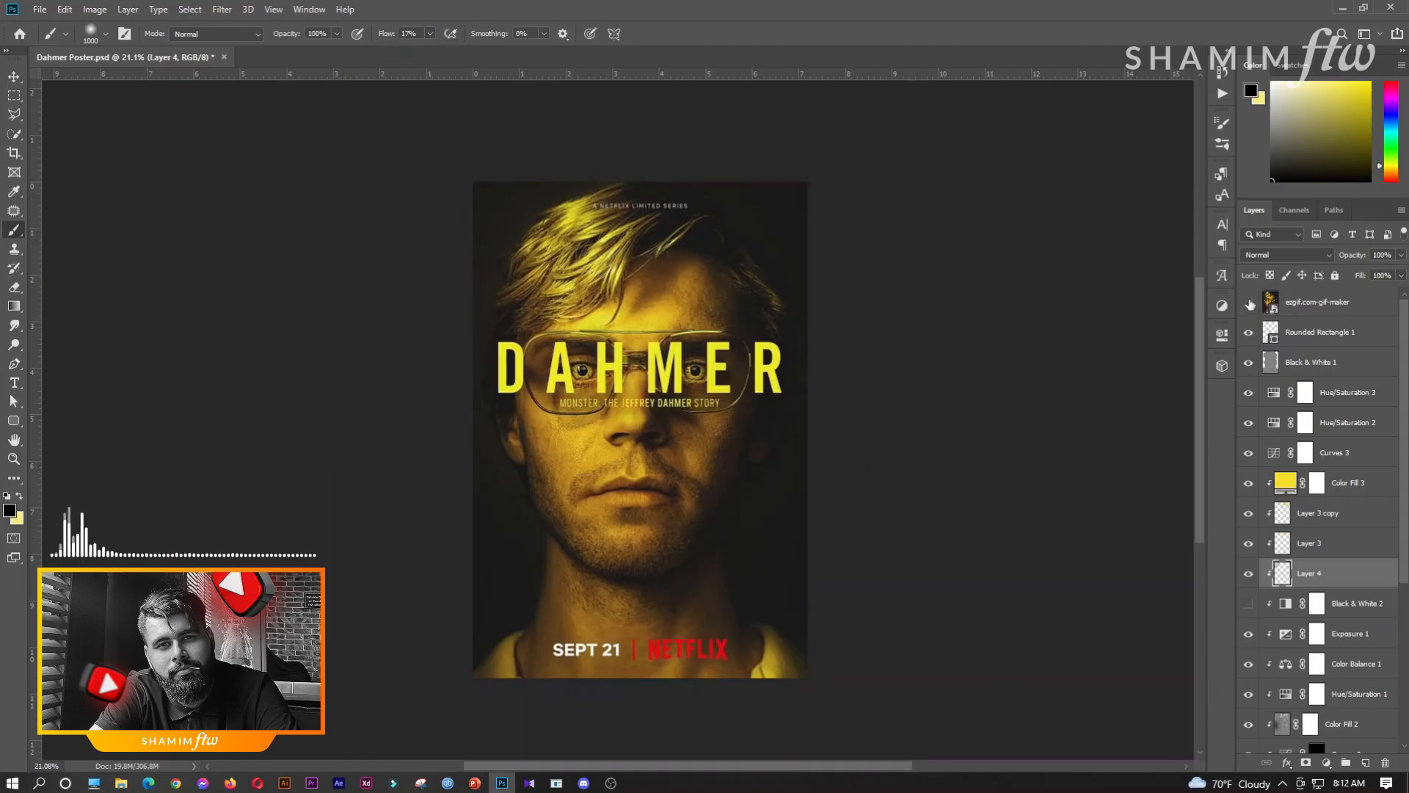
{"action": "left_click", "coordinate": [1249, 303]}
- Create a clipped Overlay layer below Layer 4, sample the rounded rectangle's yellow for painting and compare with the reference poster
{"action": "left_click", "coordinate": [1366, 763], "text": "ctrl"}
{"action": "left_click", "coordinate": [10, 511]}
{"action": "left_click", "coordinate": [508, 604]}
{"action": "left_click", "coordinate": [1323, 412]}
{"action": "left_click", "coordinate": [1287, 254]}
{"action": "left_click", "coordinate": [1264, 454]}
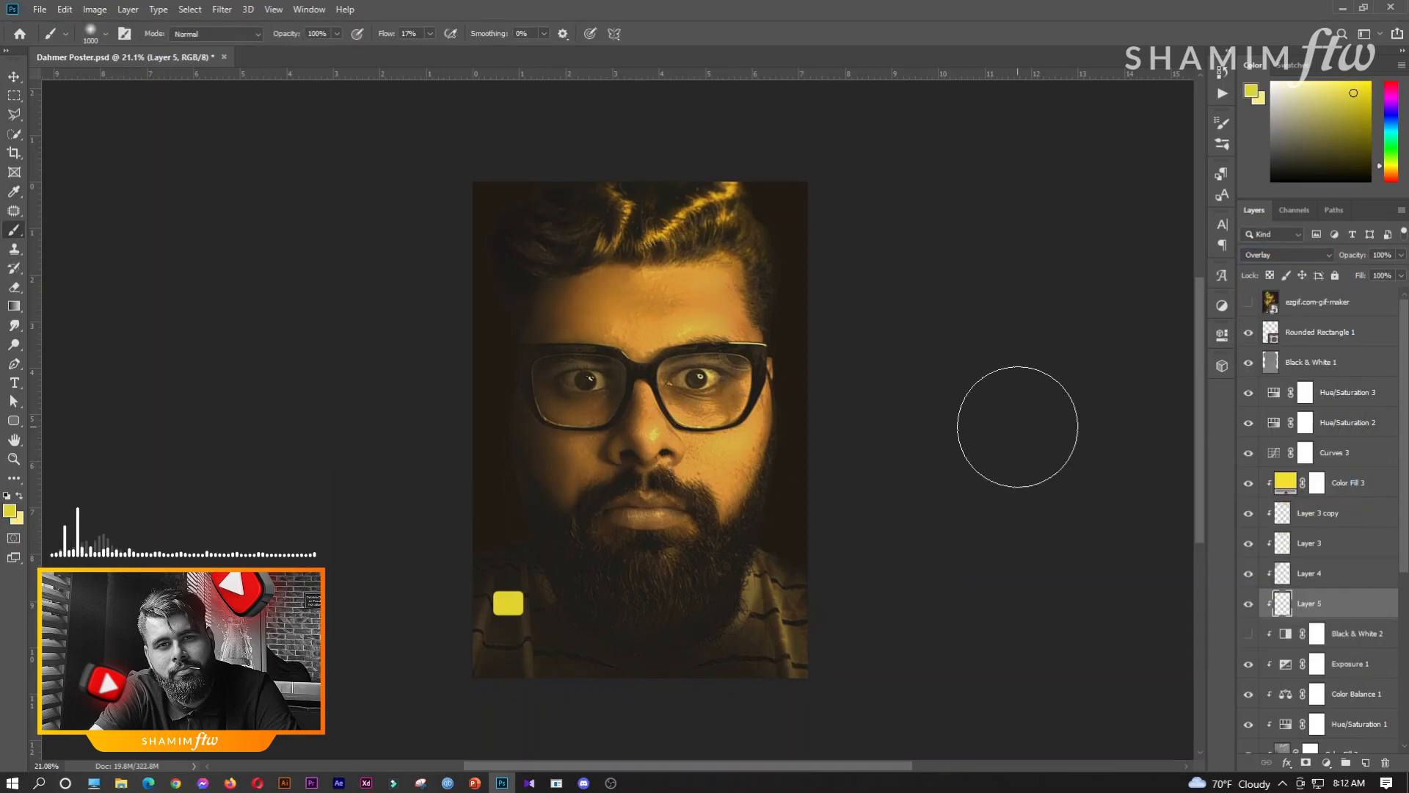
{"action": "left_click", "coordinate": [1248, 303]}
{"action": "left_click", "coordinate": [1248, 302]}
- Create a new layer directly above Layer 2 and paint soft black shading down both sides of the face
{"action": "scroll", "coordinate": [1321, 587], "scroll_direction": "down", "scroll_amount": 5}
{"action": "left_click", "coordinate": [1336, 664]}
{"action": "left_click", "coordinate": [1366, 762]}
{"action": "left_click", "coordinate": [9, 511]}
{"action": "left_click", "coordinate": [984, 616]}
{"action": "left_click", "coordinate": [1315, 420]}
{"action": "mouse_move", "coordinate": [554, 306]}
{"action": "left_mouse_down"}
{"action": "mouse_move", "coordinate": [598, 257]}
{"action": "mouse_move", "coordinate": [544, 479]}
{"action": "left_mouse_up"}
{"action": "mouse_move", "coordinate": [805, 418]}
{"action": "left_mouse_down"}
{"action": "mouse_move", "coordinate": [837, 447]}
{"action": "mouse_move", "coordinate": [799, 421]}
{"action": "mouse_move", "coordinate": [871, 334]}
{"action": "mouse_move", "coordinate": [786, 258]}
{"action": "mouse_move", "coordinate": [800, 264]}
{"action": "left_mouse_up"}
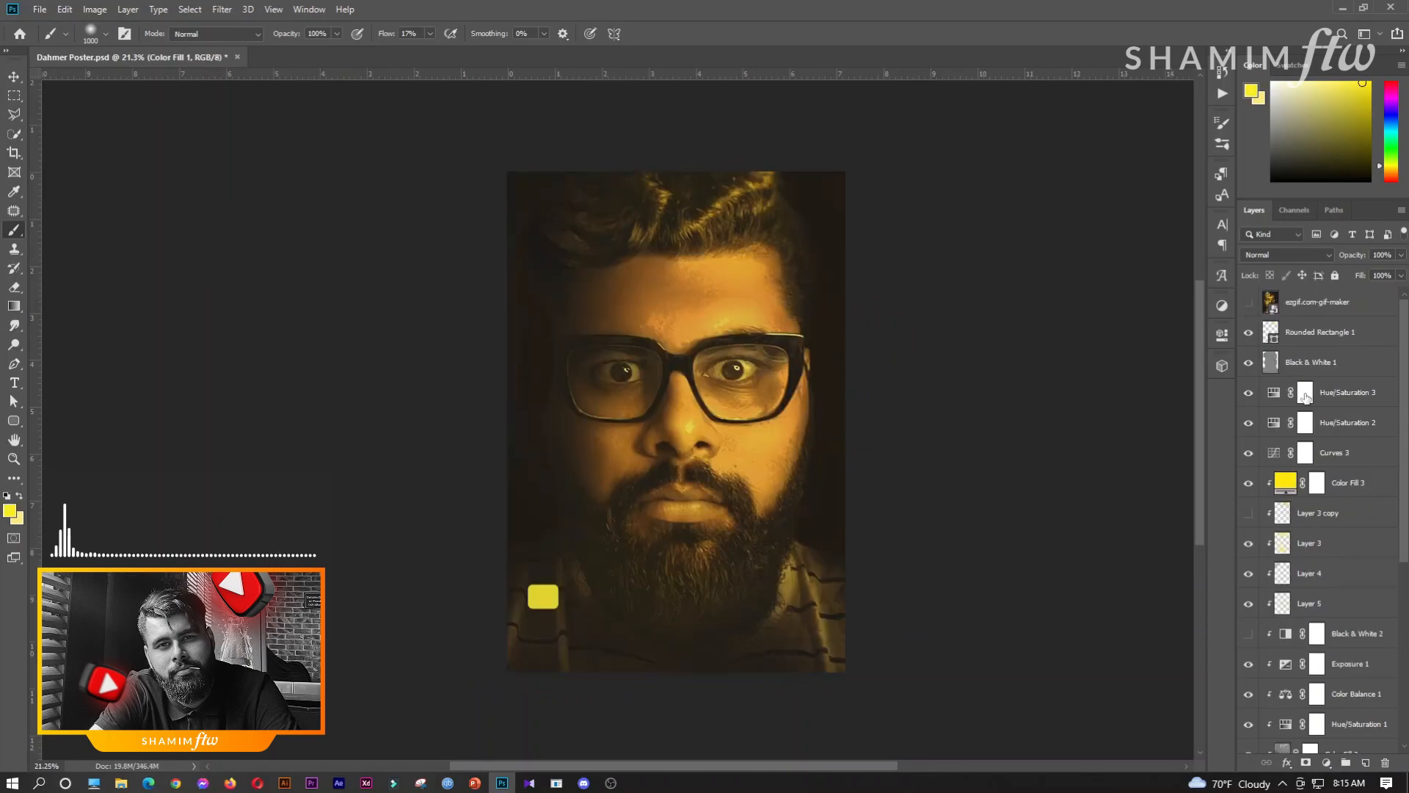
- Add a Color Balance adjustment above Hue/Saturation 3, set the Shadows cyan-red value to -3 and compare with the reference poster
{"action": "mouse_move", "coordinate": [1354, 694]}
{"action": "left_mouse_down"}
{"action": "mouse_move", "coordinate": [1306, 616]}
{"action": "mouse_move", "coordinate": [1307, 378]}
{"action": "left_mouse_up"}
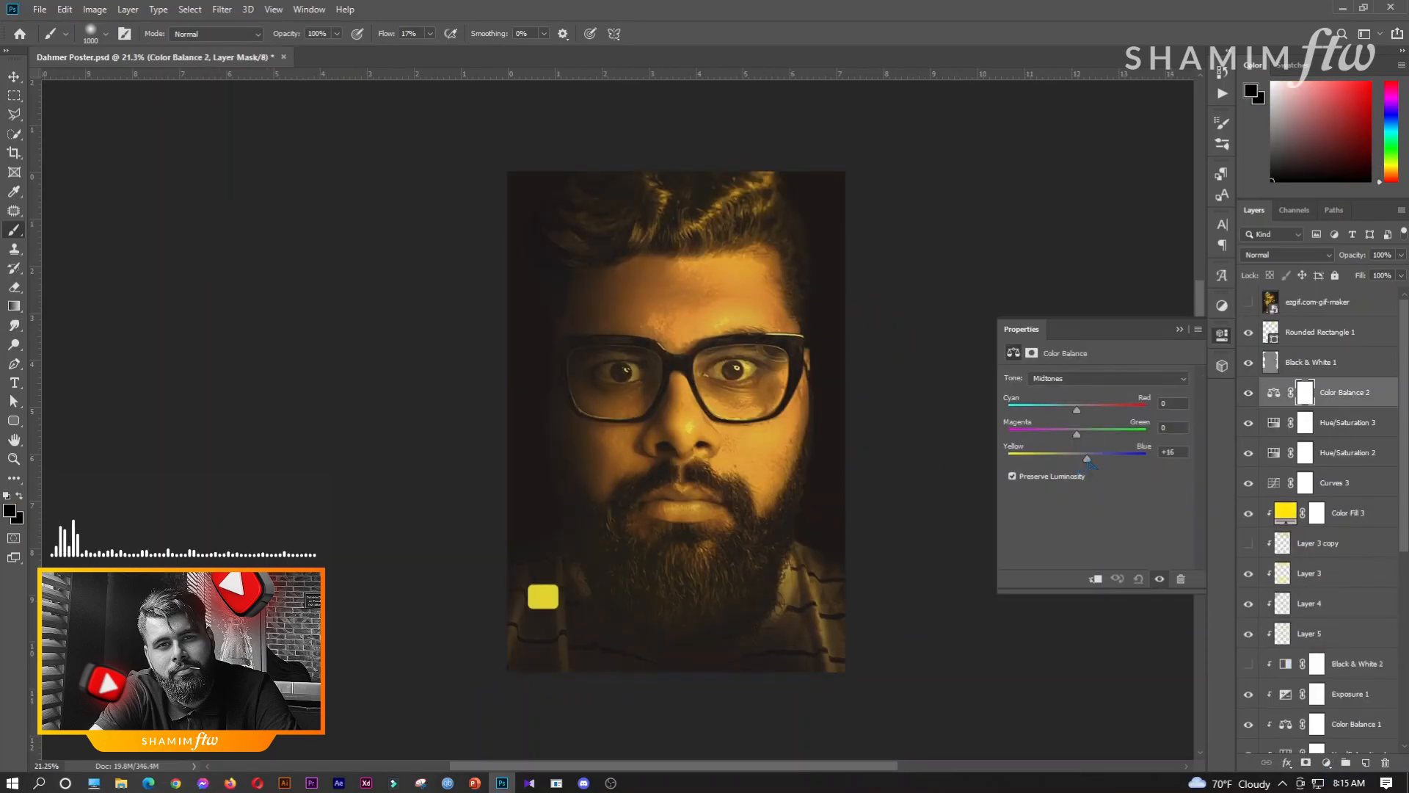
{"action": "left_click_drag", "start_coordinate": [1099, 460], "coordinate": [1077, 460]}
{"action": "left_click_drag", "start_coordinate": [1076, 411], "coordinate": [1077, 415]}
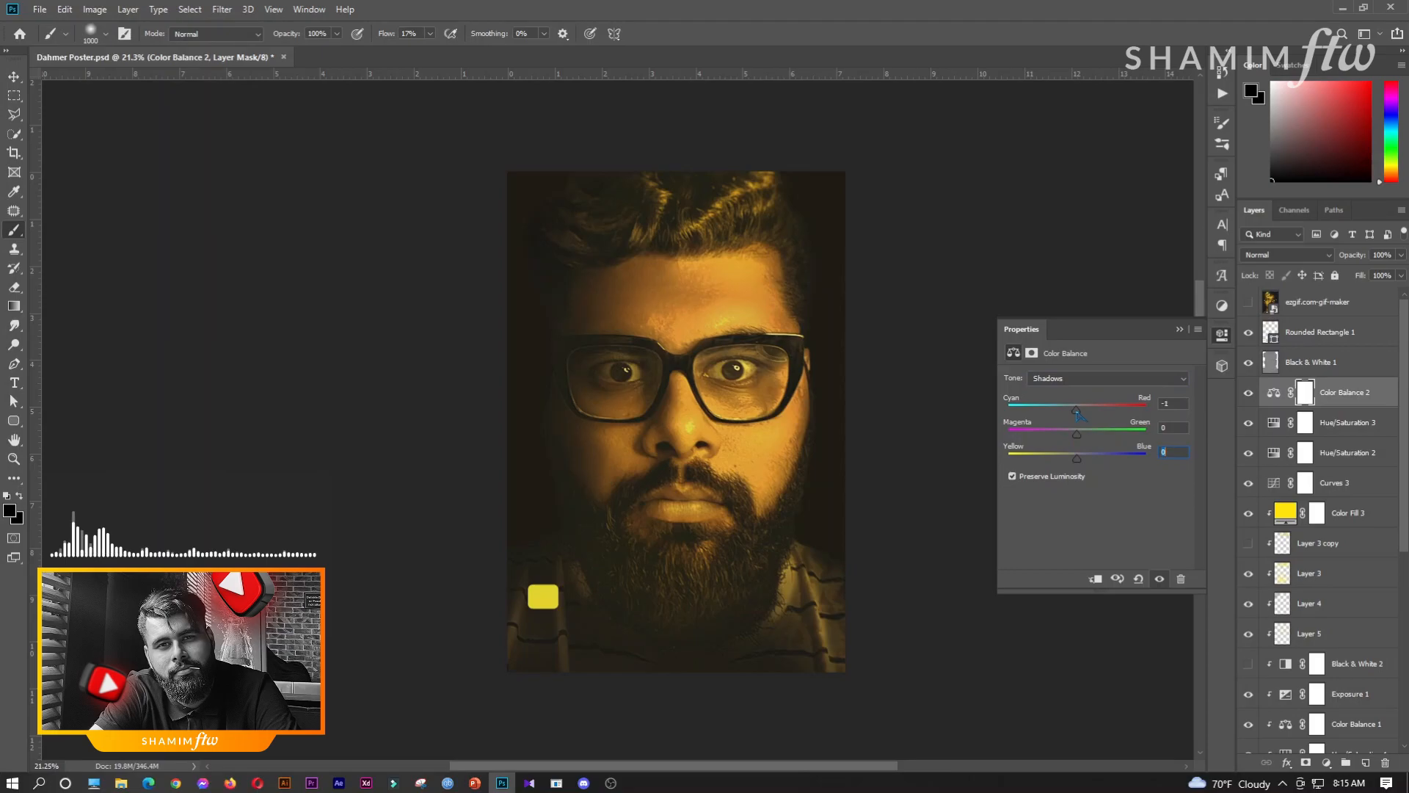
{"action": "left_click", "coordinate": [1250, 303]}
{"action": "left_click", "coordinate": [1250, 303]}
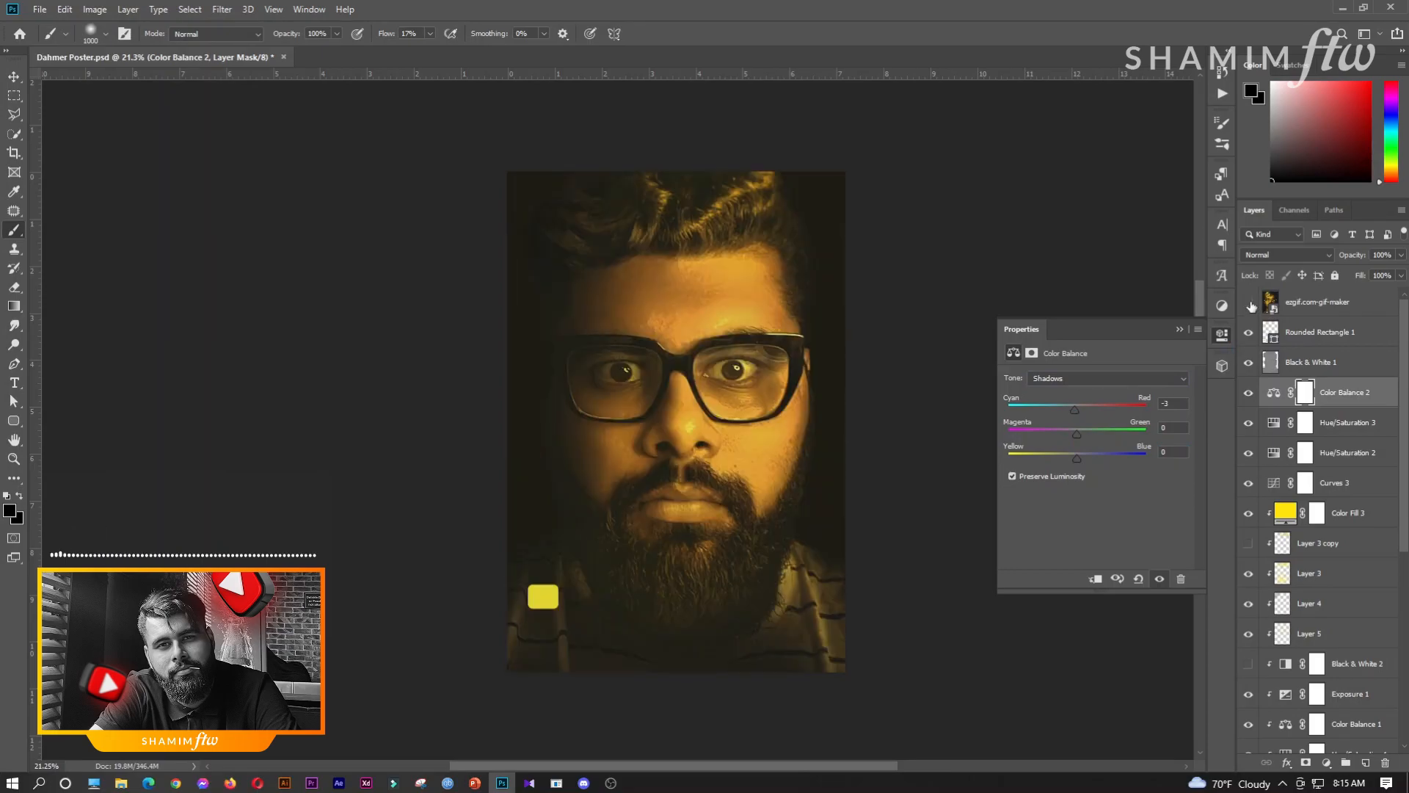
- Check the effect of Color Balance 2, Curves 3 and Exposure 1 by toggling them, and adjust the opacity of Exposure 1
{"action": "left_click", "coordinate": [1248, 394]}
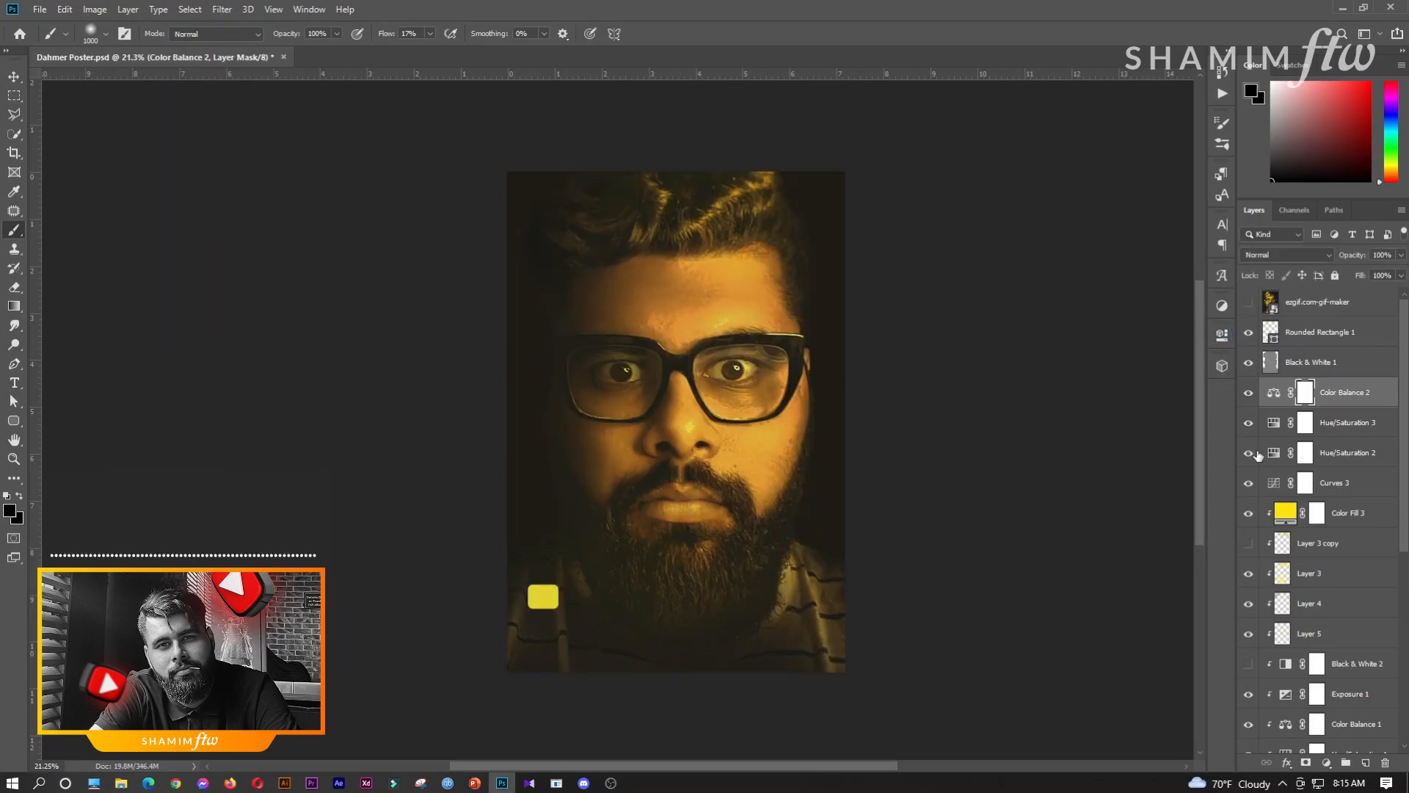
{"action": "left_click", "coordinate": [1247, 486]}
{"action": "left_click", "coordinate": [1247, 485]}
{"action": "scroll", "coordinate": [1249, 458], "scroll_direction": "down", "scroll_amount": 4}
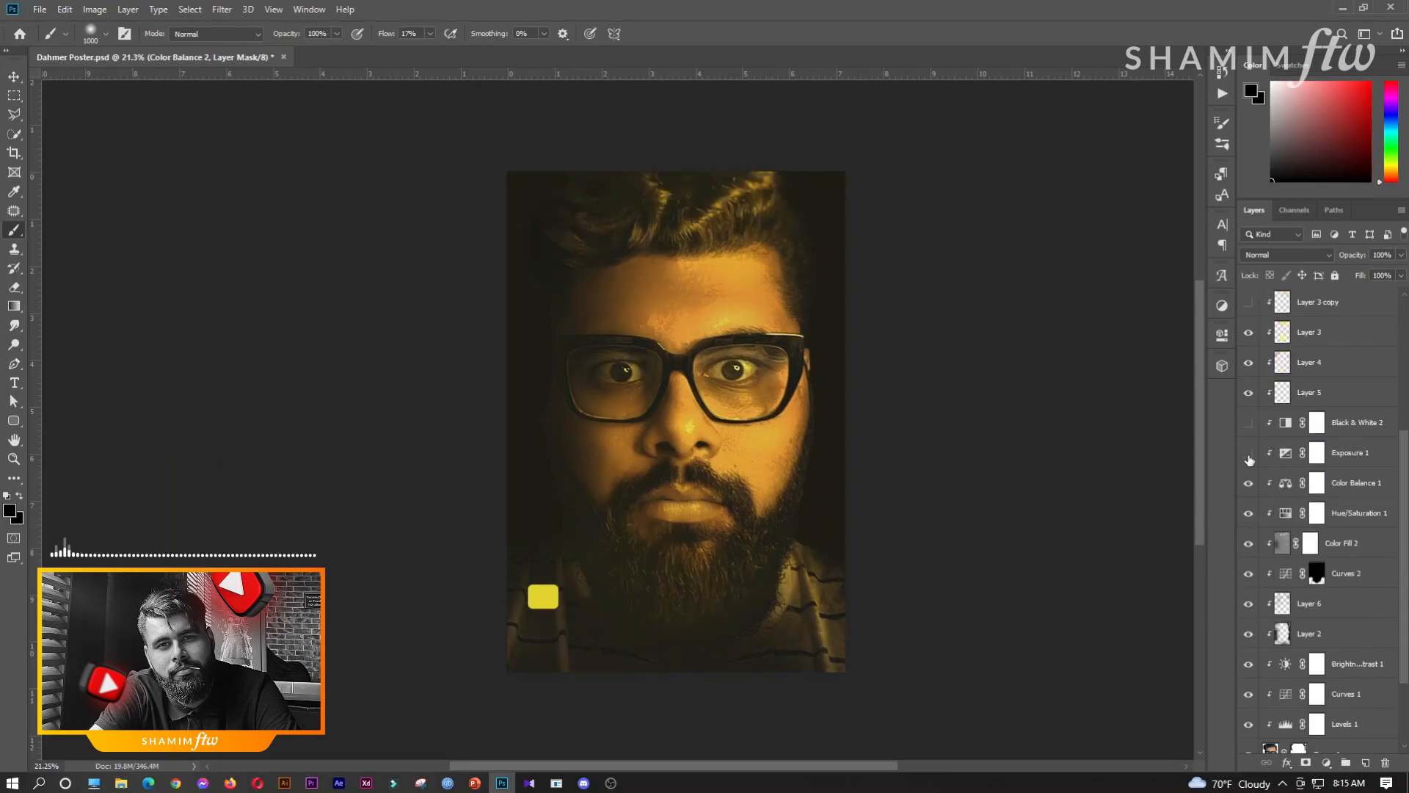
{"action": "left_click", "coordinate": [1249, 454]}
{"action": "left_click", "coordinate": [1249, 453]}
{"action": "left_click", "coordinate": [1248, 453]}
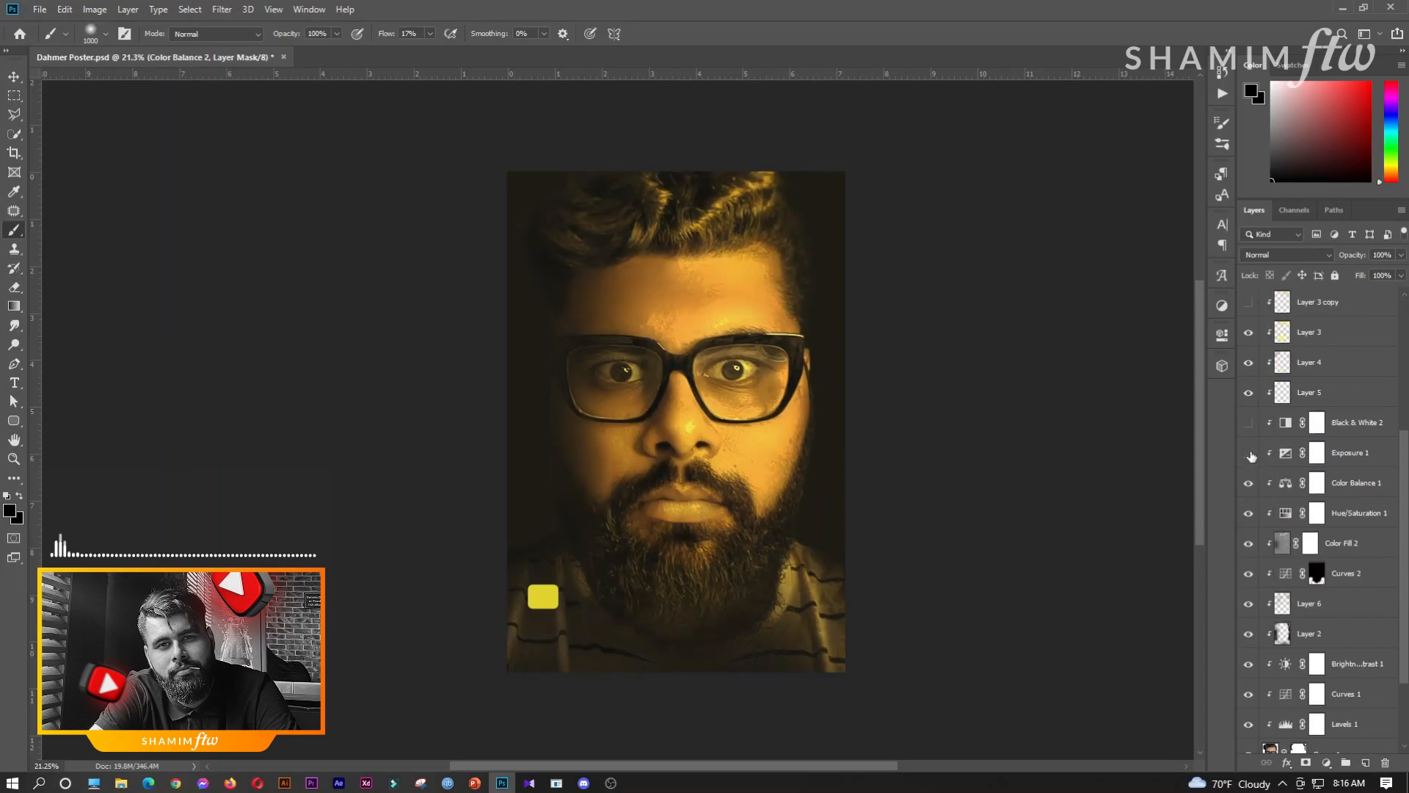
{"action": "left_click", "coordinate": [1351, 454]}
{"action": "left_click", "coordinate": [1402, 254]}
{"action": "mouse_move", "coordinate": [1400, 272]}
{"action": "left_mouse_down"}
{"action": "mouse_move", "coordinate": [1331, 274]}
{"action": "mouse_move", "coordinate": [1402, 276]}
{"action": "left_mouse_up"}
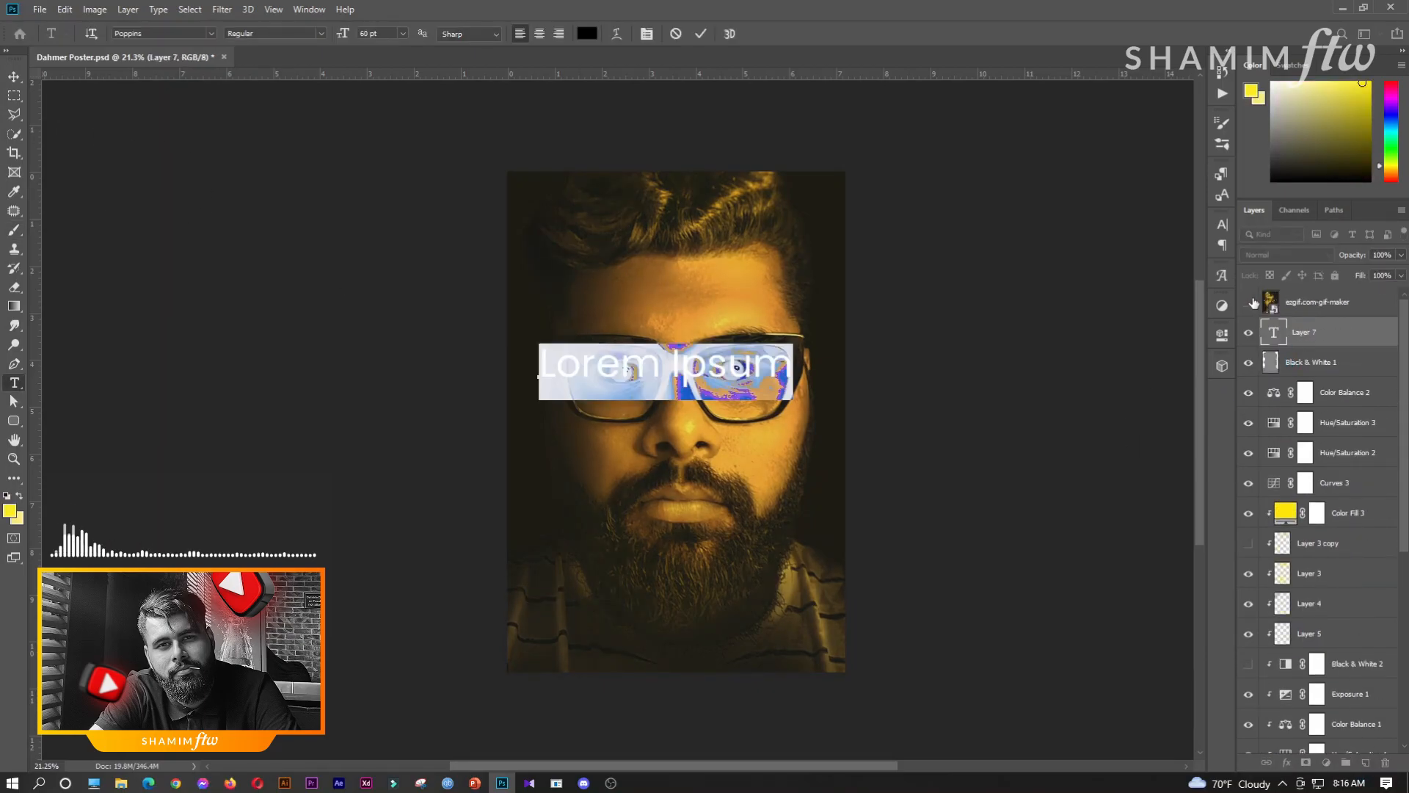
- Show the reference poster with the new text layer selected and open the text colour for editing
{"action": "left_click", "coordinate": [1250, 303]}
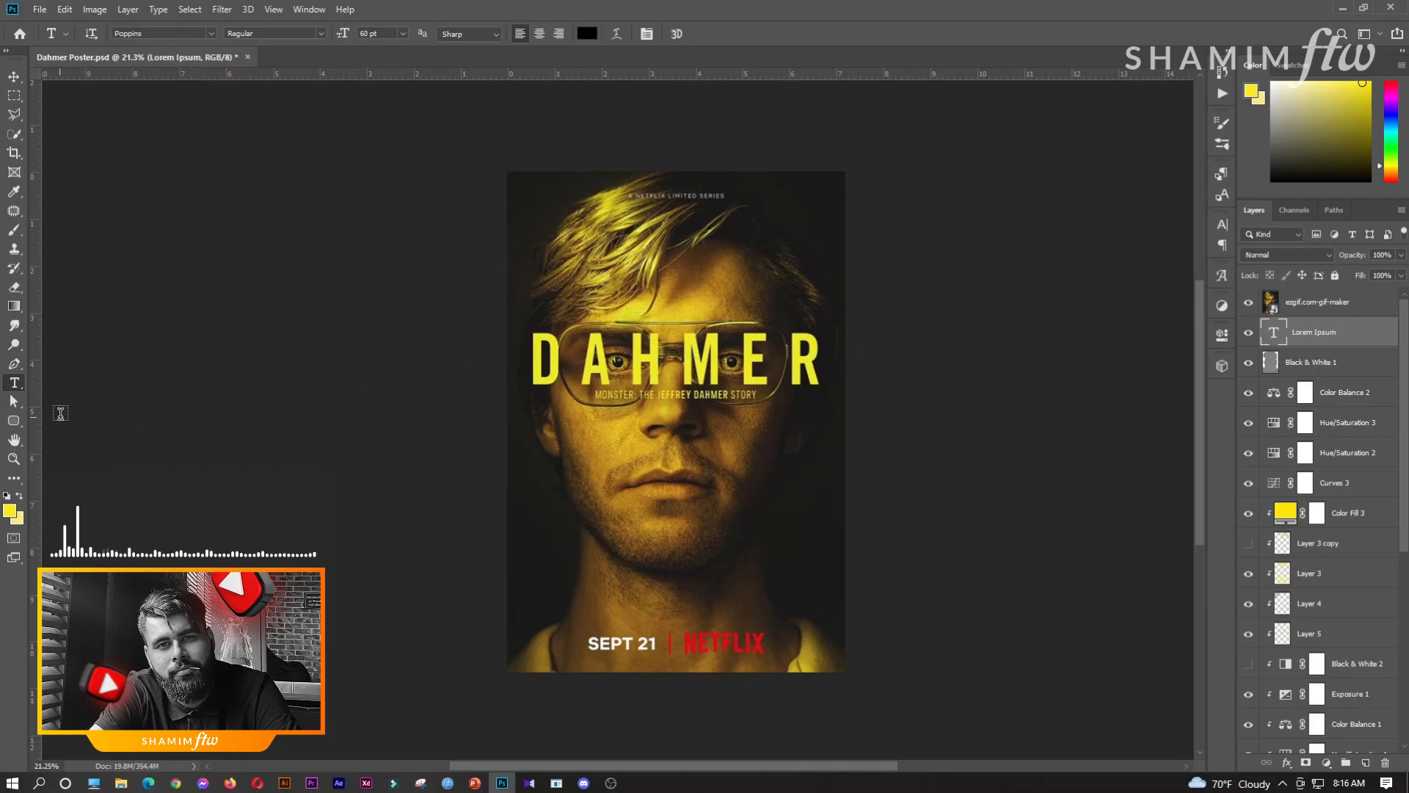
{"action": "left_click", "coordinate": [587, 34]}
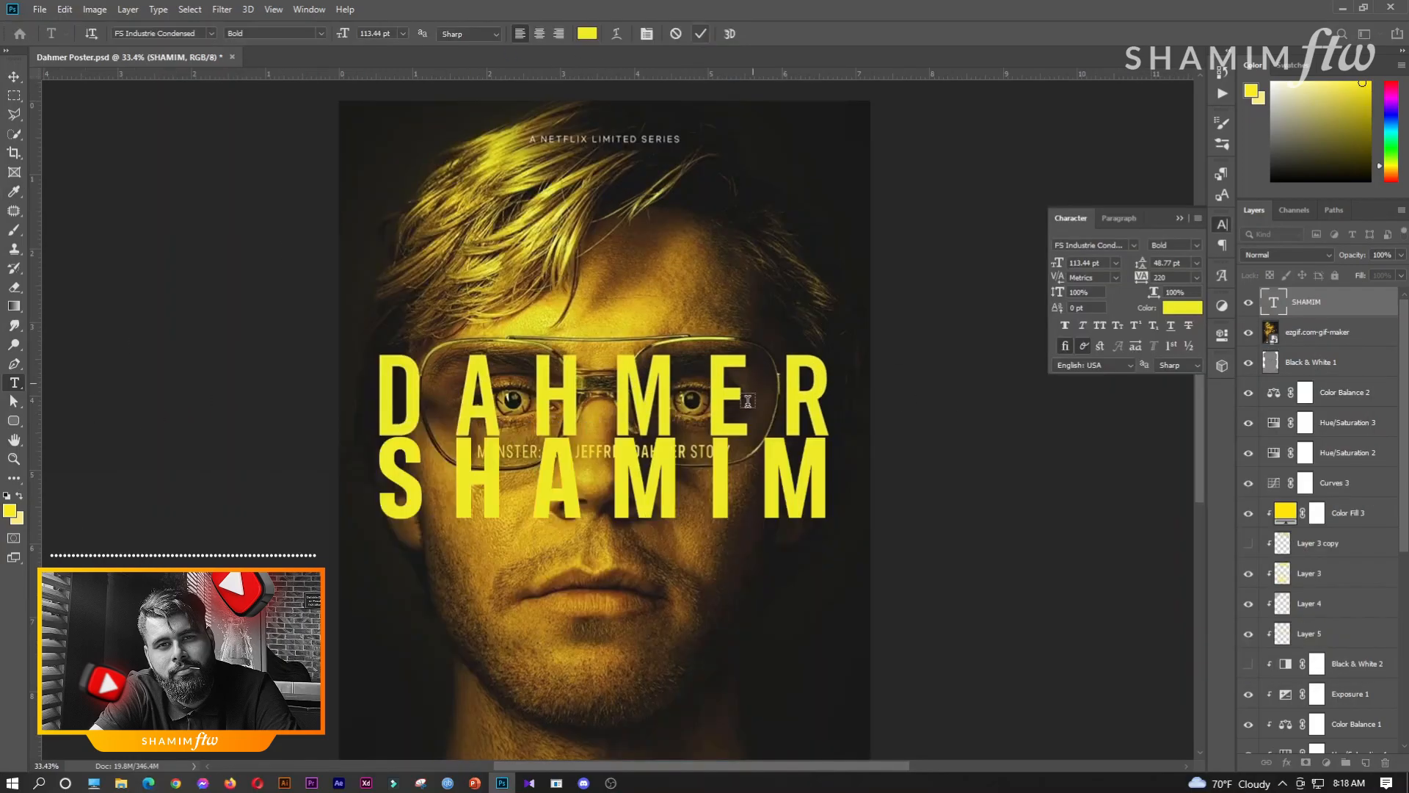
- Set the horizontal scale of the large yellow title text to 90%
{"action": "scroll", "coordinate": [684, 523], "scroll_direction": "up", "scroll_amount": 2}
{"action": "key", "text": "ctrl+Return"}
{"action": "key", "text": "v"}
{"action": "left_click", "coordinate": [16, 385]}
{"action": "left_click_drag", "start_coordinate": [315, 466], "coordinate": [873, 474]}
{"action": "left_click", "coordinate": [1156, 292]}
{"action": "type", "text": "90"}
{"action": "key", "text": "Return"}
{"action": "left_click", "coordinate": [569, 470]}
- Set the title text's tracking to 320 and move the title up onto the reference poster's DAHMER lettering
{"action": "left_click", "coordinate": [312, 464]}
{"action": "left_click_drag", "start_coordinate": [313, 464], "coordinate": [873, 471]}
{"action": "left_click", "coordinate": [1141, 278]}
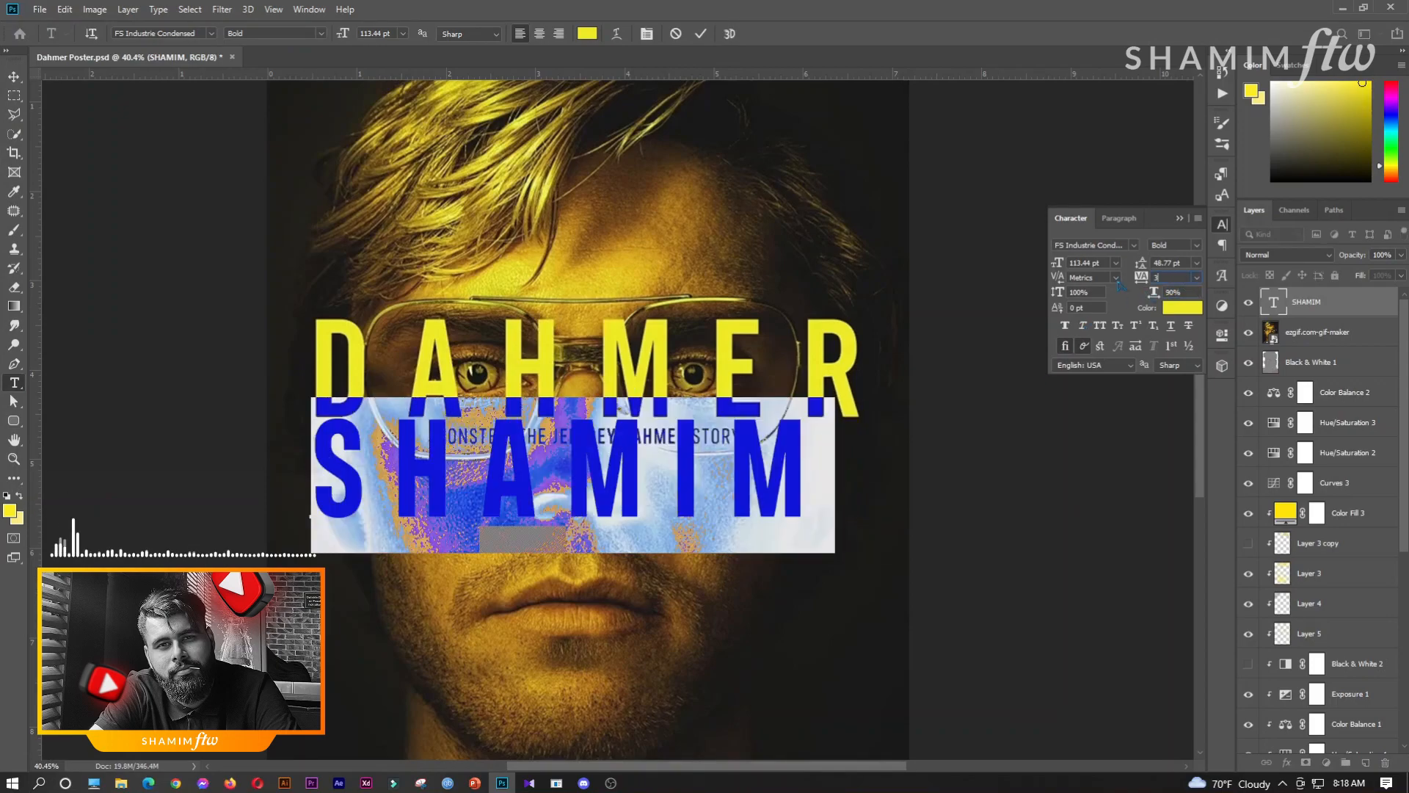
{"action": "type", "text": "350"}
{"action": "left_click", "coordinate": [1142, 278]}
{"action": "type", "text": "320"}
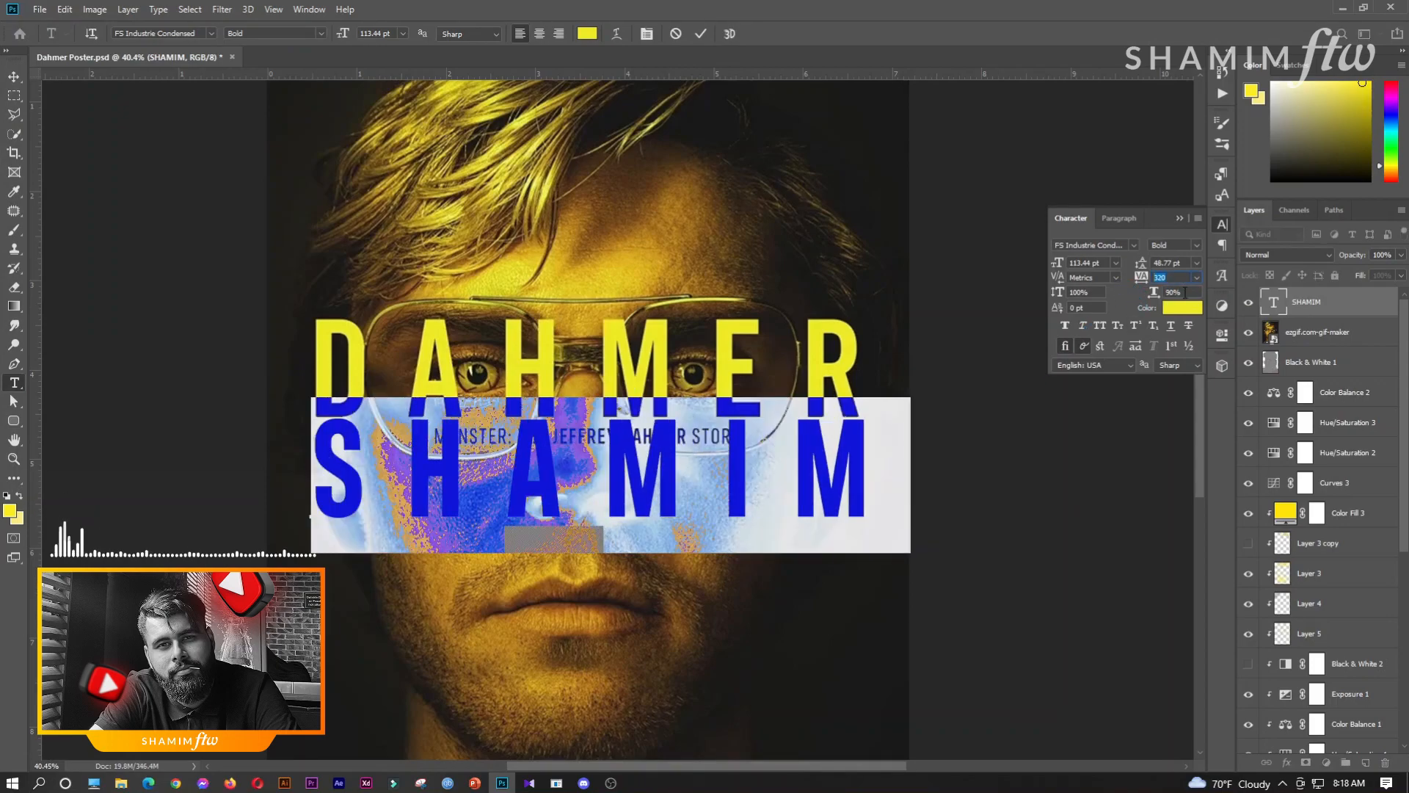
{"action": "left_click", "coordinate": [701, 34]}
{"action": "left_click", "coordinate": [14, 78]}
{"action": "left_click_drag", "start_coordinate": [340, 447], "coordinate": [340, 417]}
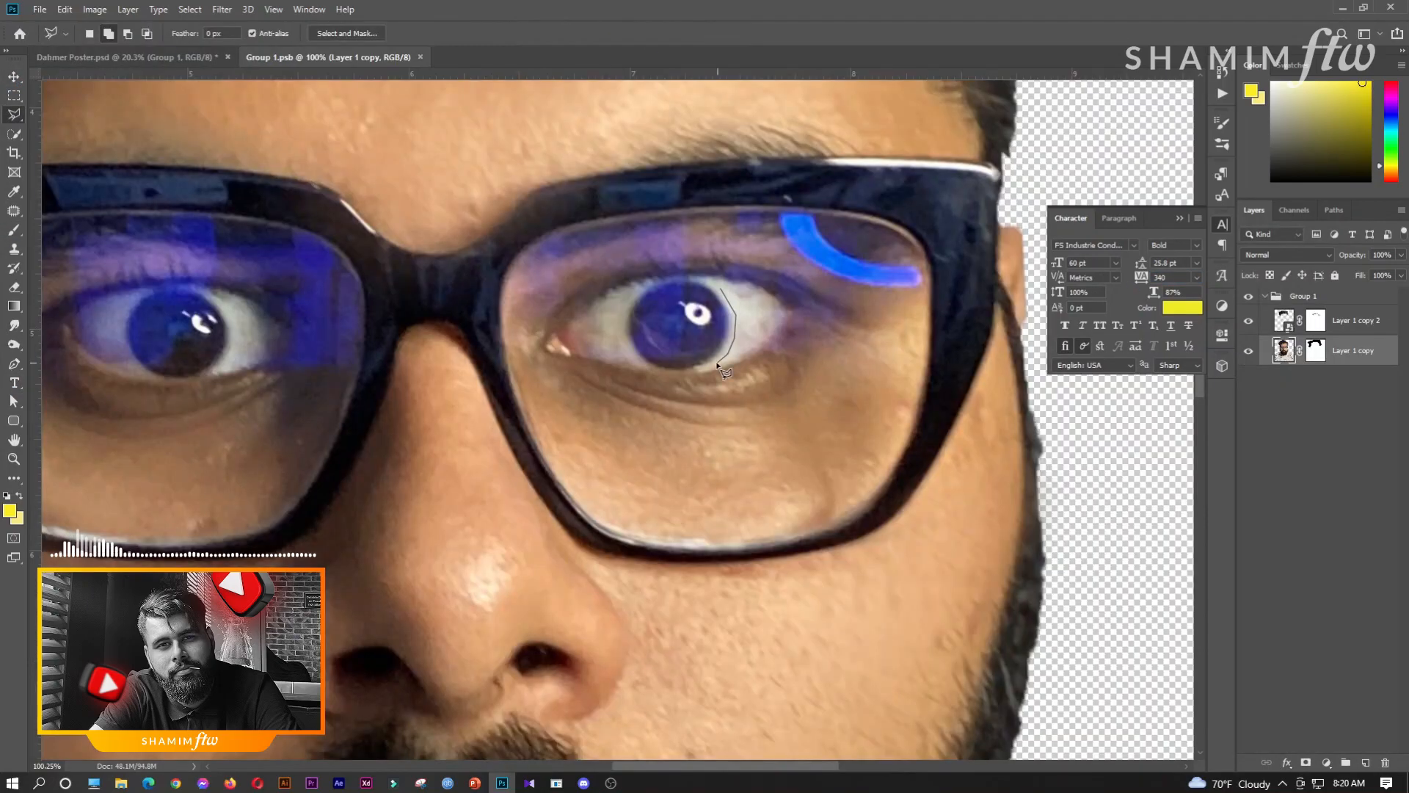
- Outline the iris of the eye nearer the image's right edge in Group 1.psb, copy it to a new layer and transform it
{"action": "left_click", "coordinate": [718, 363]}
{"action": "key", "text": "ctrl+j"}
{"action": "key", "text": "v"}
{"action": "key", "text": "ctrl+t"}
{"action": "key", "text": "Return"}
{"action": "left_click", "coordinate": [1248, 351]}
{"action": "key", "text": "l"}
{"action": "left_click", "coordinate": [710, 282]}
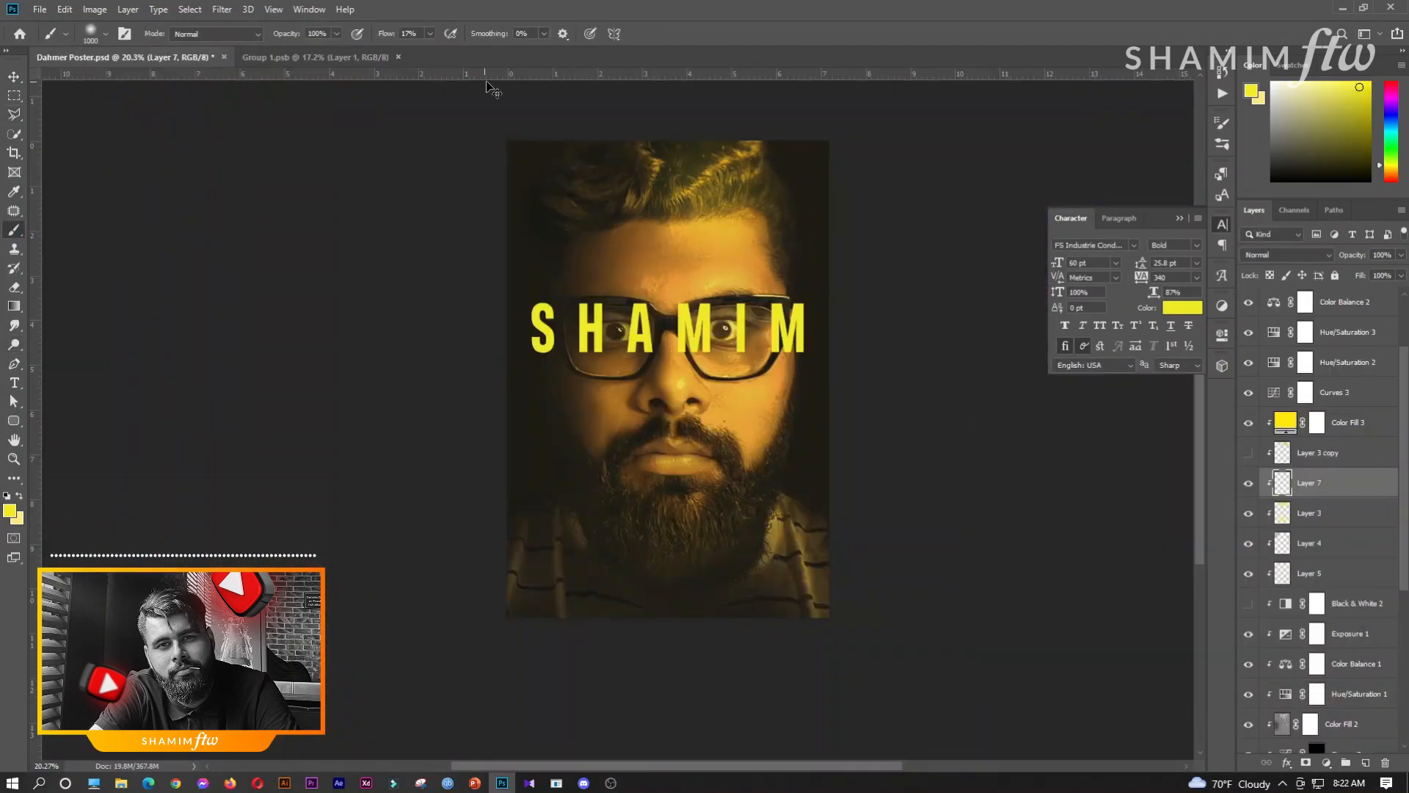
- Set the blend mode of the yellow highlight on Layer 7 to Overlay
{"action": "left_click", "coordinate": [1286, 255]}
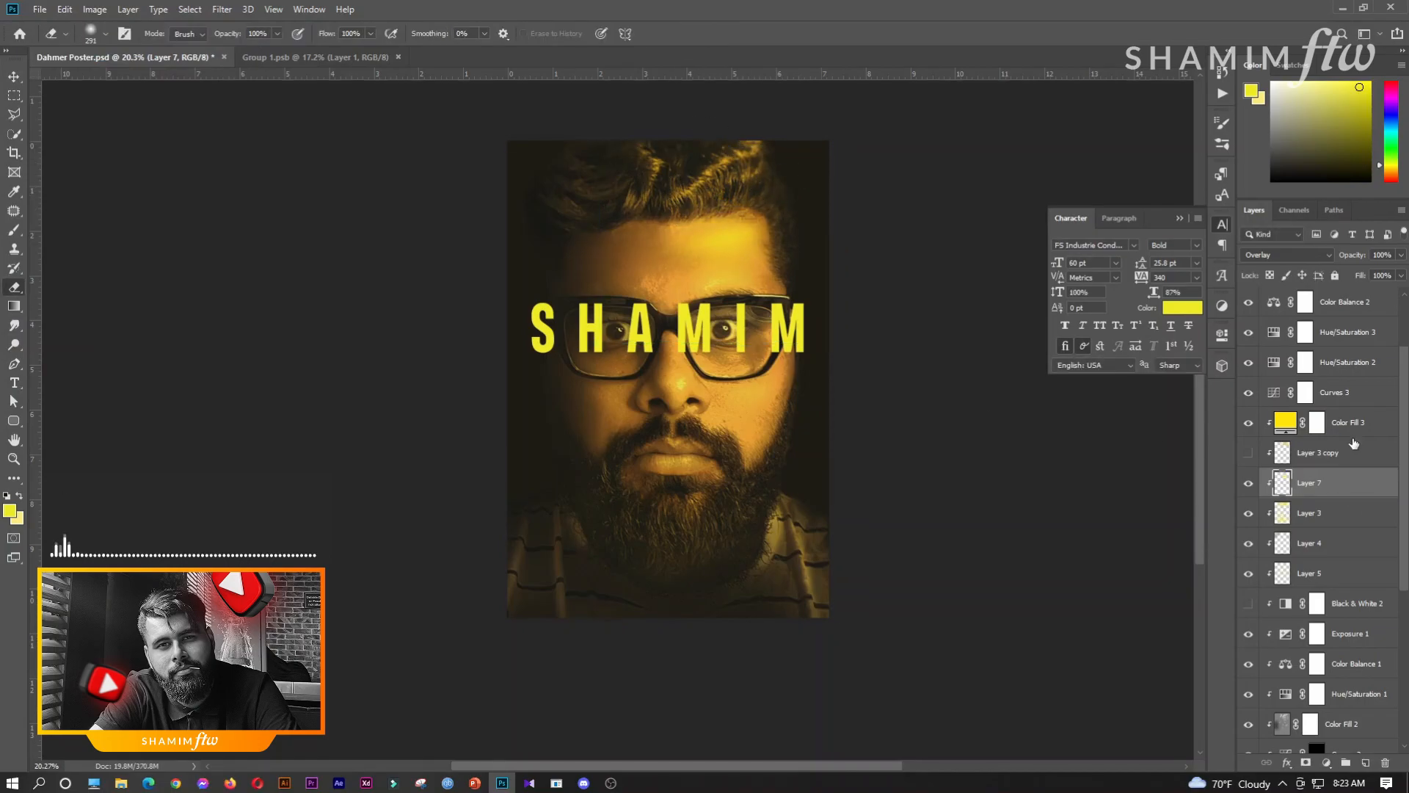
{"action": "left_click", "coordinate": [1250, 299]}
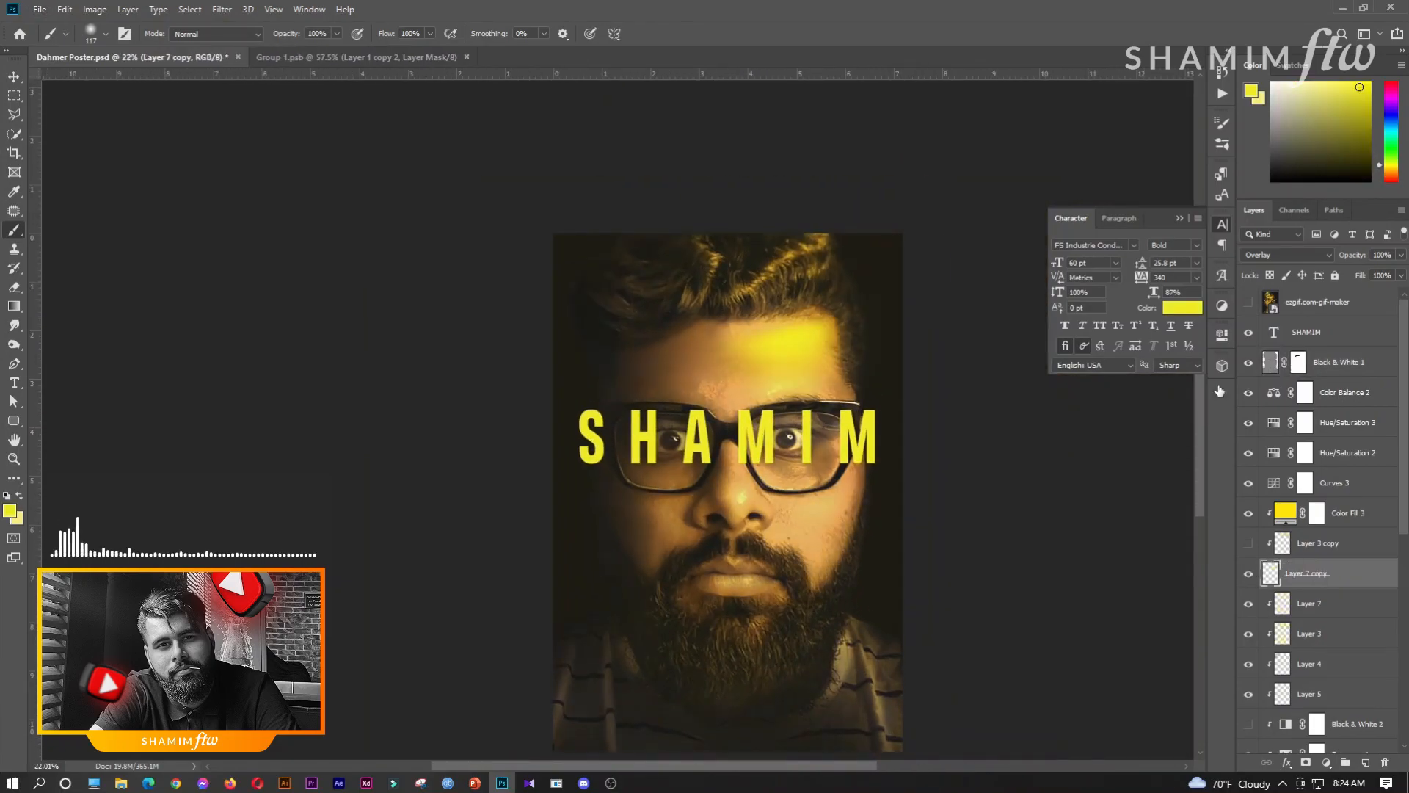
- Transform the yellow forehead highlight on Layer 7 copy and compare the result repeatedly with the reference poster
{"action": "key", "text": "ctrl+t"}
{"action": "left_click_drag", "start_coordinate": [822, 318], "coordinate": [878, 317]}
{"action": "scroll", "coordinate": [793, 173], "scroll_direction": "down", "scroll_amount": 1}
{"action": "left_click", "coordinate": [1250, 302]}
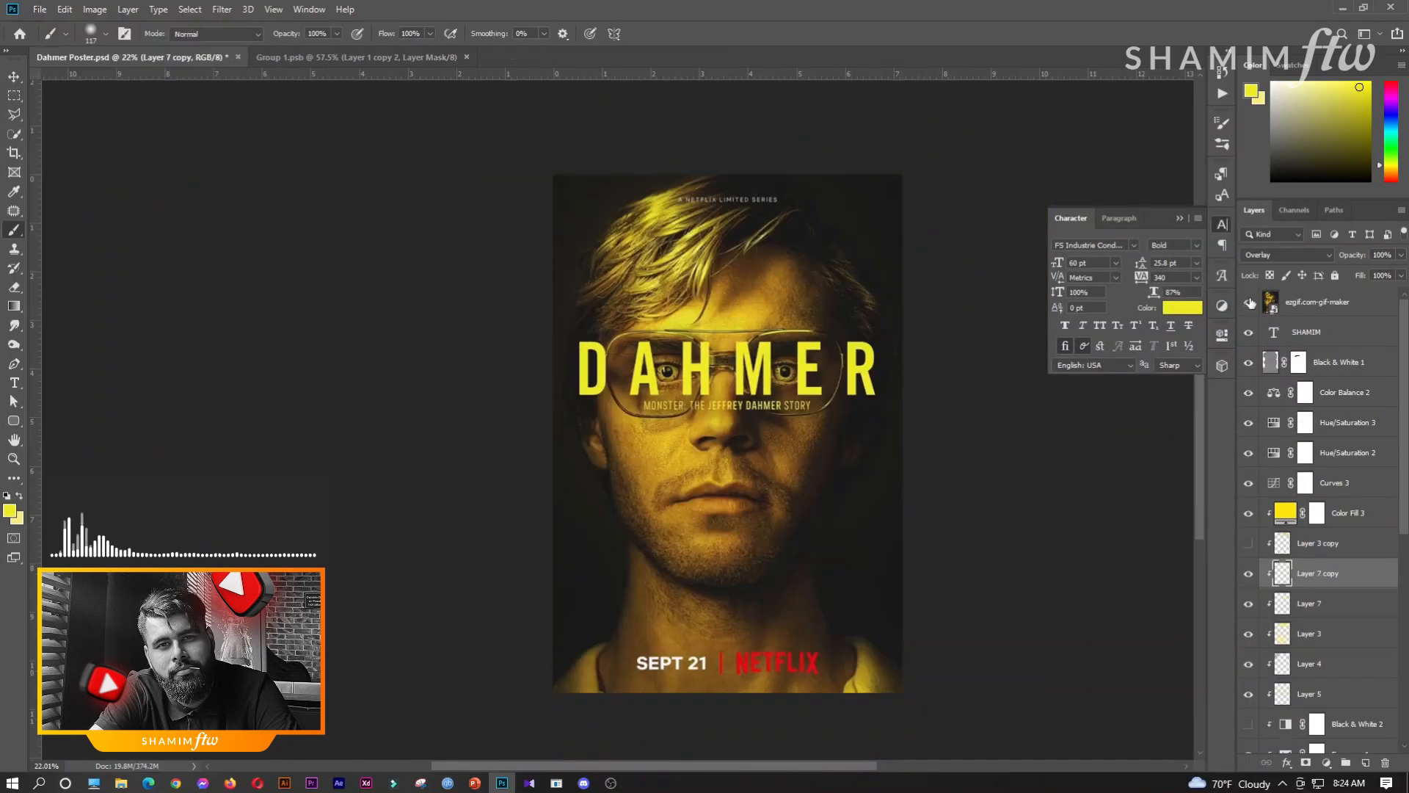
{"action": "left_click", "coordinate": [1249, 302]}
{"action": "left_click", "coordinate": [1249, 302]}
{"action": "left_click", "coordinate": [1249, 302]}
{"action": "left_click", "coordinate": [1249, 302]}
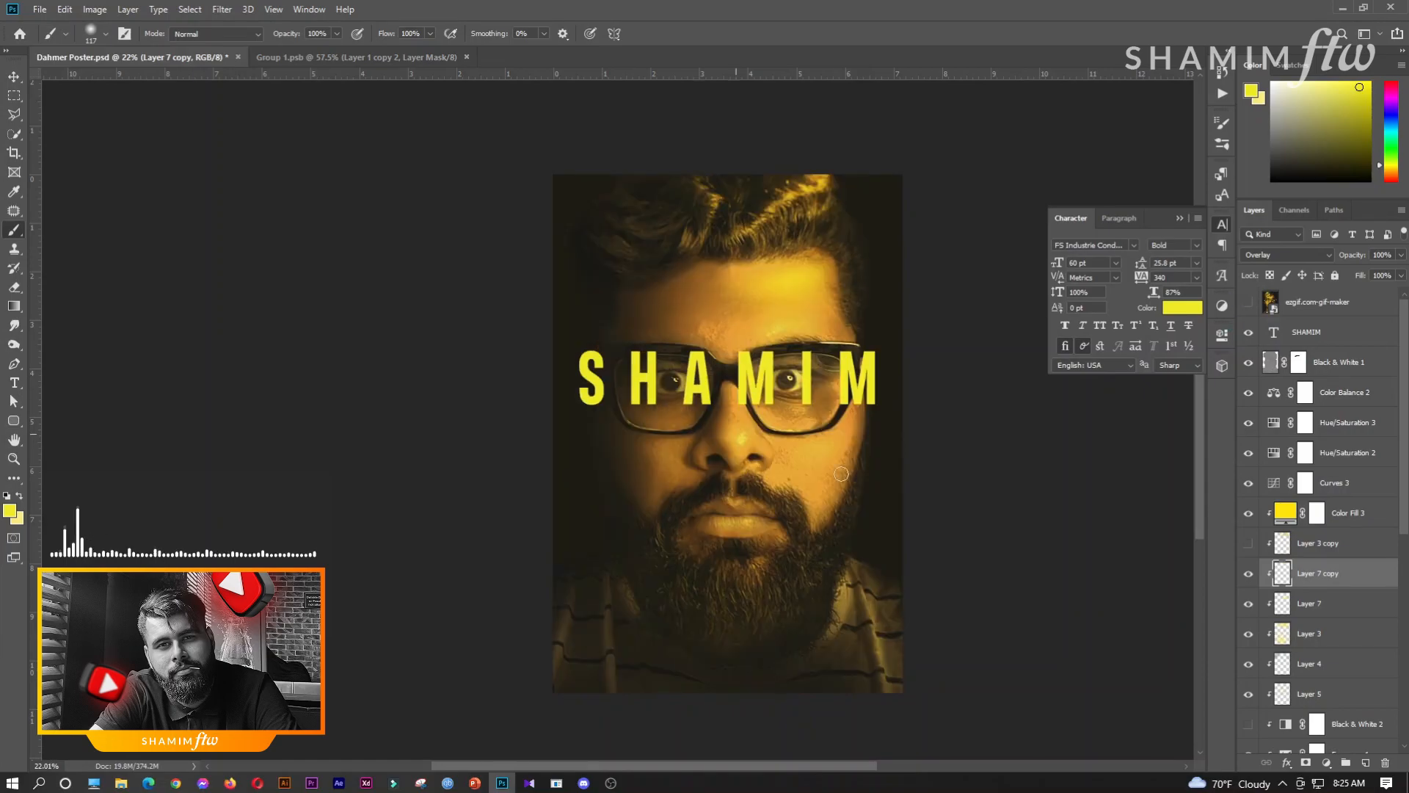
- Ready the dodge/burn tool on Color Fill 2 with Midtones range and 34% exposure, and save the document
{"action": "scroll", "coordinate": [1321, 514], "scroll_direction": "down", "scroll_amount": 3}
{"action": "left_click", "coordinate": [1343, 634]}
{"action": "key", "text": "o"}
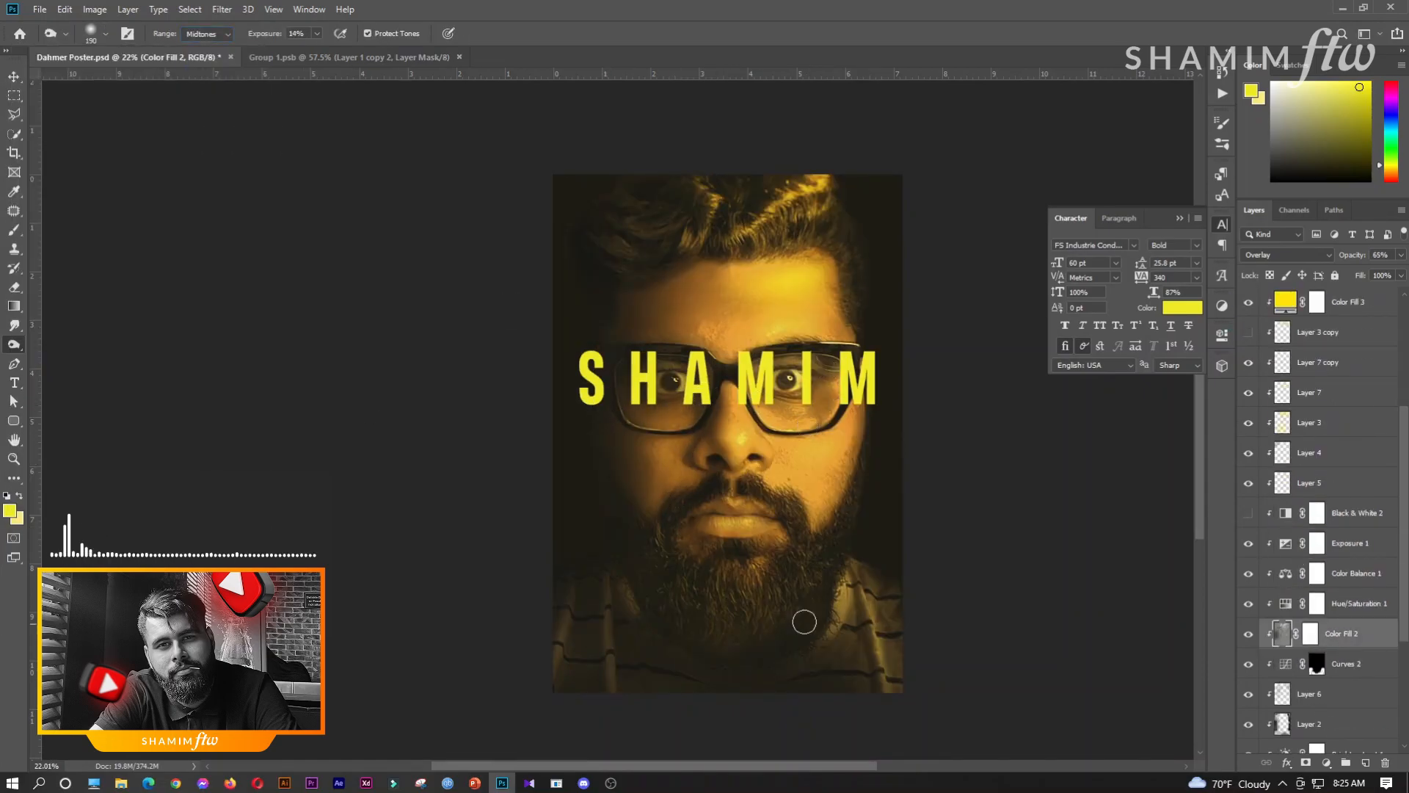
{"action": "scroll", "coordinate": [726, 617], "scroll_direction": "up", "scroll_amount": 5}
{"action": "left_click_drag", "start_coordinate": [265, 33], "coordinate": [279, 34]}
{"action": "scroll", "coordinate": [657, 587], "scroll_direction": "down", "scroll_amount": 5}
{"action": "scroll", "coordinate": [617, 613], "scroll_direction": "up", "scroll_amount": 1}
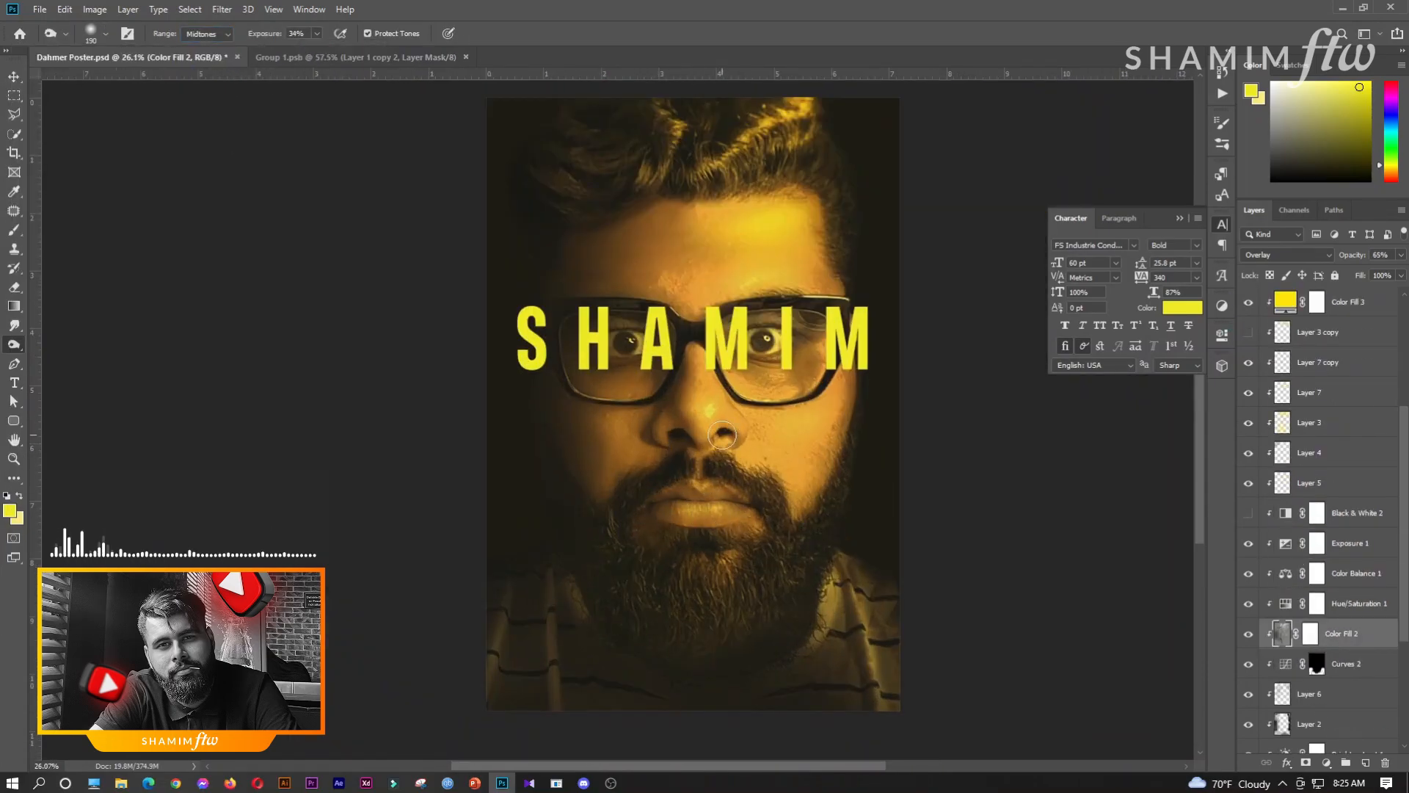
{"action": "scroll", "coordinate": [544, 292], "scroll_direction": "down", "scroll_amount": 2}
{"action": "scroll", "coordinate": [630, 373], "scroll_direction": "up", "scroll_amount": 1}
{"action": "key", "text": "ctrl+s"}
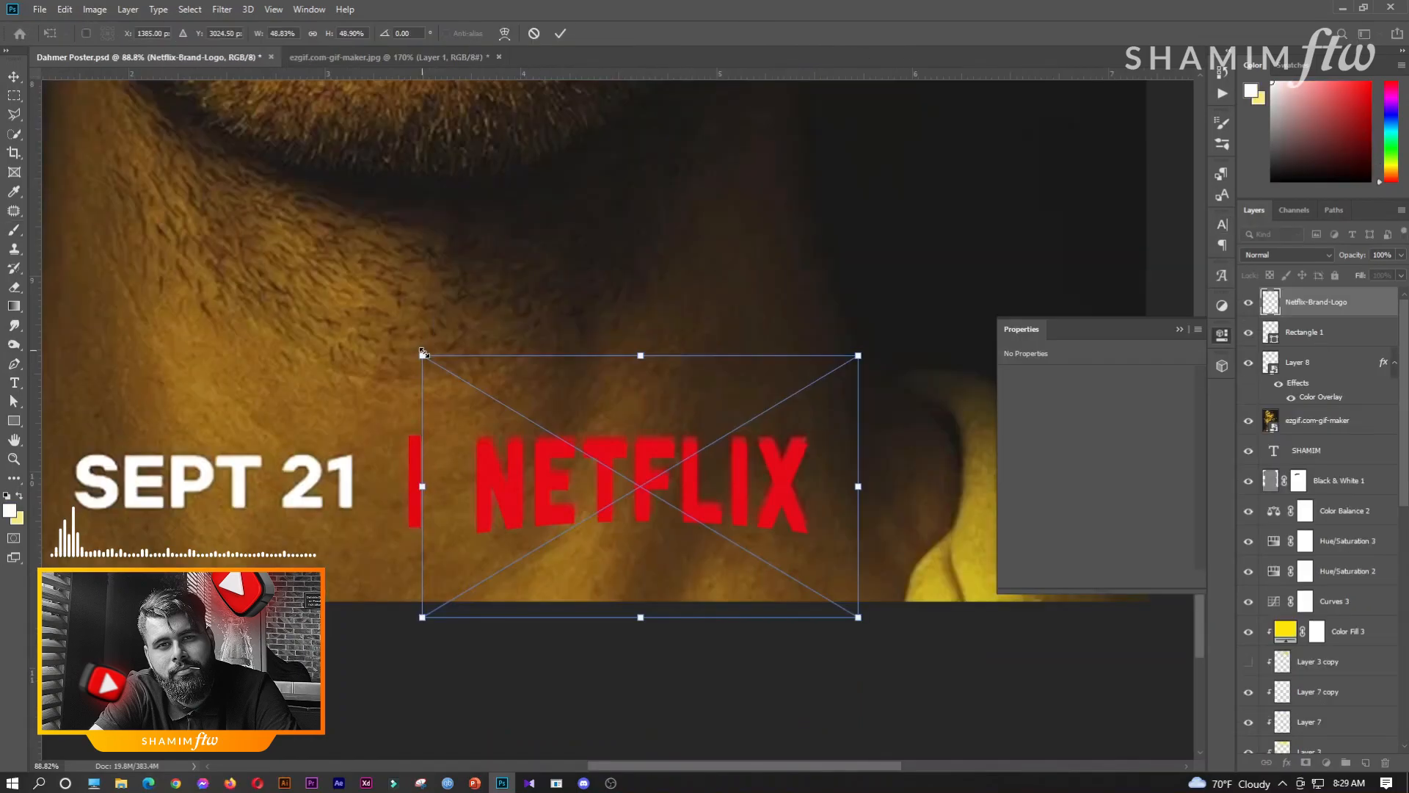
- Align the scaled Netflix-Brand-Logo layer with the Netflix logo on the reference poster
{"action": "left_click_drag", "start_coordinate": [766, 485], "coordinate": [765, 478]}
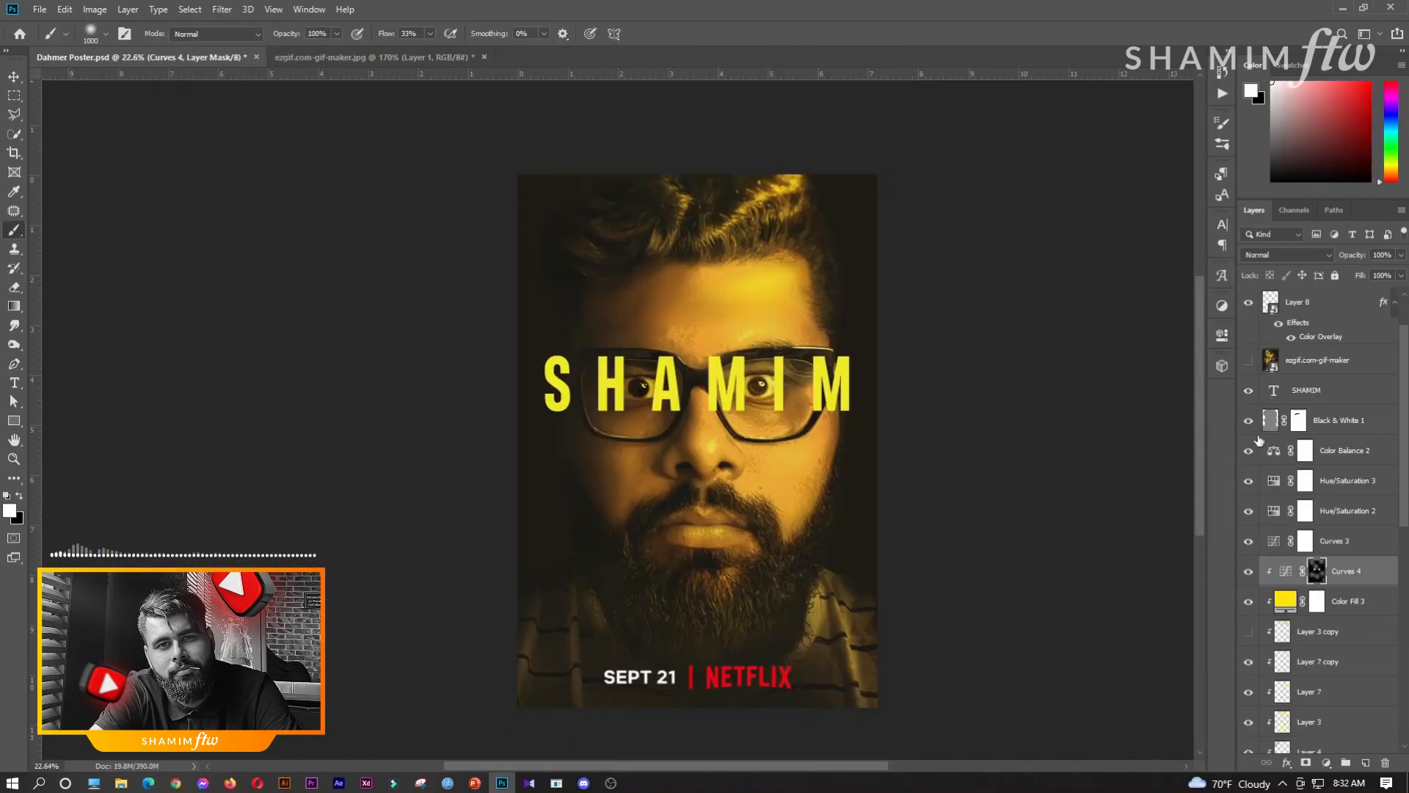
- Duplicate Black & White 1 twice, group the two copies and give the group a layer mask inverted to black
{"action": "left_click", "coordinate": [1333, 422]}
{"action": "key", "text": "ctrl+j"}
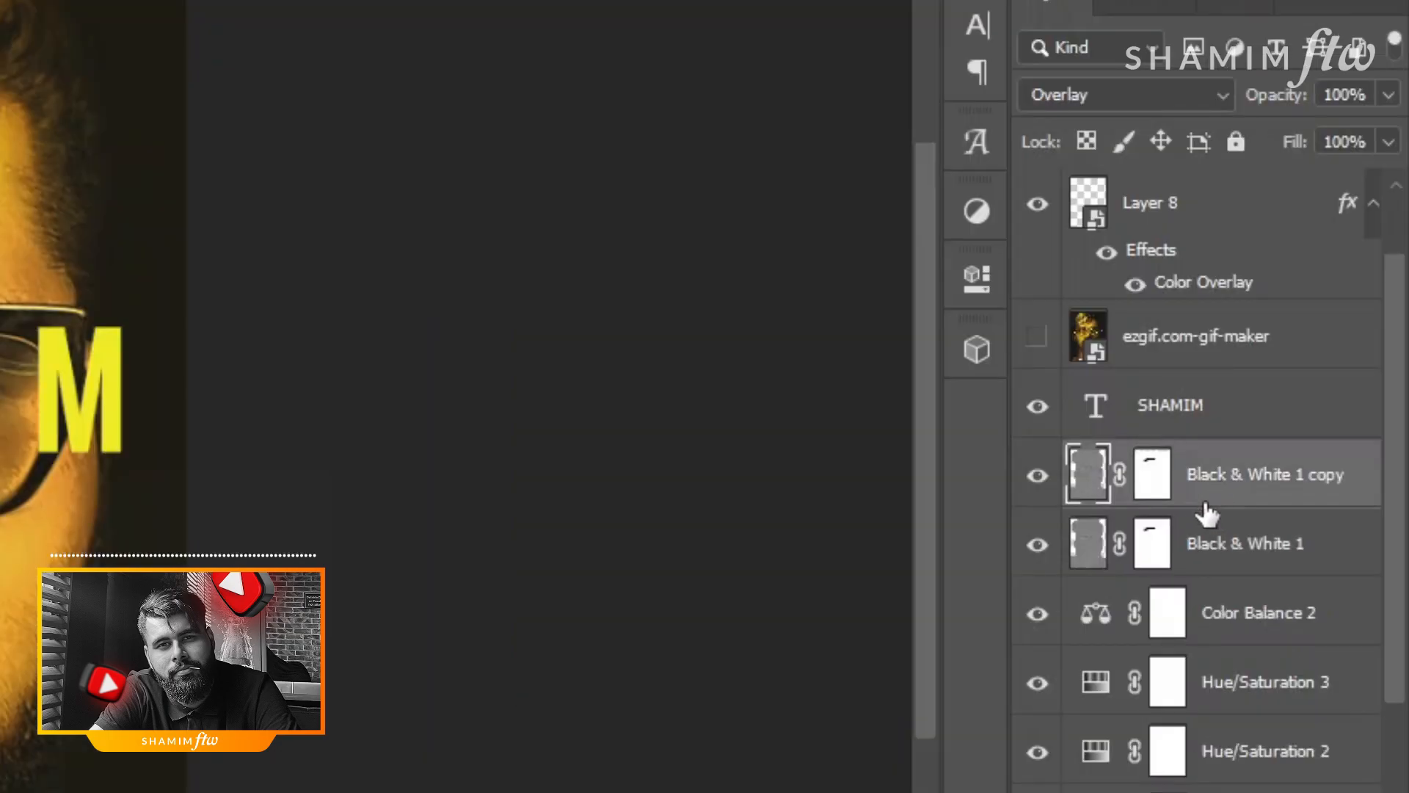
{"action": "key", "text": "ctrl+j"}
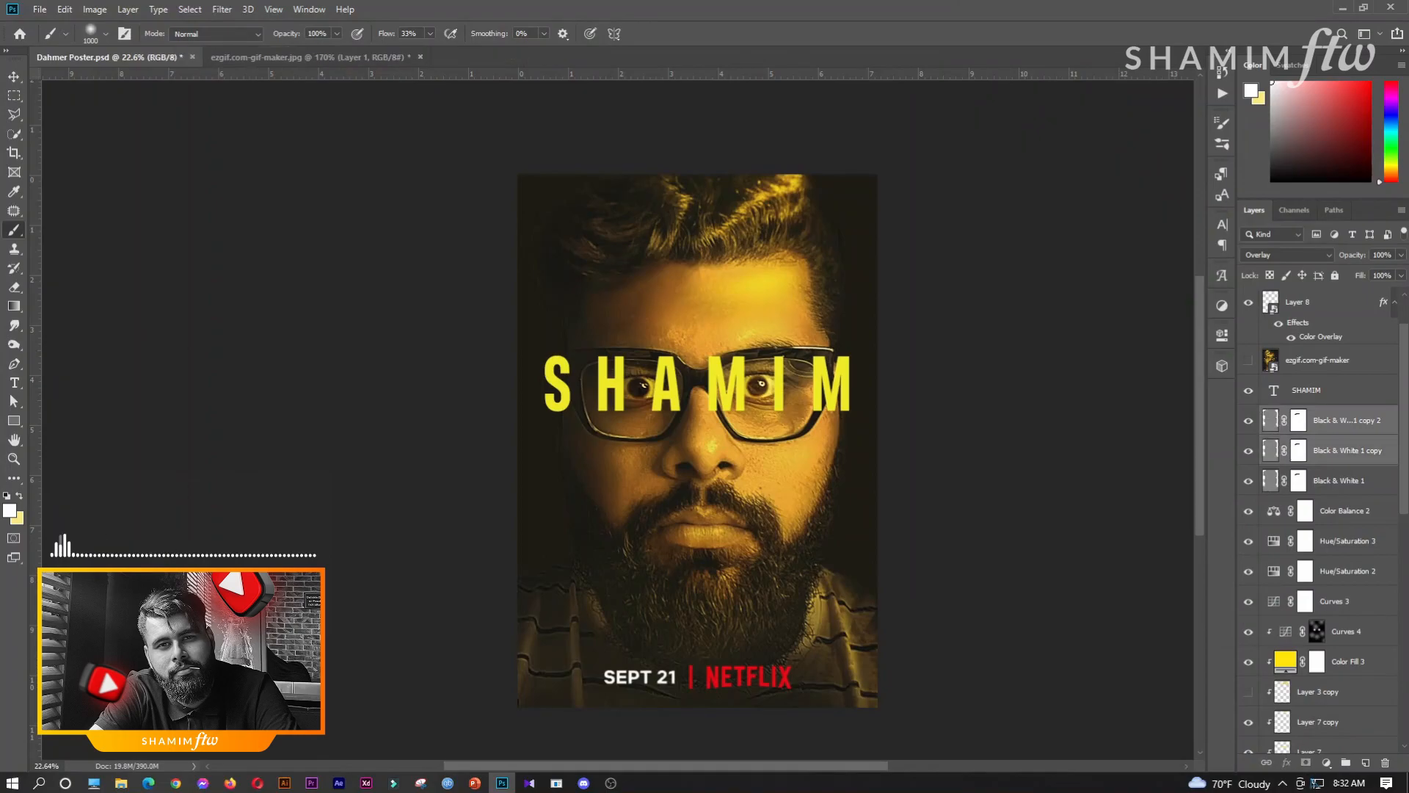
{"action": "key", "text": "ctrl+g"}
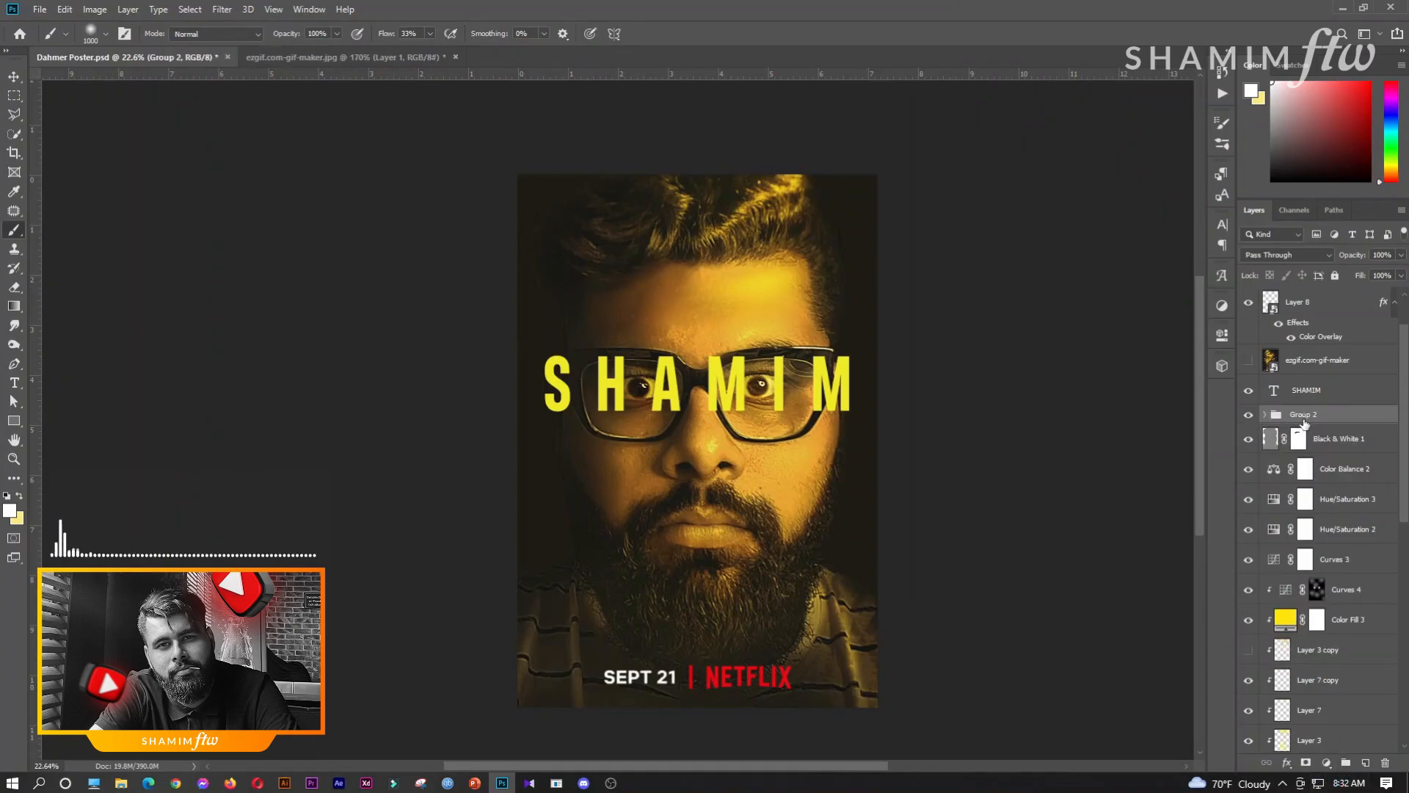
{"action": "left_click", "coordinate": [1306, 763]}
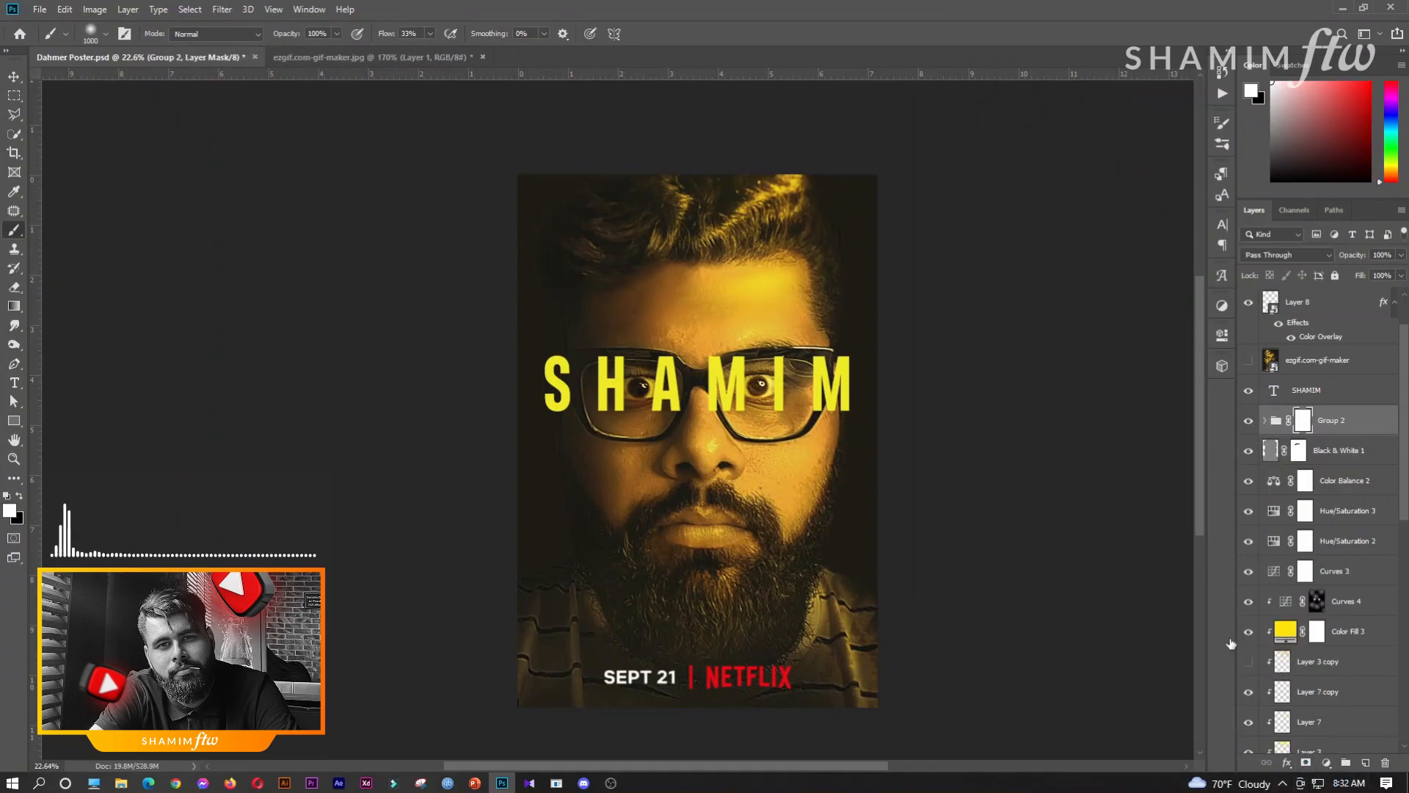
{"action": "key", "text": "ctrl+i"}
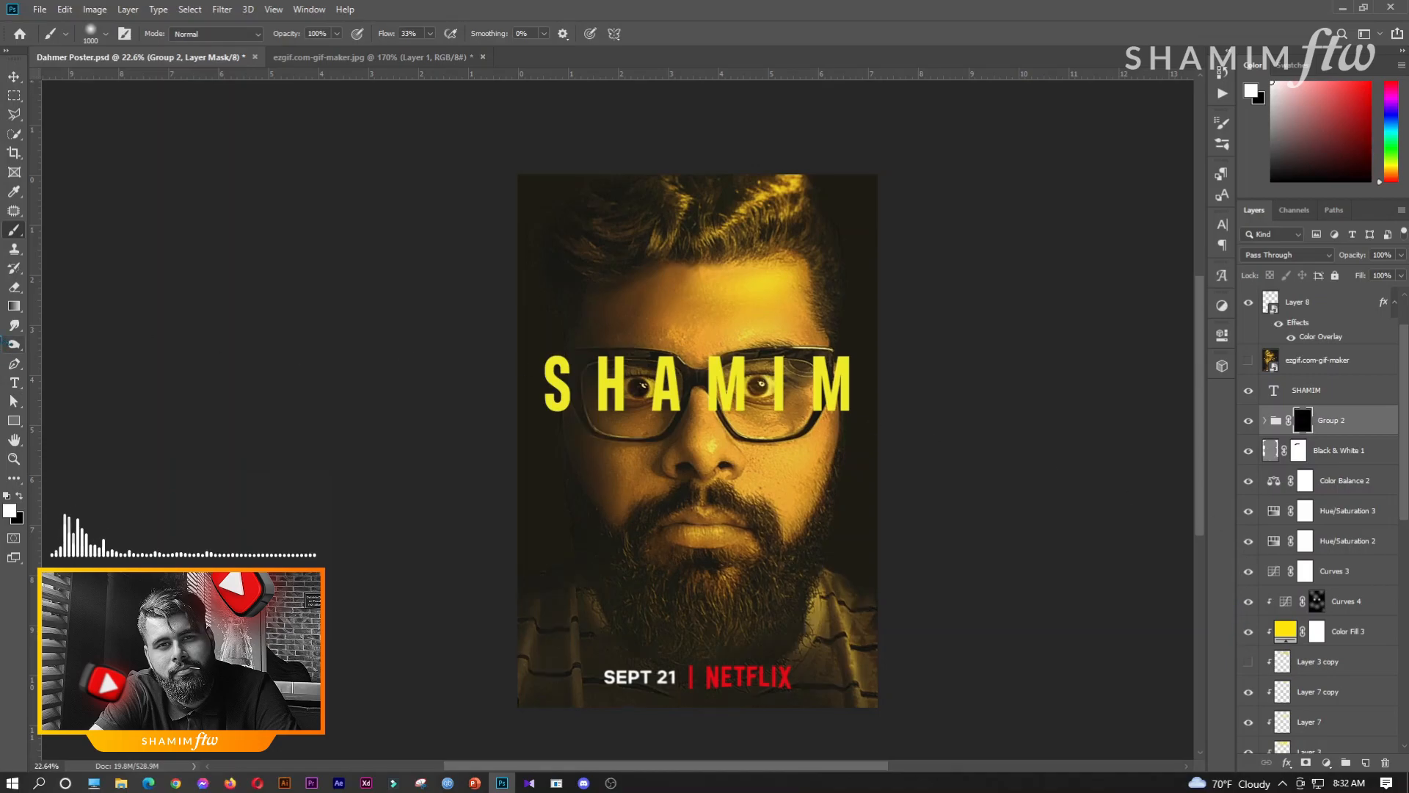
- Paint white around both eyes on Group 2's mask with a soft 243 px brush at a higher flow
{"action": "left_click", "coordinate": [106, 34]}
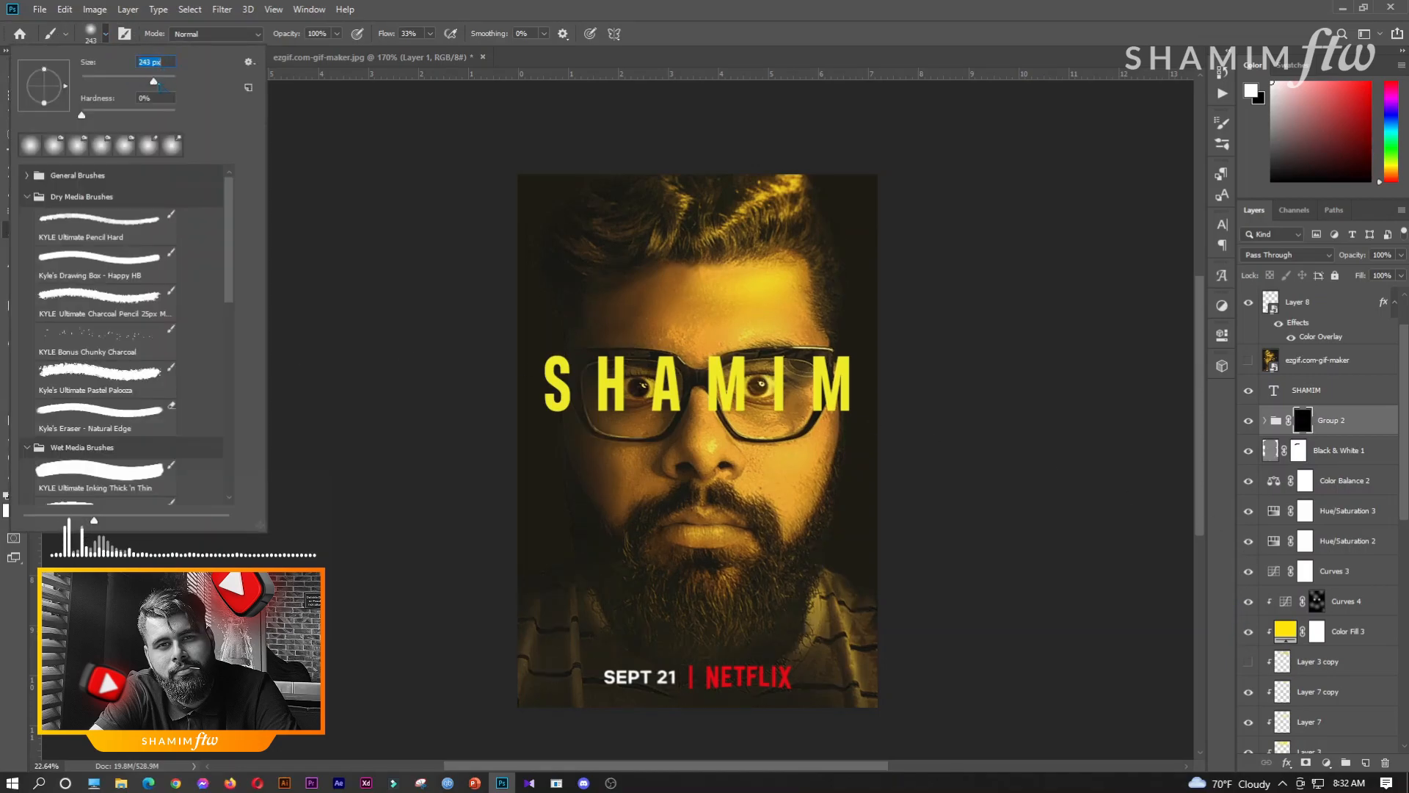
{"action": "left_click", "coordinate": [431, 33]}
{"action": "left_click_drag", "start_coordinate": [428, 51], "coordinate": [479, 51]}
{"action": "left_click", "coordinate": [609, 392]}
{"action": "left_click", "coordinate": [757, 380]}
{"action": "left_click_drag", "start_coordinate": [770, 400], "coordinate": [781, 394]}
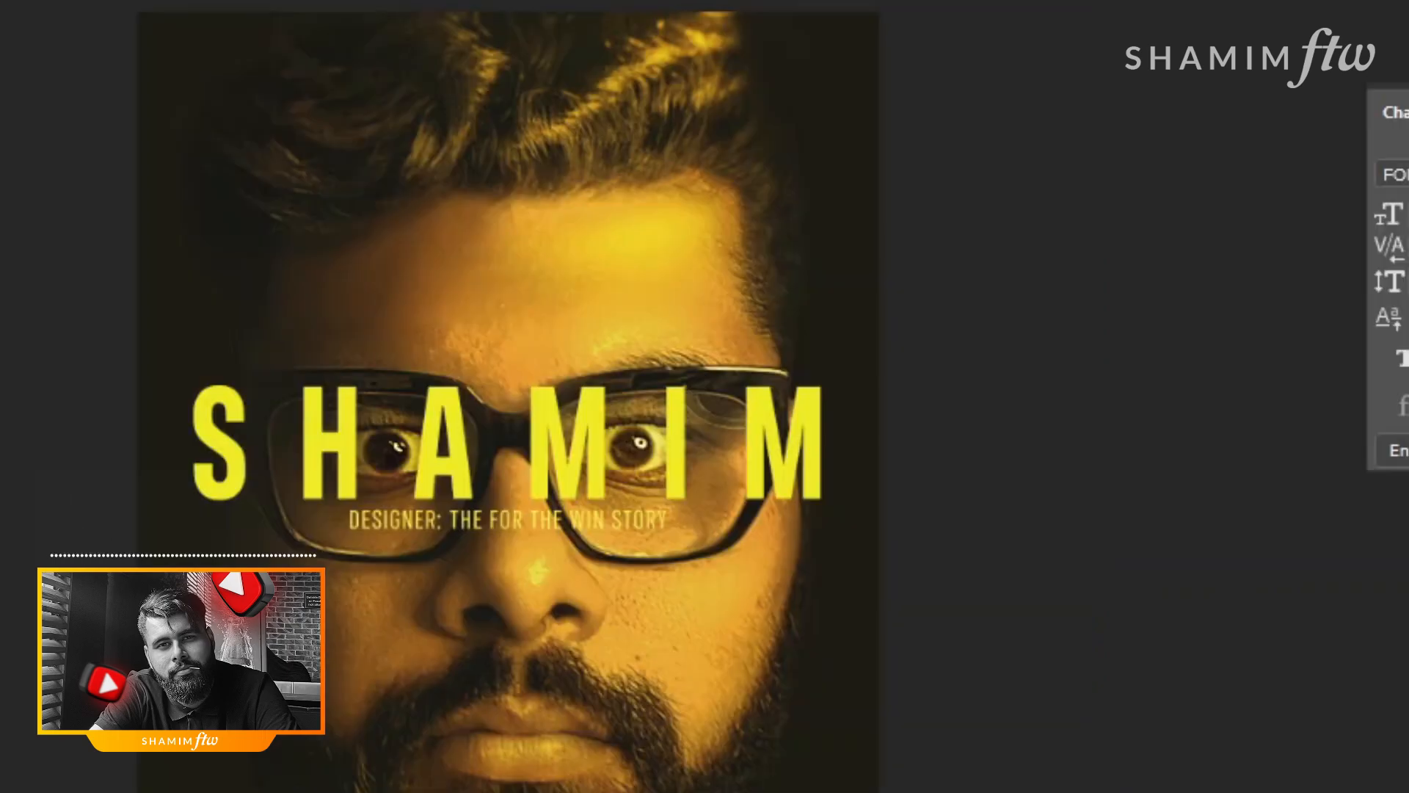
- Put single quotation marks around FOR THE WIN in the tagline below the title
{"action": "scroll", "coordinate": [764, 575], "scroll_direction": "up", "scroll_amount": 3}
{"action": "left_click", "coordinate": [193, 503]}
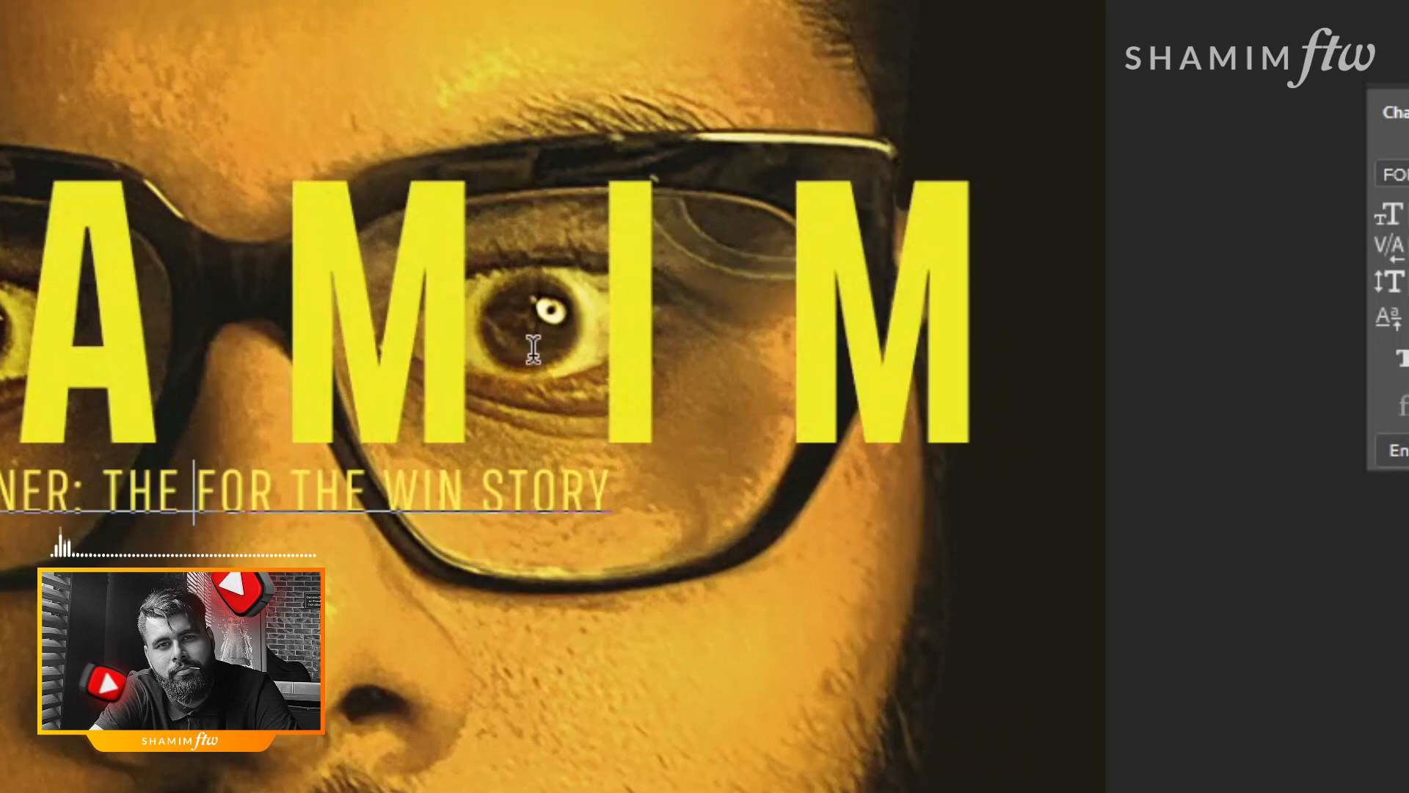
{"action": "type", "text": "\""}
{"action": "key", "text": "Right"}
{"action": "key", "text": "BackSpace"}
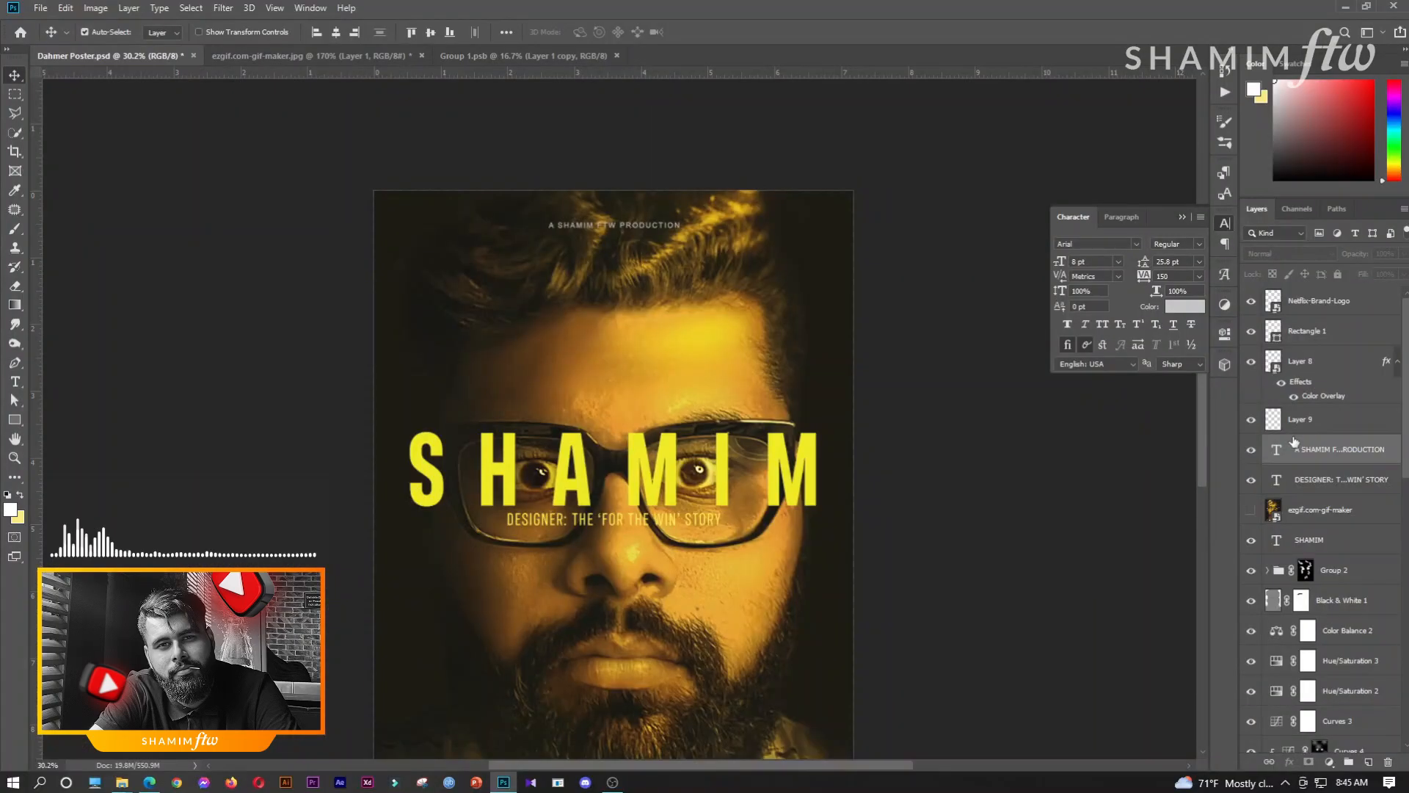
- Lighten the text colour of the small production credit above the hair and save the poster document
{"action": "left_click", "coordinate": [1334, 456]}
{"action": "left_click", "coordinate": [14, 381]}
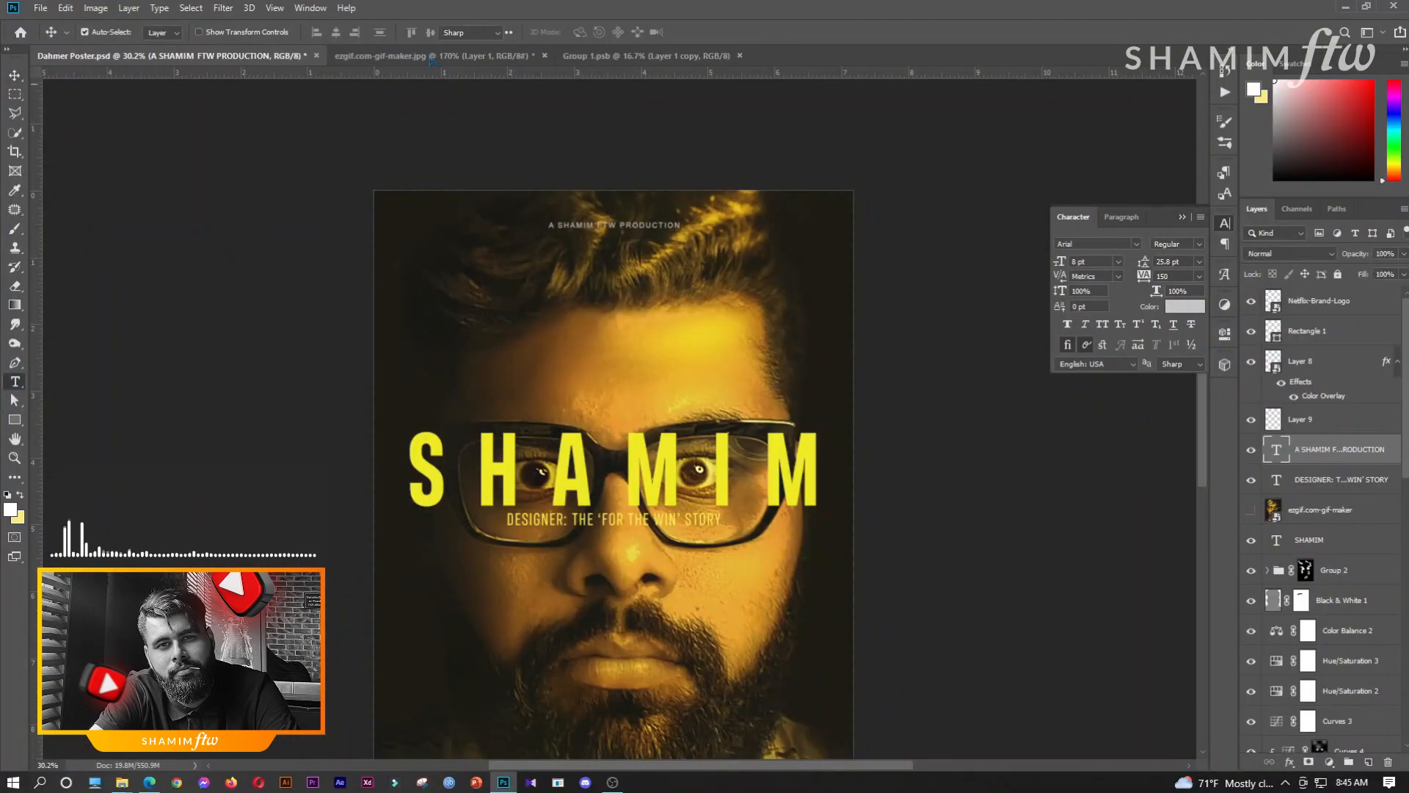
{"action": "left_click", "coordinate": [589, 31]}
{"action": "left_click_drag", "start_coordinate": [996, 458], "coordinate": [916, 387]}
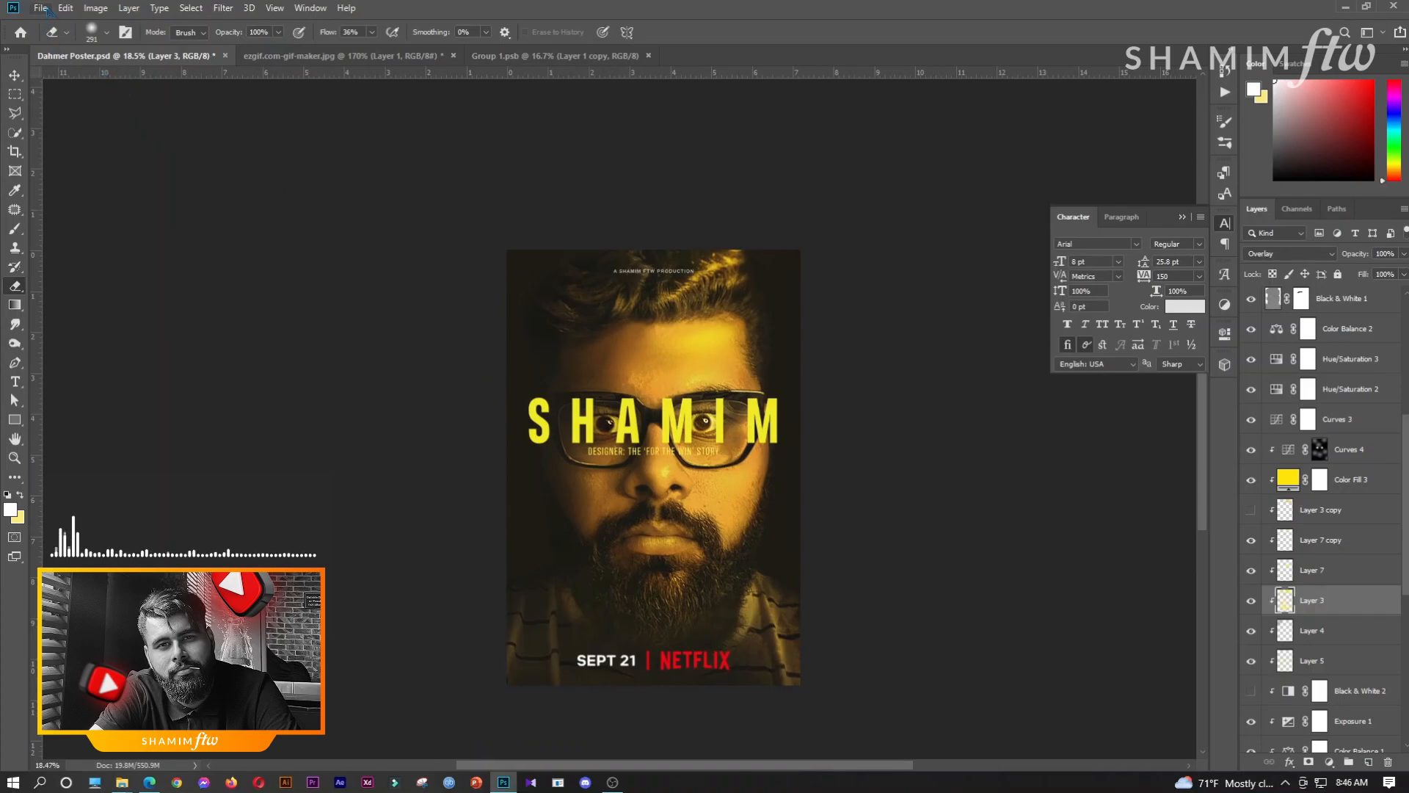
{"action": "left_click", "coordinate": [41, 8]}
{"action": "left_click", "coordinate": [73, 150]}
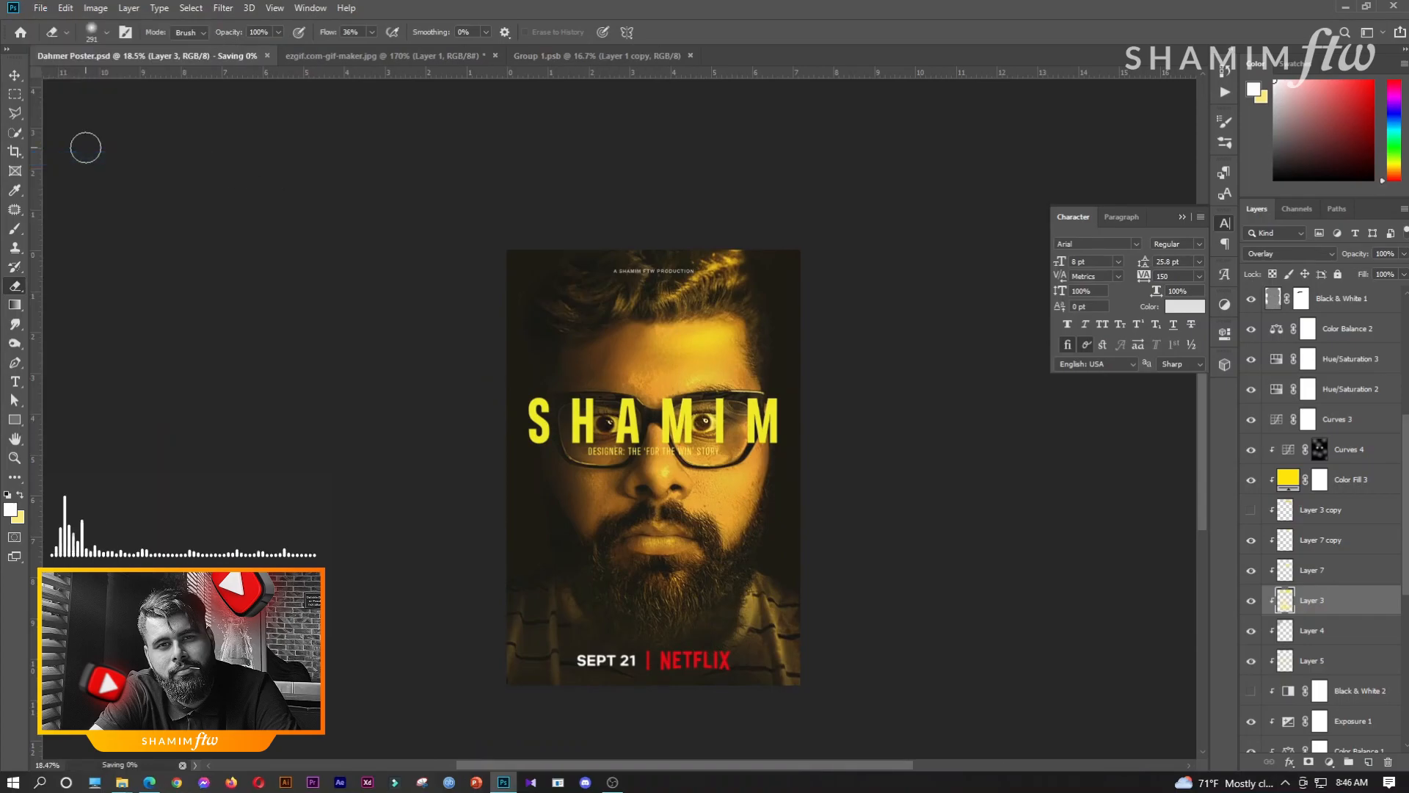